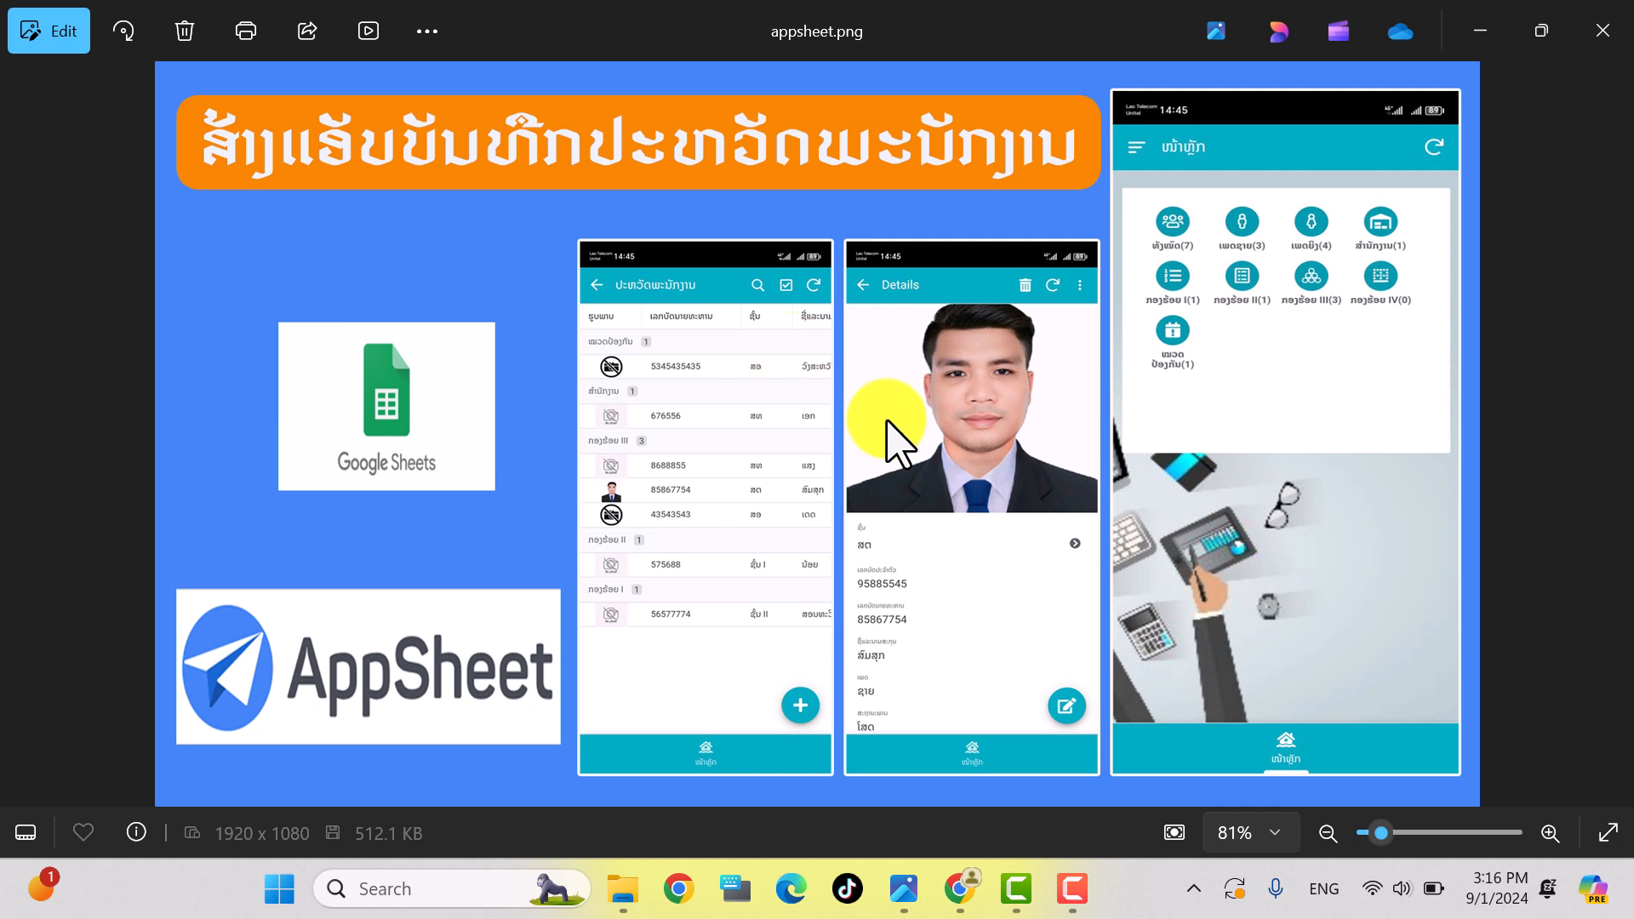
Step: Bring Chrome to the front, showing the Google home page beside the AppSheet tab
click(964, 892)
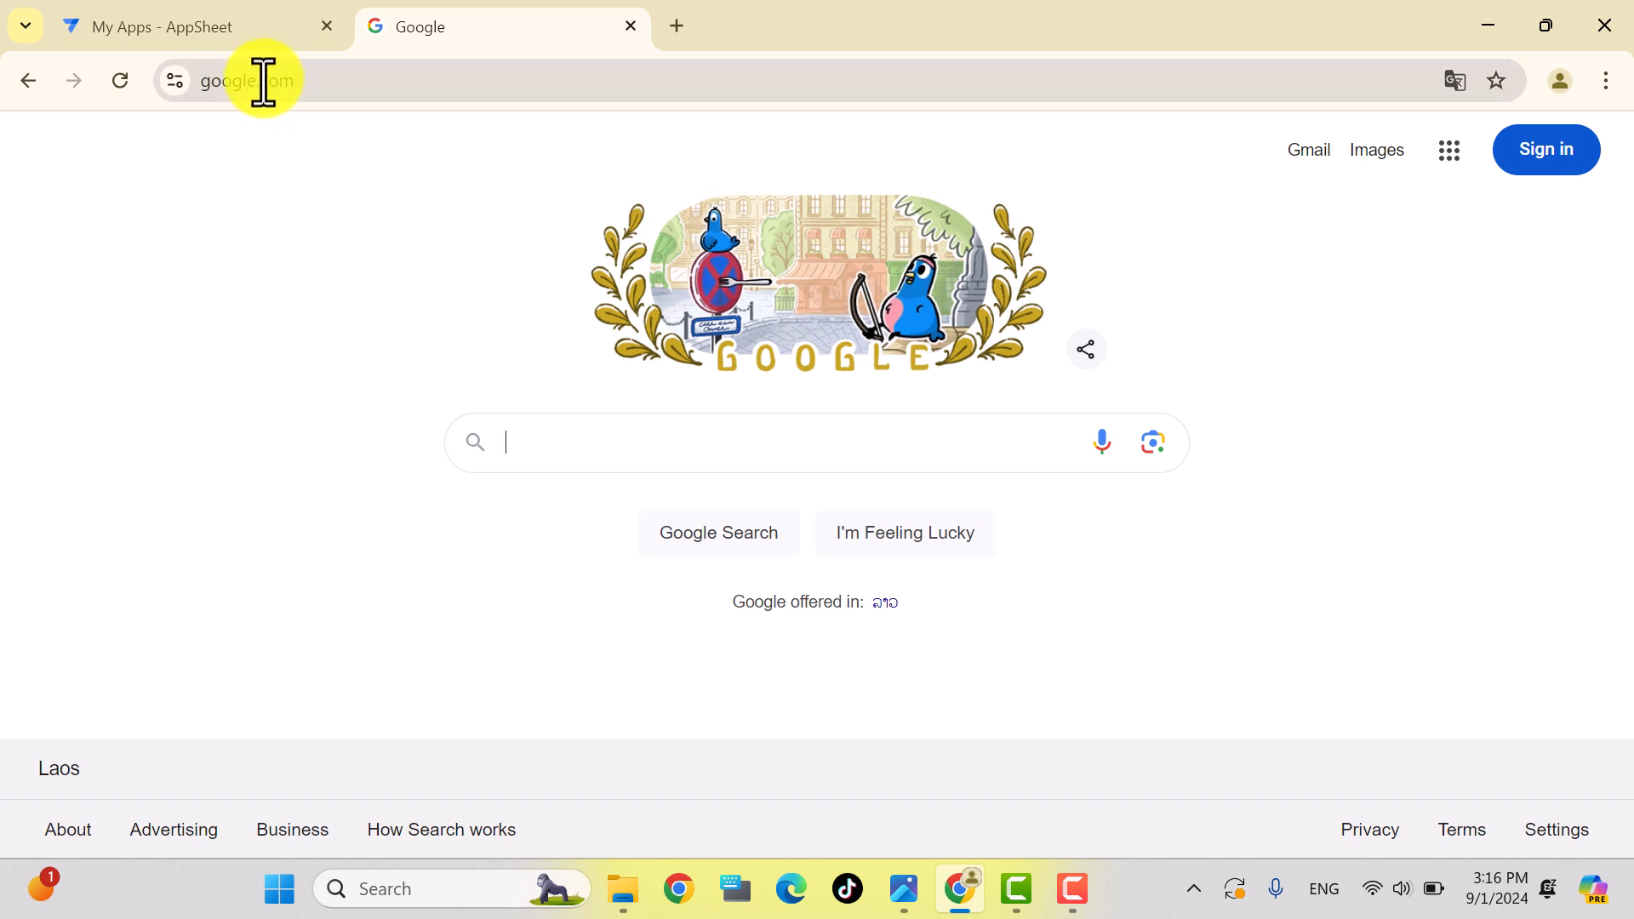
Step: Sign in to Google with the existing account and its password
click(1543, 160)
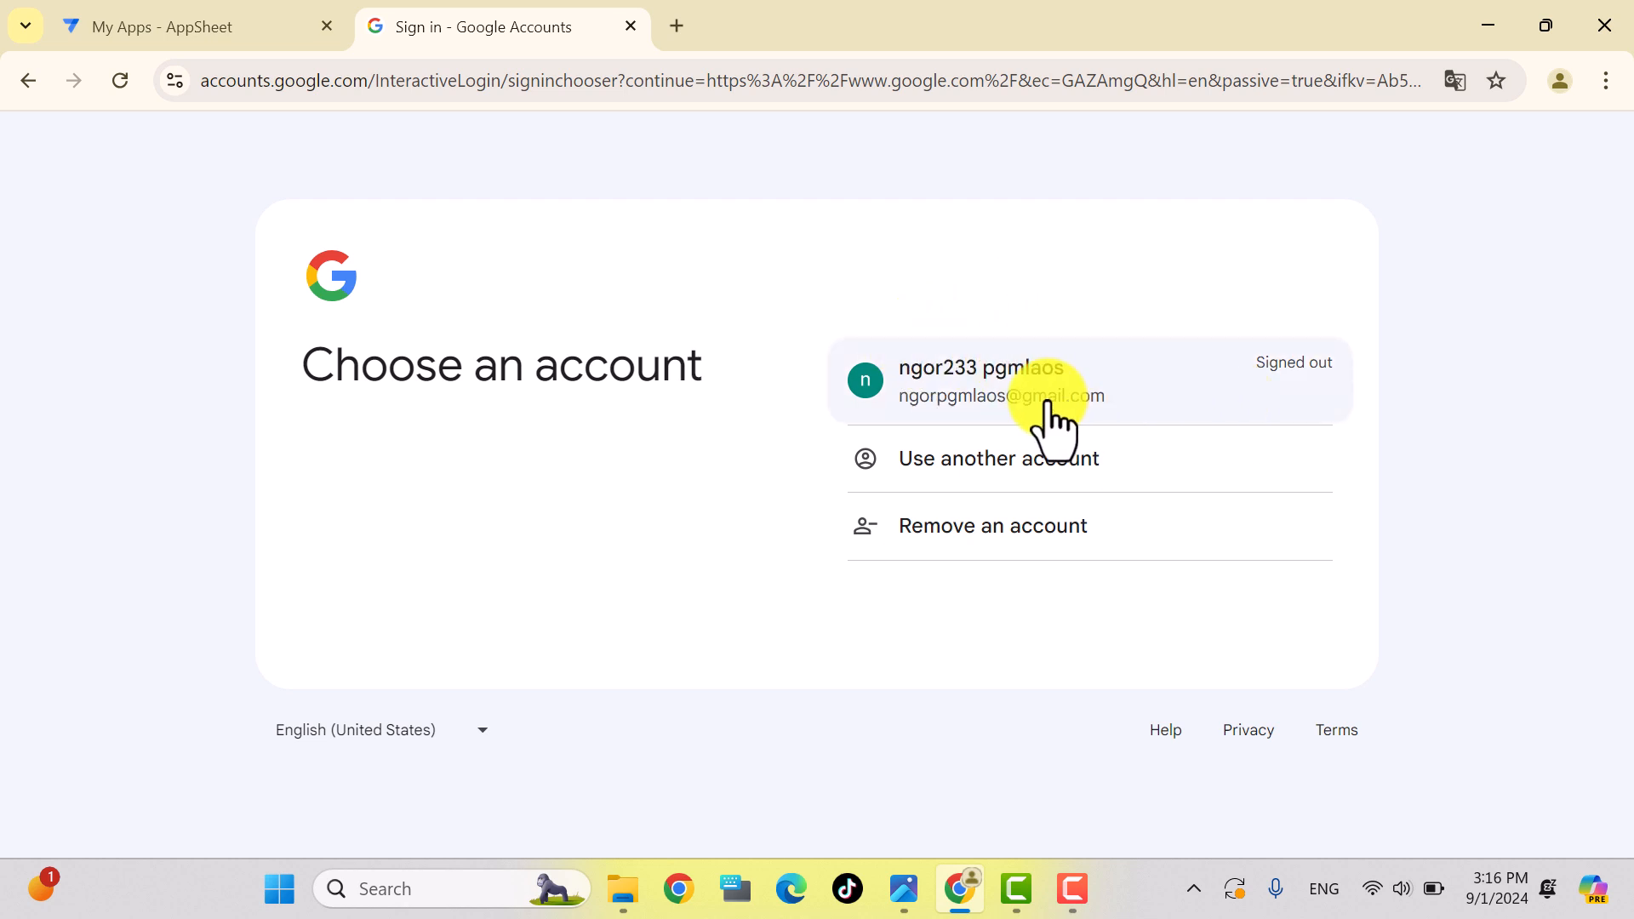
click(994, 379)
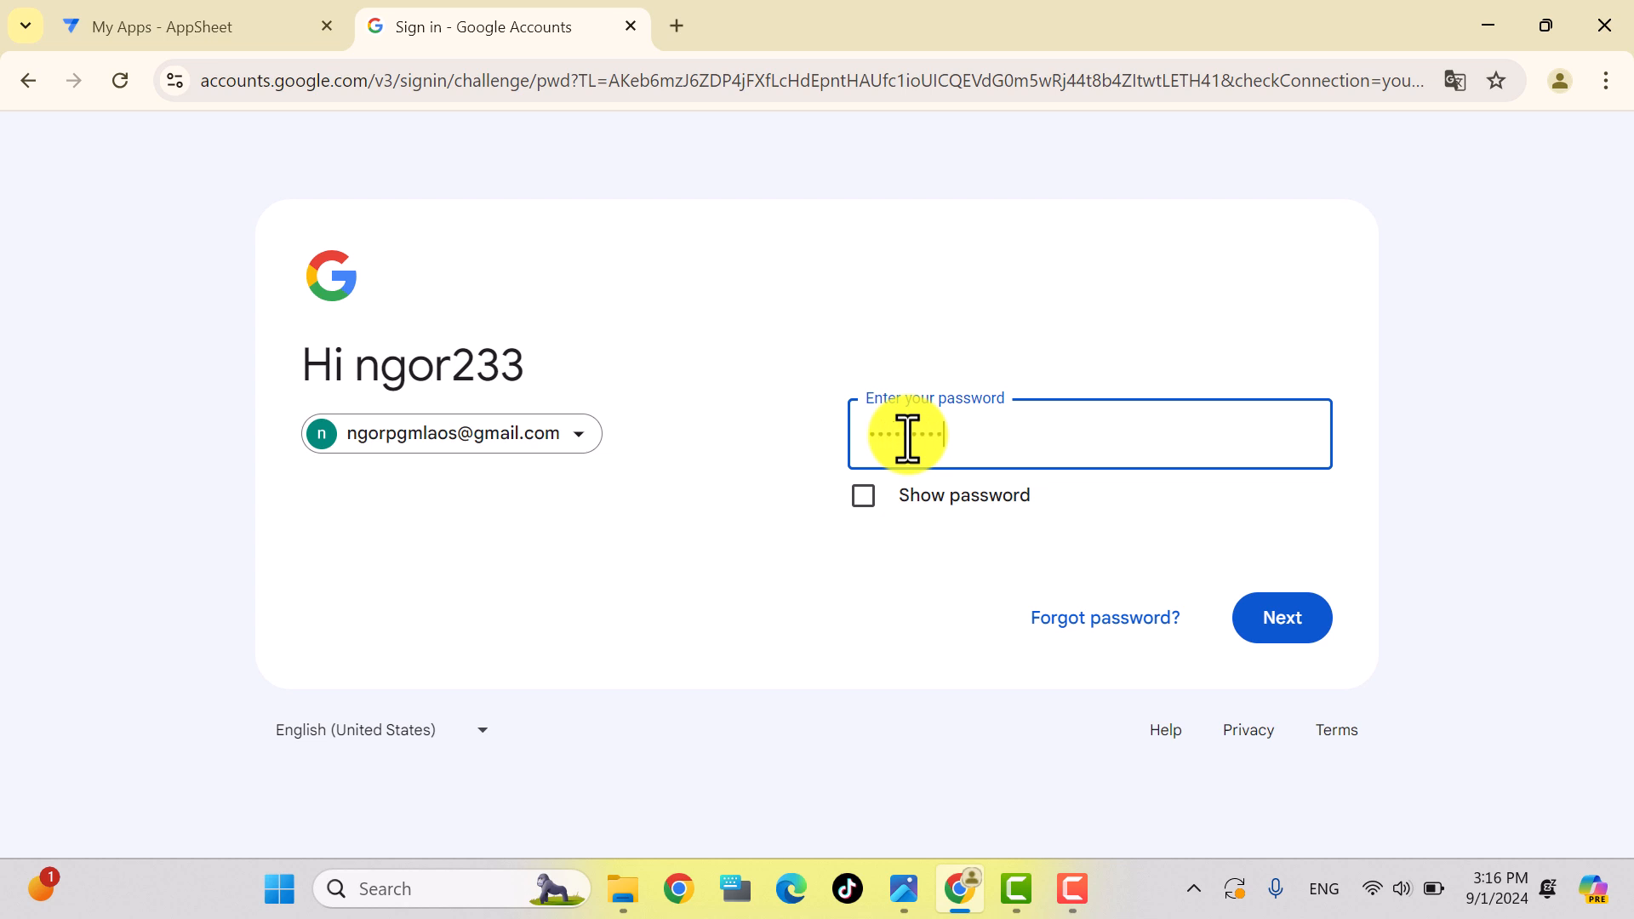
key(Return)
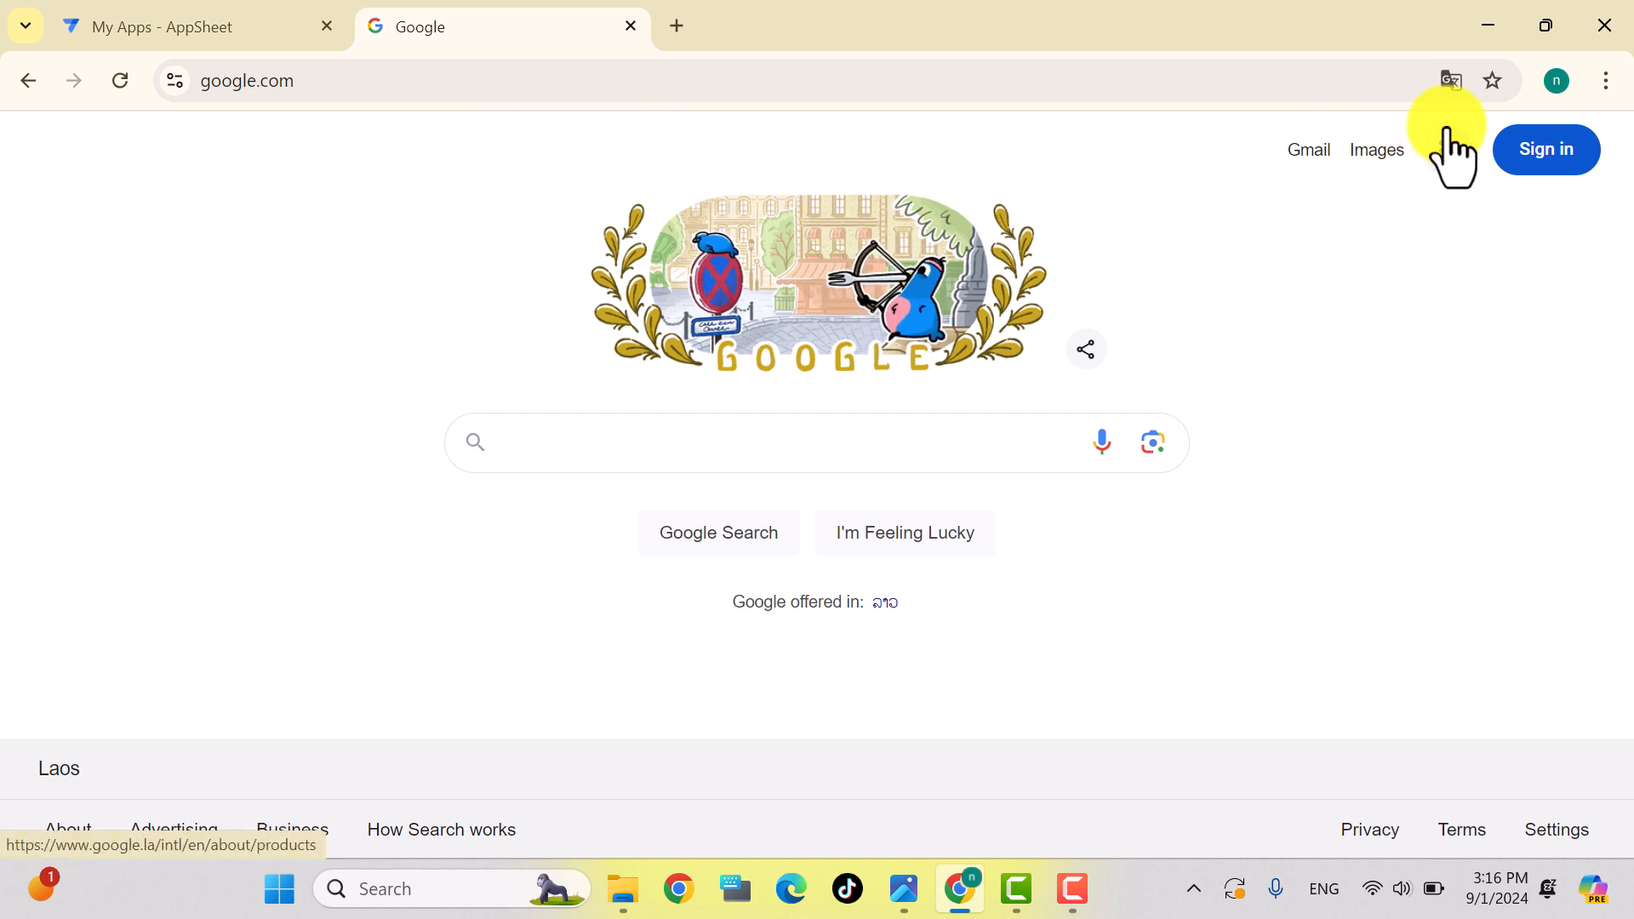
Step: Reload as the signed-in account, open Google Drive and show My Drive
click(1539, 163)
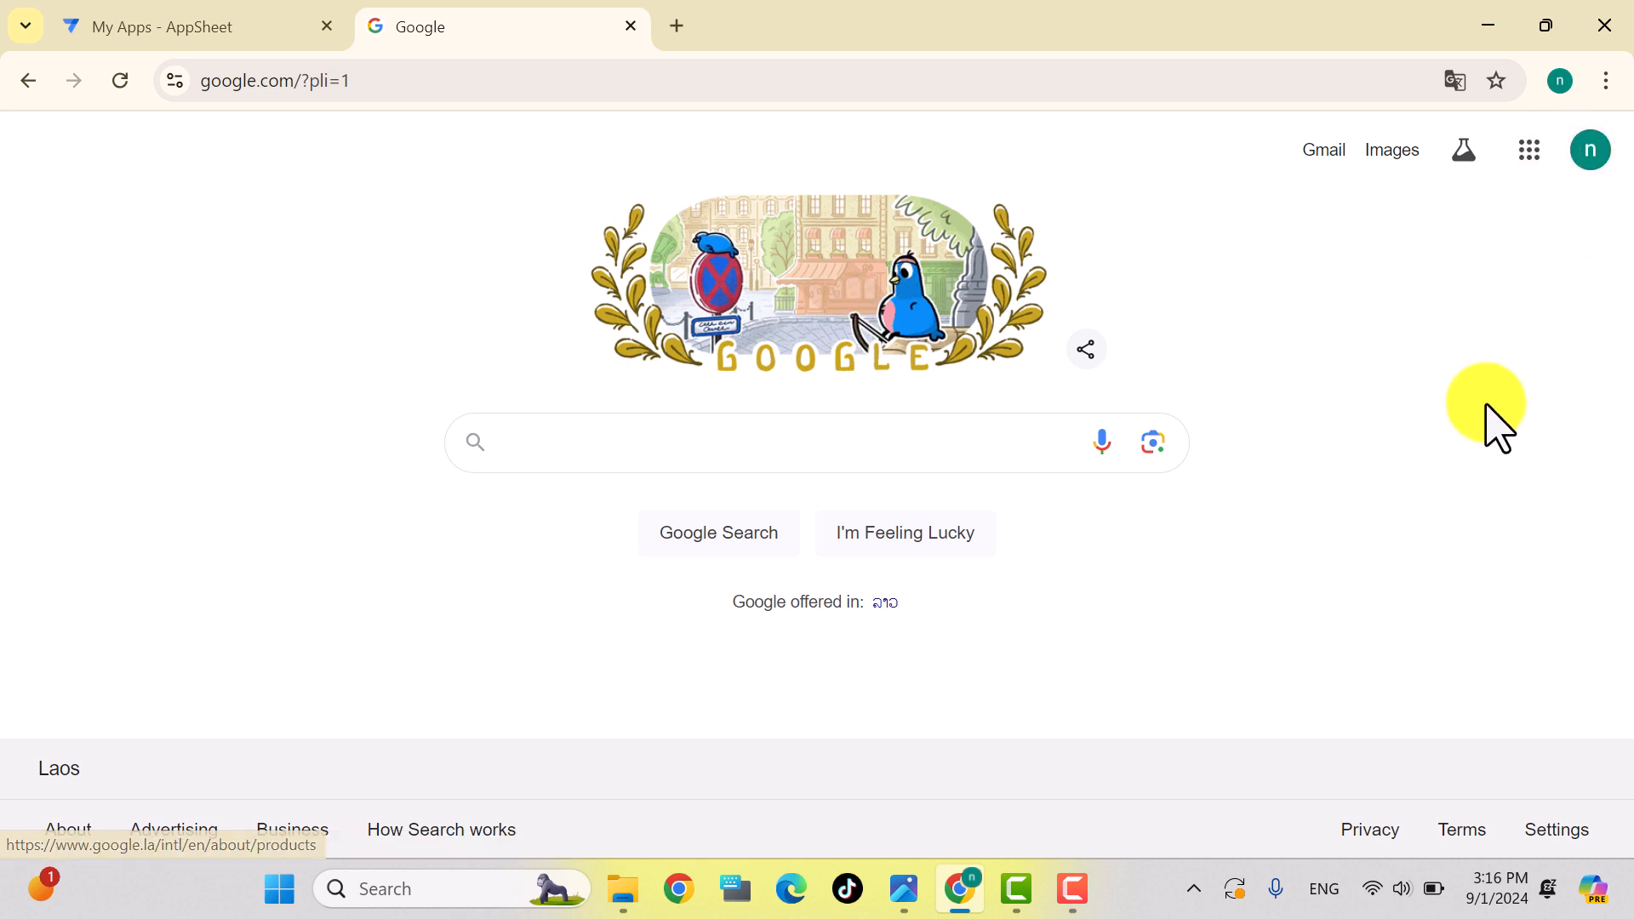
click(1530, 154)
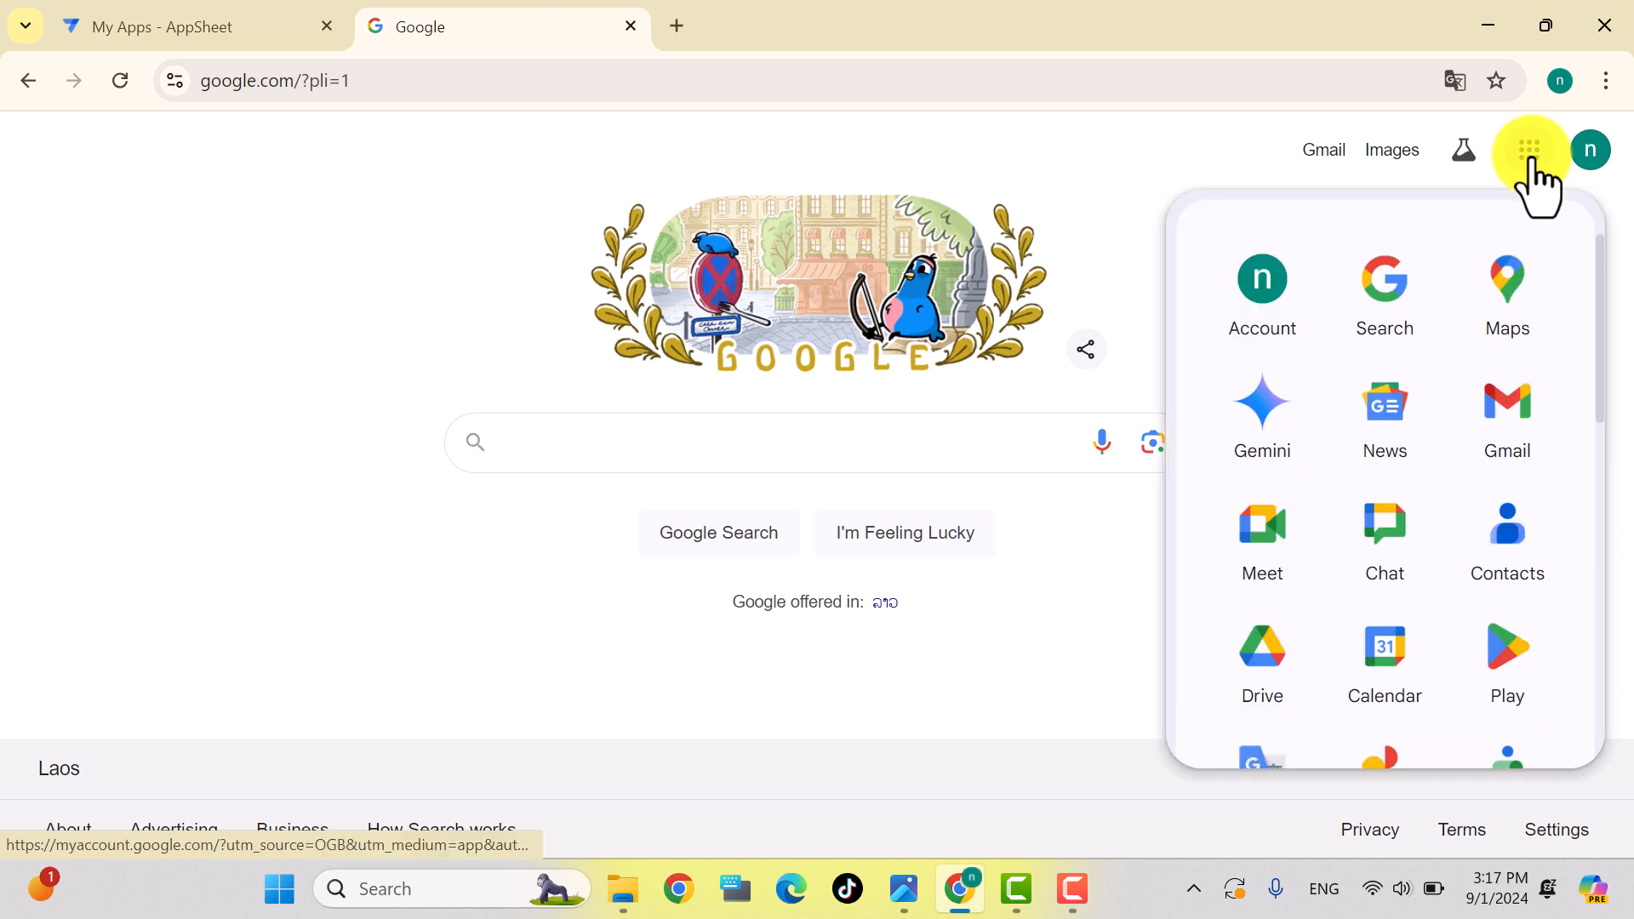
click(1277, 677)
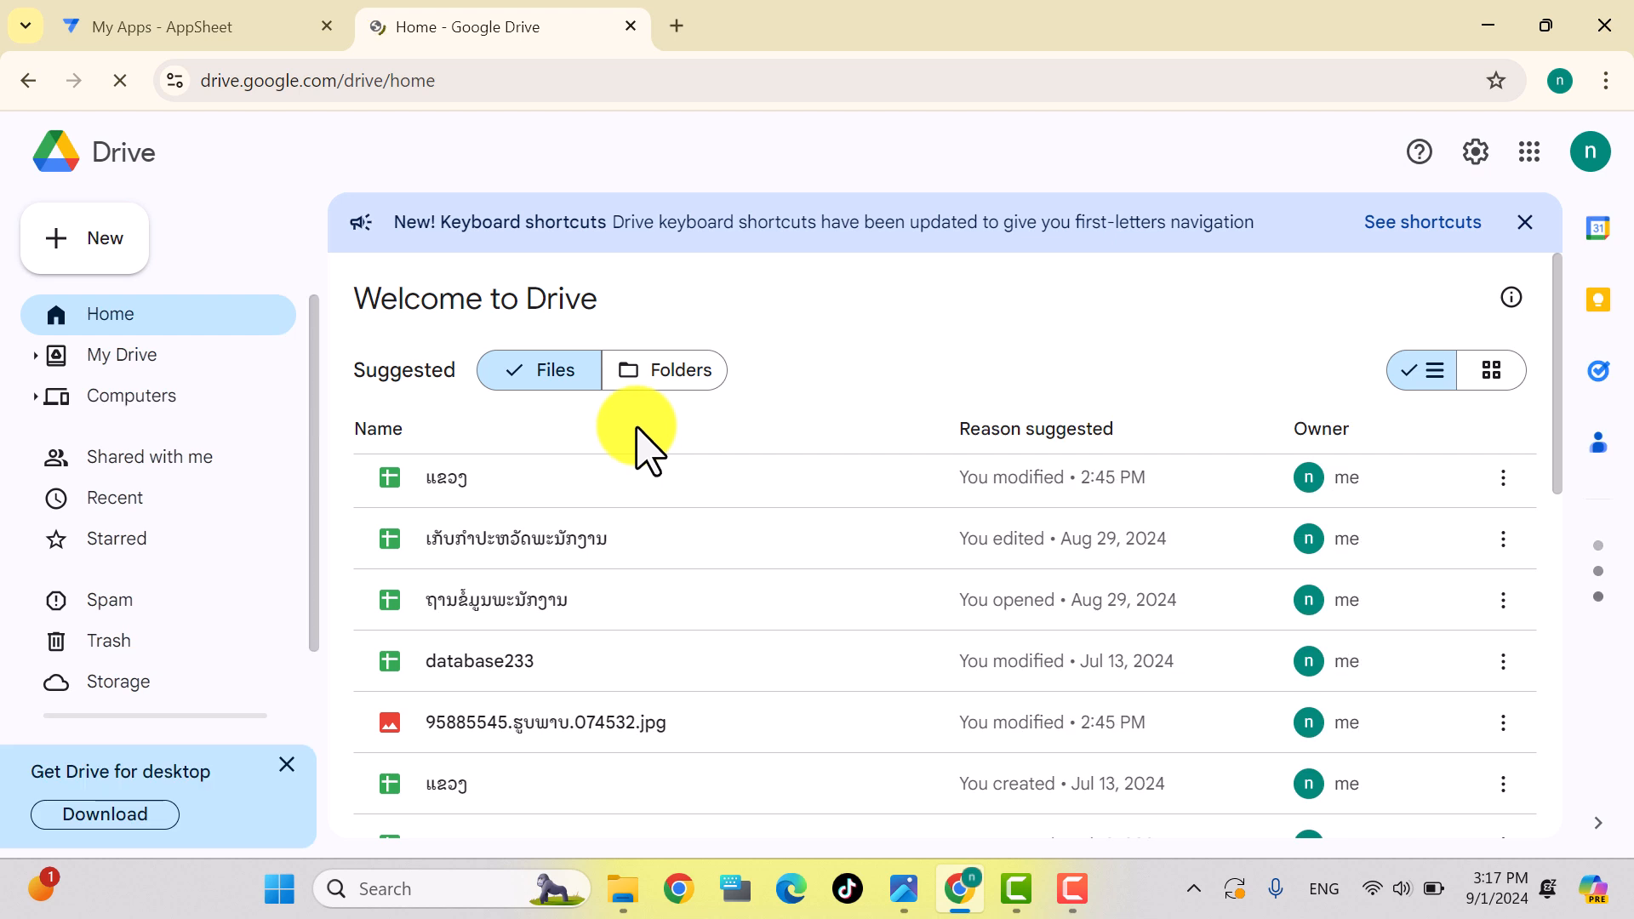
click(100, 362)
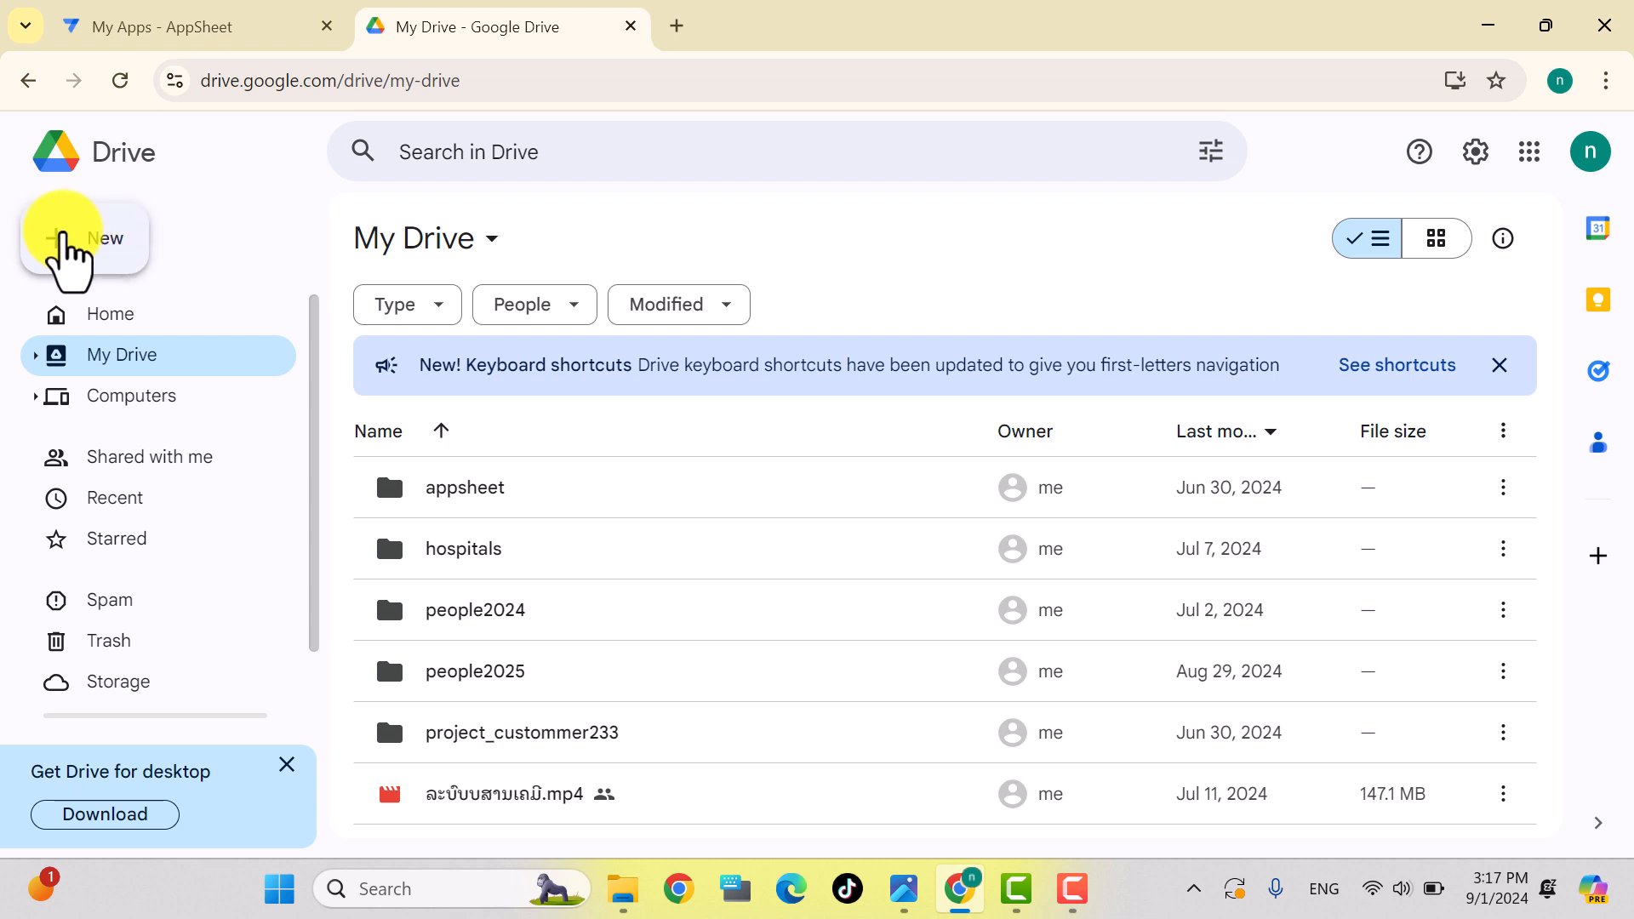
Step: Create a new folder named apppeople2025 in My Drive and open it
click(65, 245)
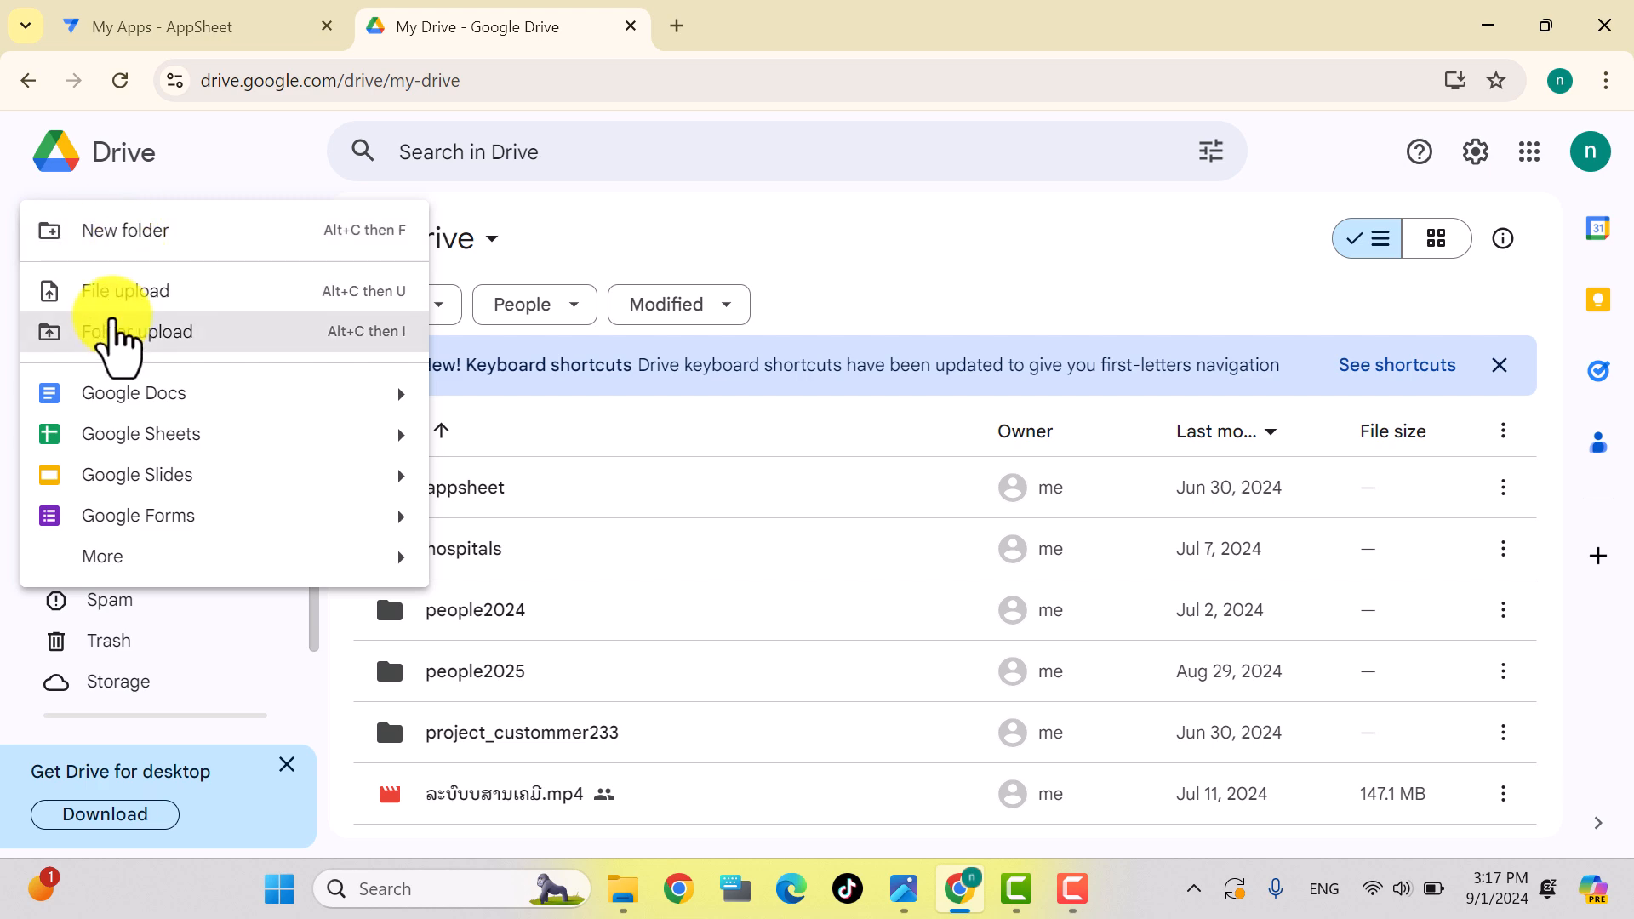
click(108, 247)
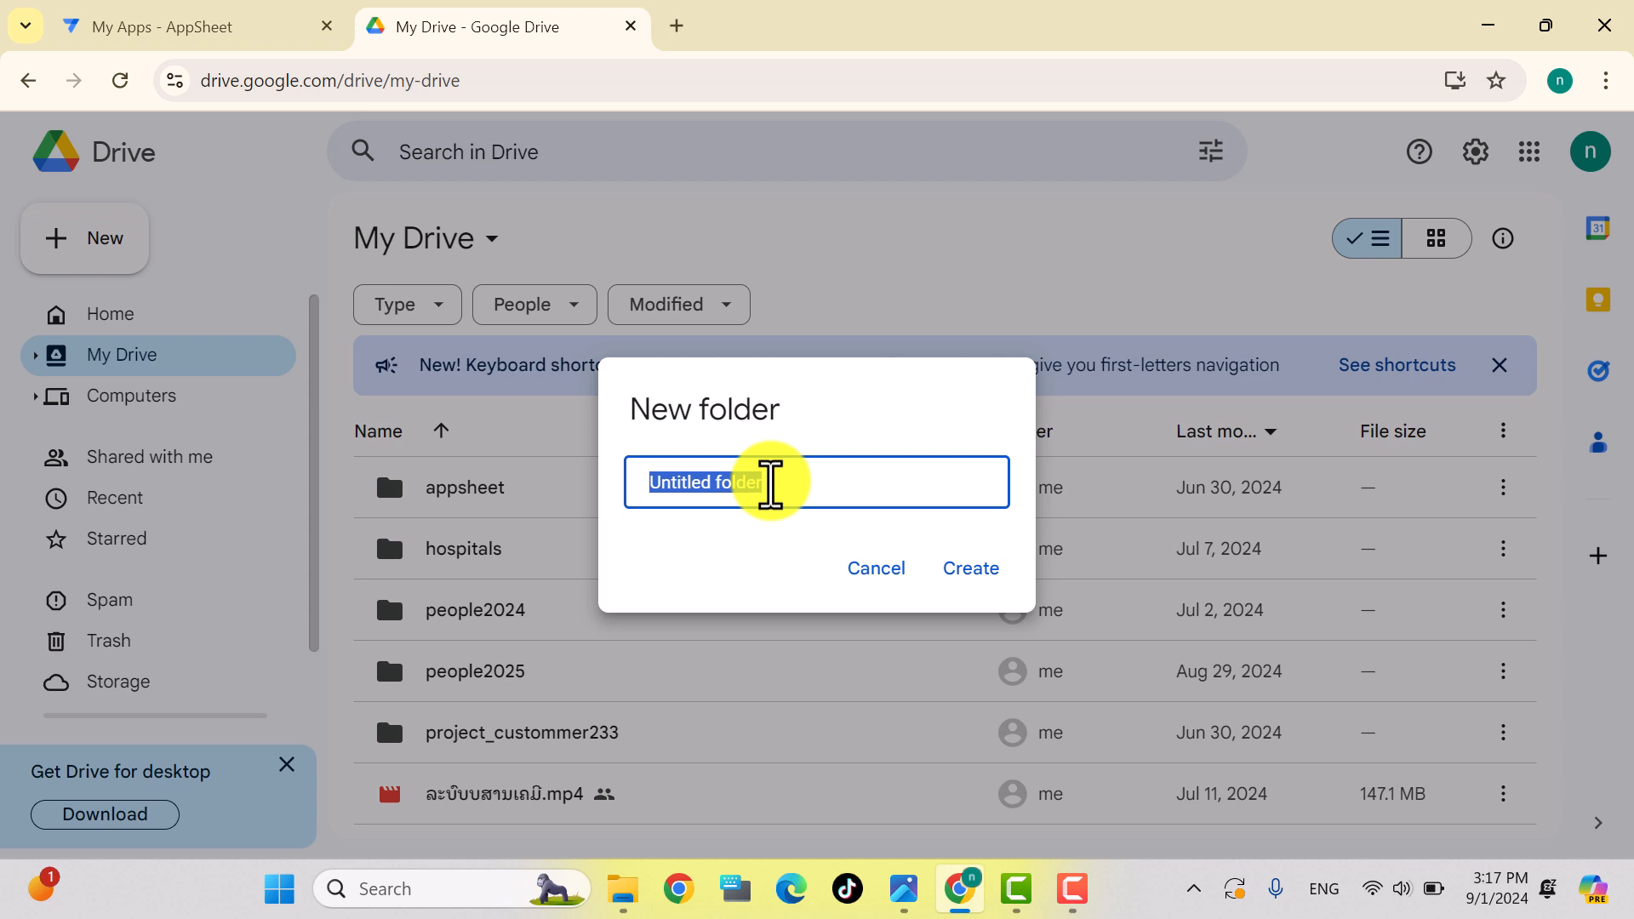
text(pppeople2025)
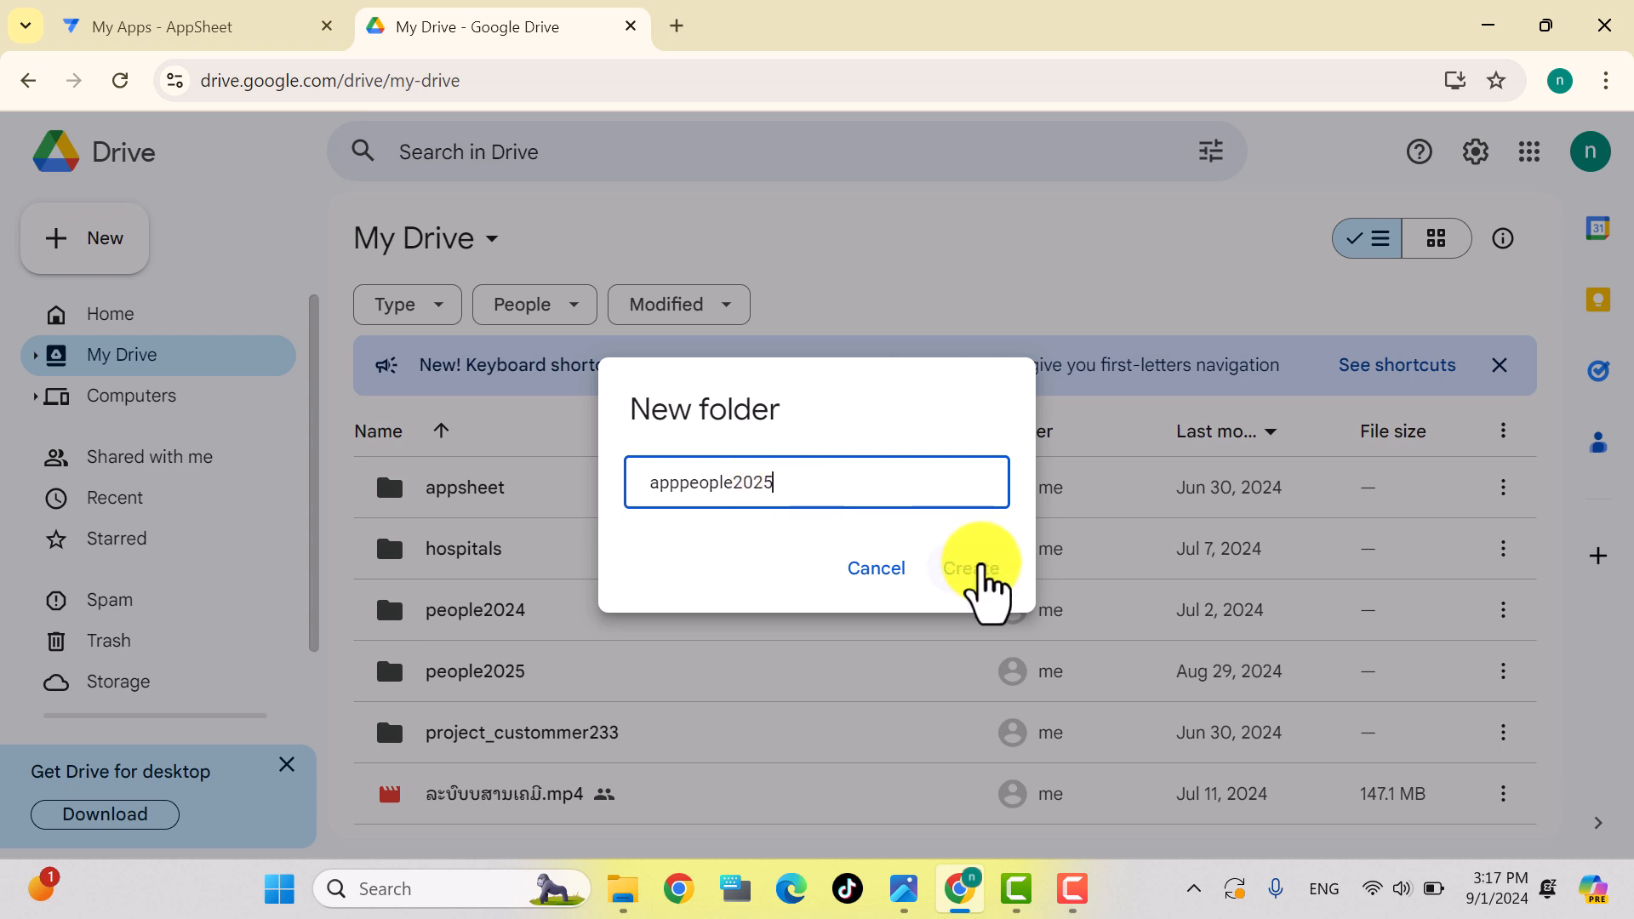
click(975, 568)
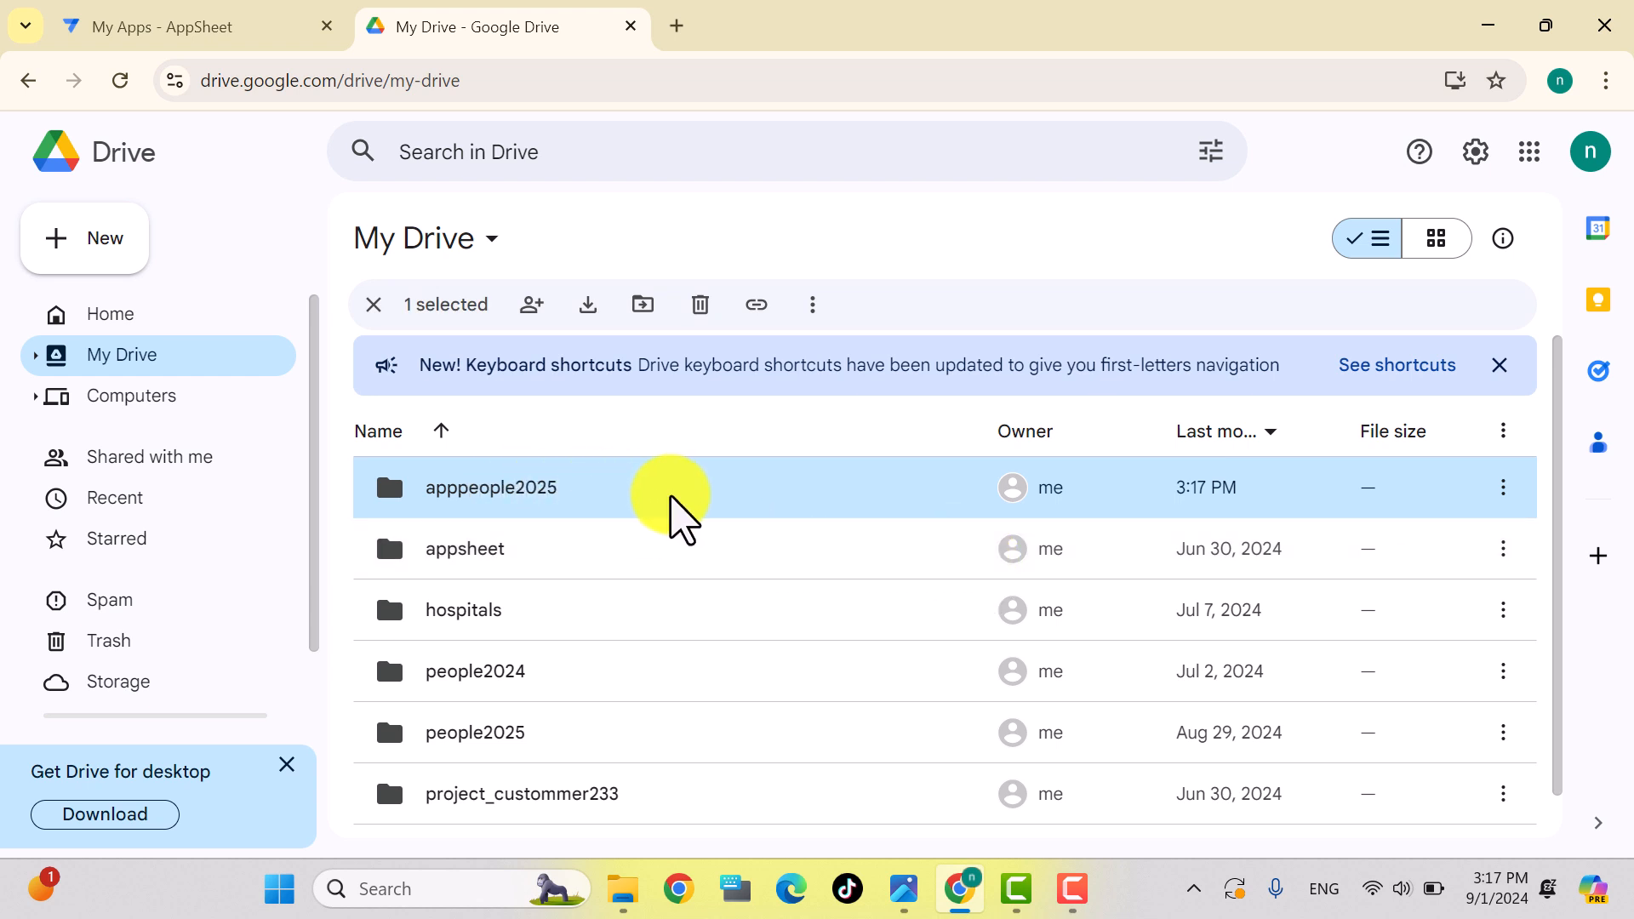
double_click(647, 489)
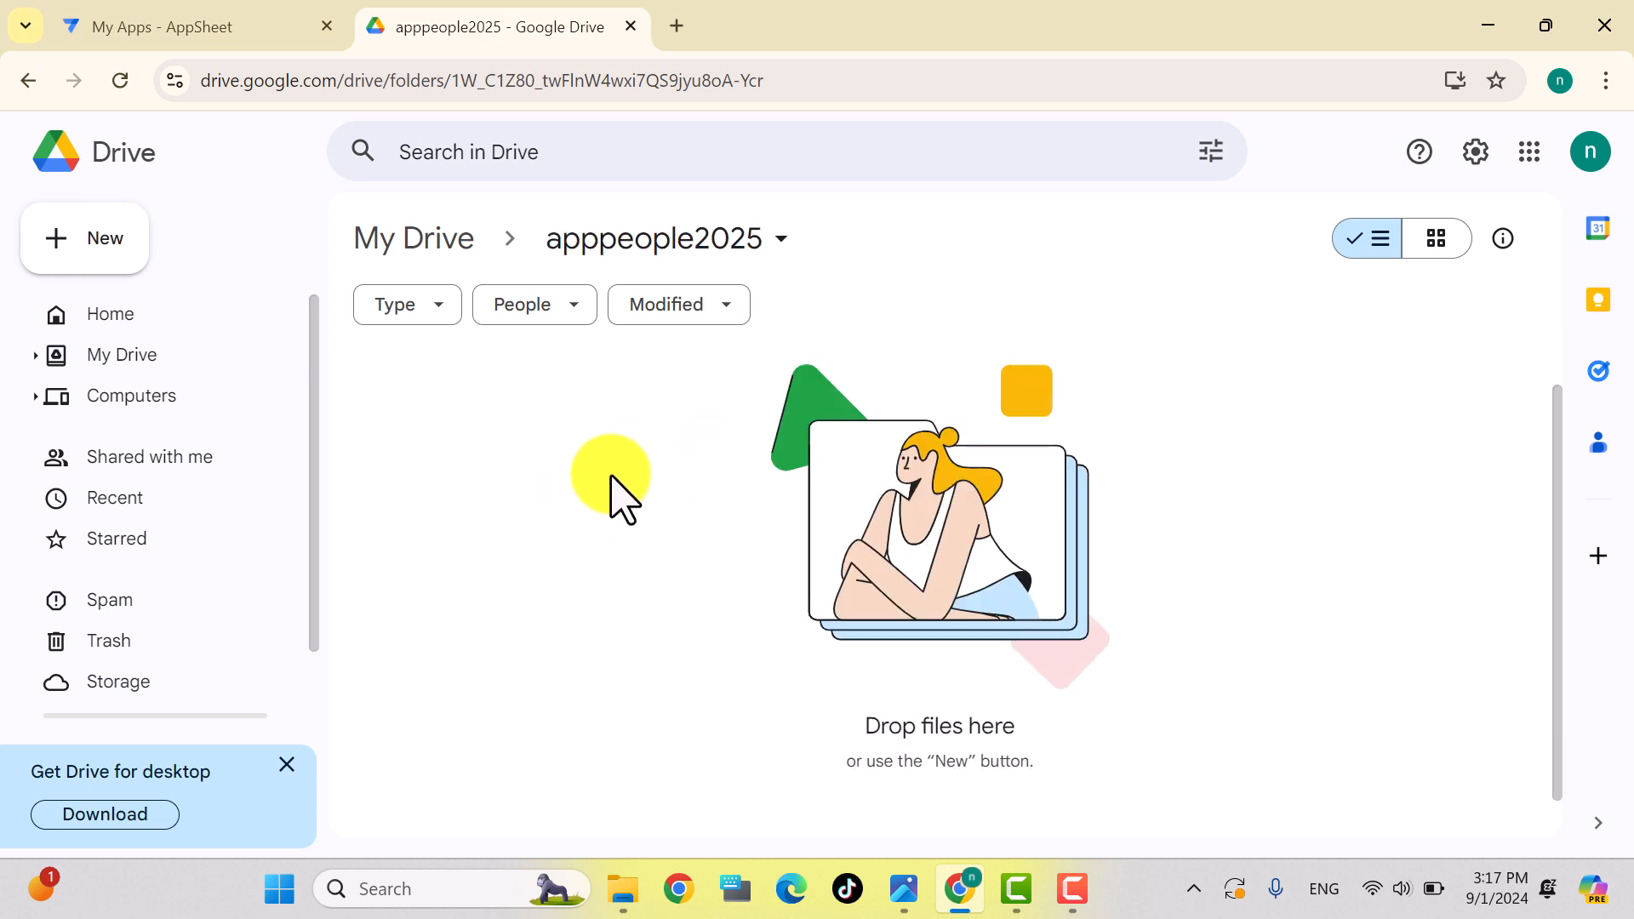
Step: Create a blank Google Sheets spreadsheet in the folder and rename it apppeople2025
right_click(637, 476)
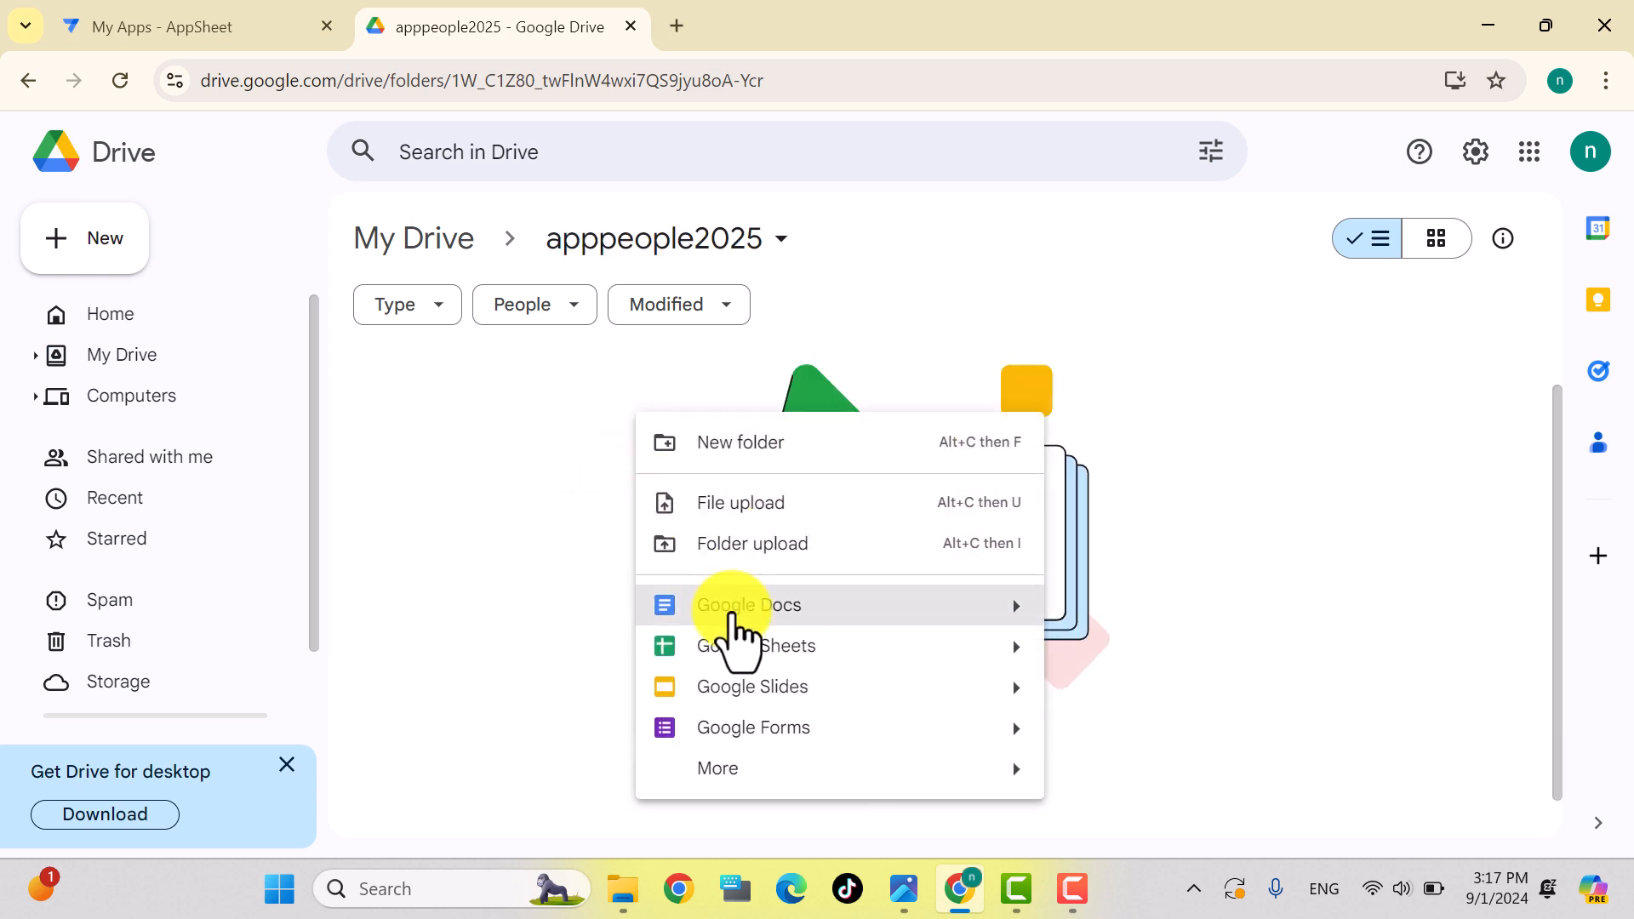
click(765, 651)
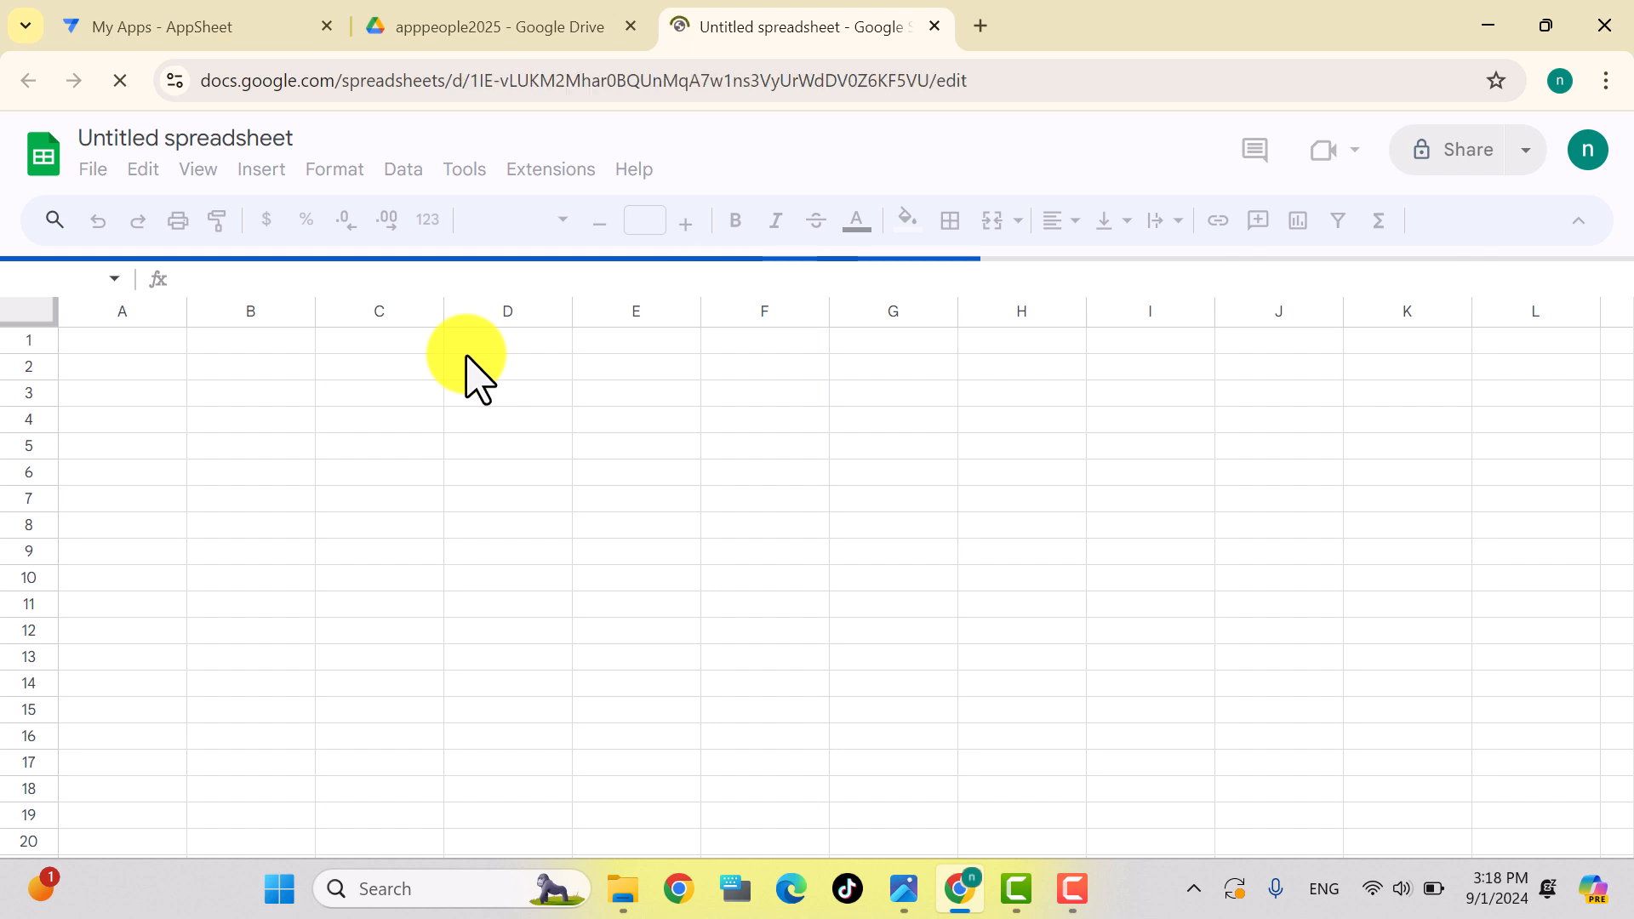
click(149, 138)
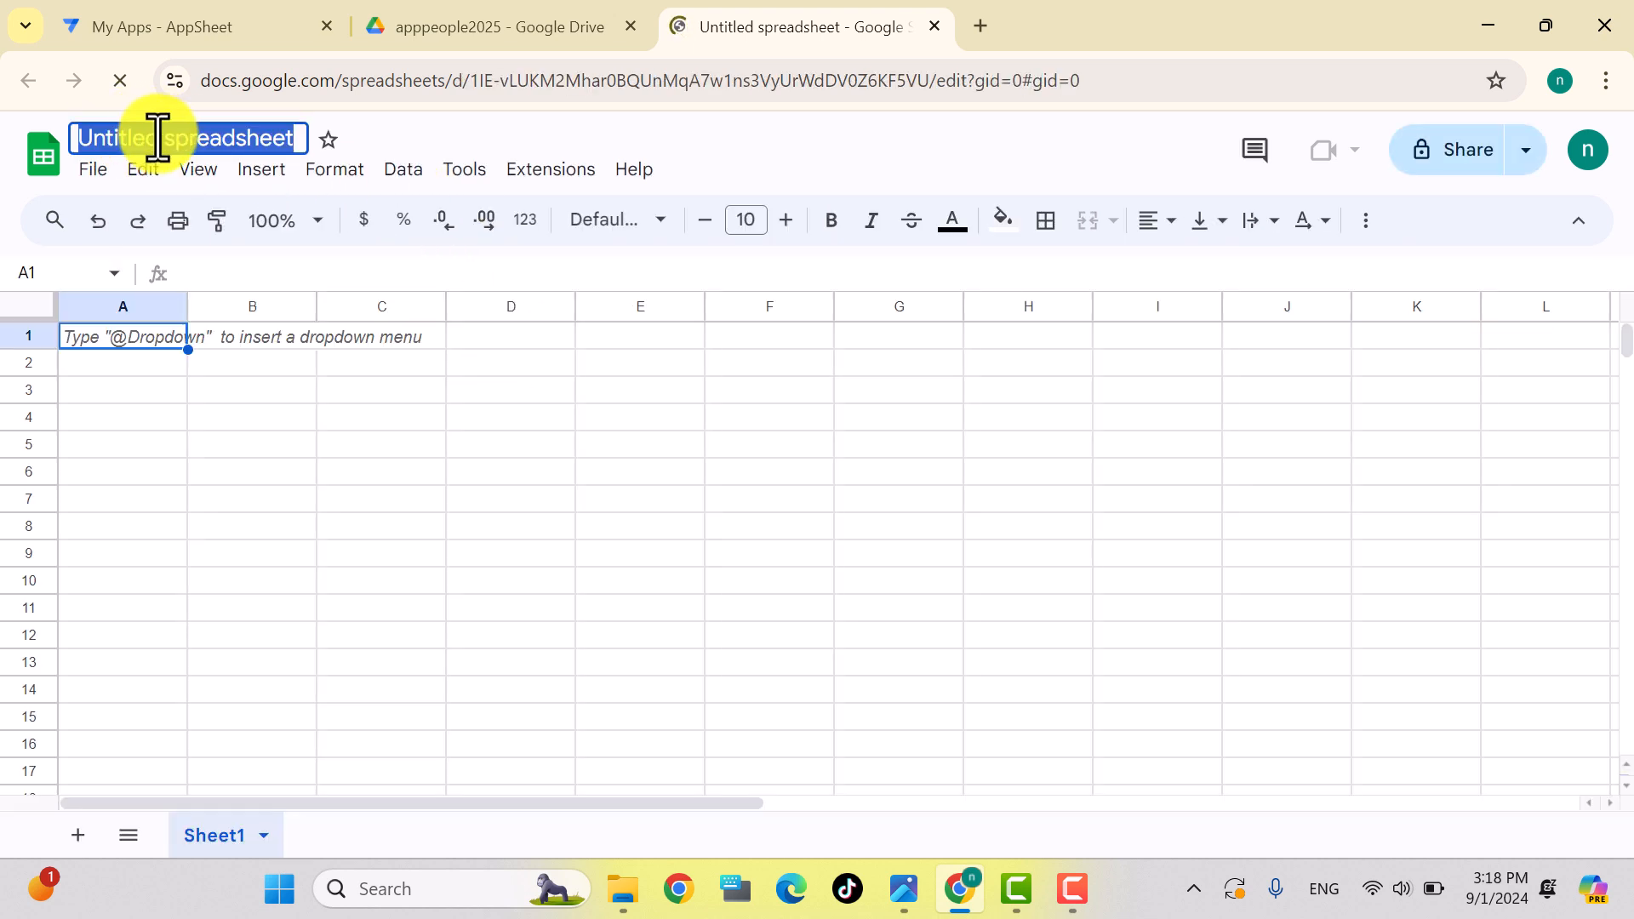
click(166, 132)
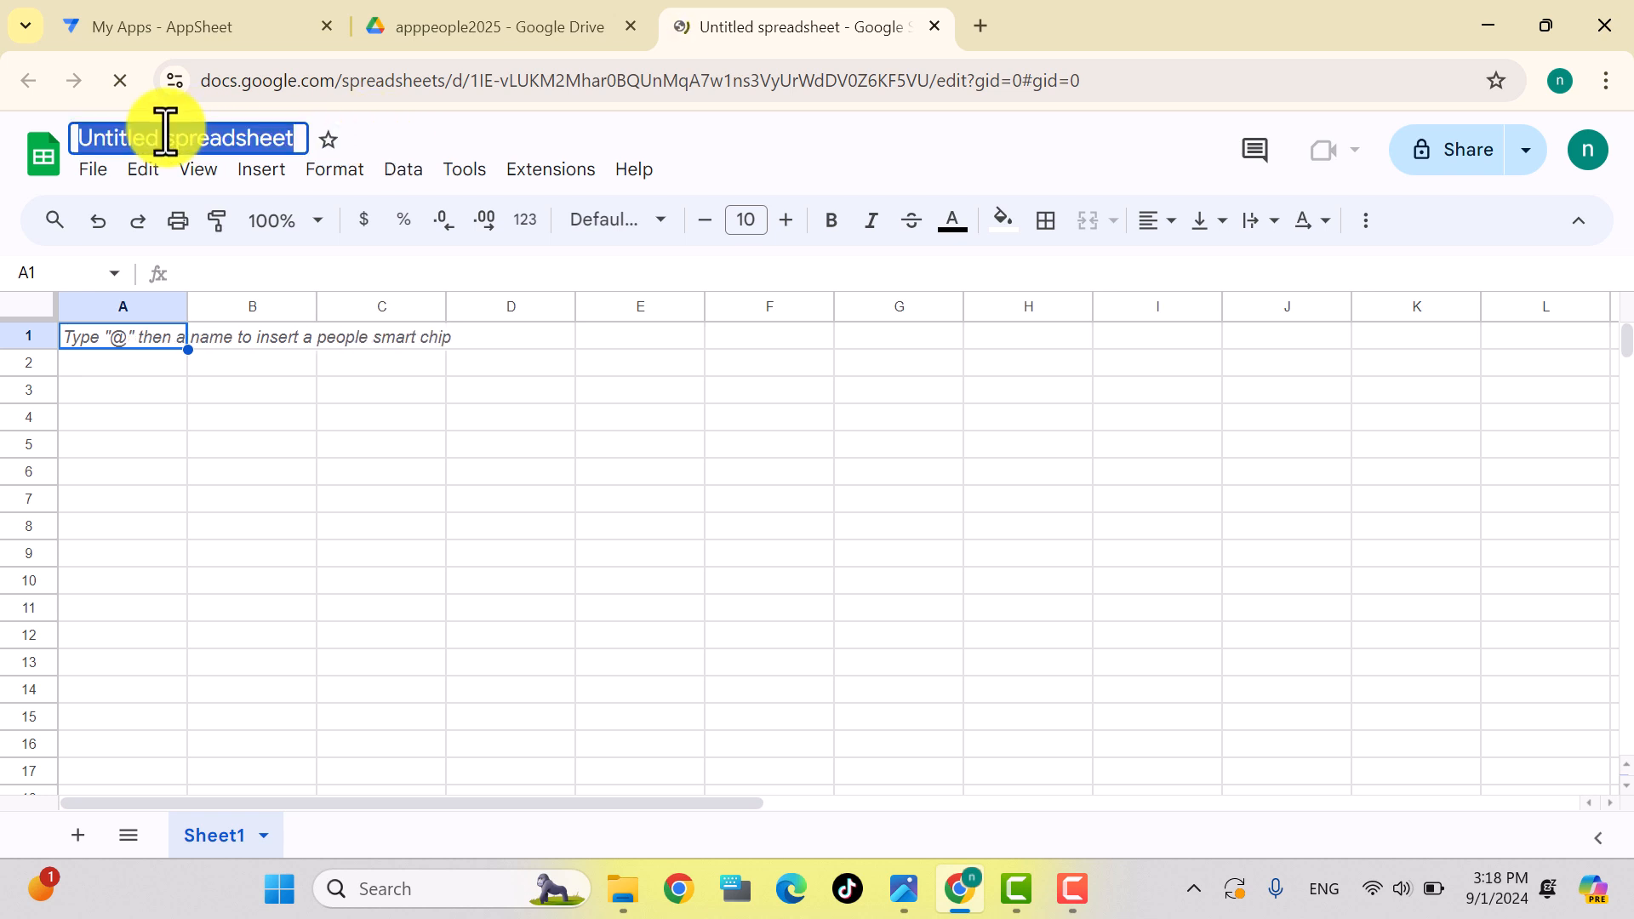
key(Return)
text(ap)
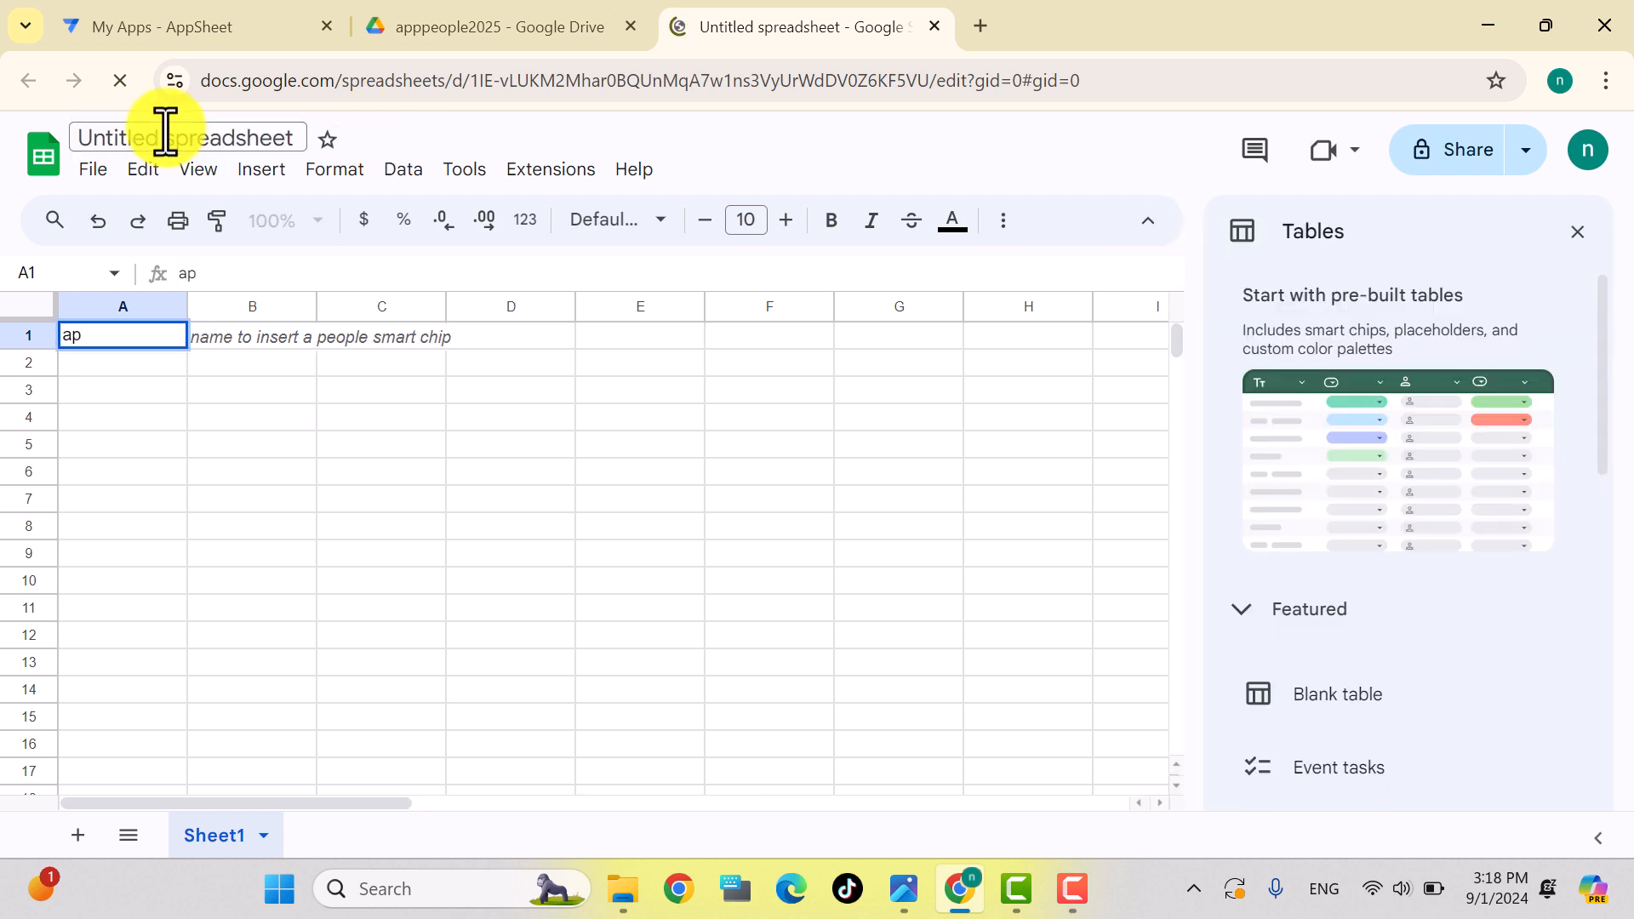
click(166, 136)
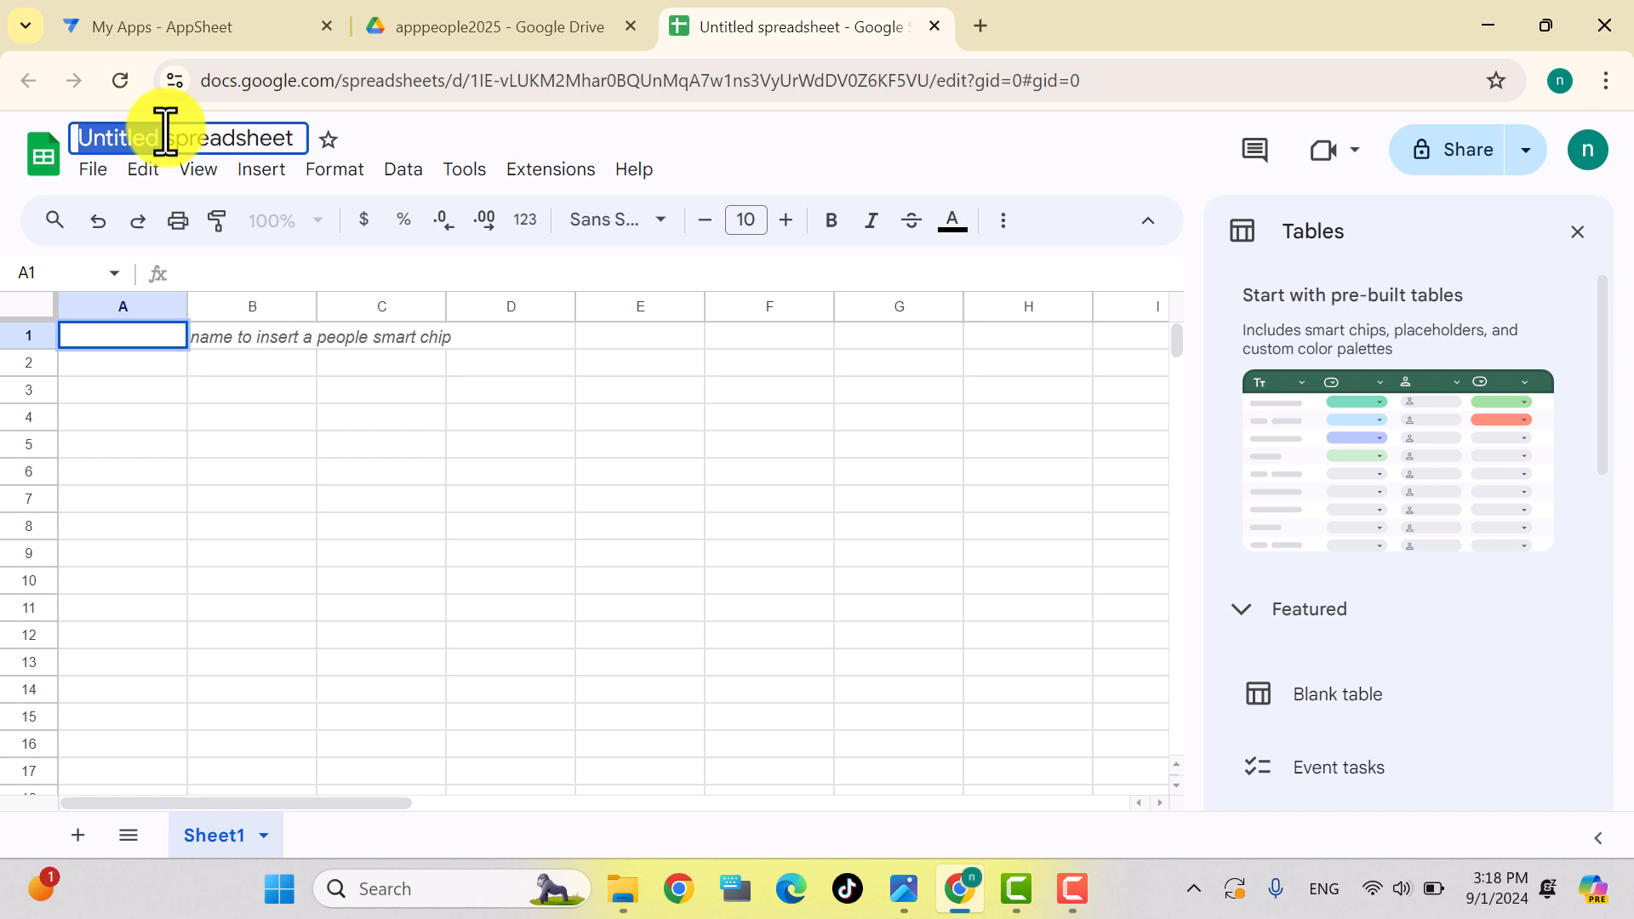
double_click(206, 136)
key(ctrl+a)
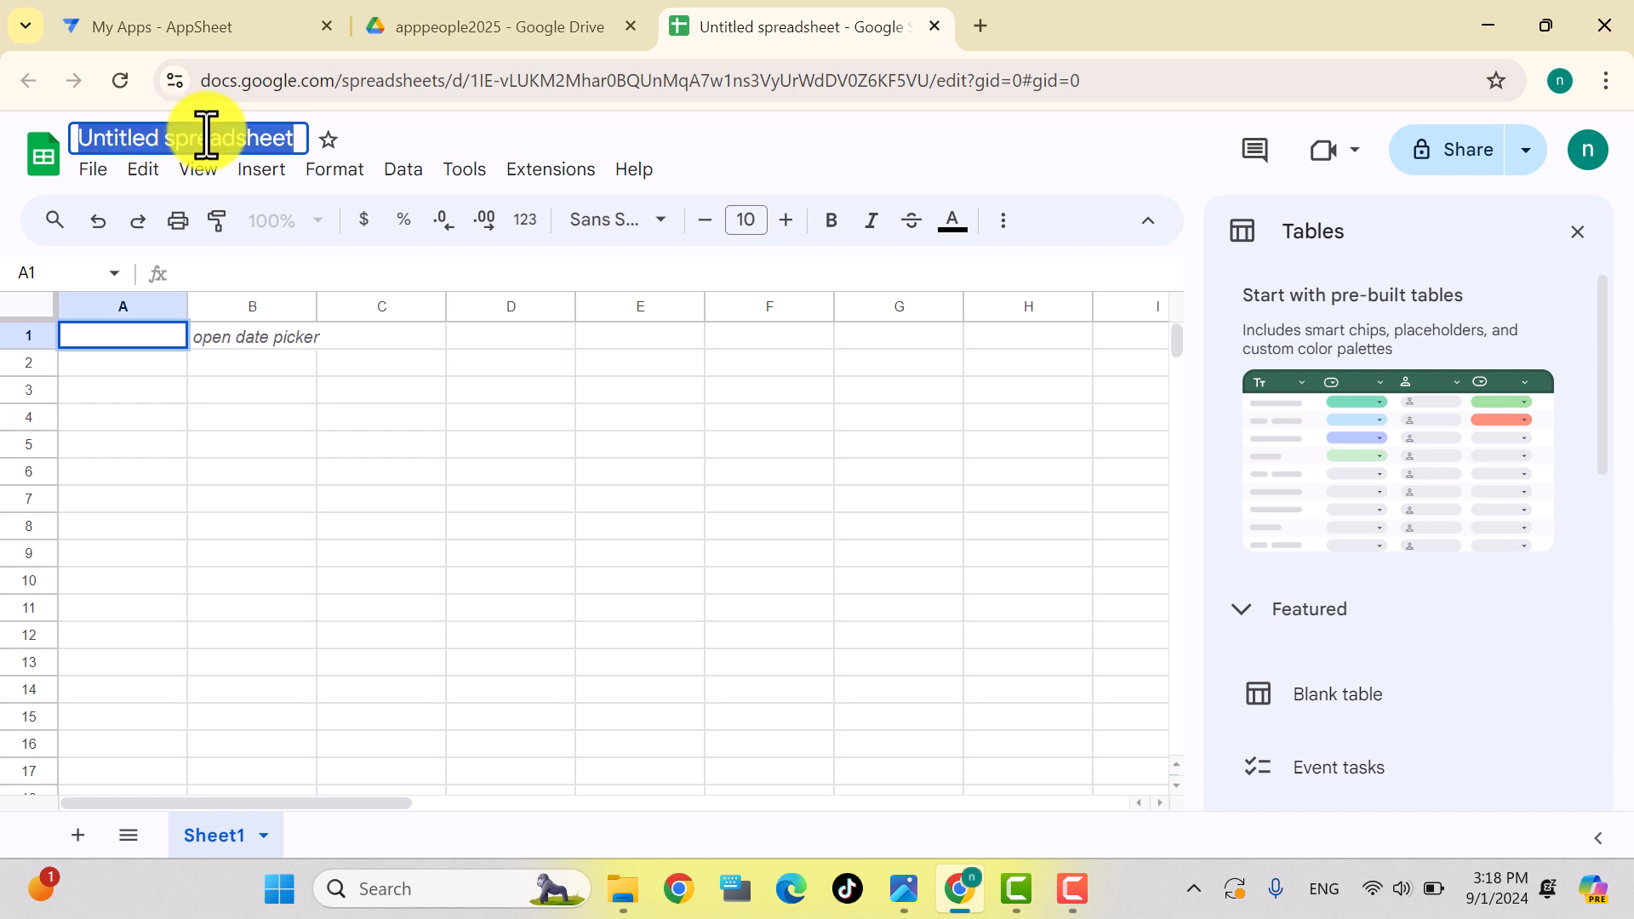
key(BackSpace)
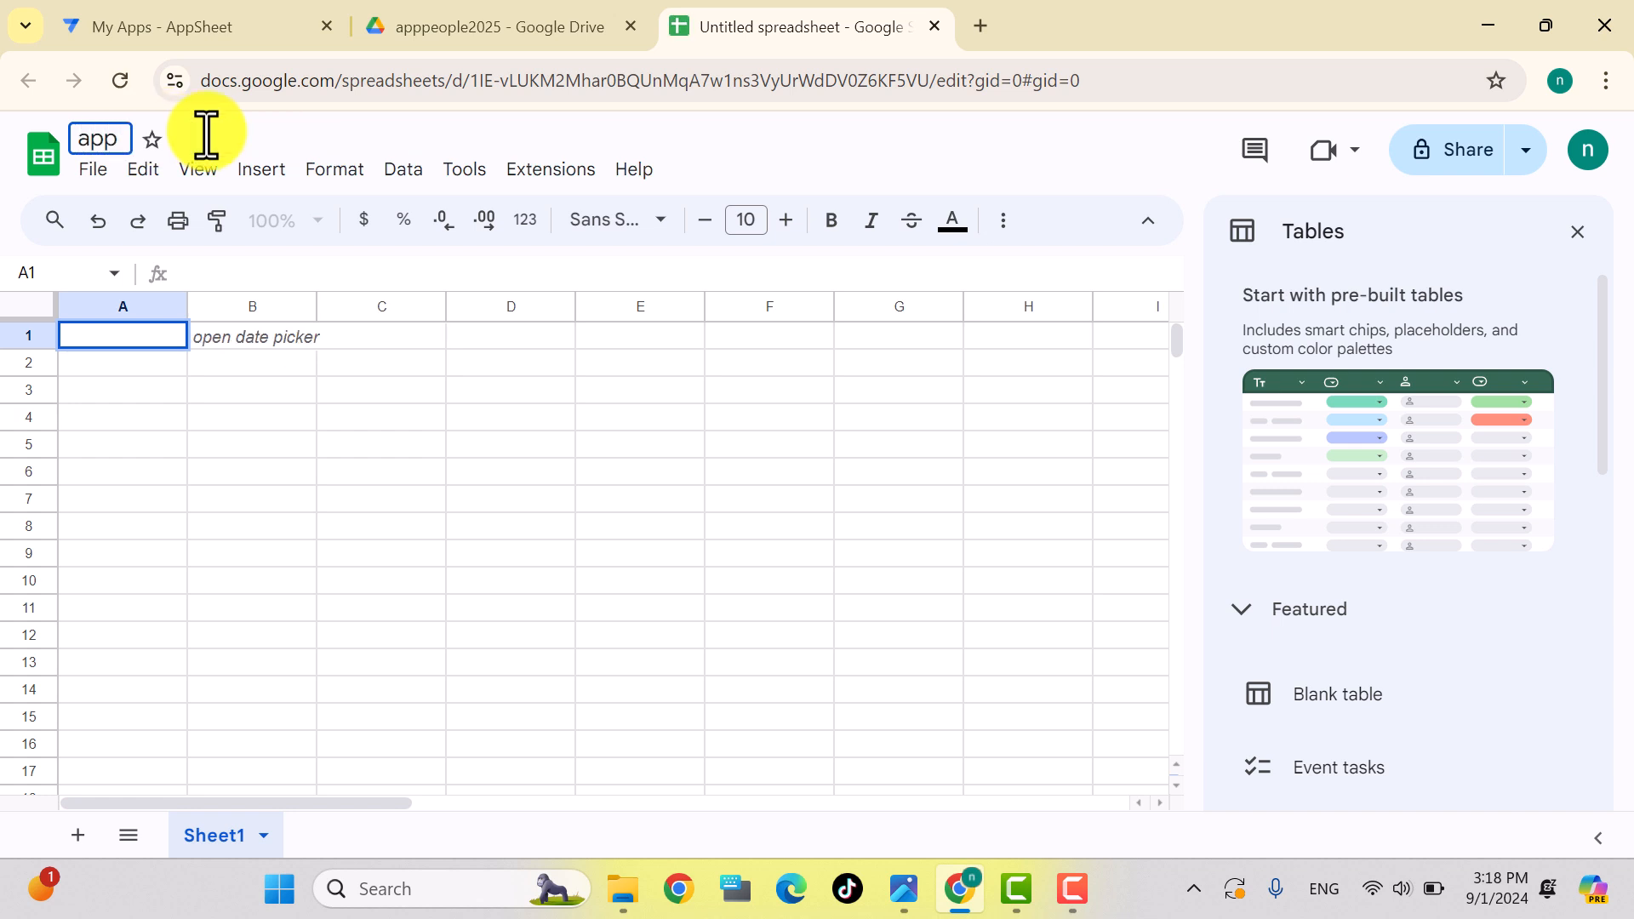
text(apppeo)
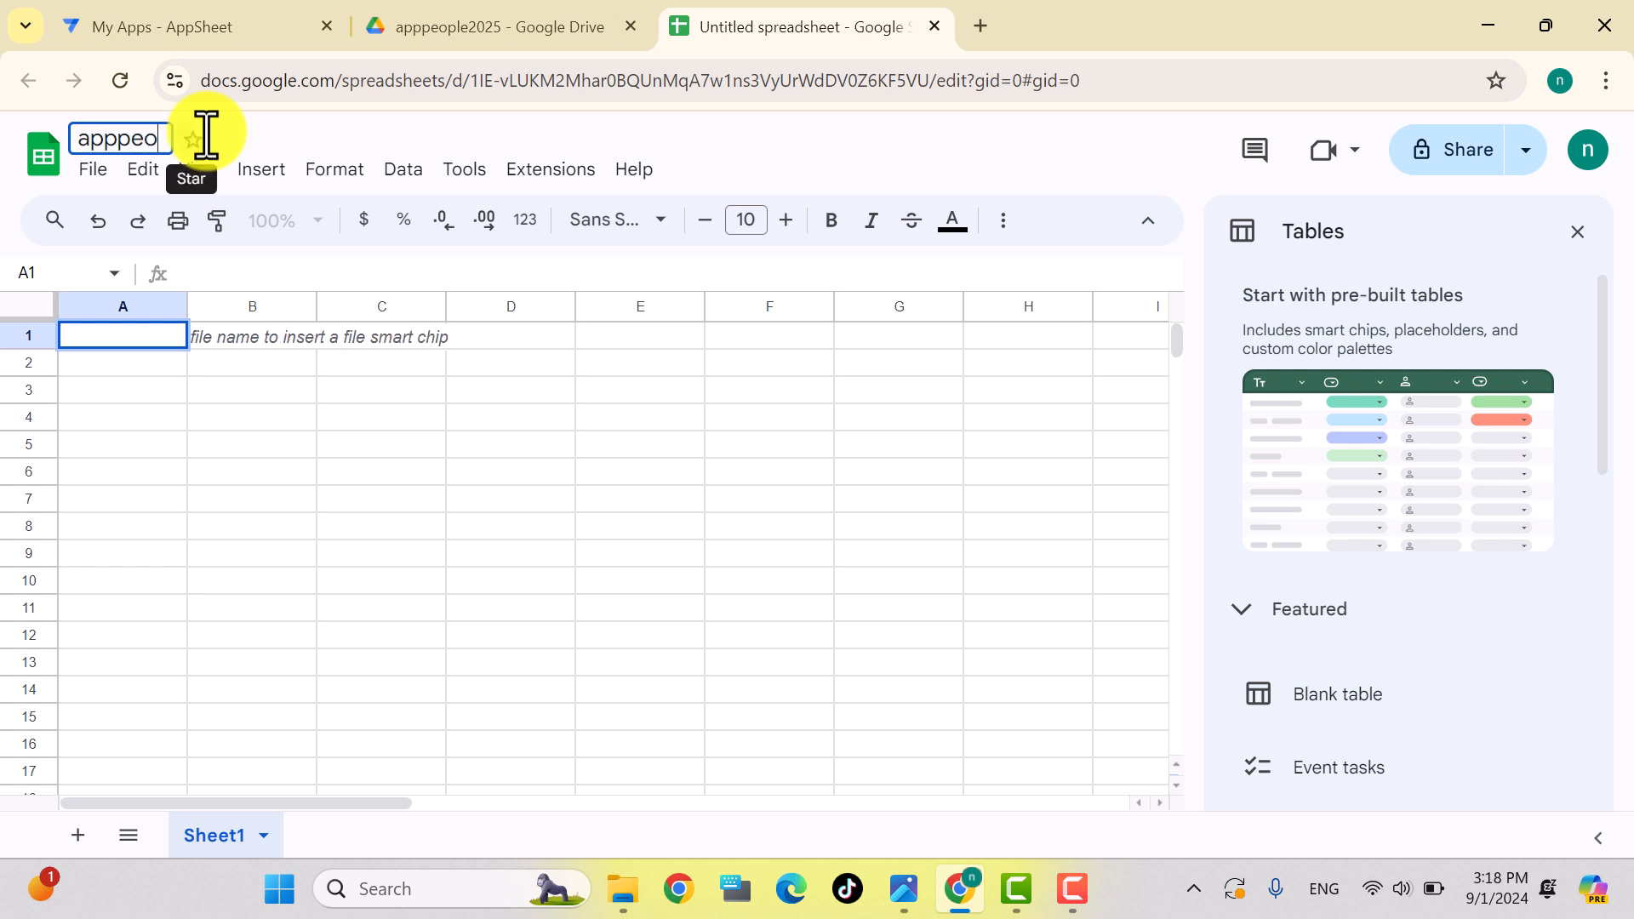
text(ple2025)
key(Return)
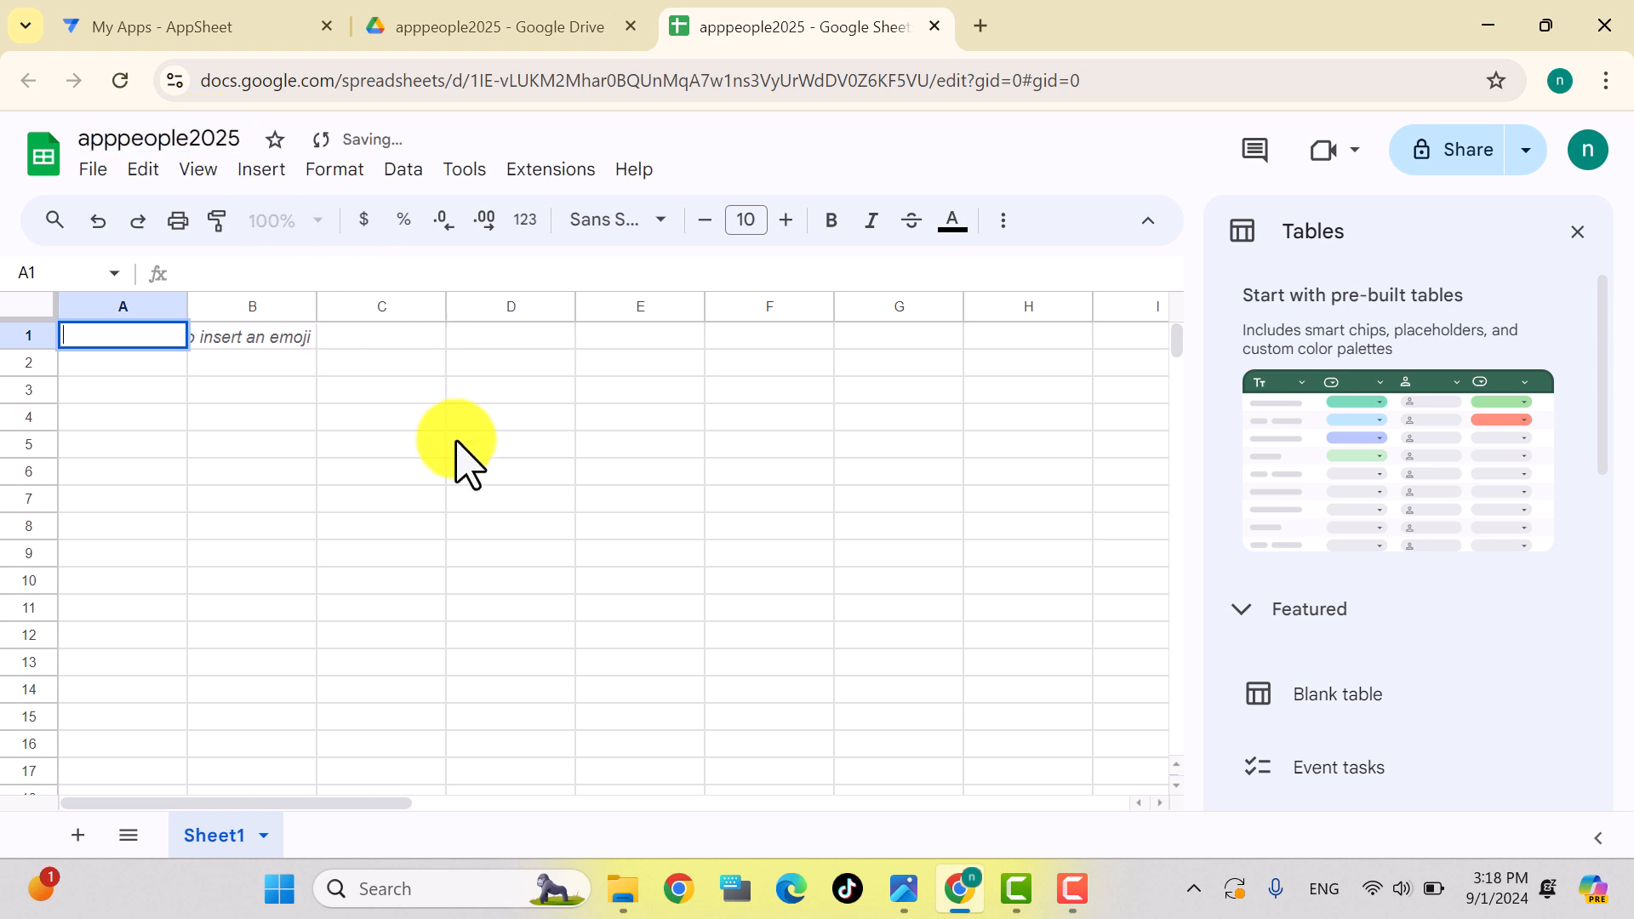
Step: Close the Tables side panel so the empty grid shows at full width
click(1577, 231)
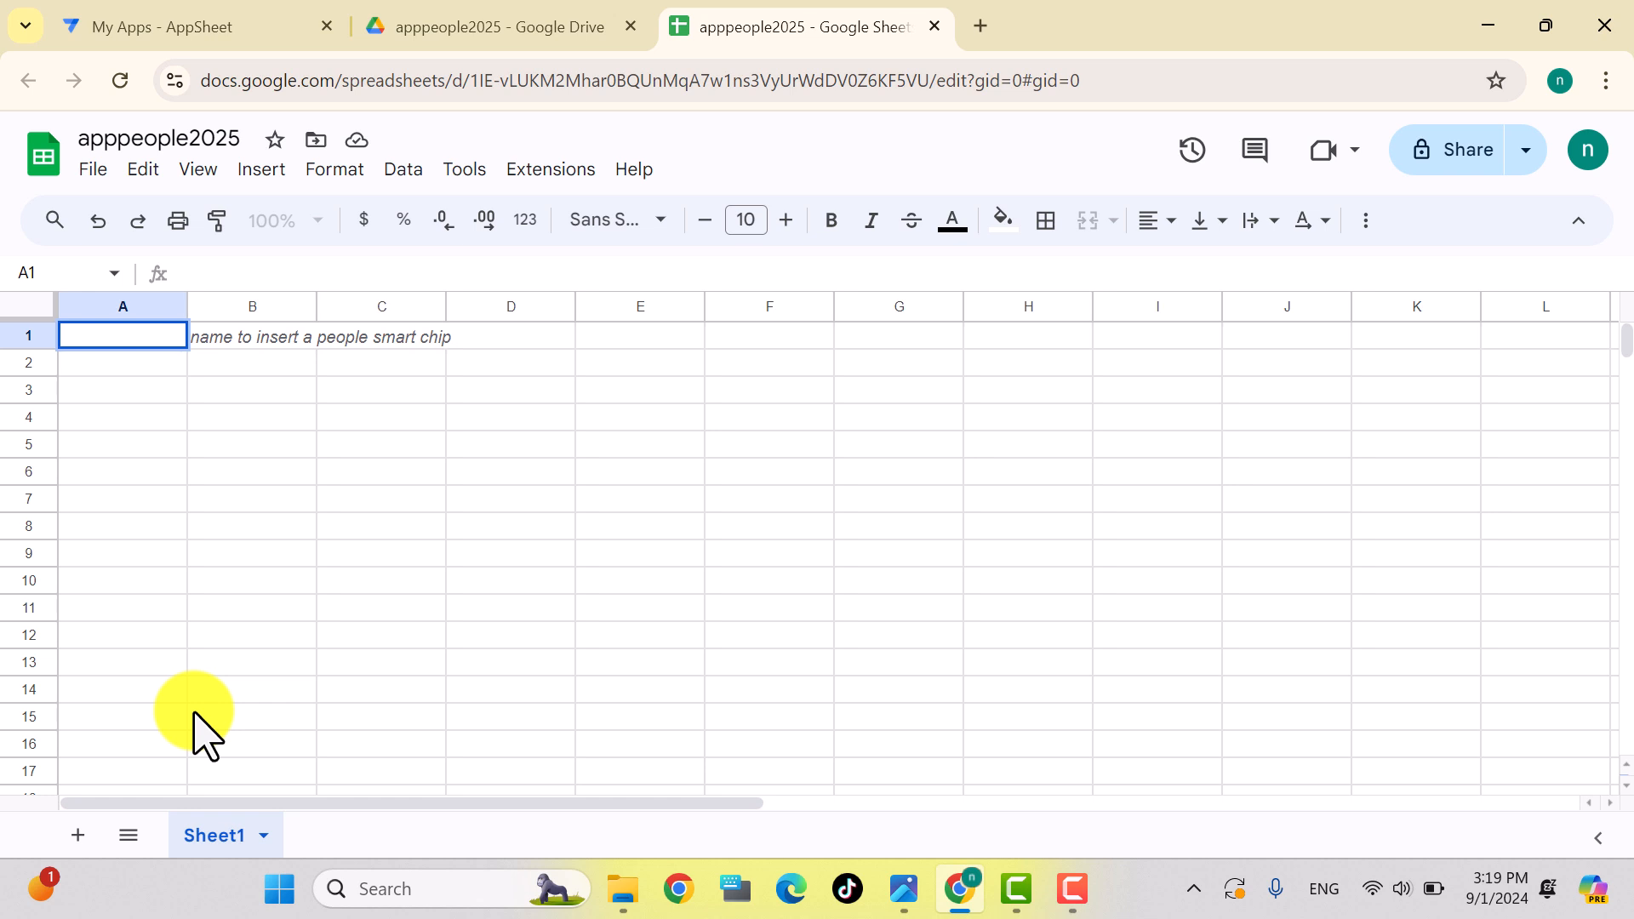
Step: Rename the first sheet to ແຂວງ using Lao keyboard input
double_click(209, 843)
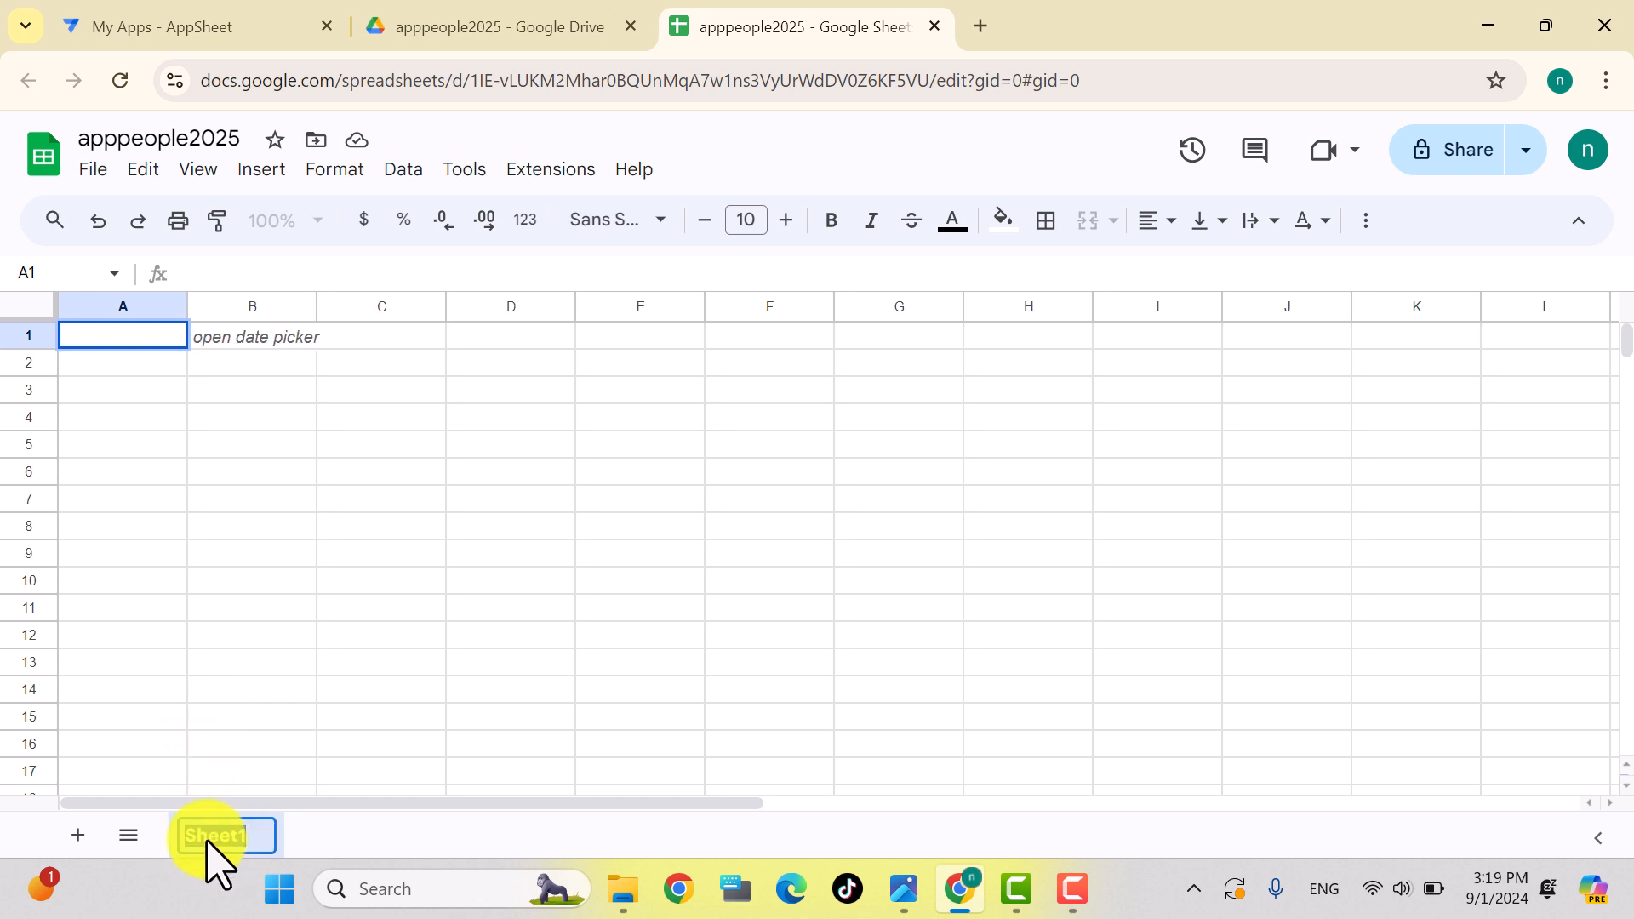
text(c)
key(BackSpace)
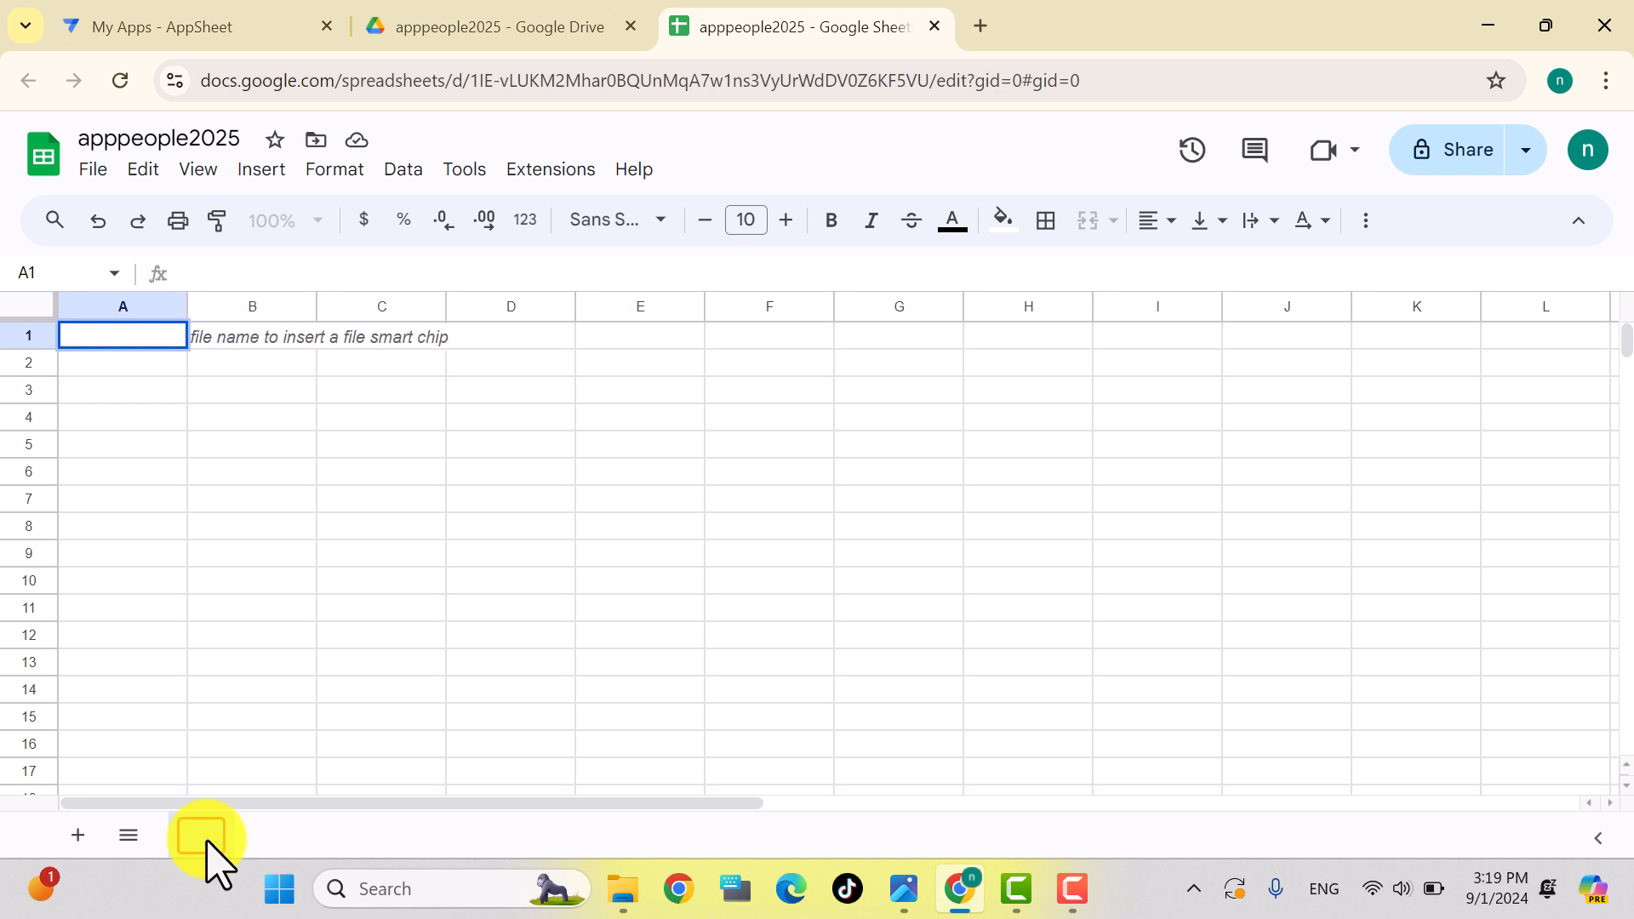
key(super+space)
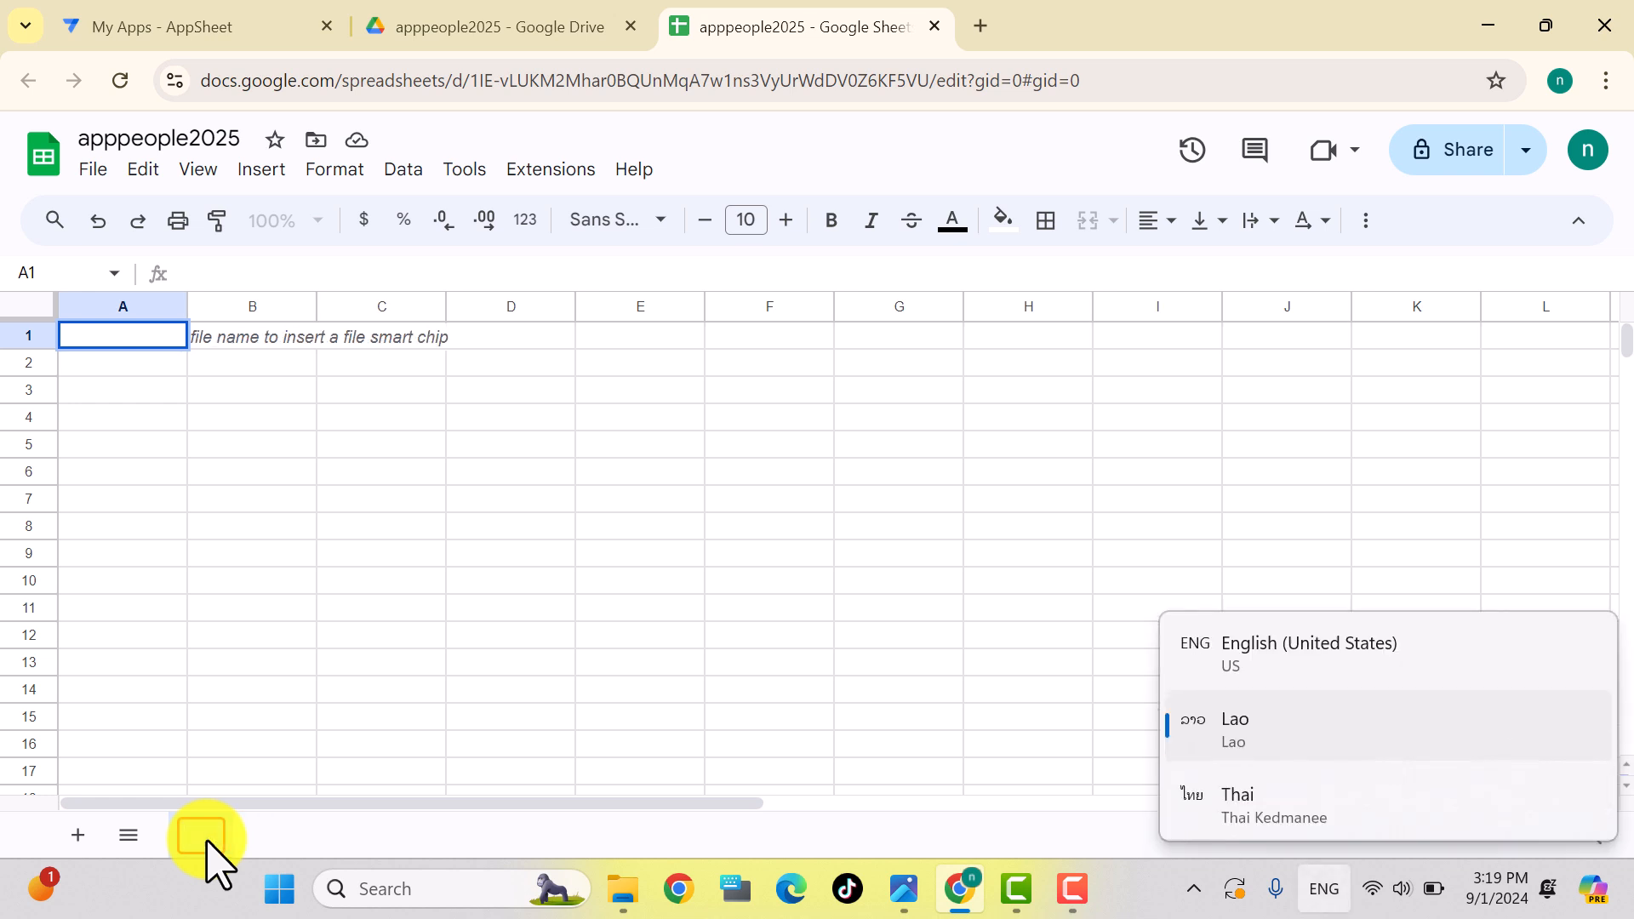
text(ແ)
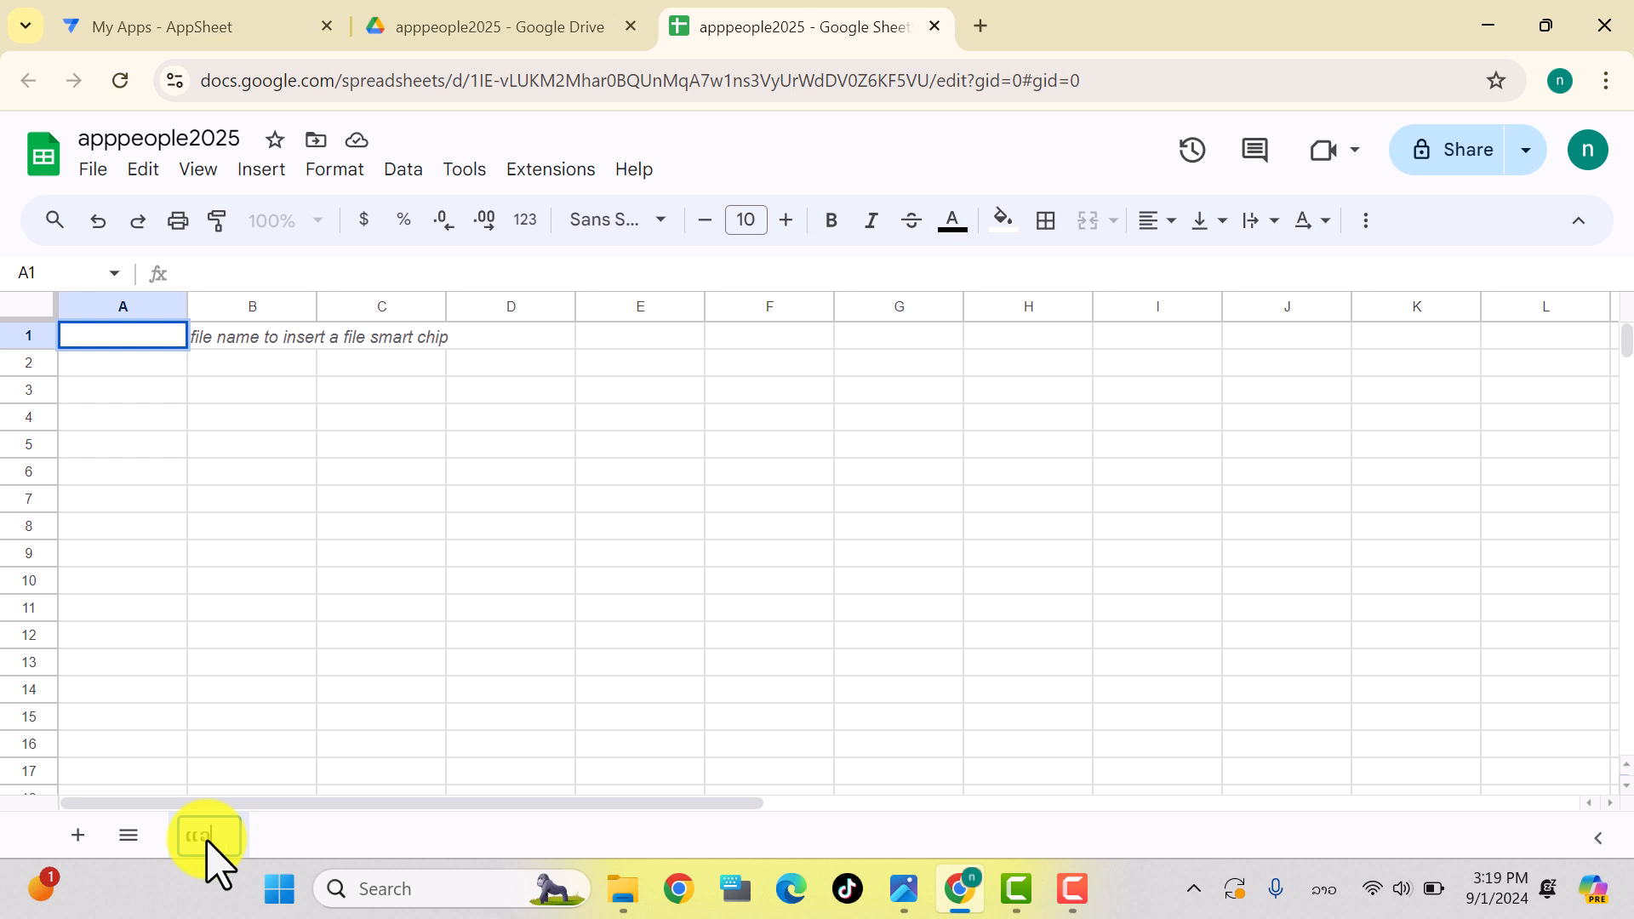
text(ຂວງ)
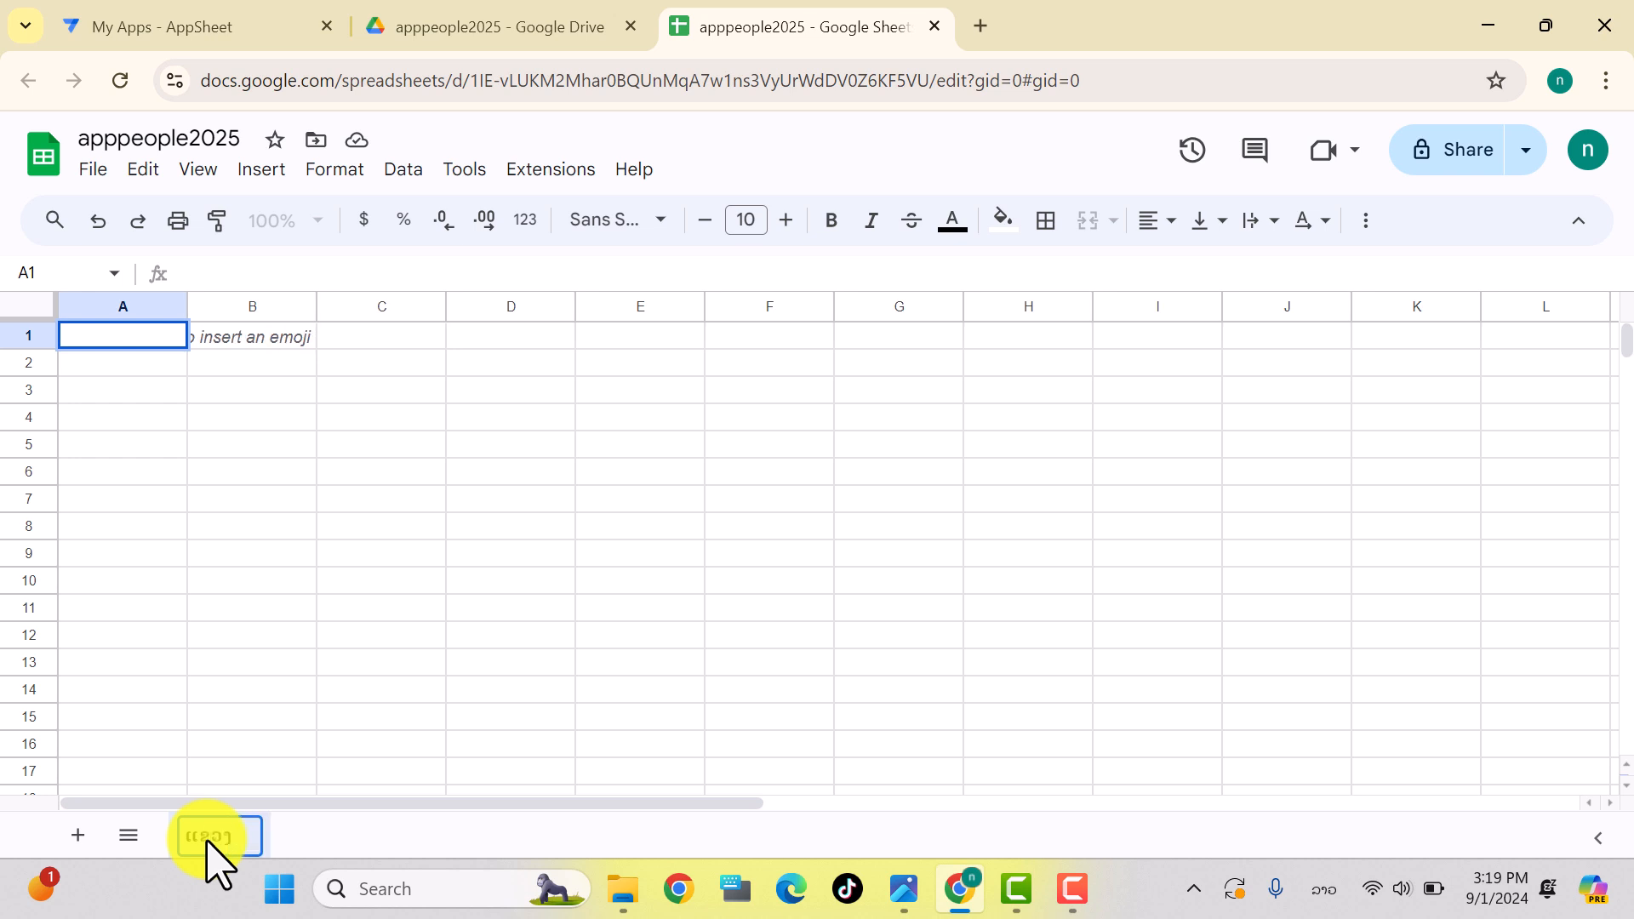
key(Return)
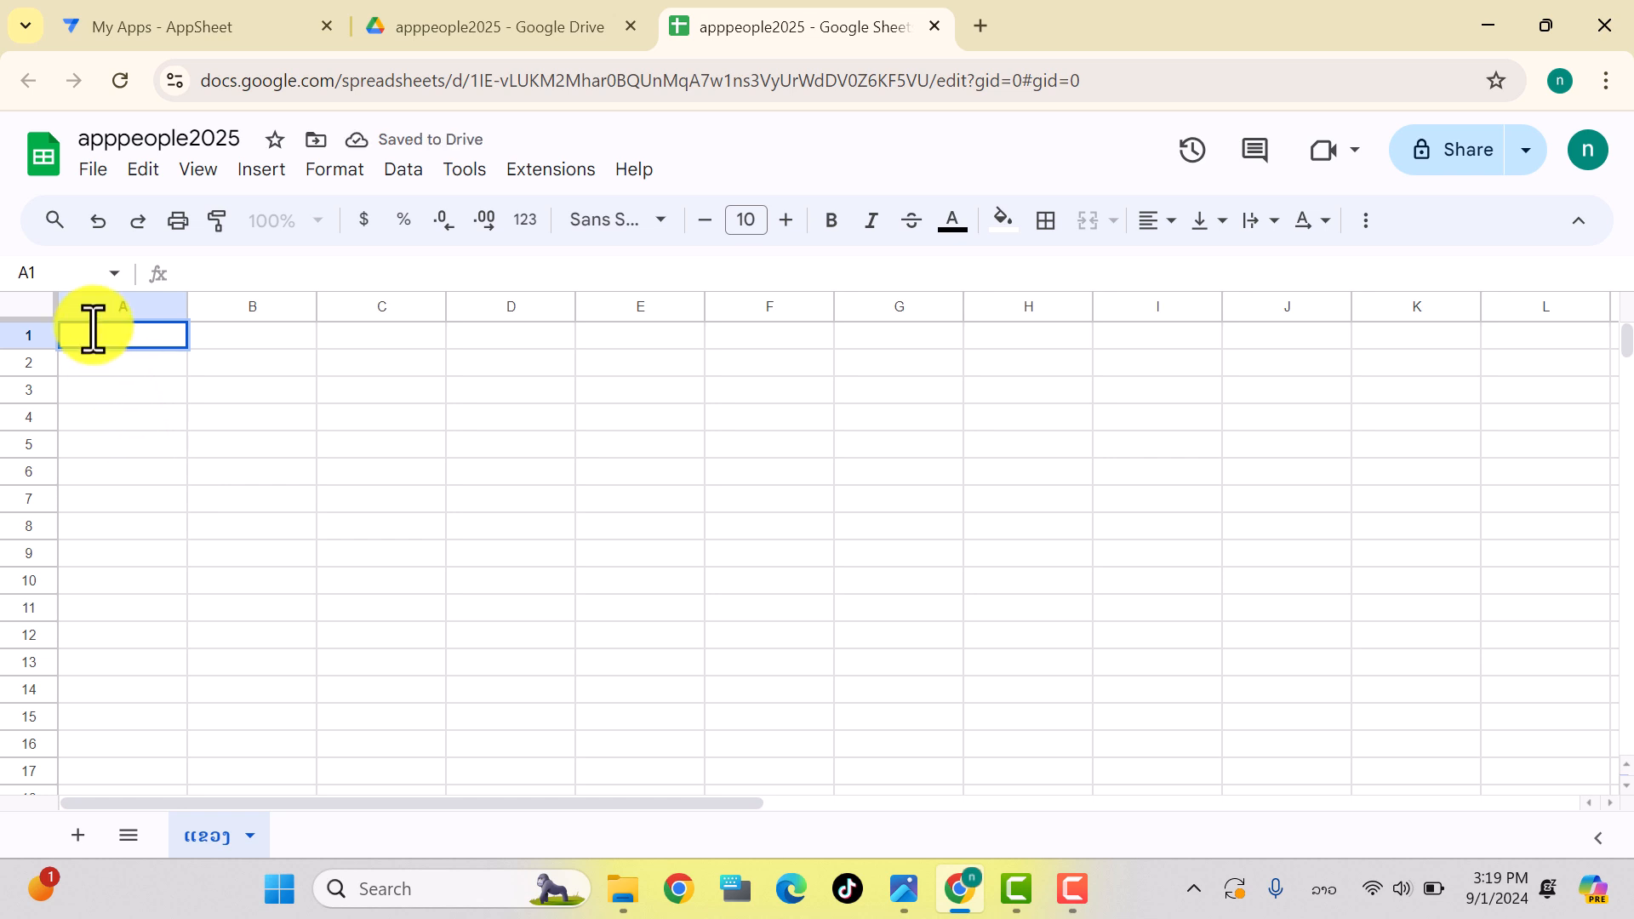
Step: Enter the headers ລະຫັດແຂວງ in A1 and ຊື່ແຂວງ in B1
text(ລະຫັດແ)
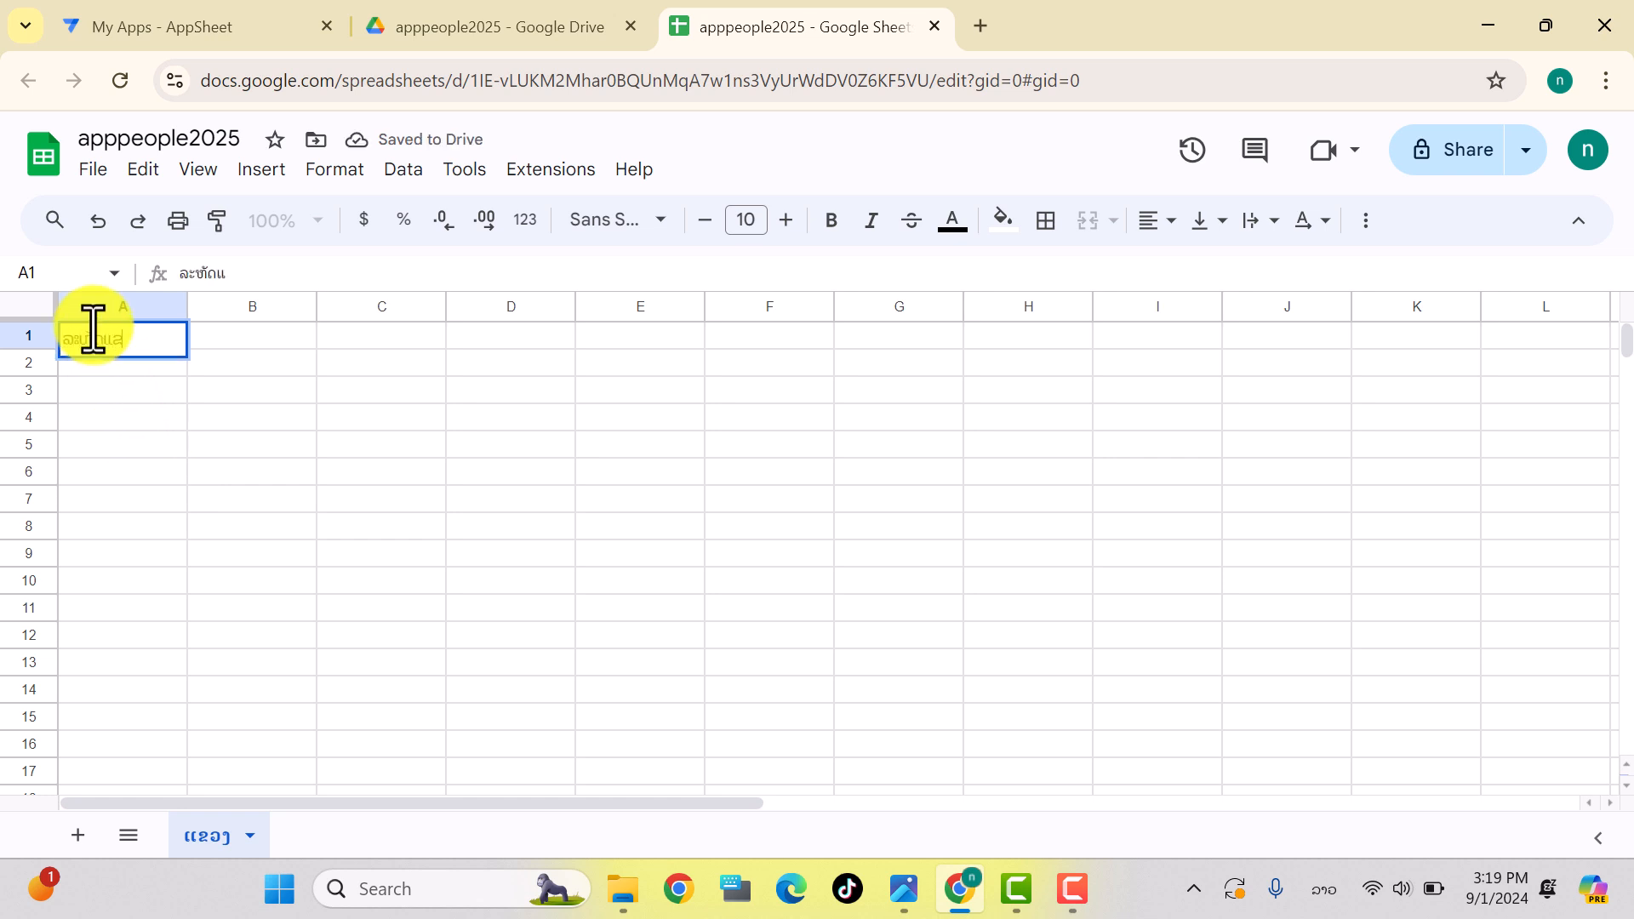
text(ຂວງ)
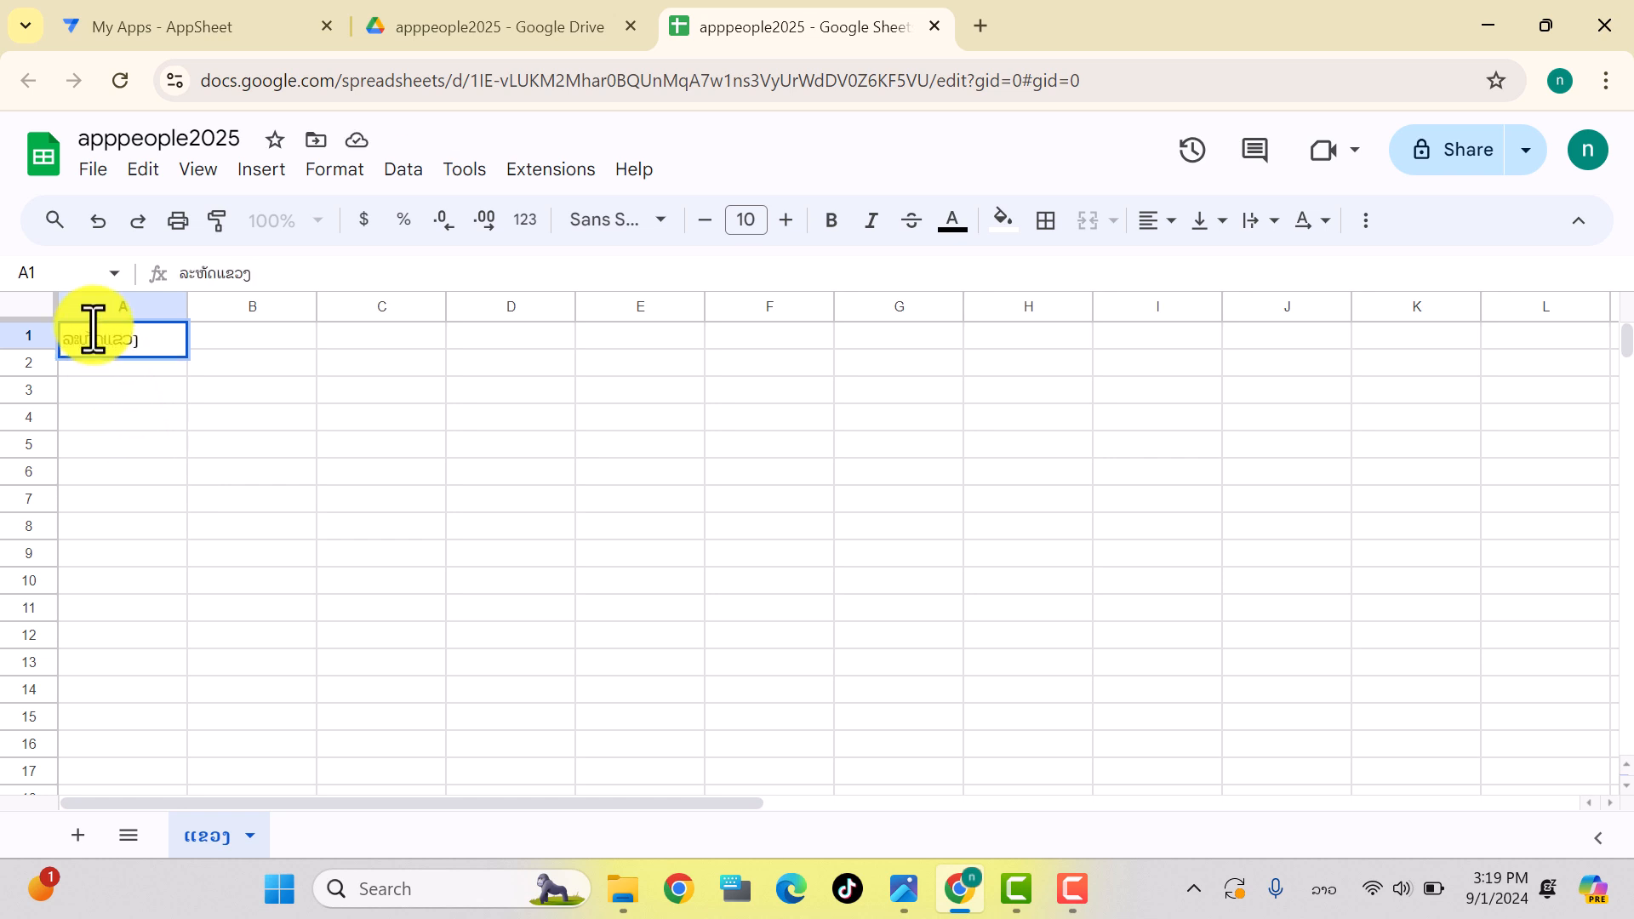
click(238, 336)
text(ລະຫັດ)
text(ແຂວ)
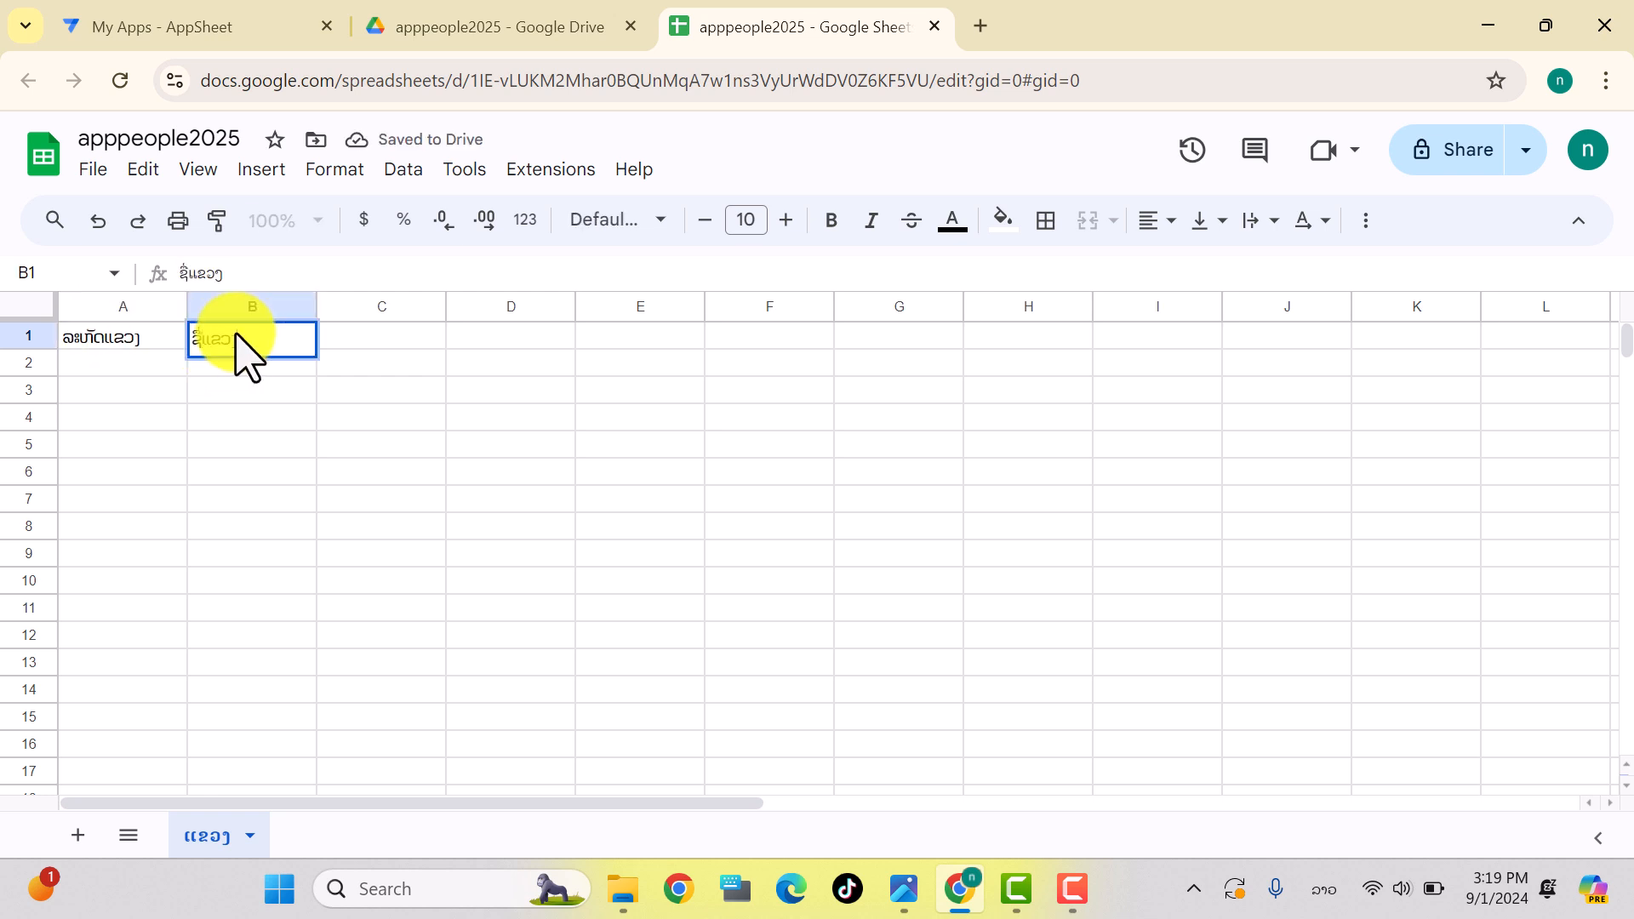
text(ງ)
click(387, 414)
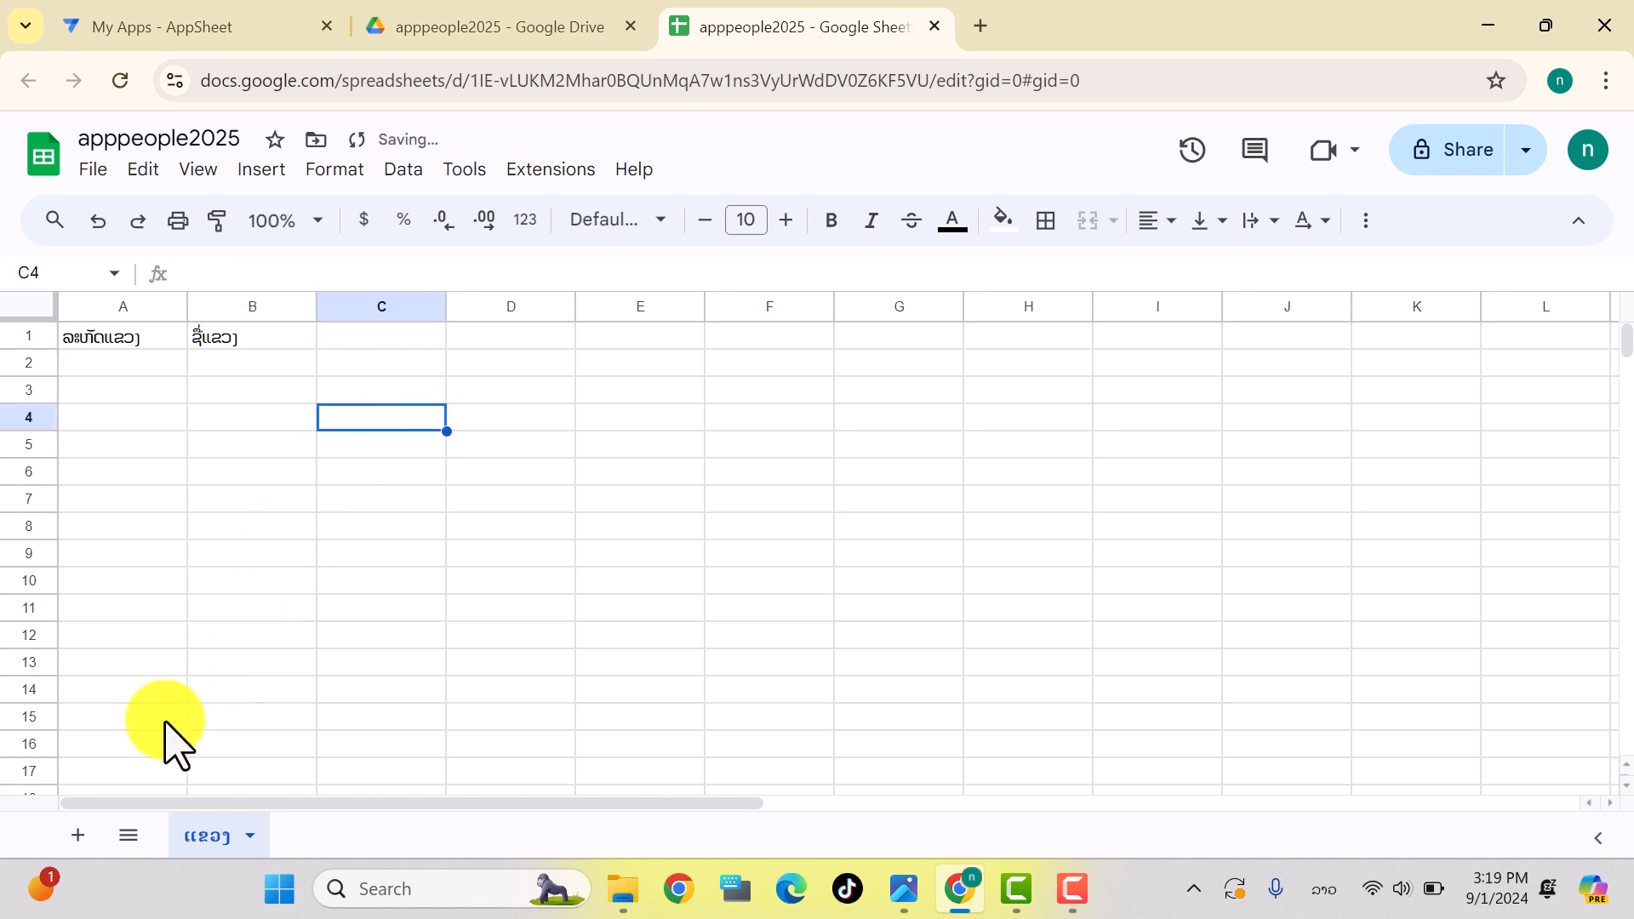
click(78, 838)
Step: Name the new sheet ເມືອງ and enter ລະຫັດເມືອງ in A1
double_click(321, 834)
text(ເມືອງ)
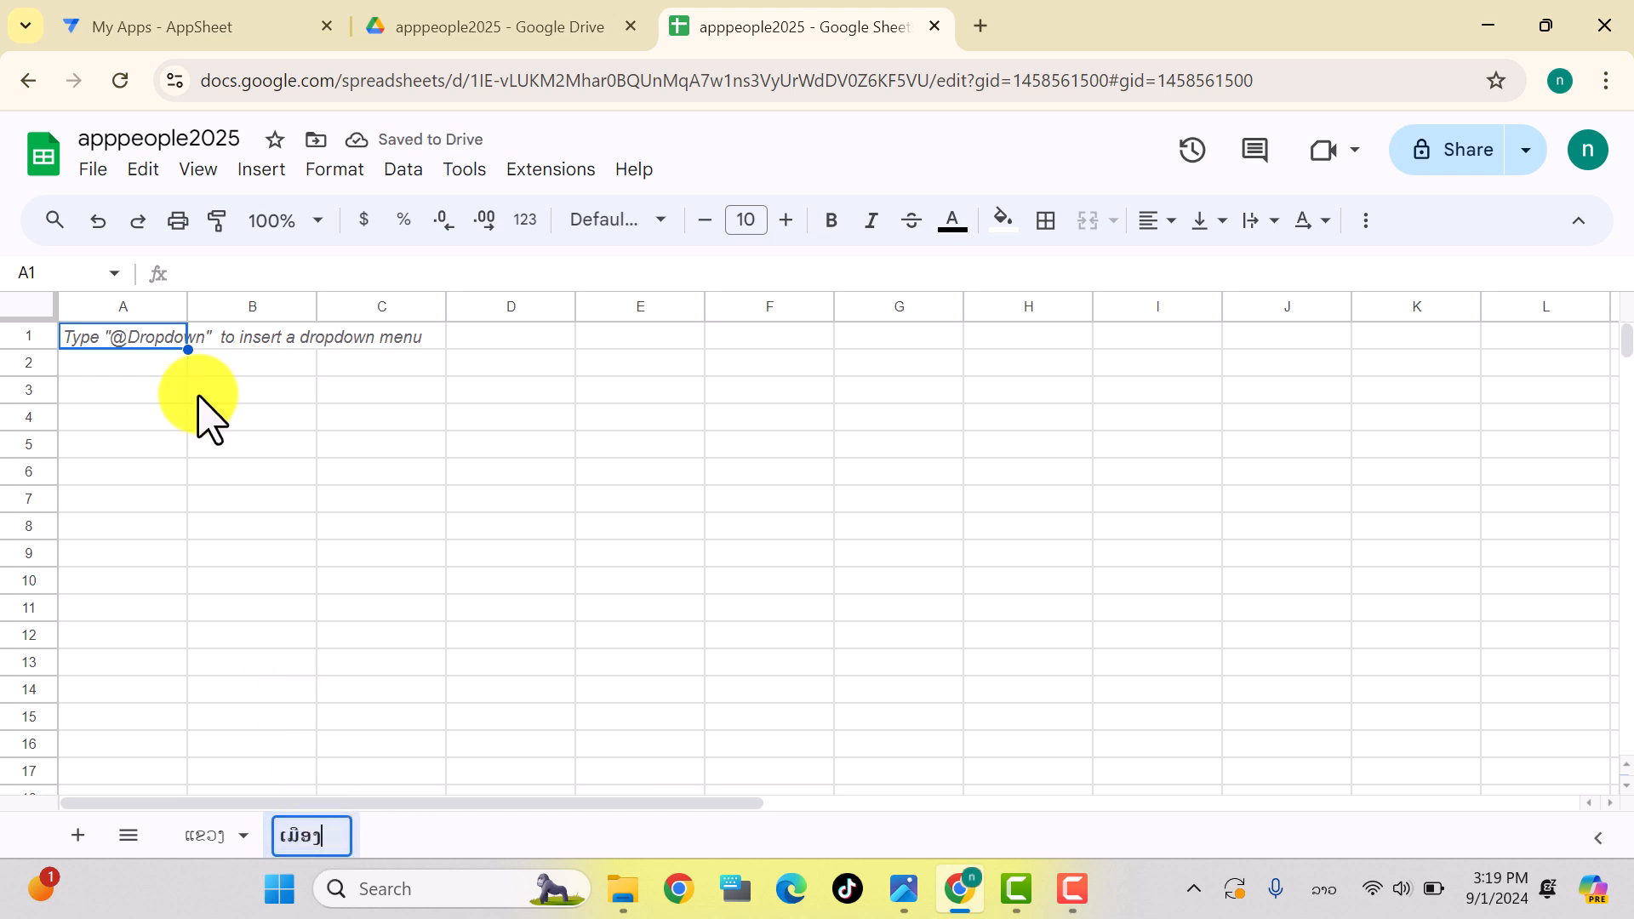
click(129, 346)
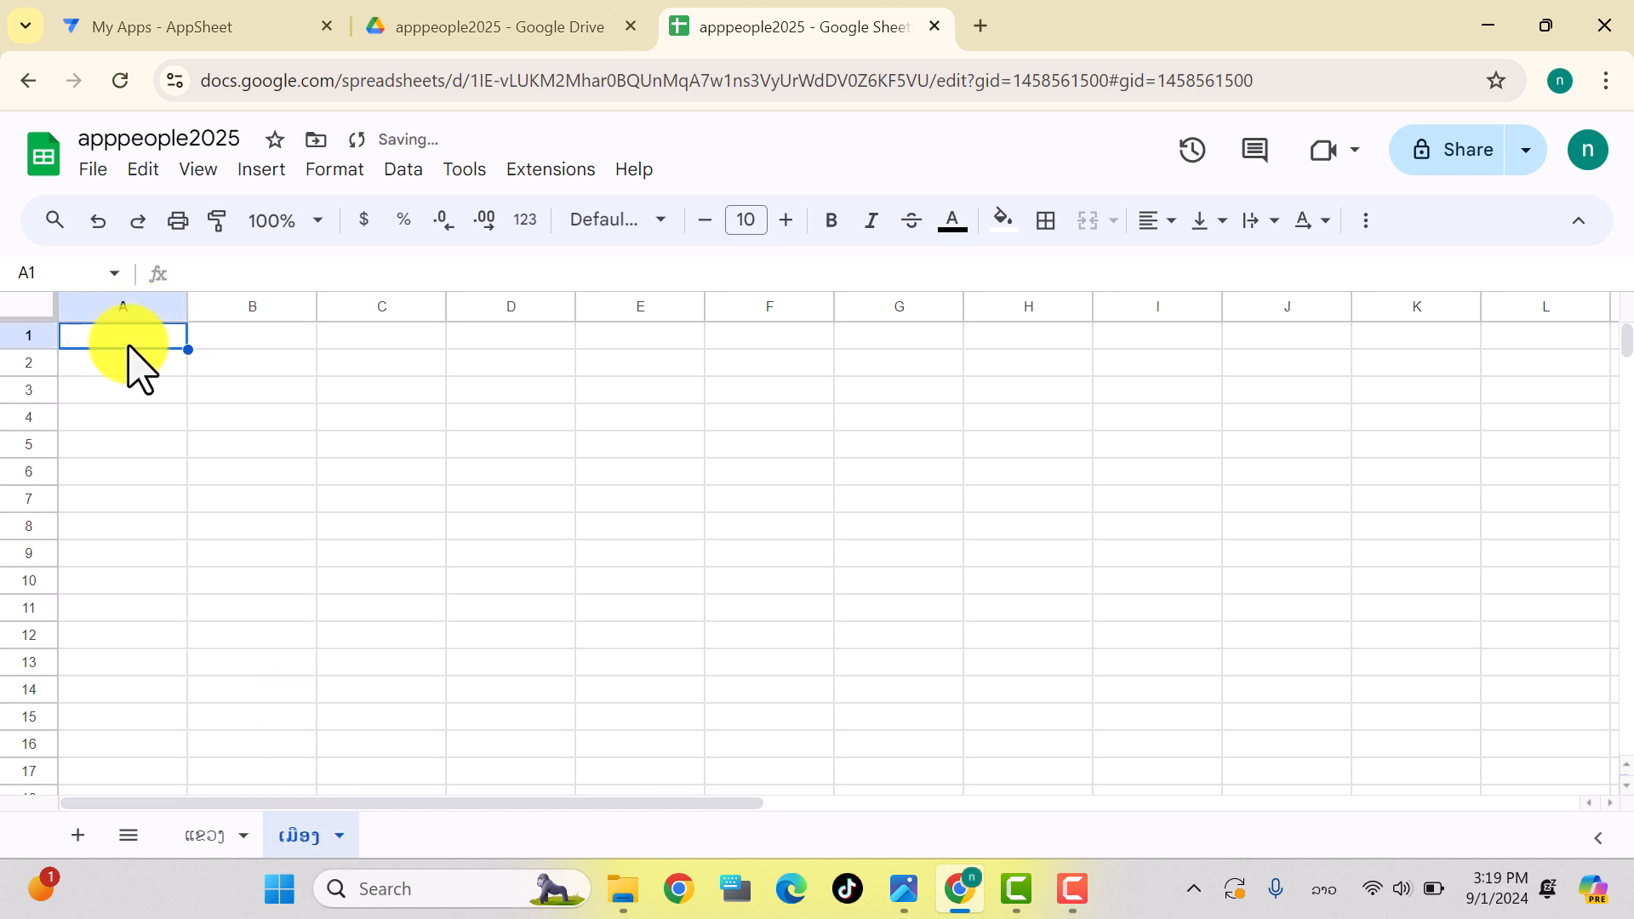
text(ຊ)
text(ະຫັດ)
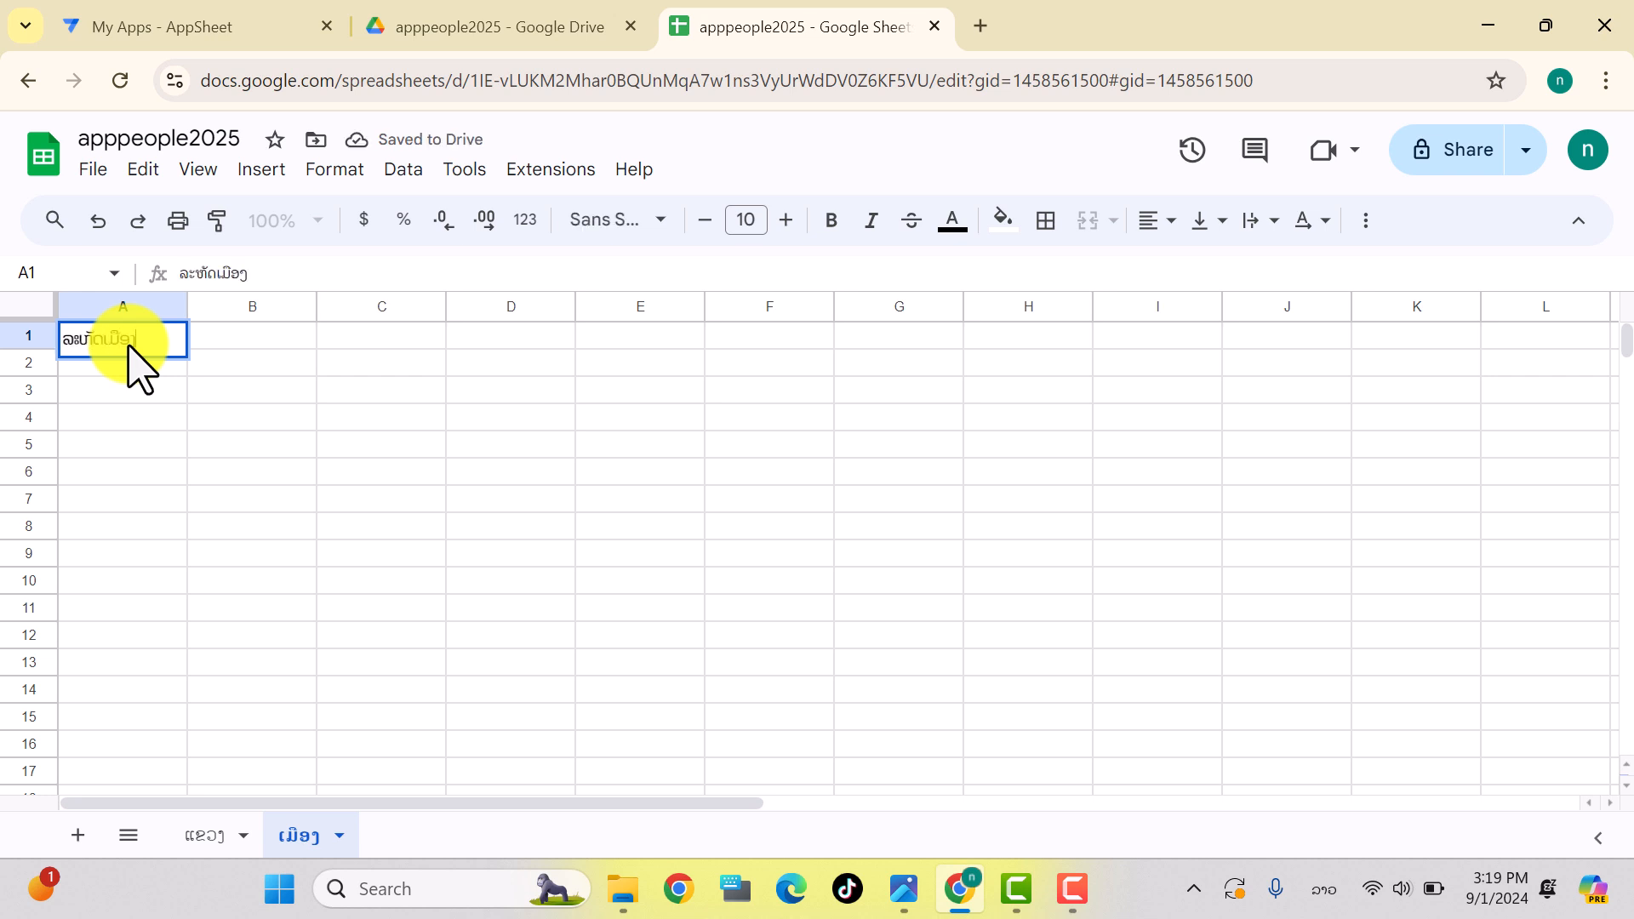
text(ເມືອງ)
key(ctrl+plus)
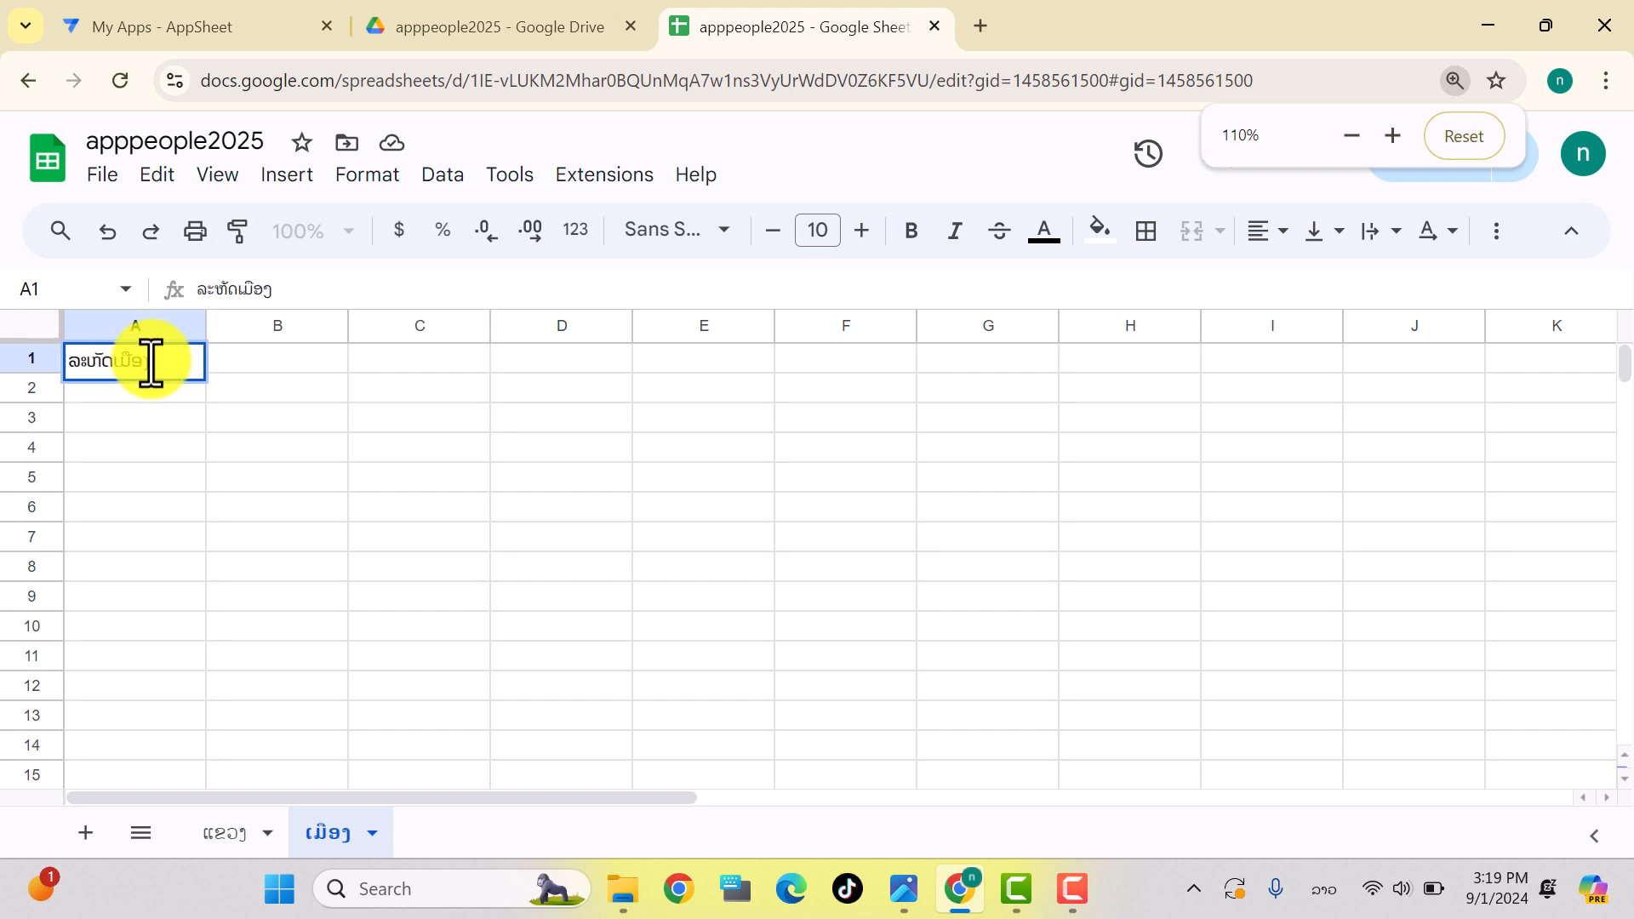
click(231, 369)
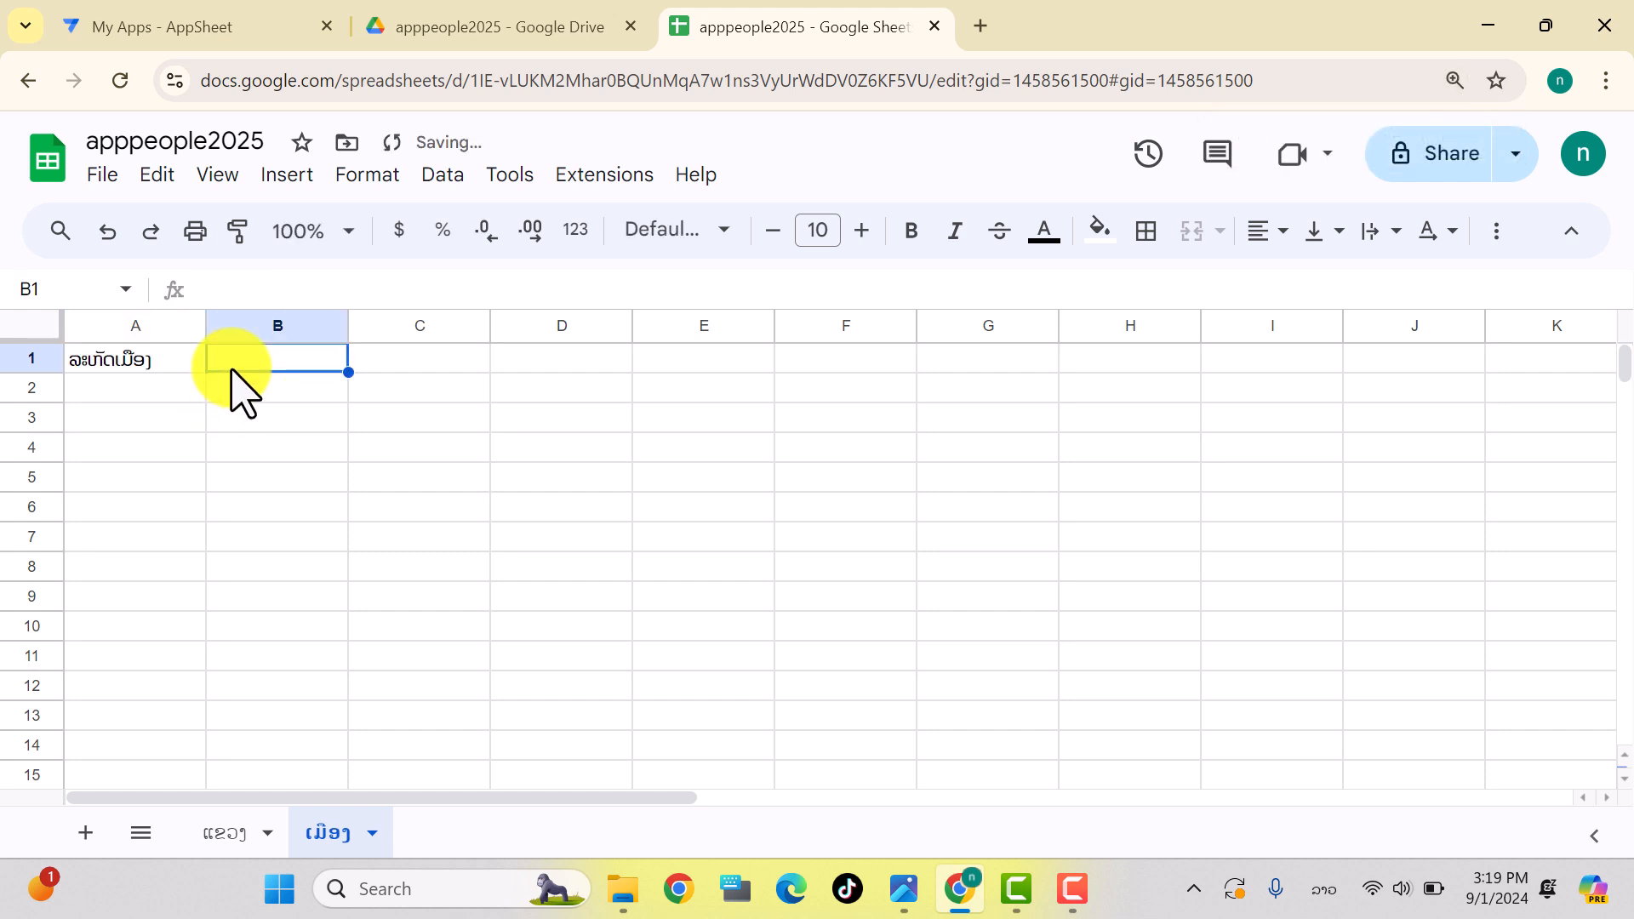
Step: Copy ຊື່ແຂວງ from the ແຂວງ sheet into B1 and enter ຊື່ເມືອງ in C1
text(ຊ)
key(BackSpace)
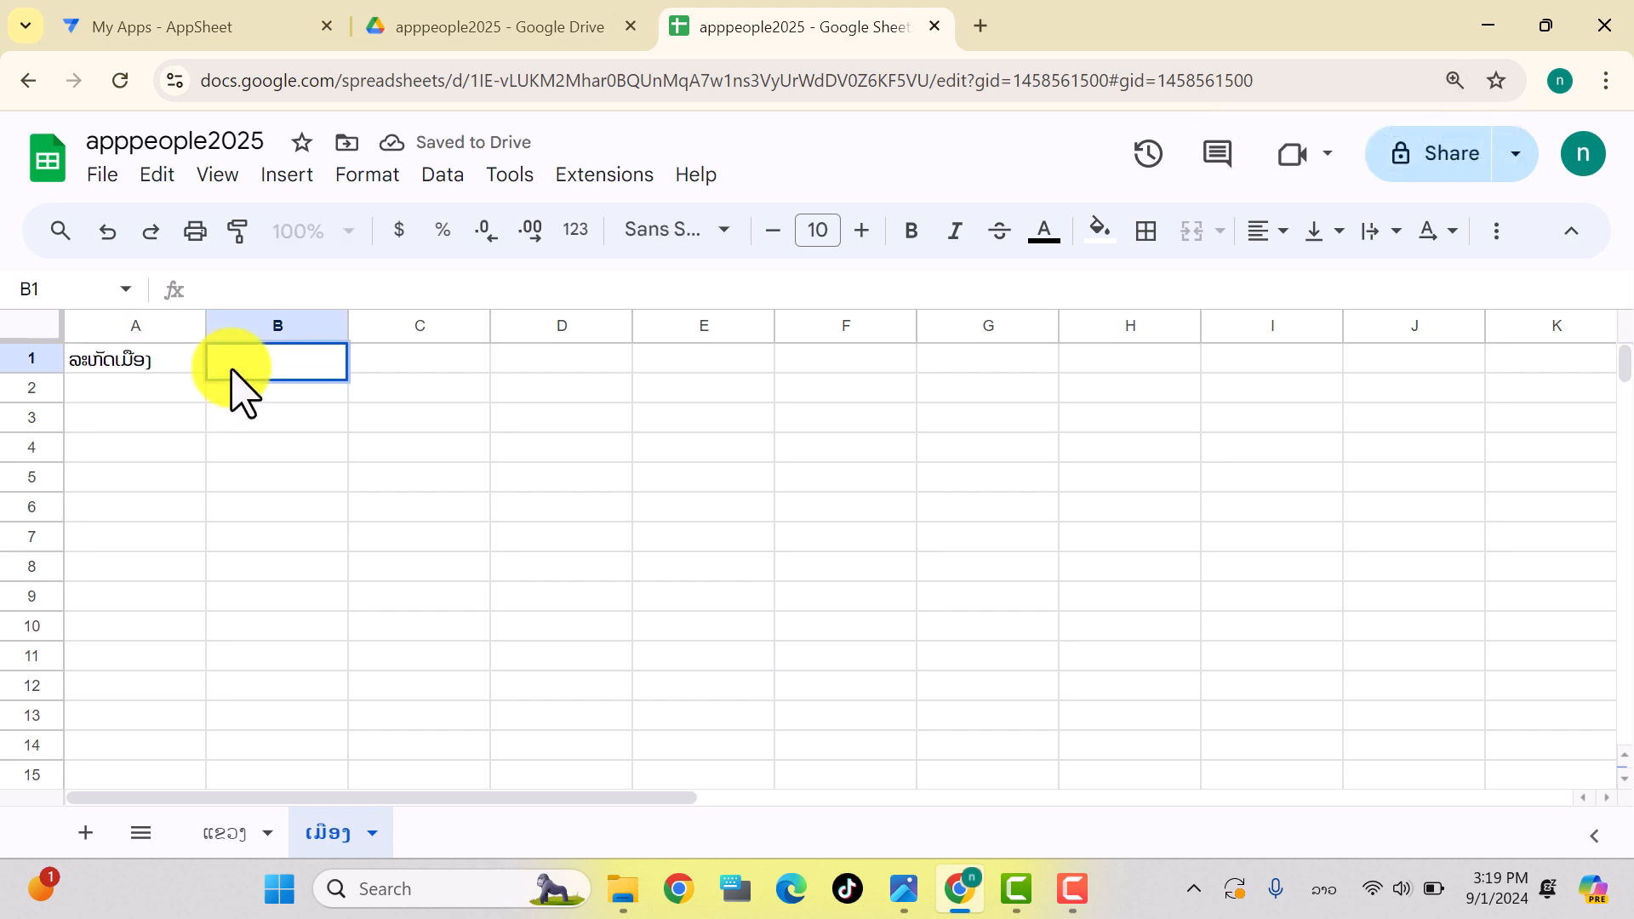
click(225, 834)
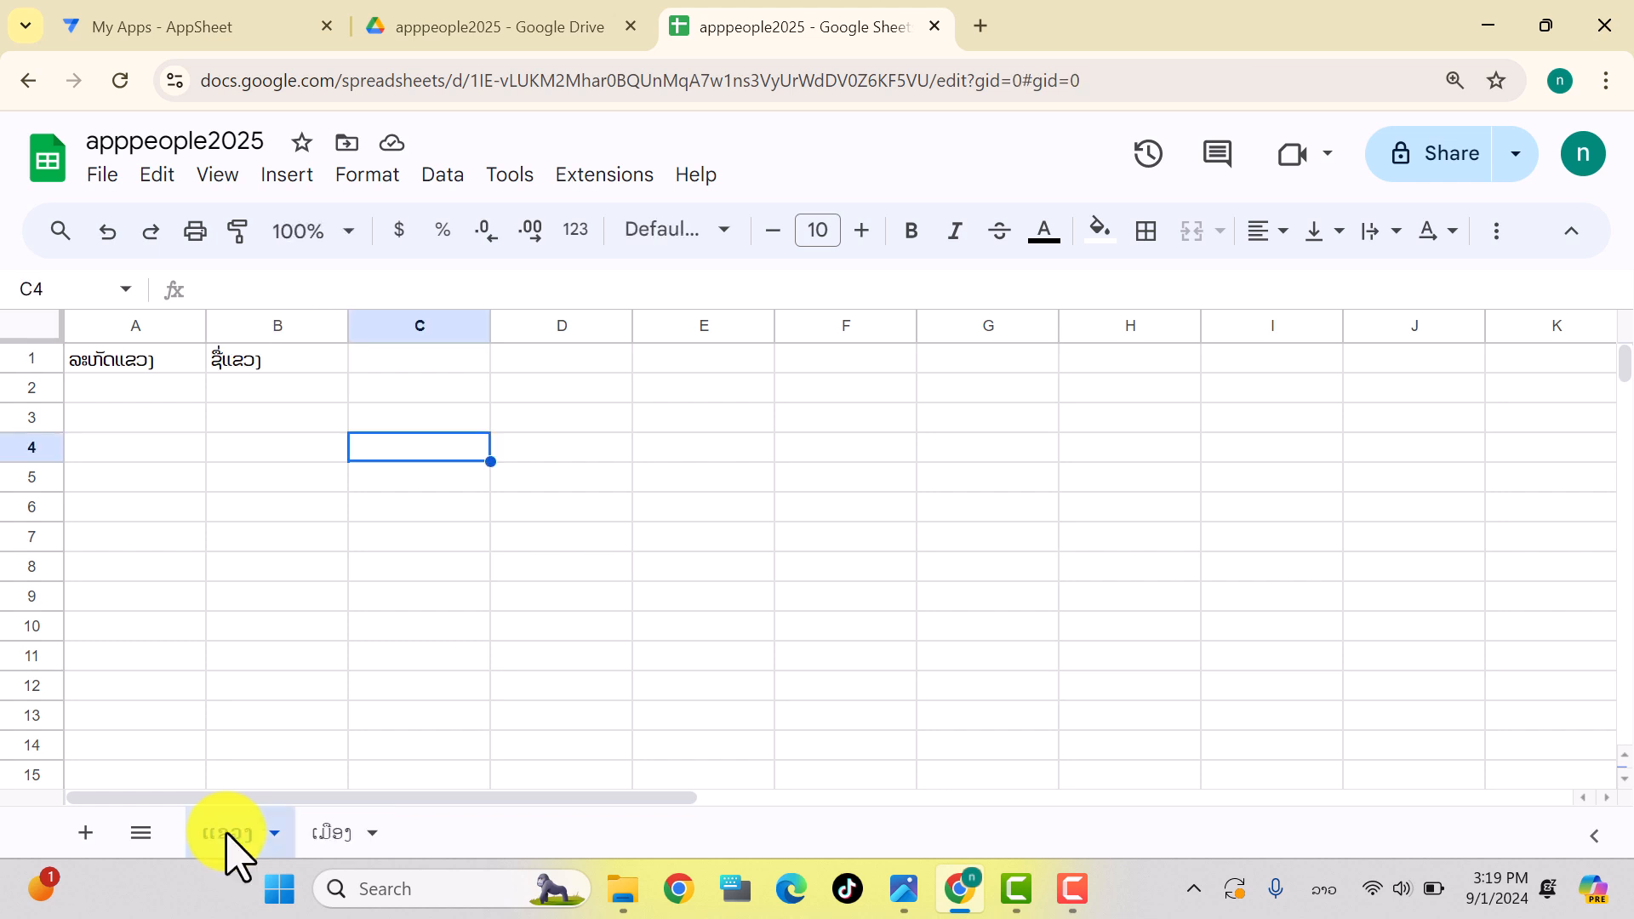
click(233, 356)
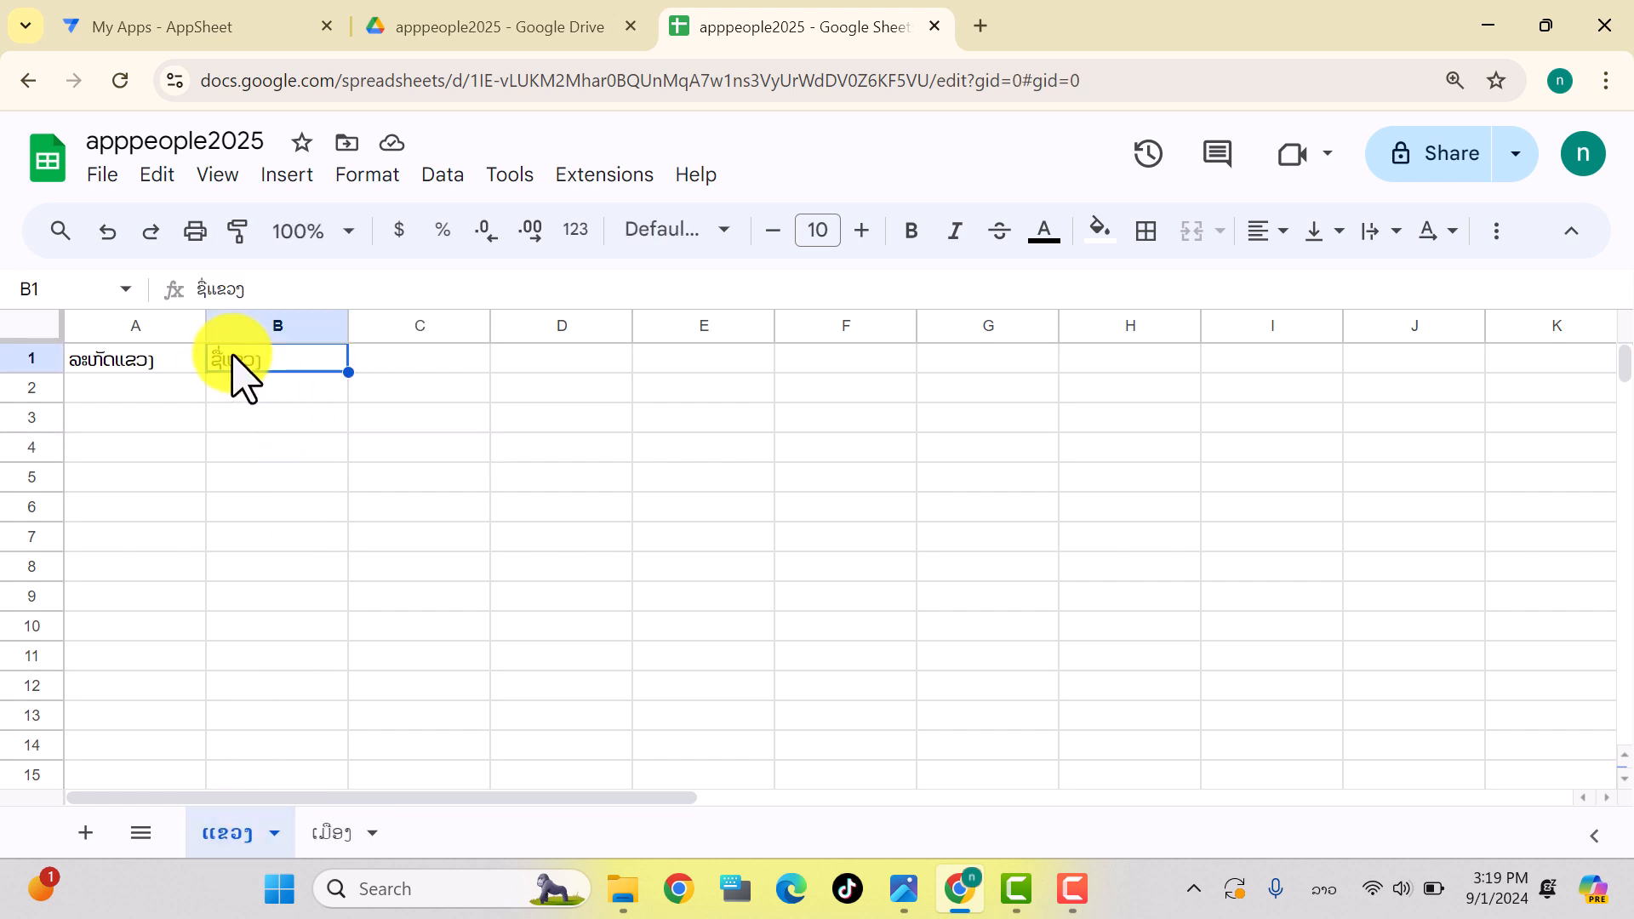
click(327, 834)
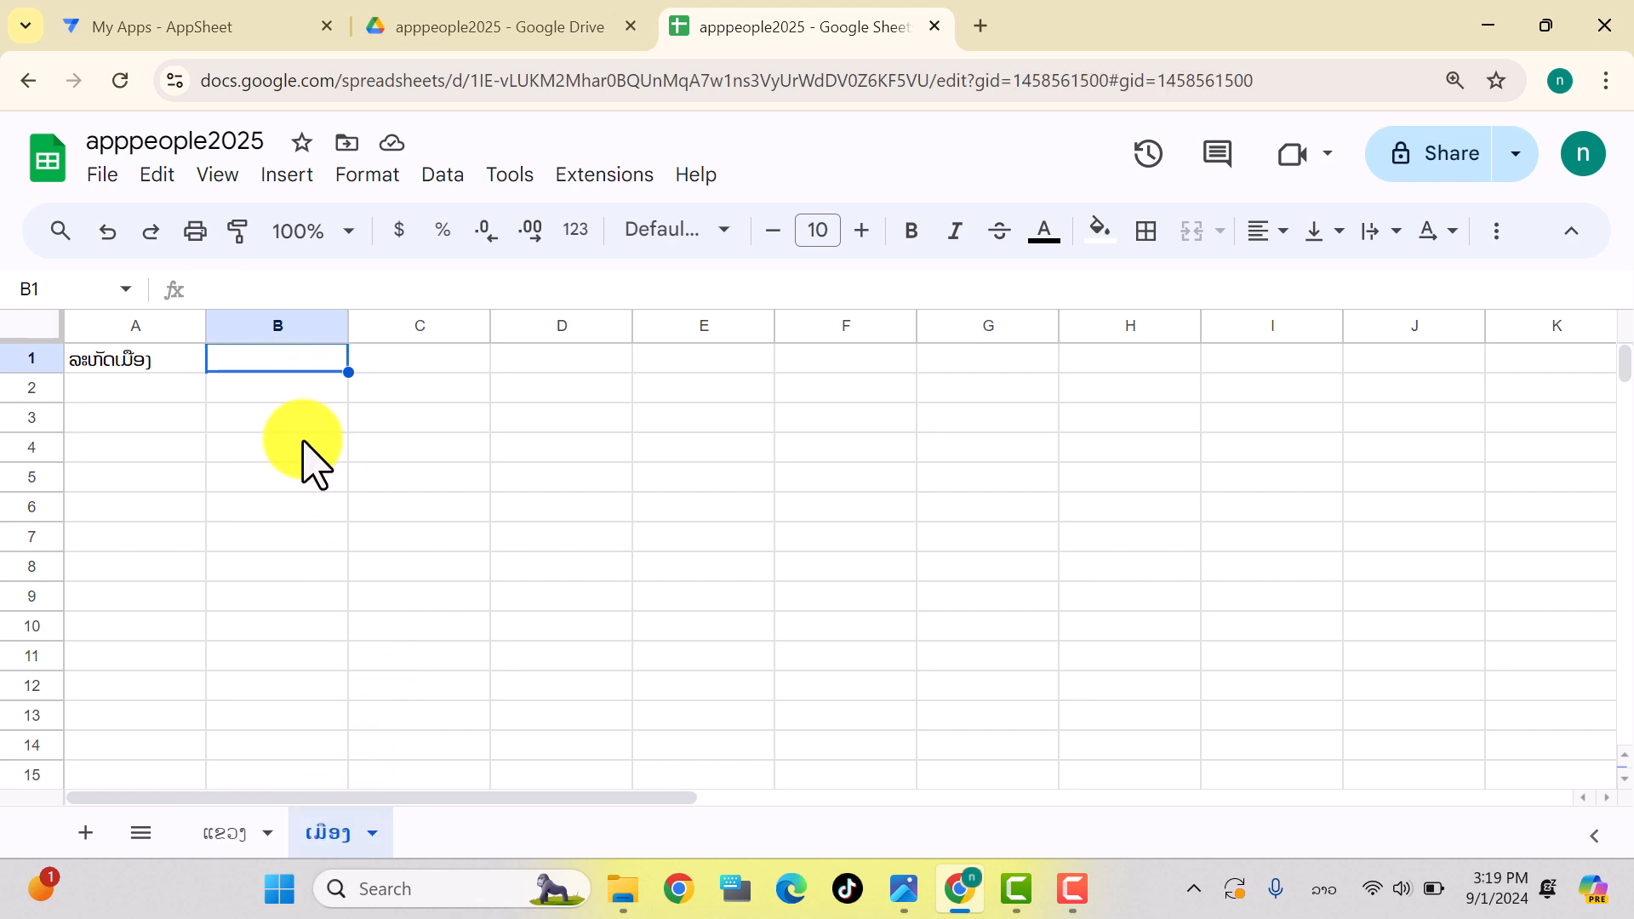
text(ຊື່ແຂວງ)
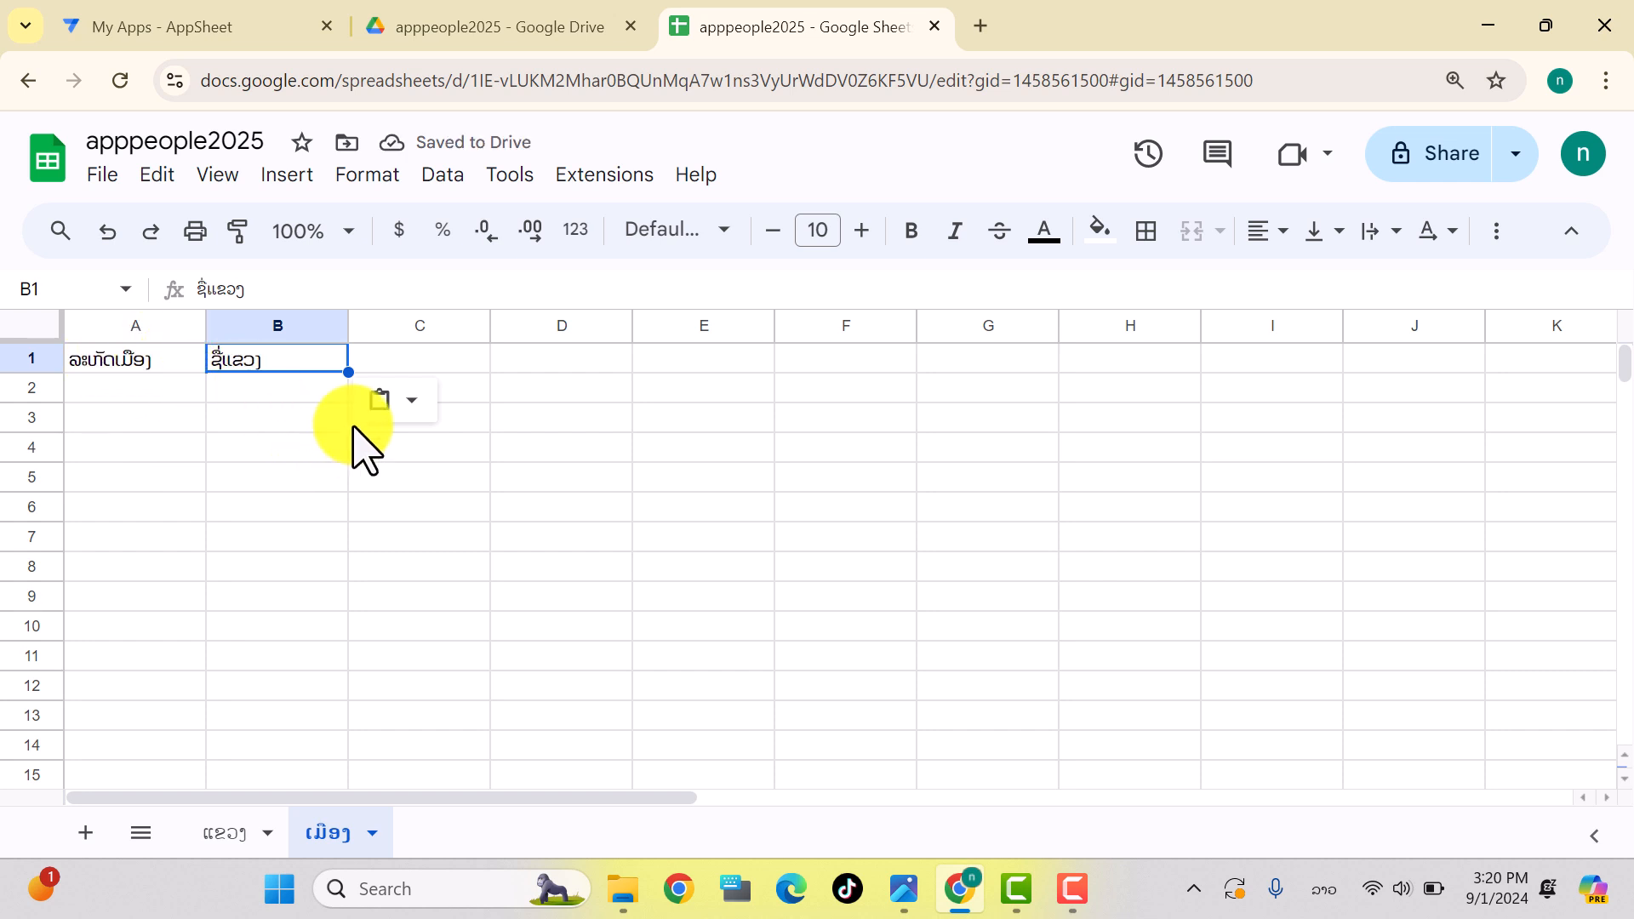
click(447, 361)
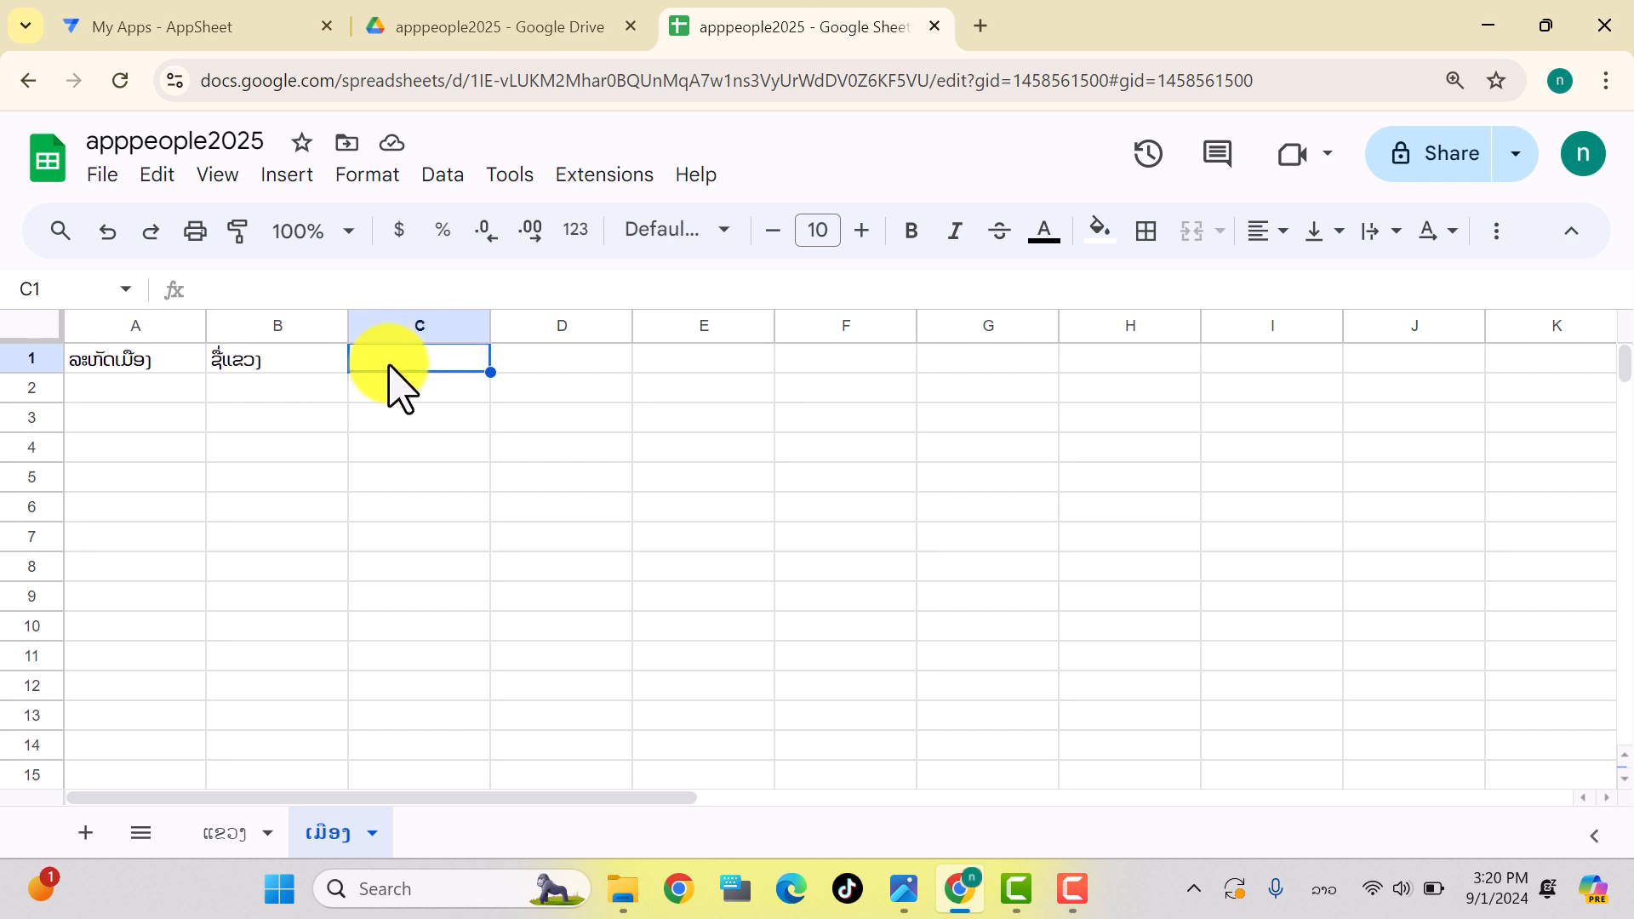
text(ຊື່ເມືອງ)
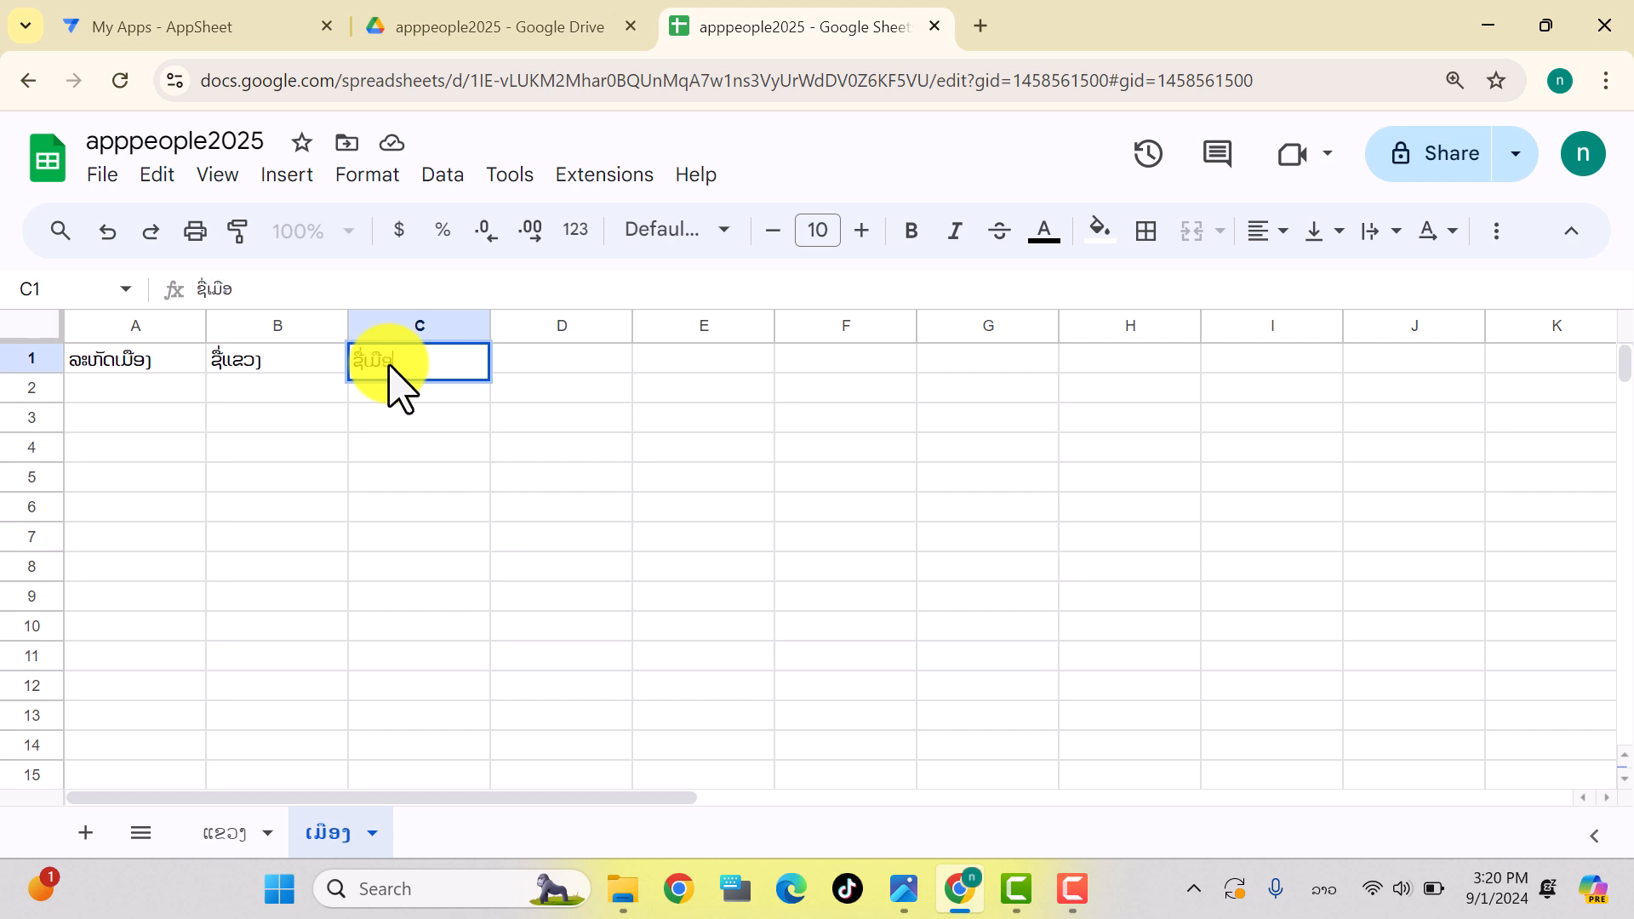
click(412, 447)
click(380, 374)
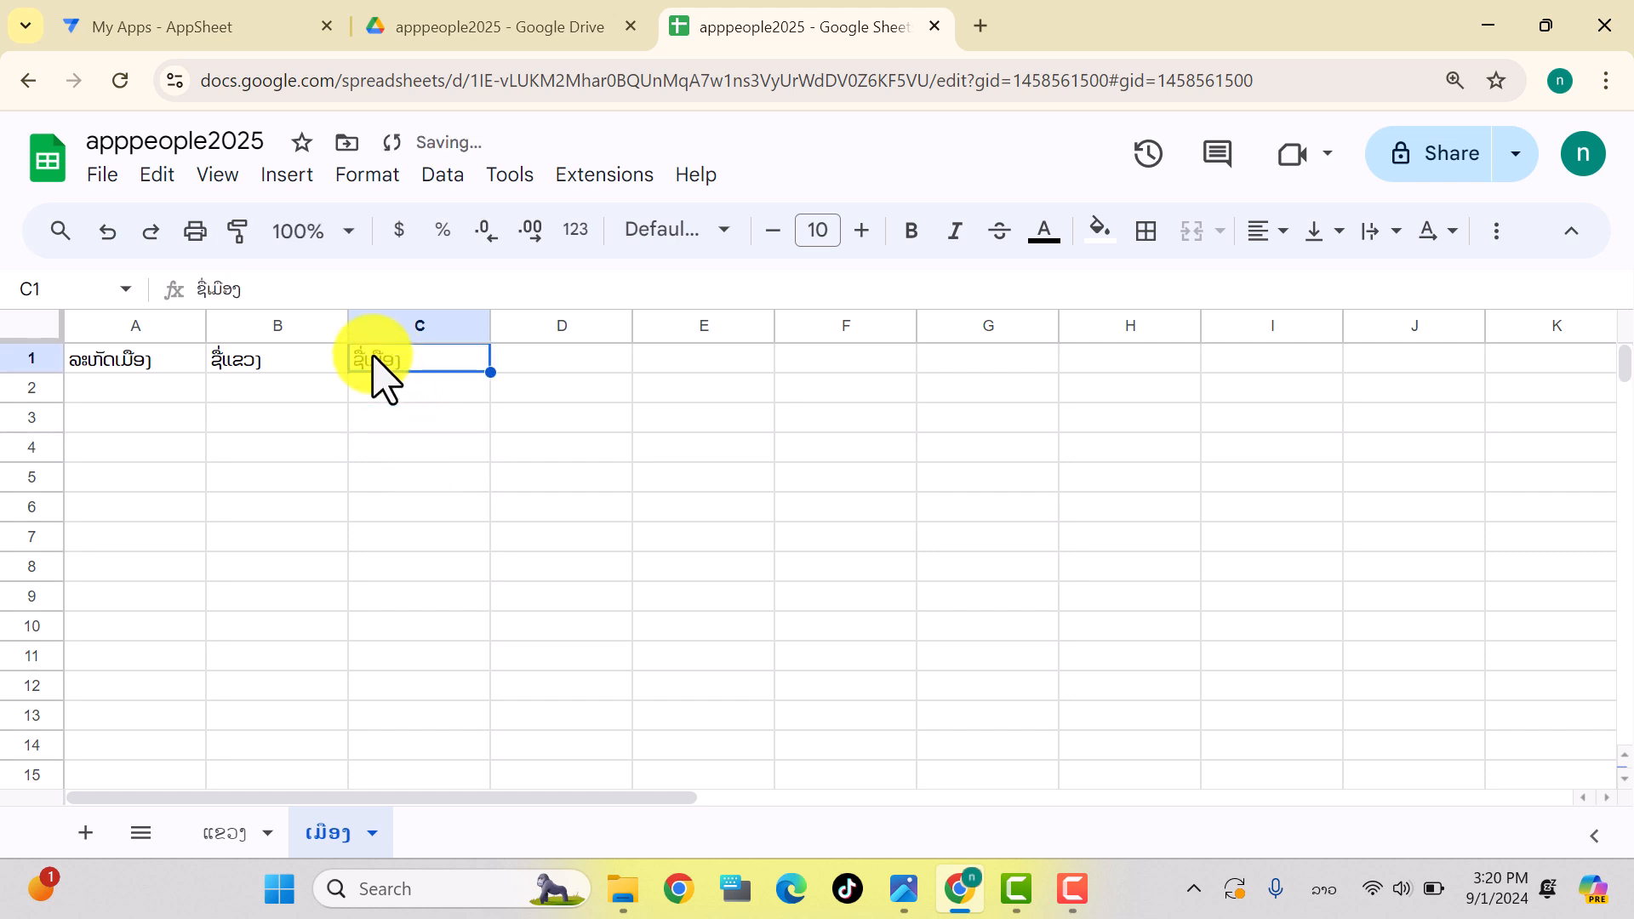
Step: Add a third sheet and name it ບ້ານ
click(86, 835)
double_click(455, 836)
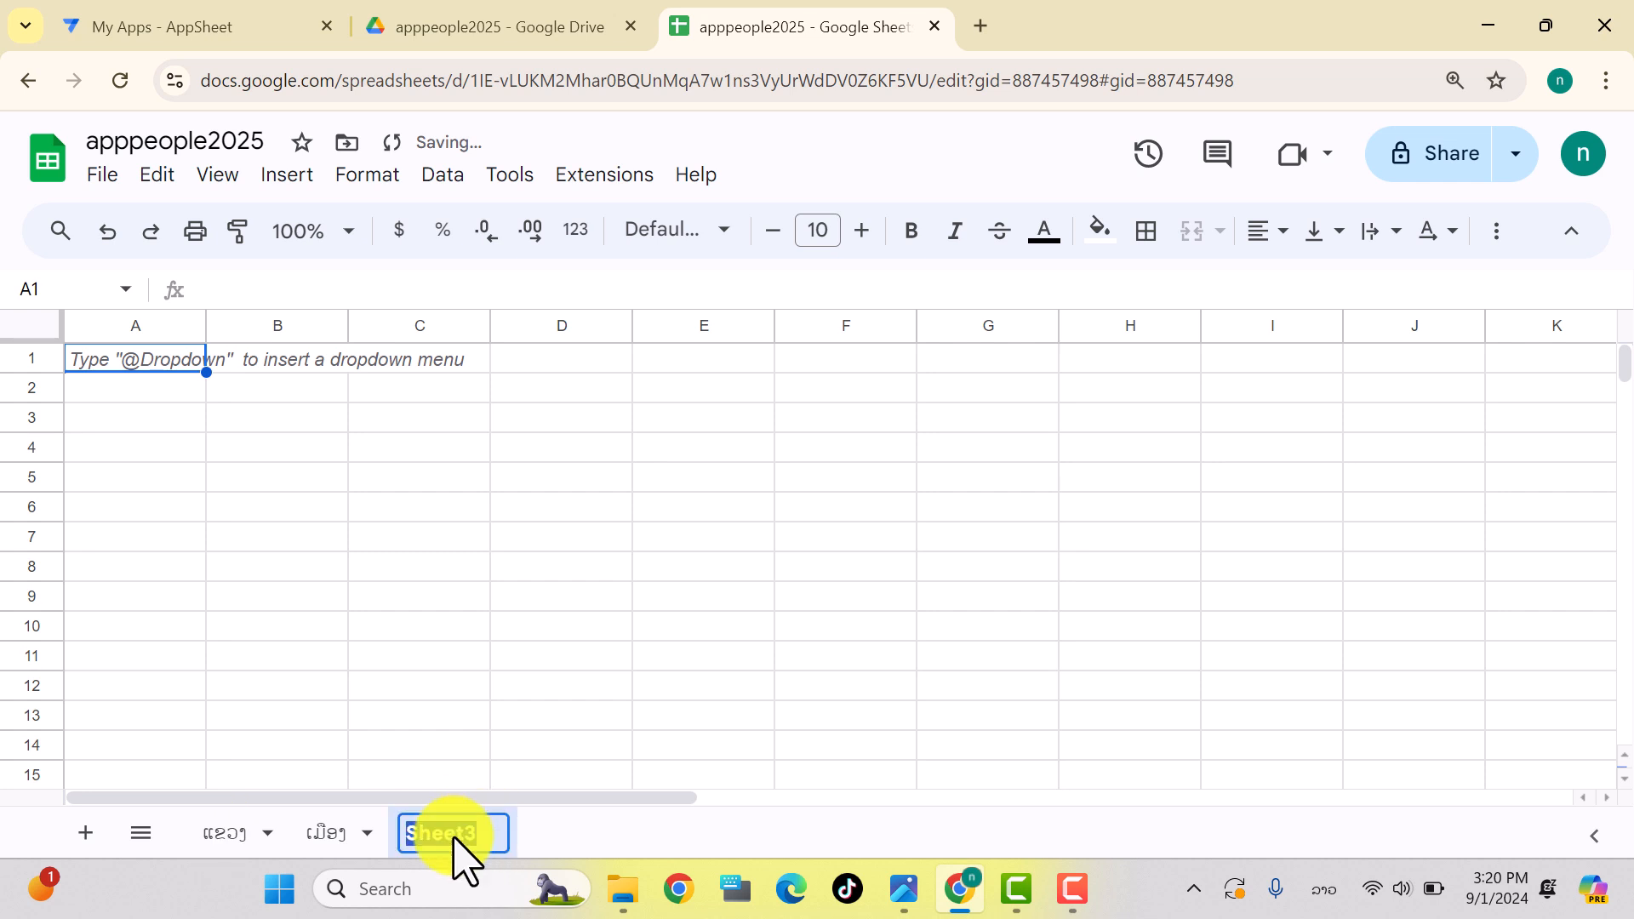
text(ບ້ານ)
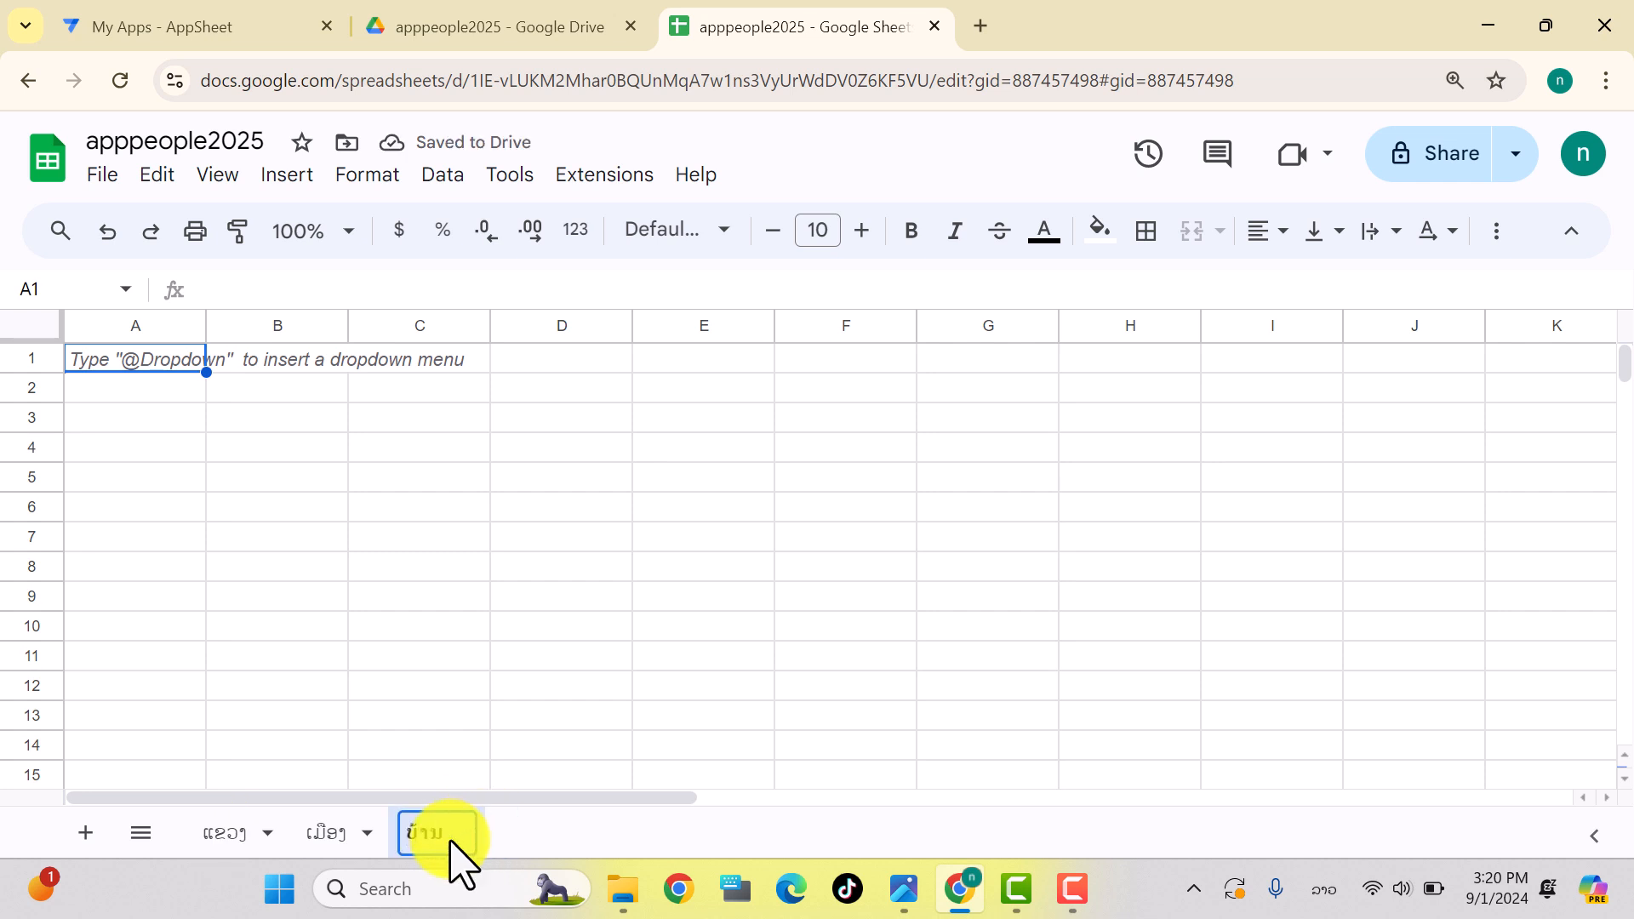
click(125, 373)
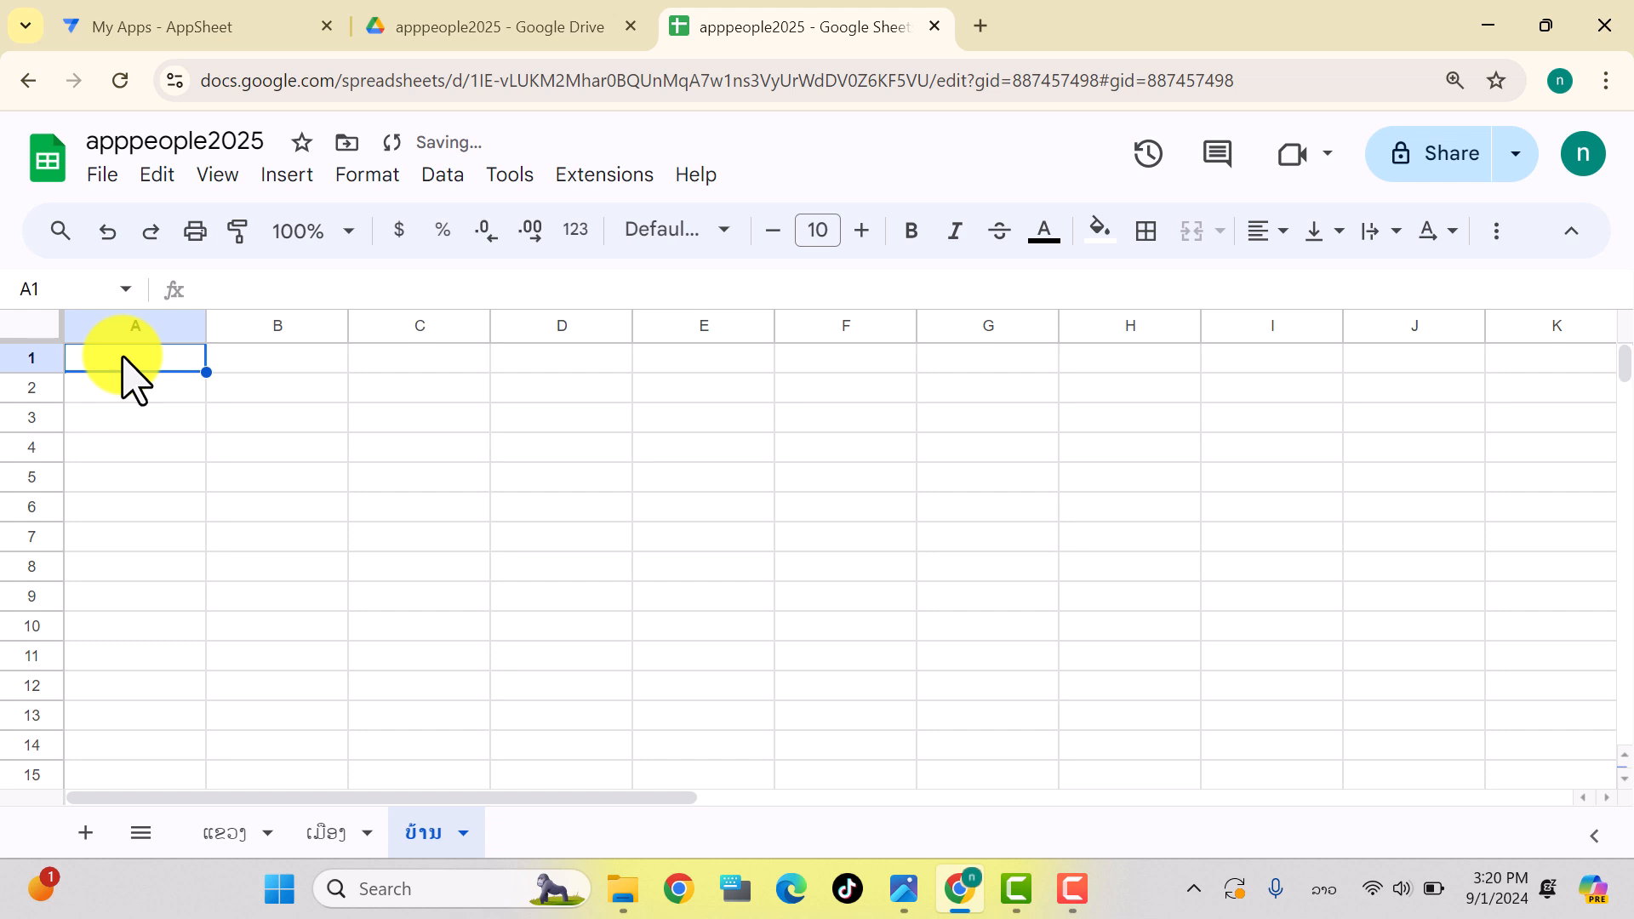
Step: Enter ລະຫັດບ້ານ in A1, paste ຊື່ເມືອງ into B1, and enter ຊື່ບ້ານ in C1
text(ລະຫັດບ້ານ)
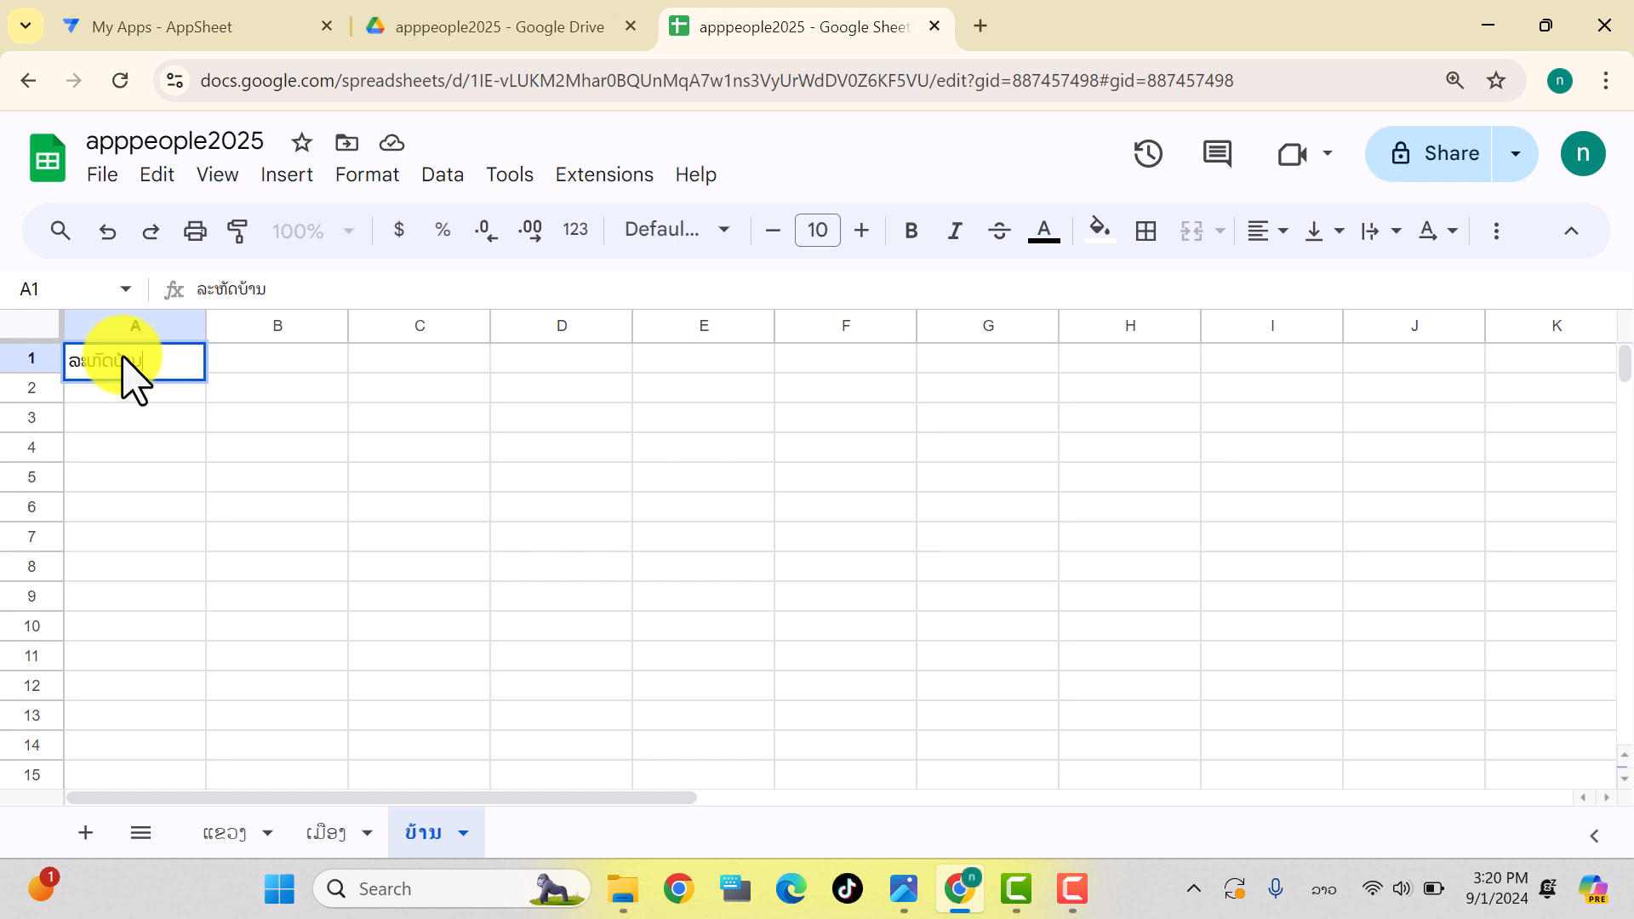
click(267, 356)
text(ຊື່ເມືອງ)
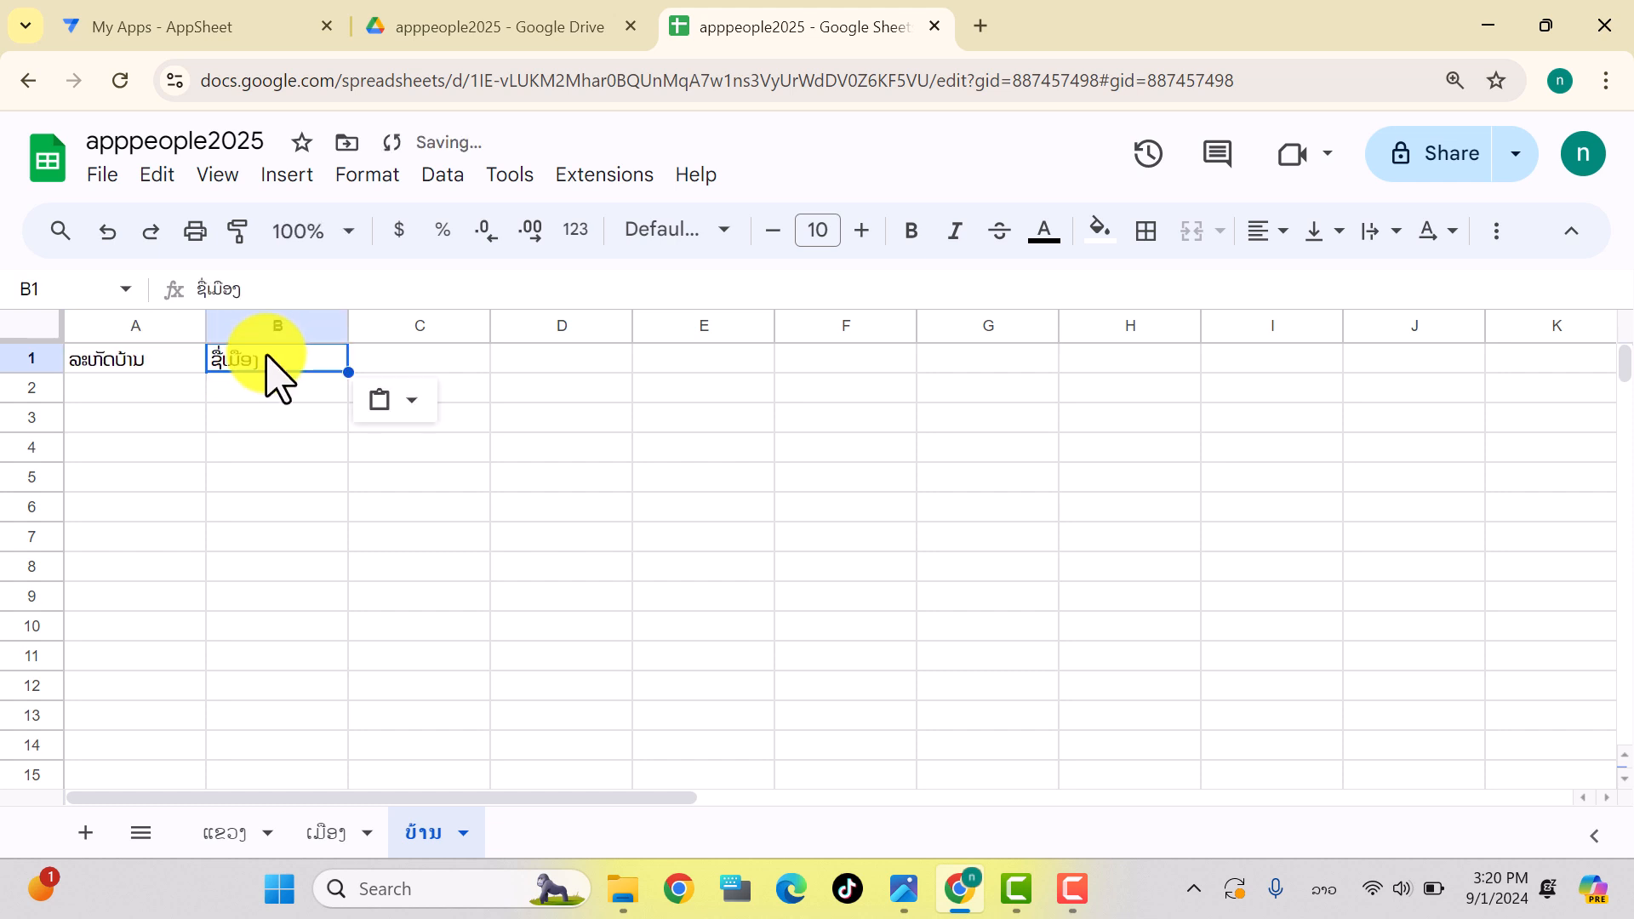
click(383, 364)
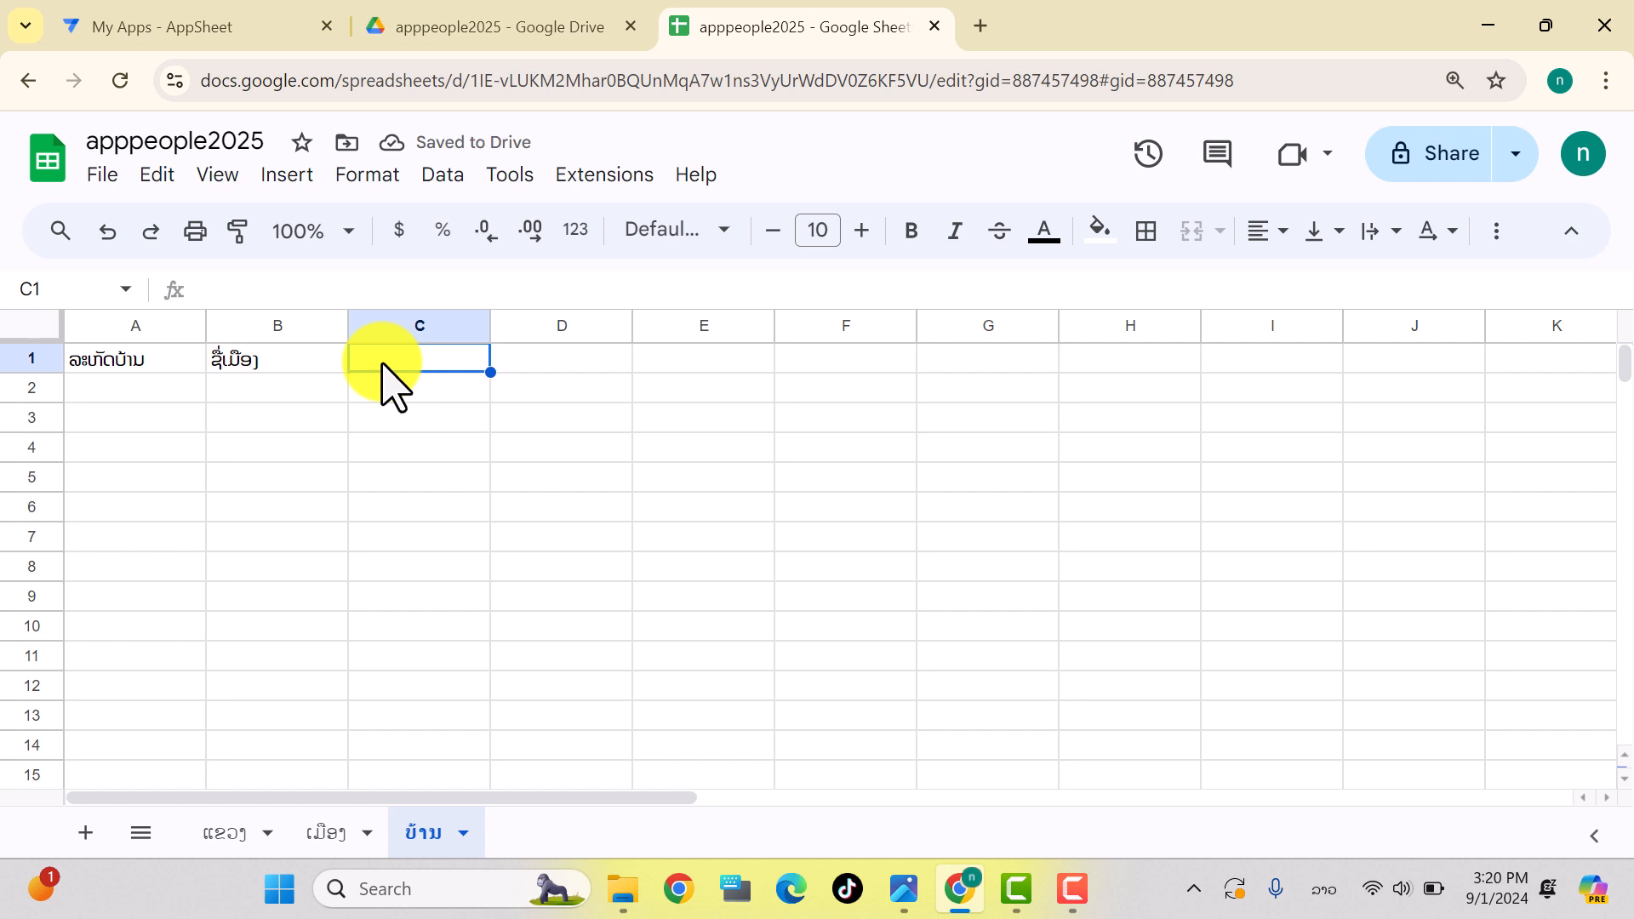
text(ຊື່ບ້ານ)
click(517, 444)
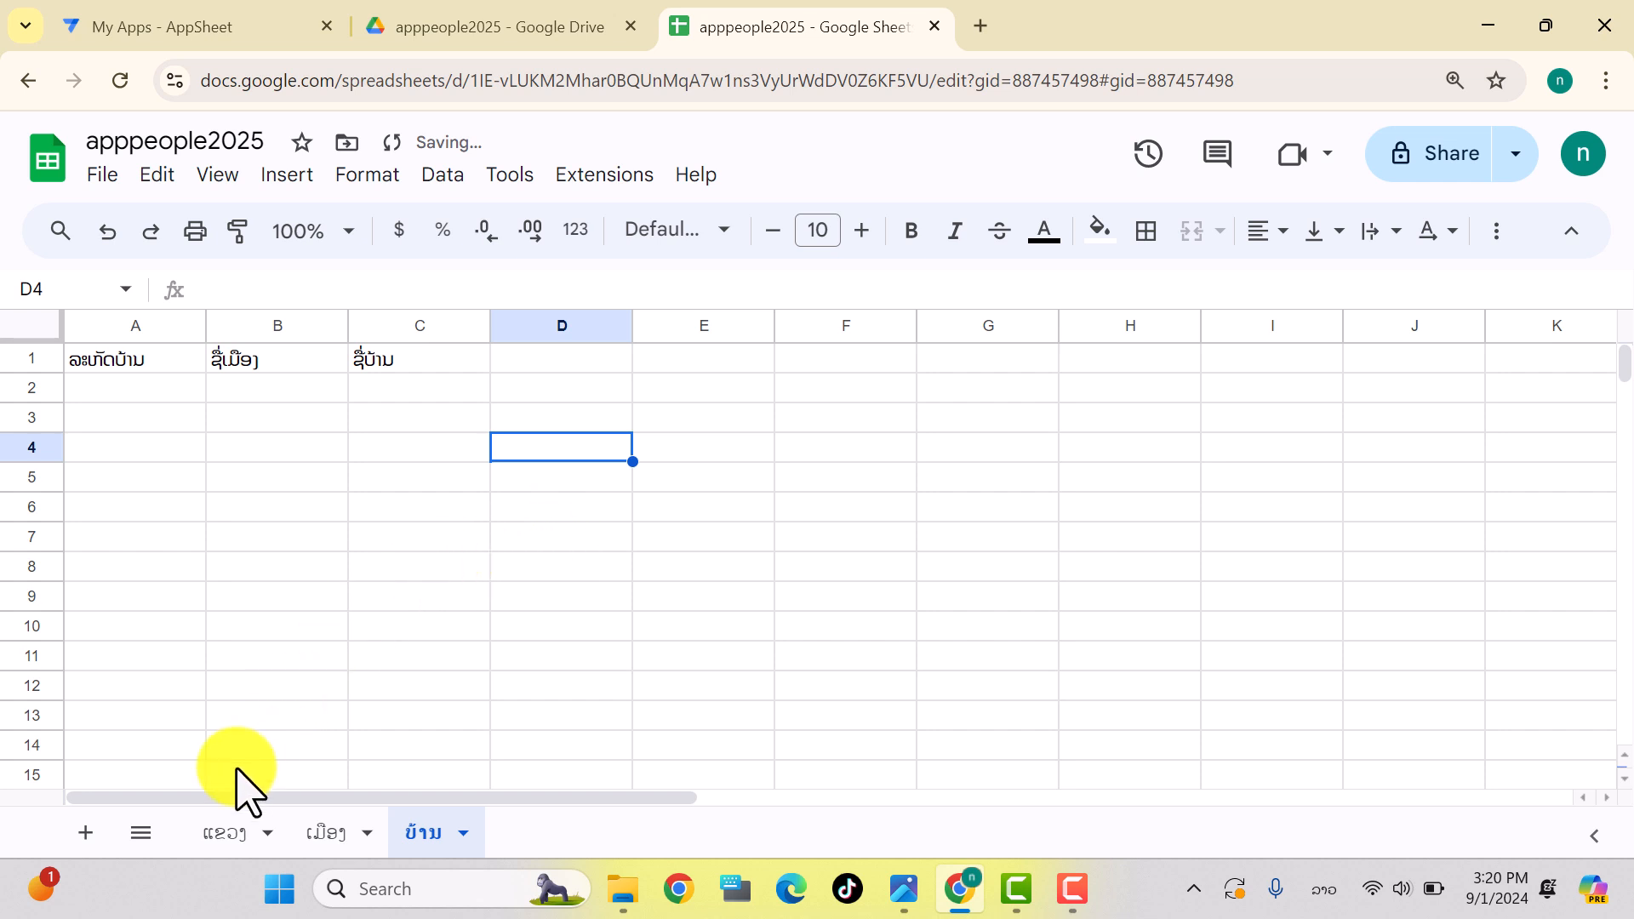
Step: Review the header cells on the ແຂວງ and ເມືອງ sheets
click(231, 835)
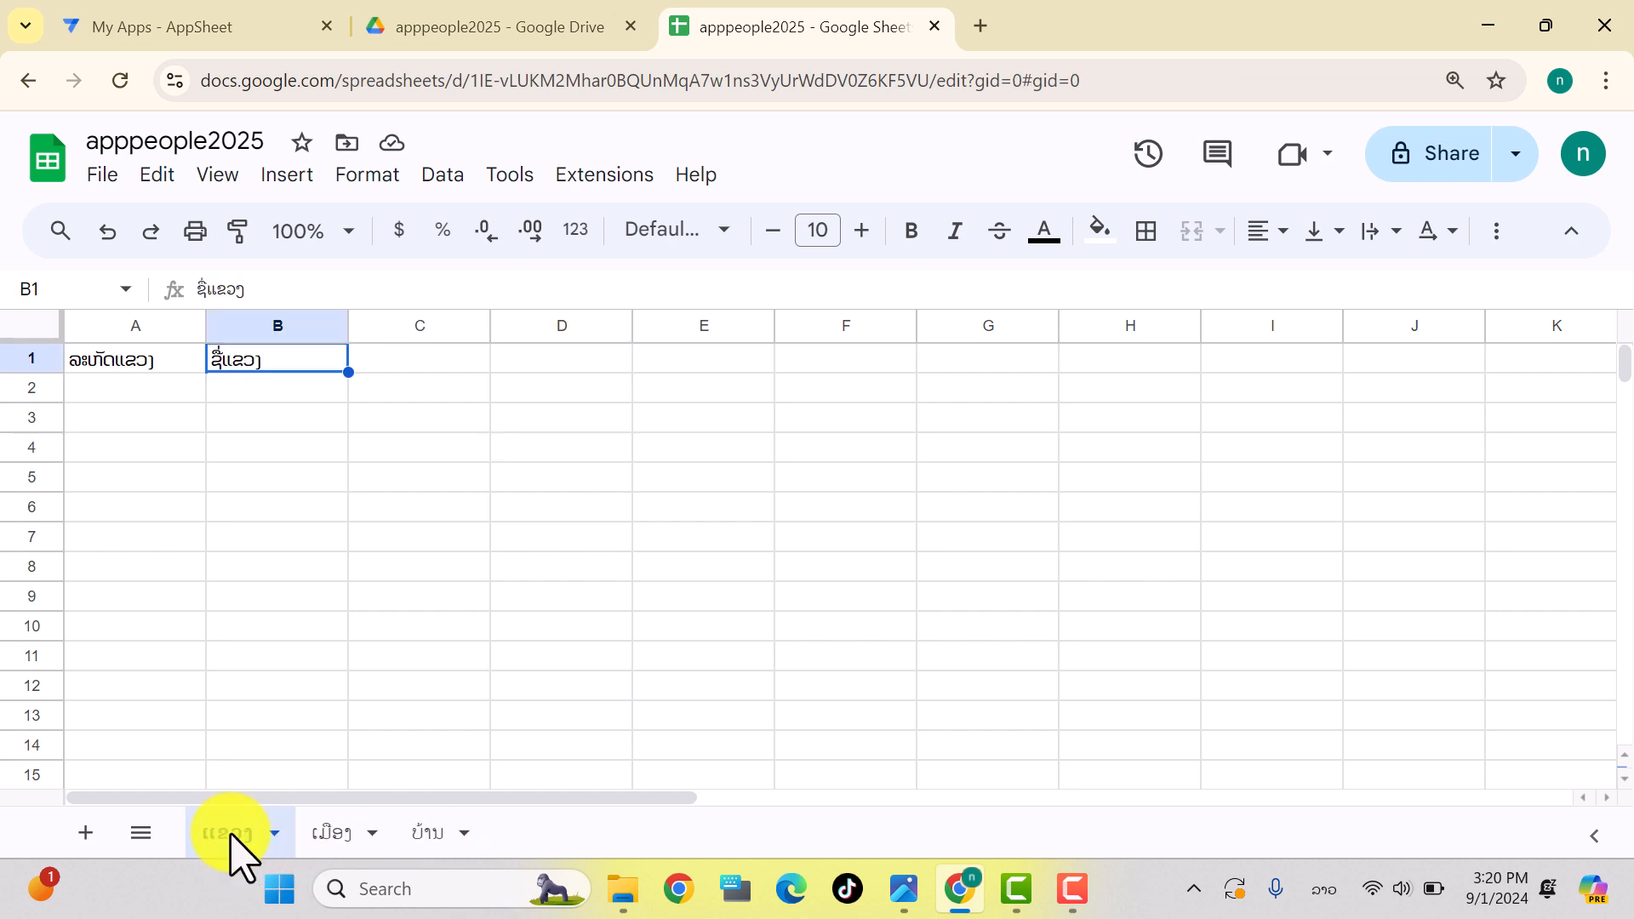
click(426, 478)
click(136, 359)
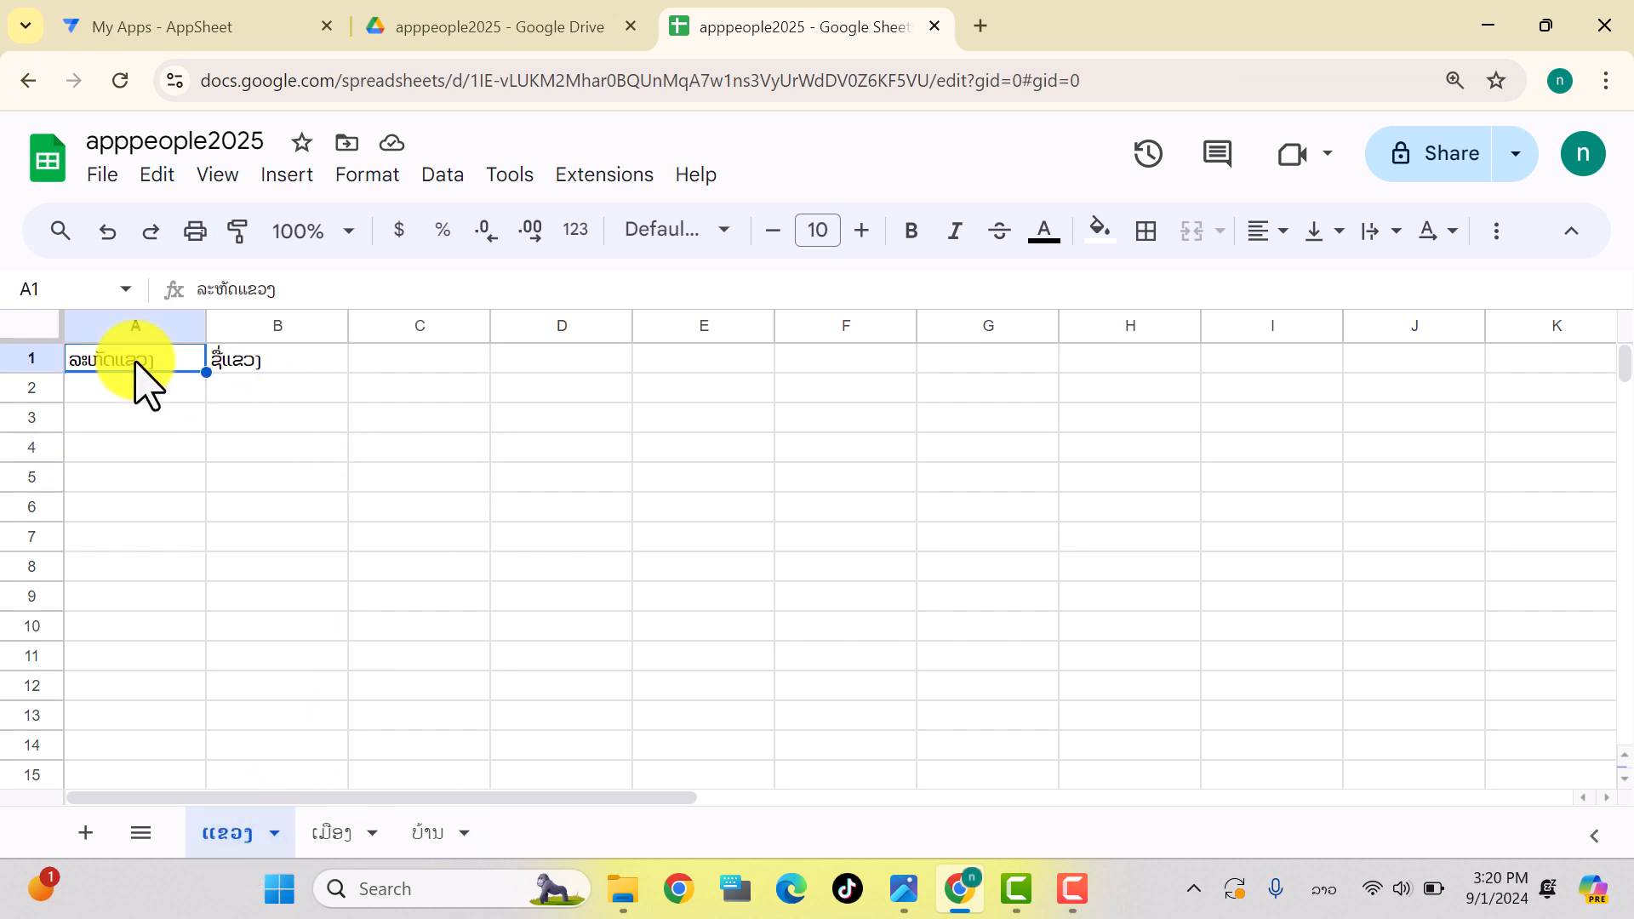
click(255, 362)
click(328, 836)
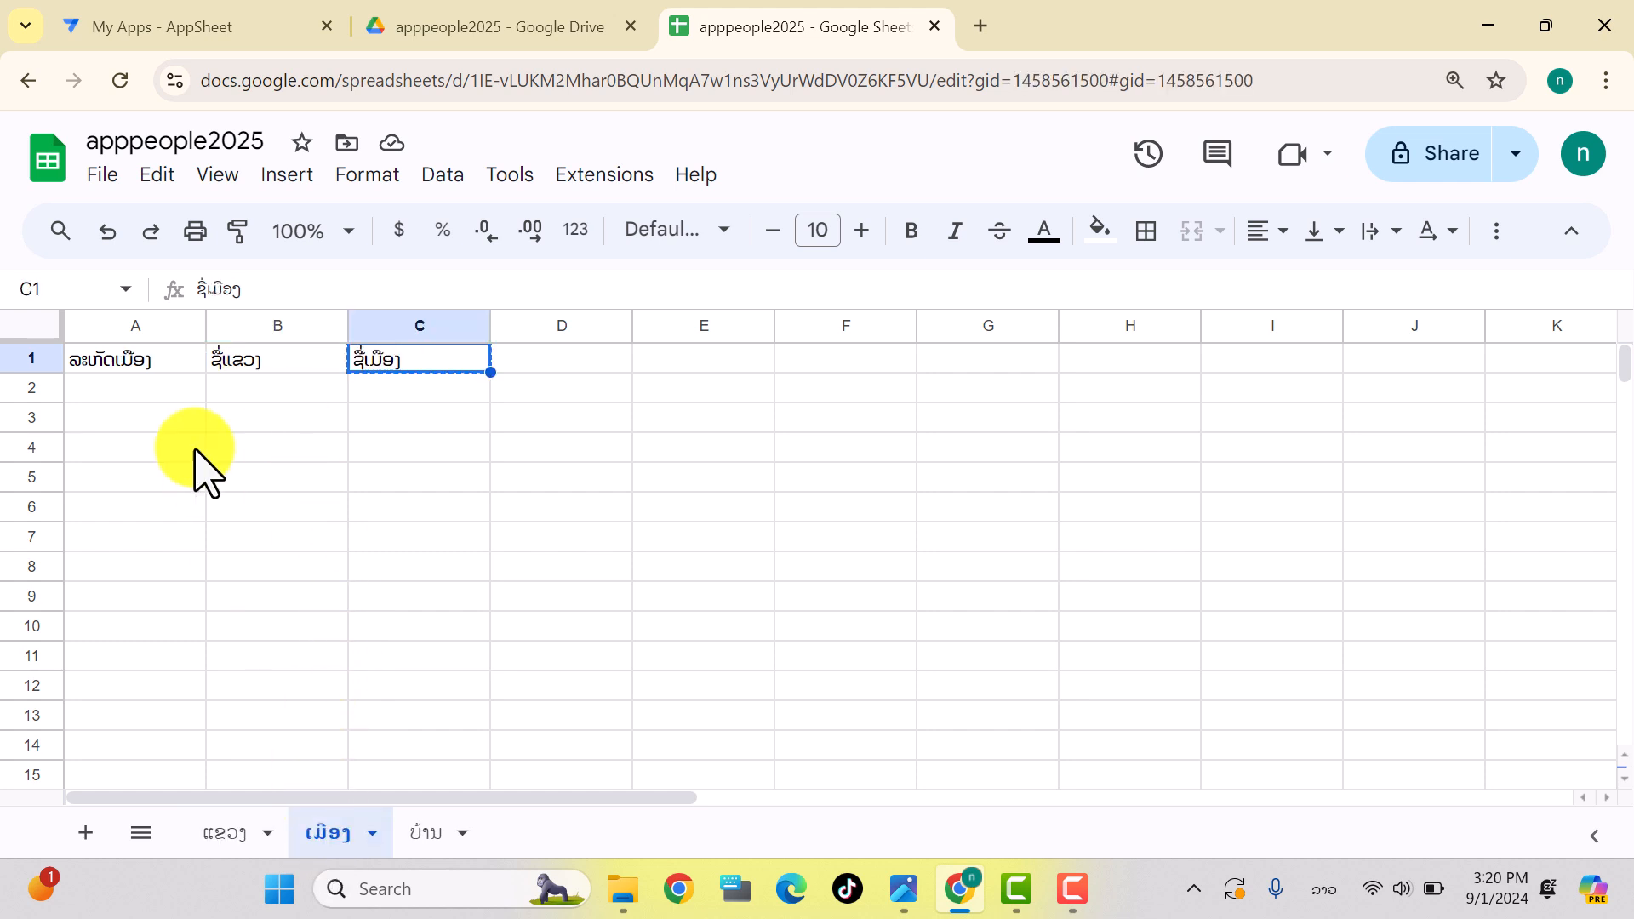
click(116, 376)
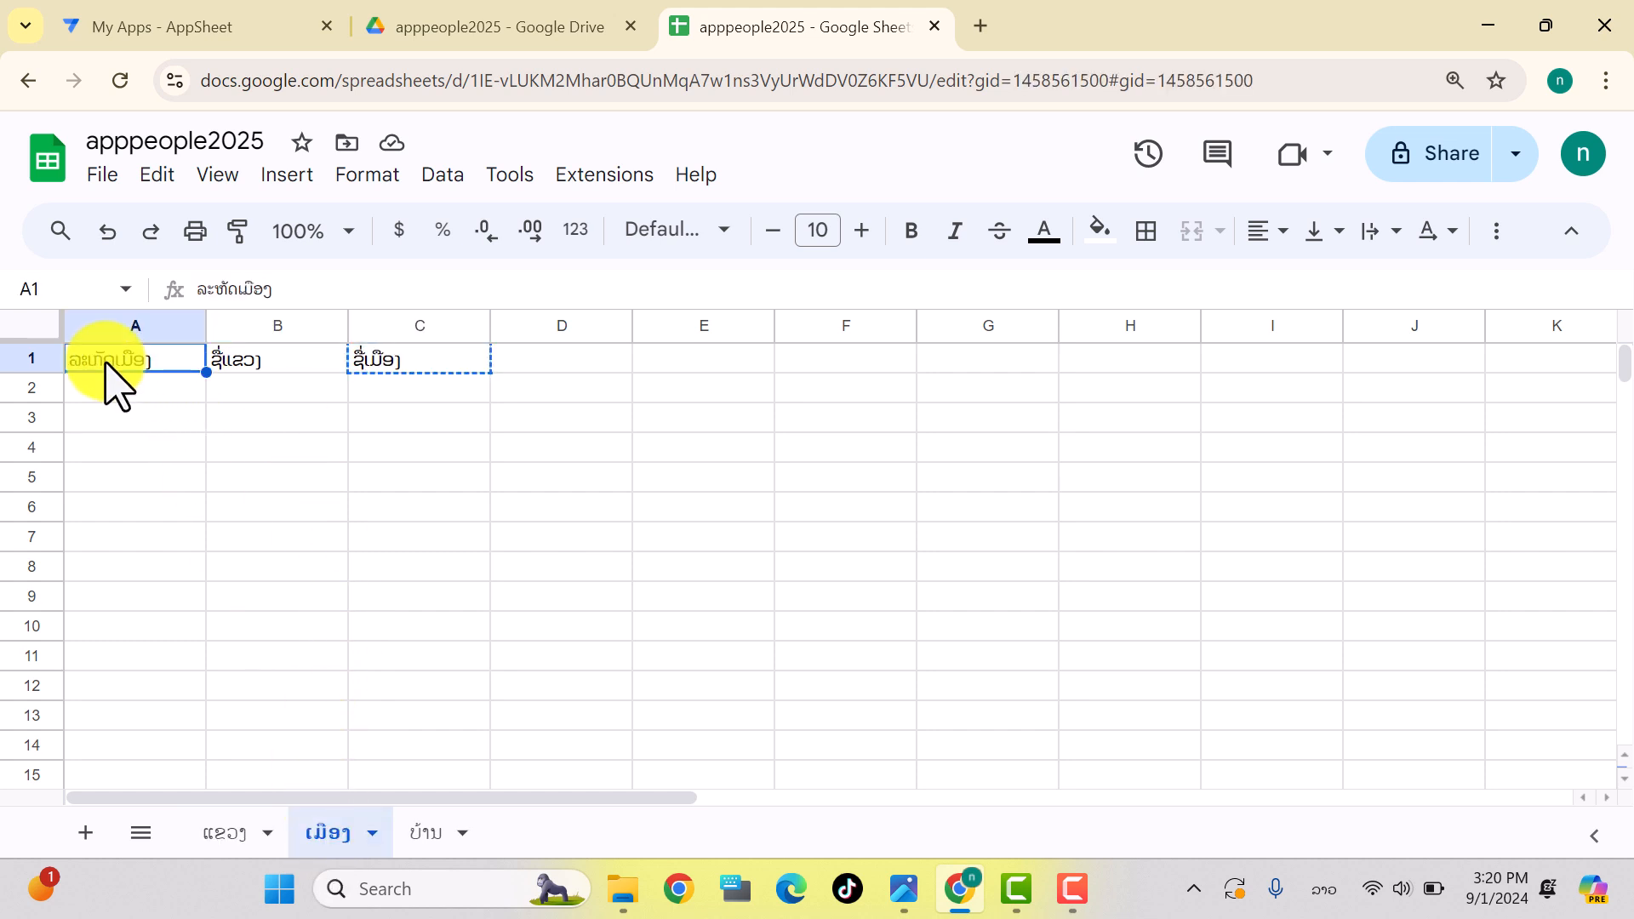
click(258, 366)
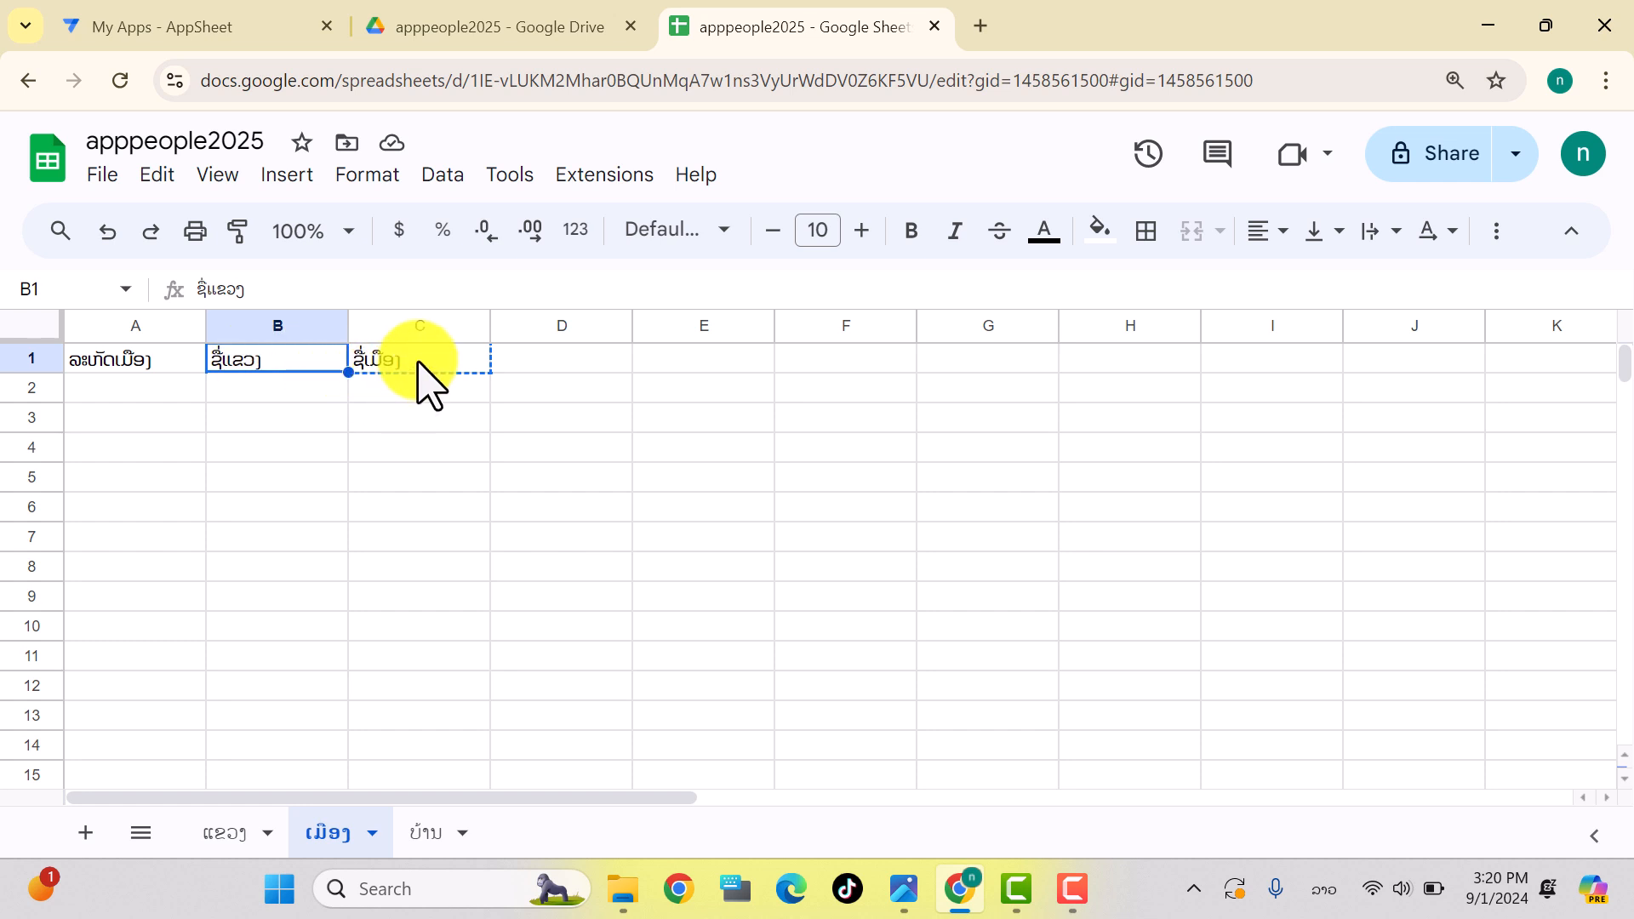
click(390, 361)
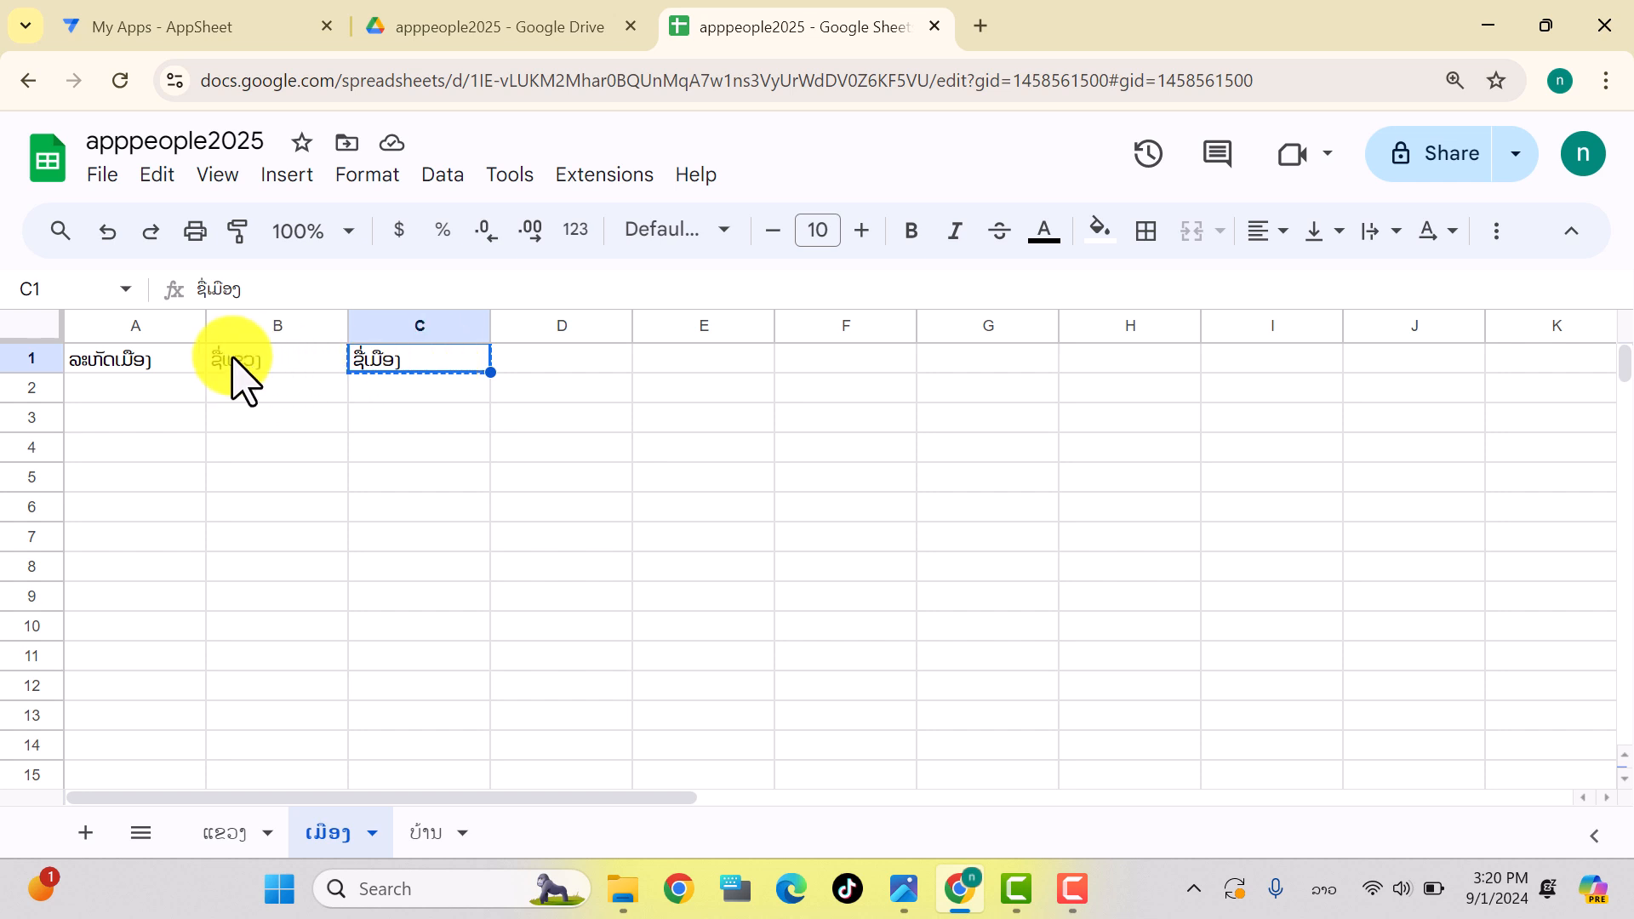
Step: Check the ບ້ານ headers, return to ແຂວງ, then bring up the AppSheet My Apps list
click(432, 834)
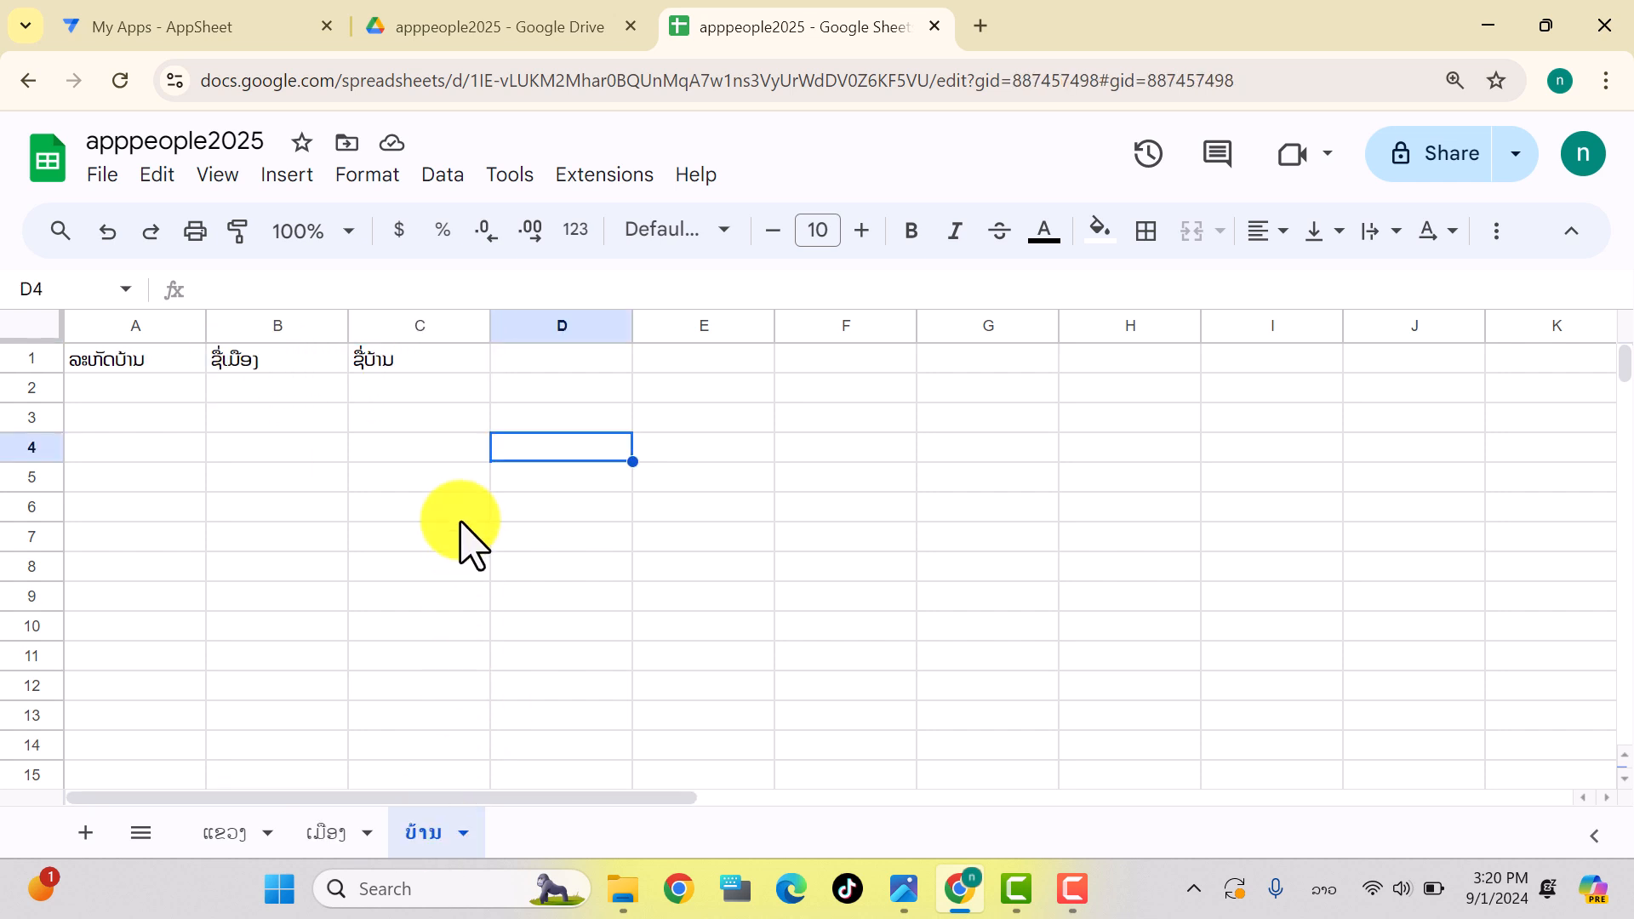
click(356, 364)
click(243, 364)
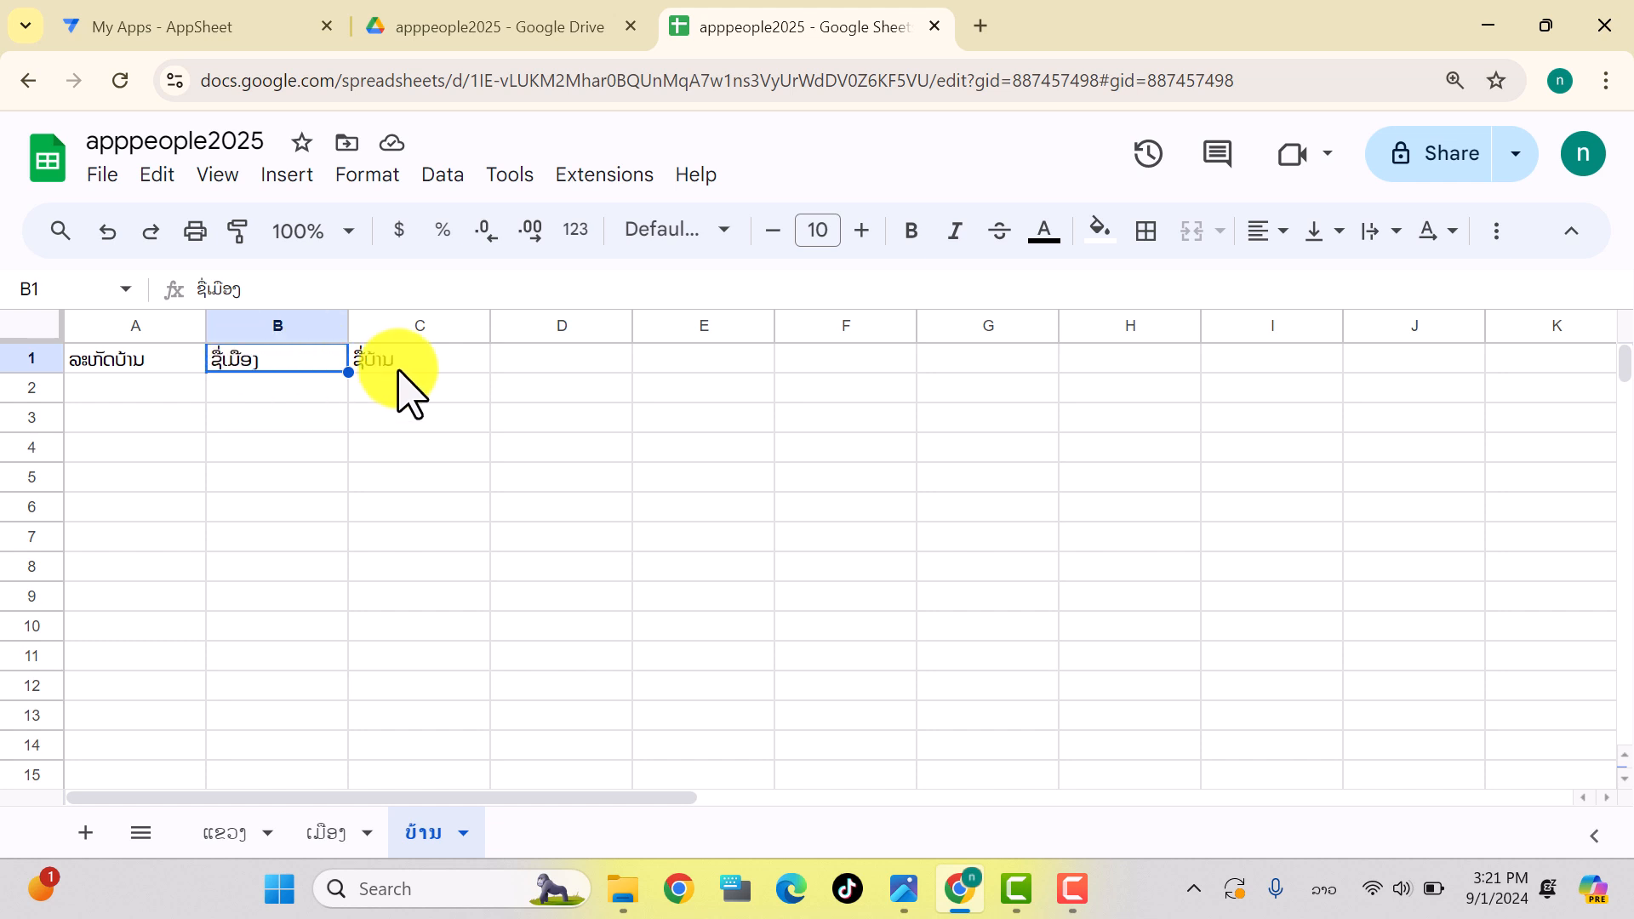
click(368, 428)
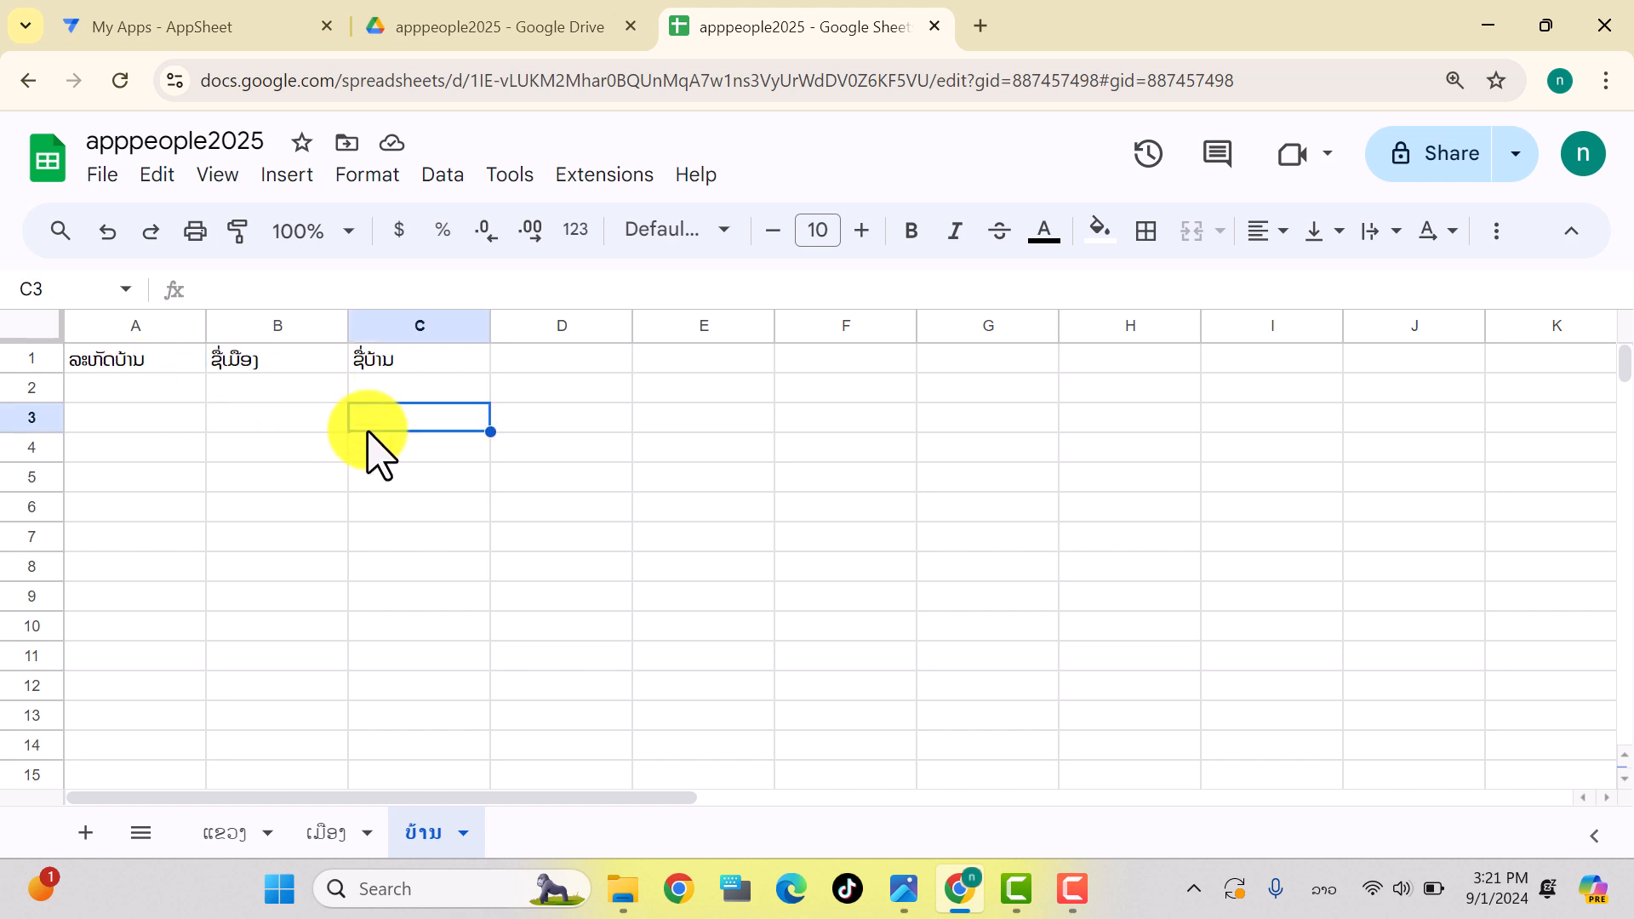
click(235, 834)
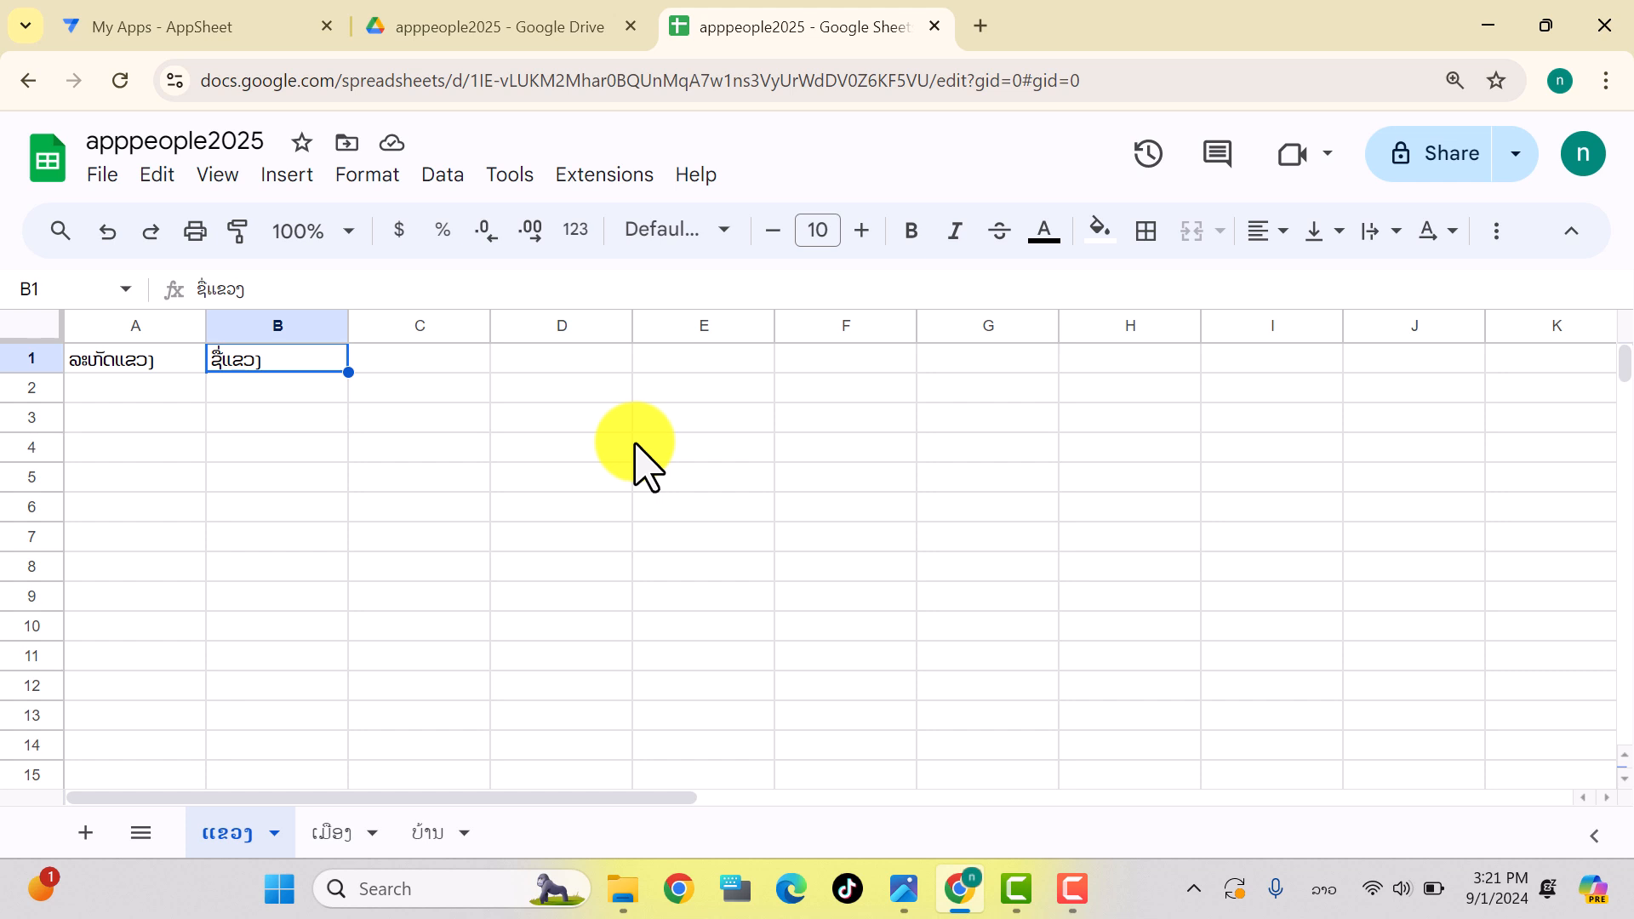
click(619, 518)
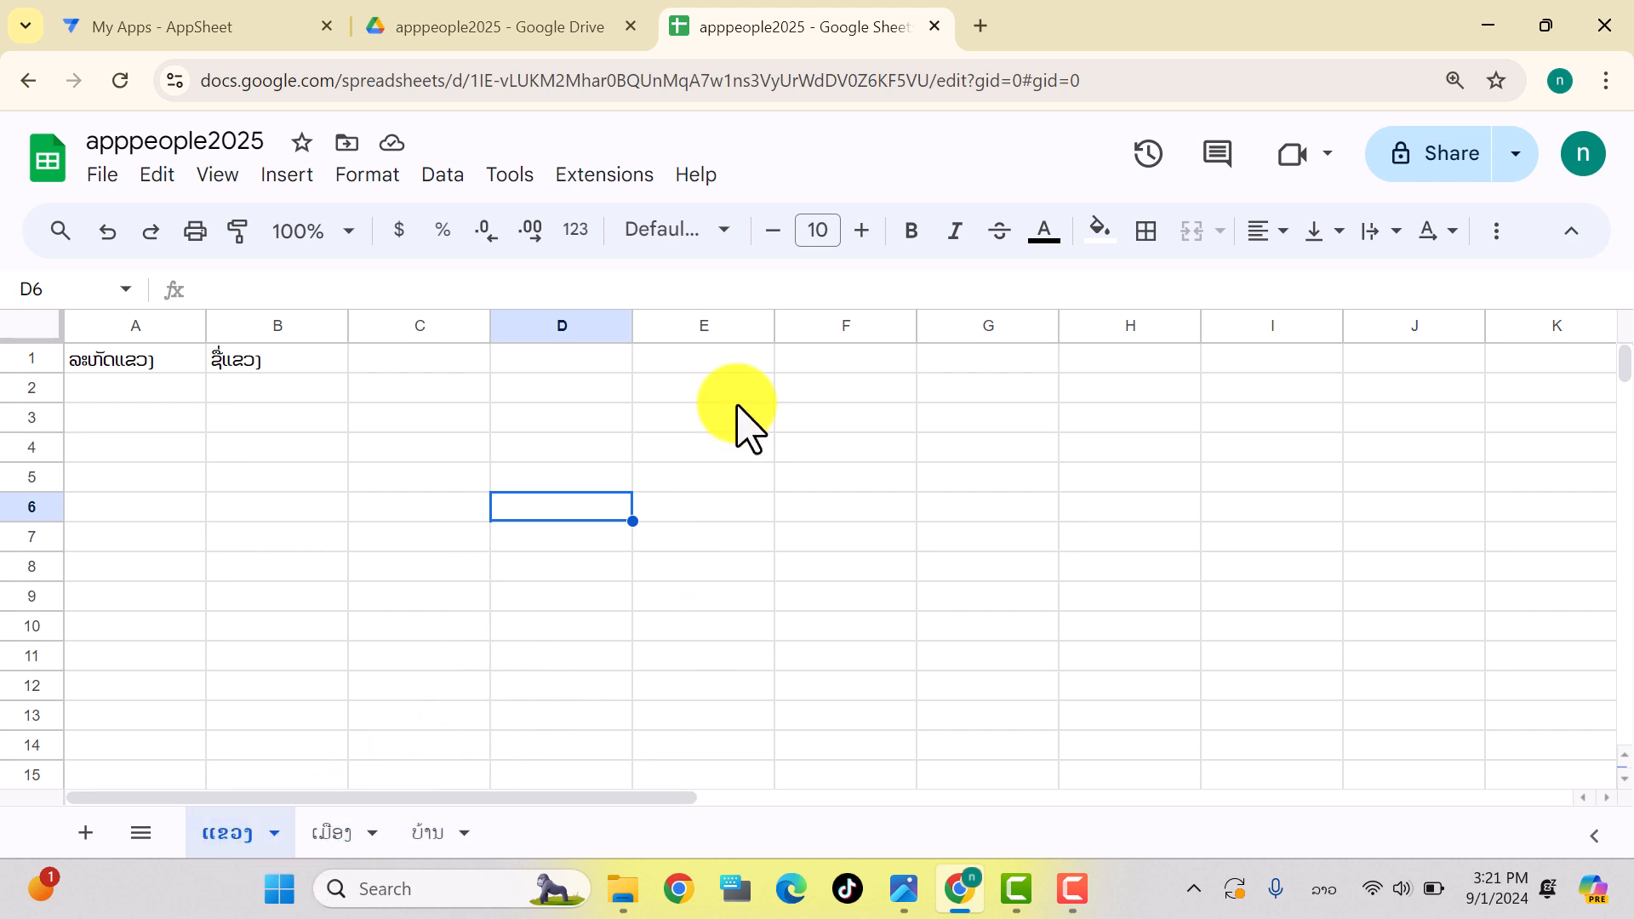
click(146, 35)
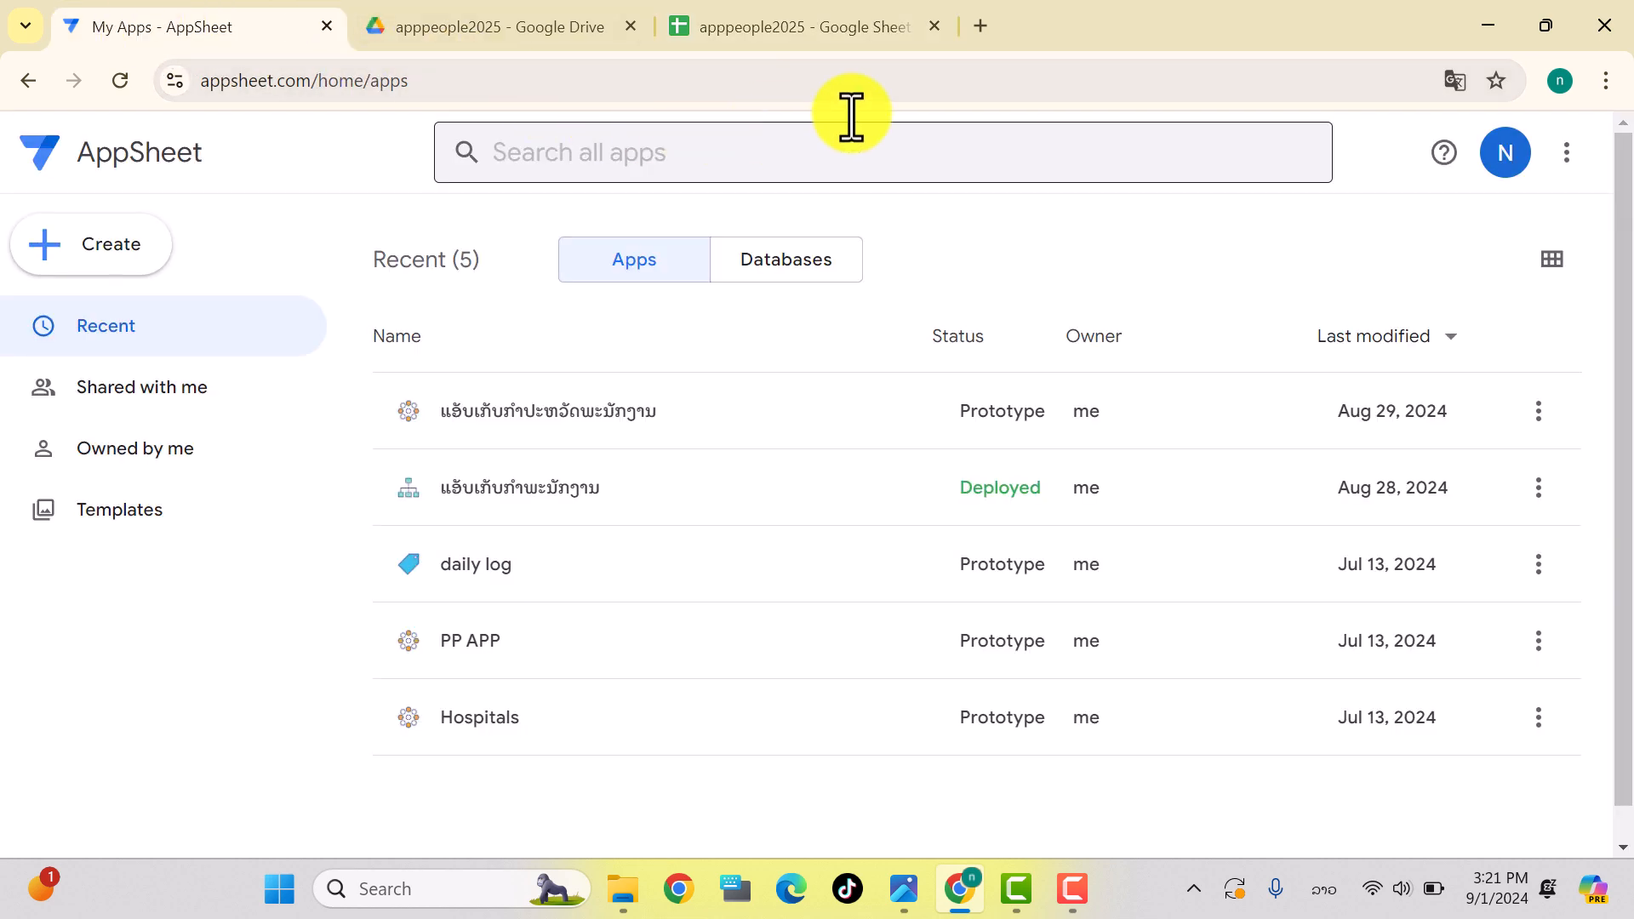
Step: Close the AppSheet apps tab and search Google for appsheet in a new tab
click(326, 28)
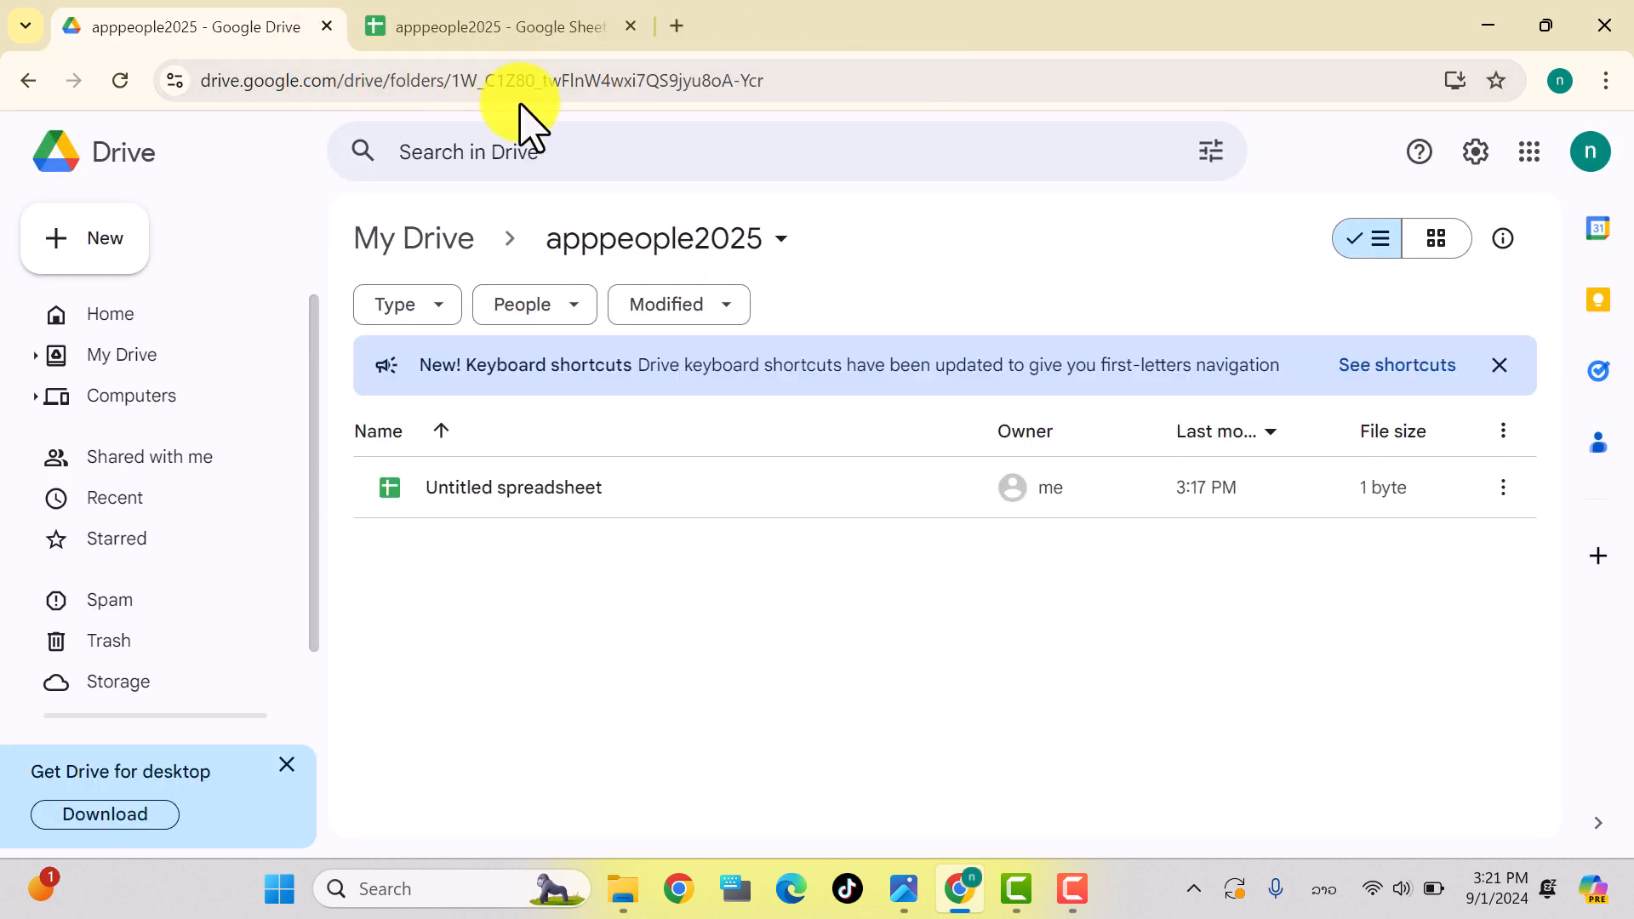
click(675, 25)
click(459, 80)
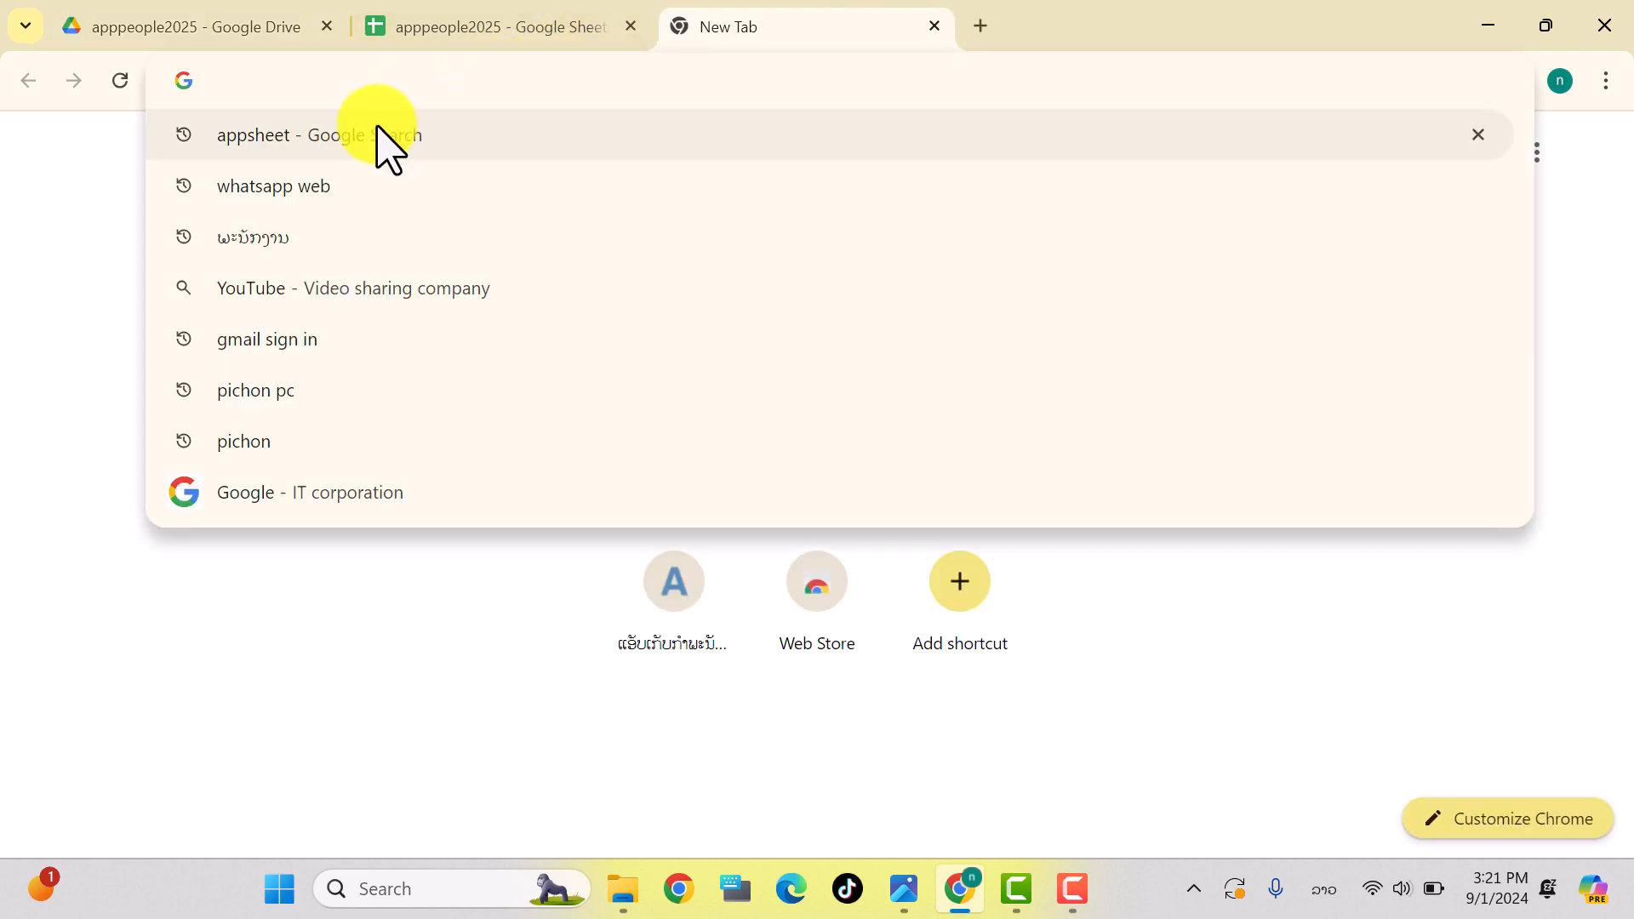
click(306, 140)
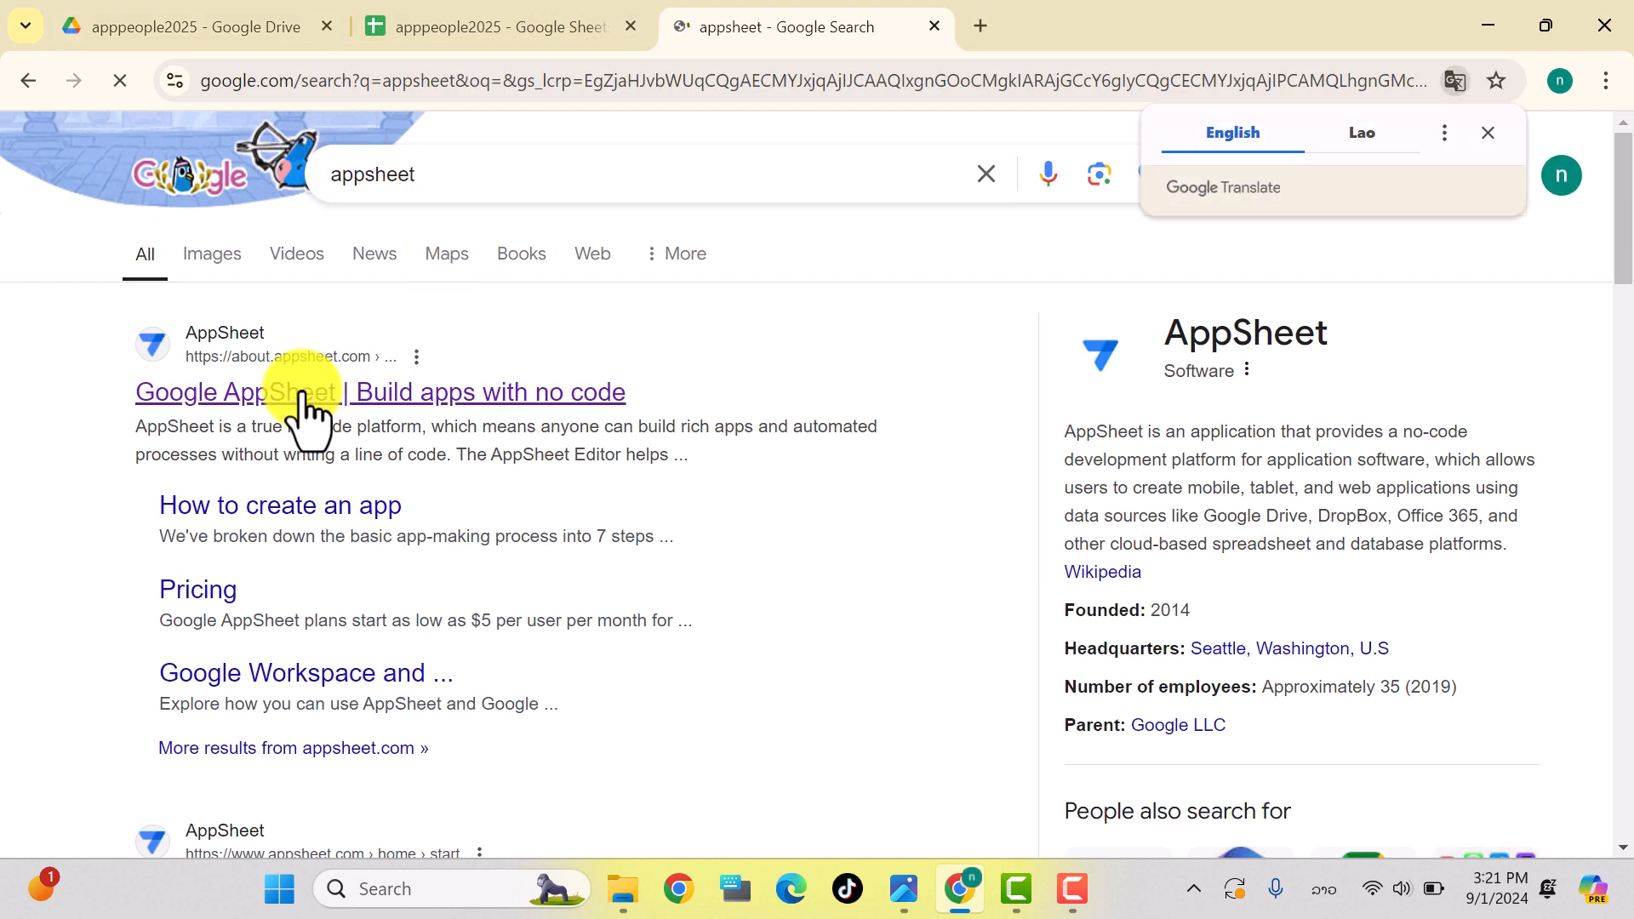
Step: Dismiss the translation offer and open the 'Google AppSheet | Build apps with no code' result
click(1488, 133)
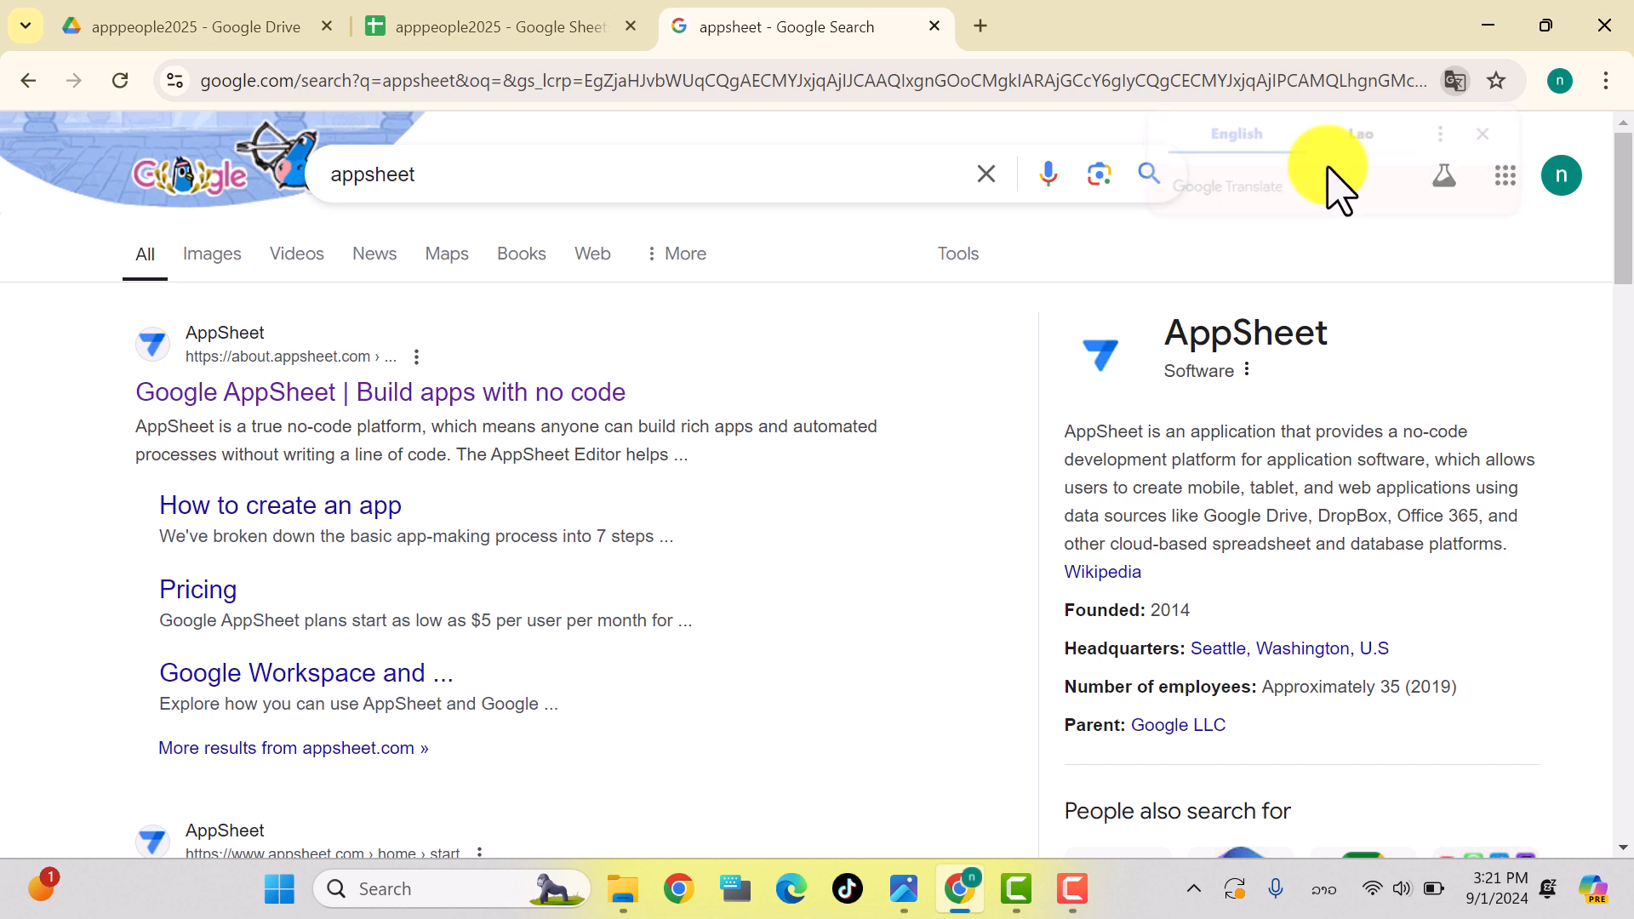
drag(410, 183, 292, 189)
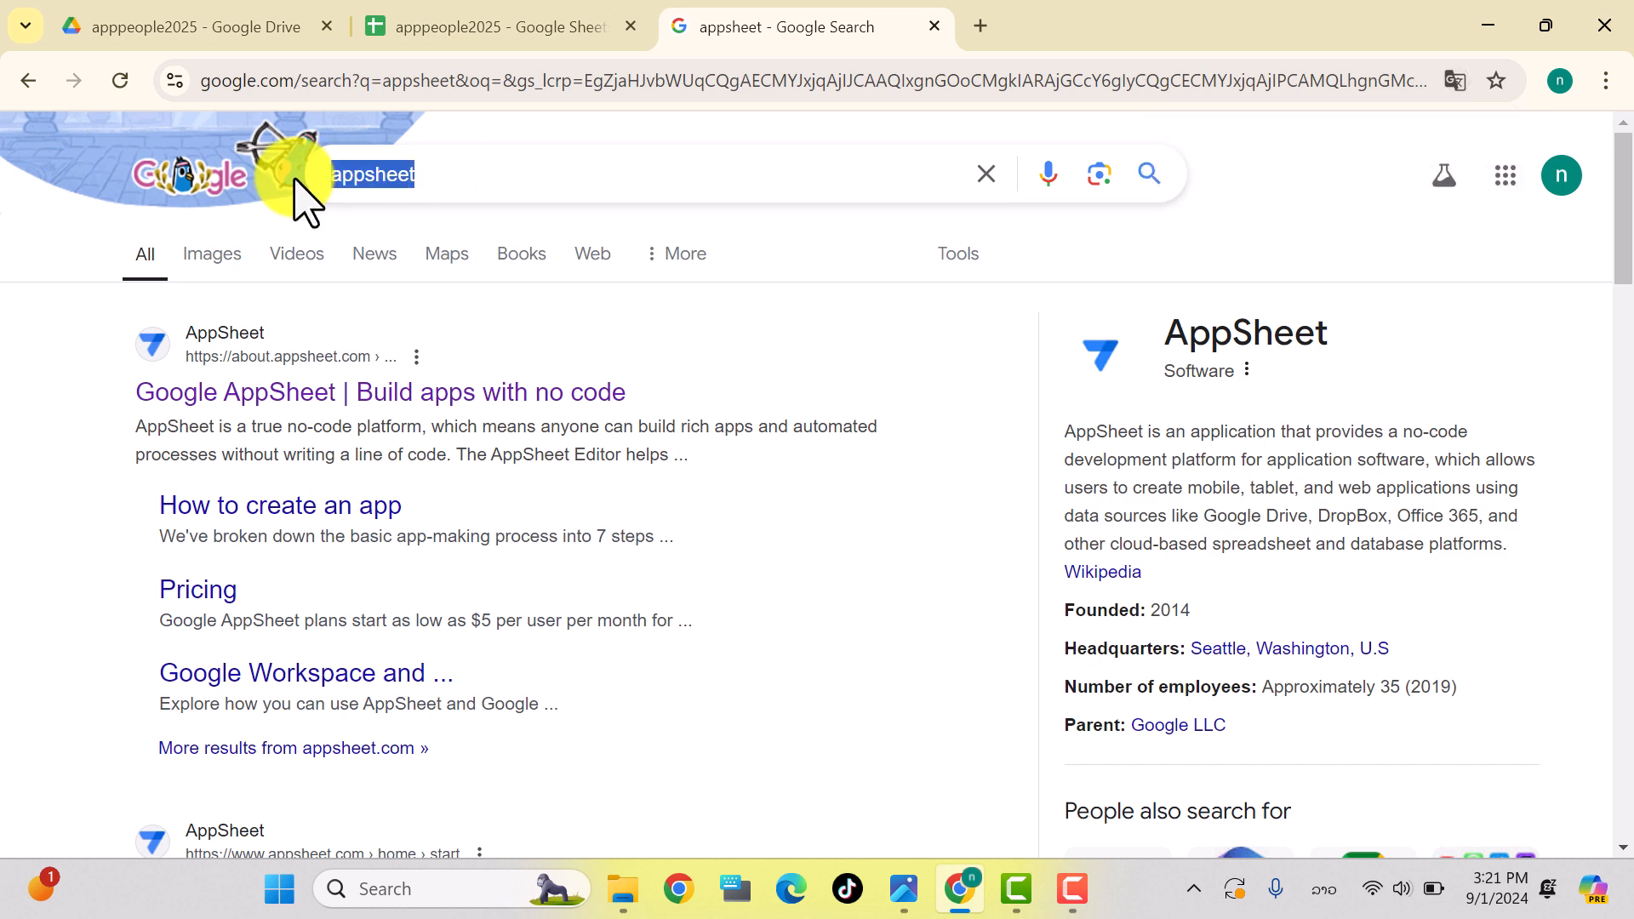
click(281, 400)
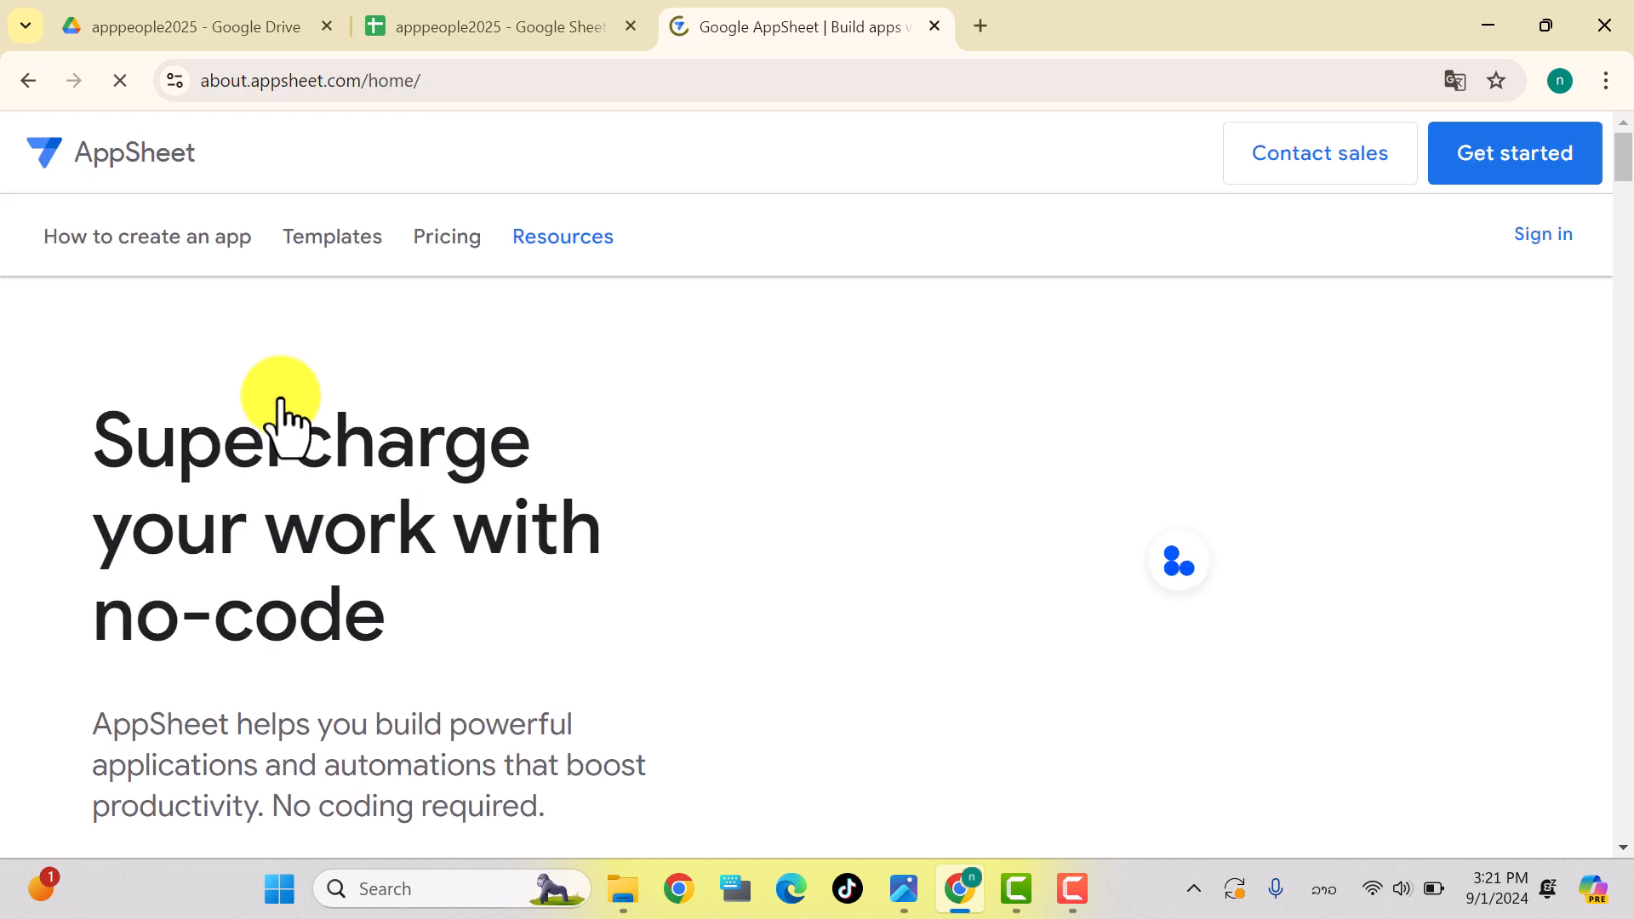
Step: Sign in to AppSheet and open the Create > App options for a new app
click(1537, 246)
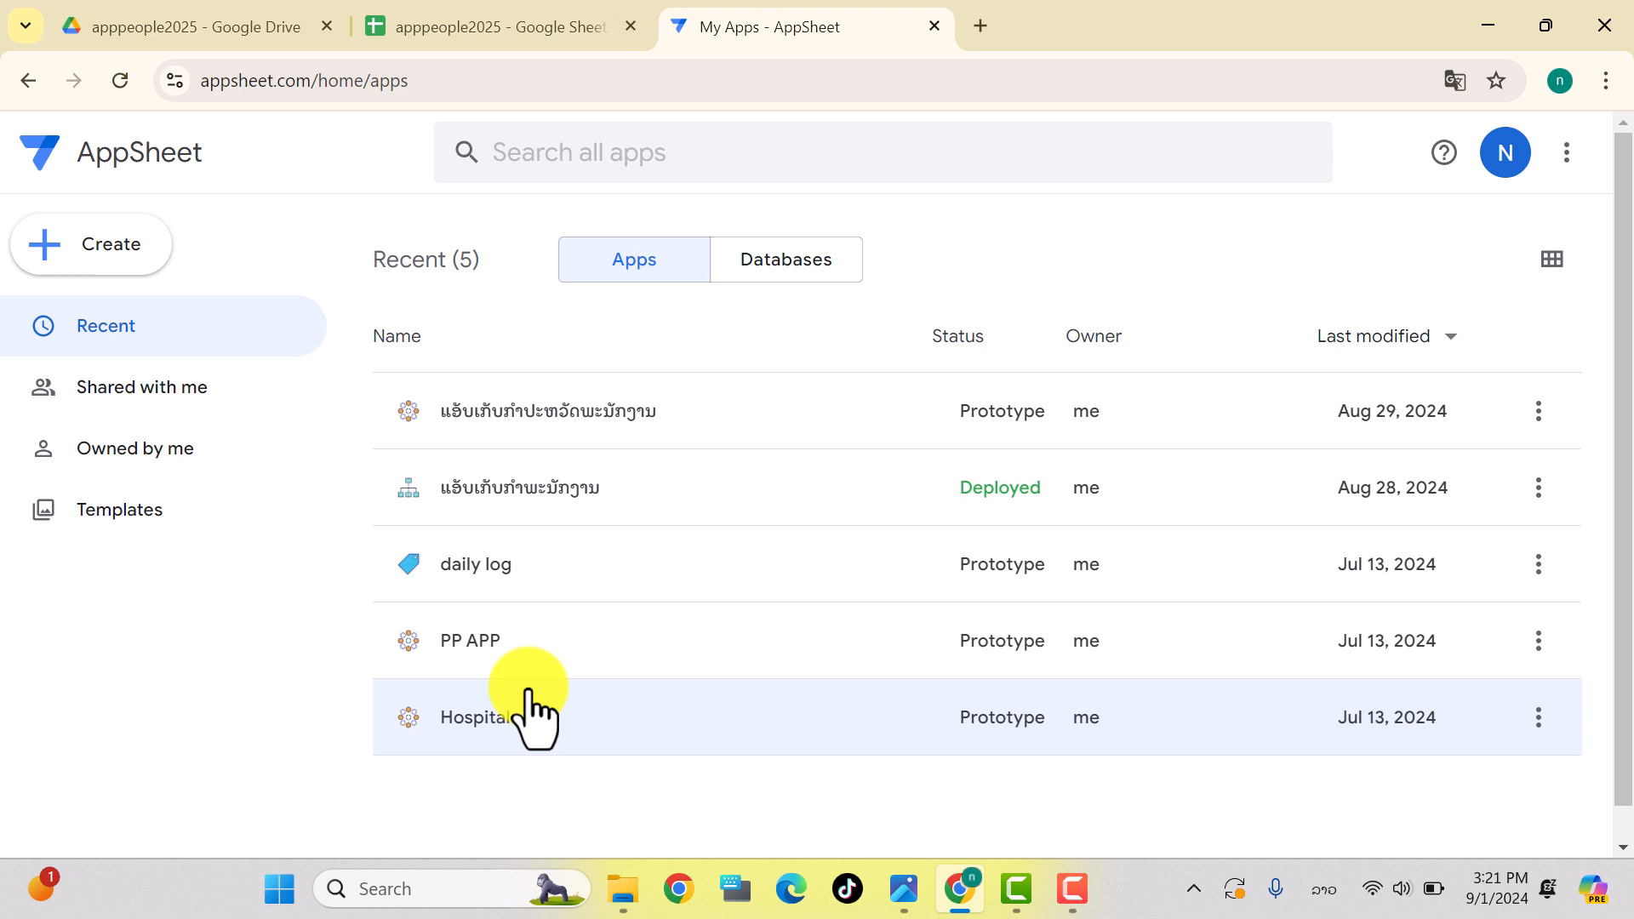
click(53, 249)
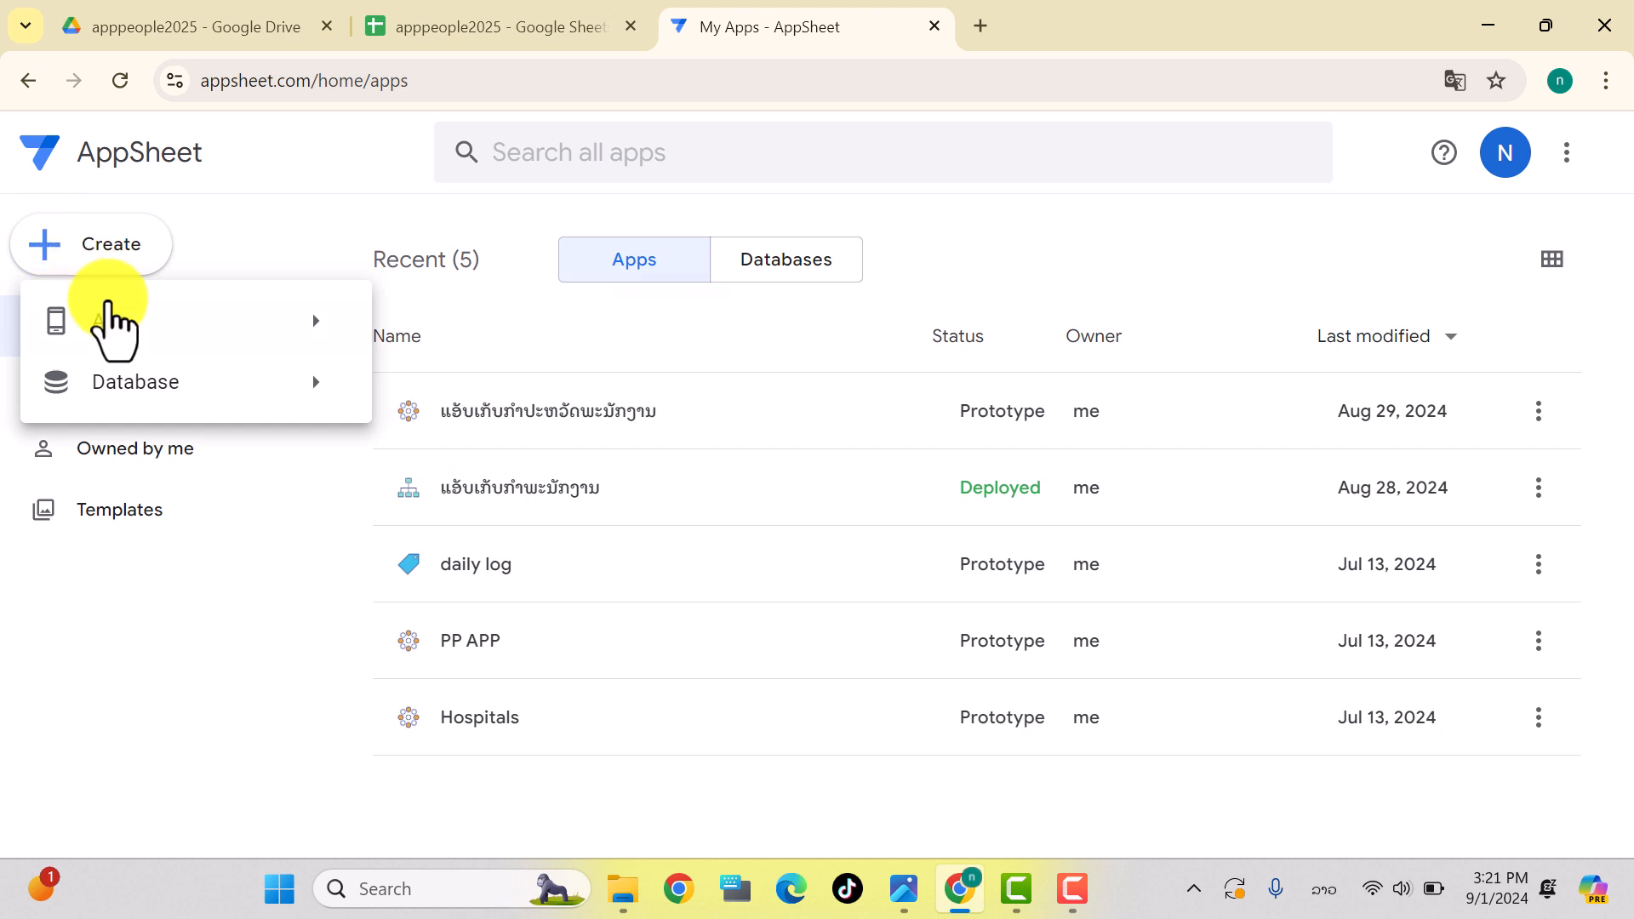
mouse_move(118, 331)
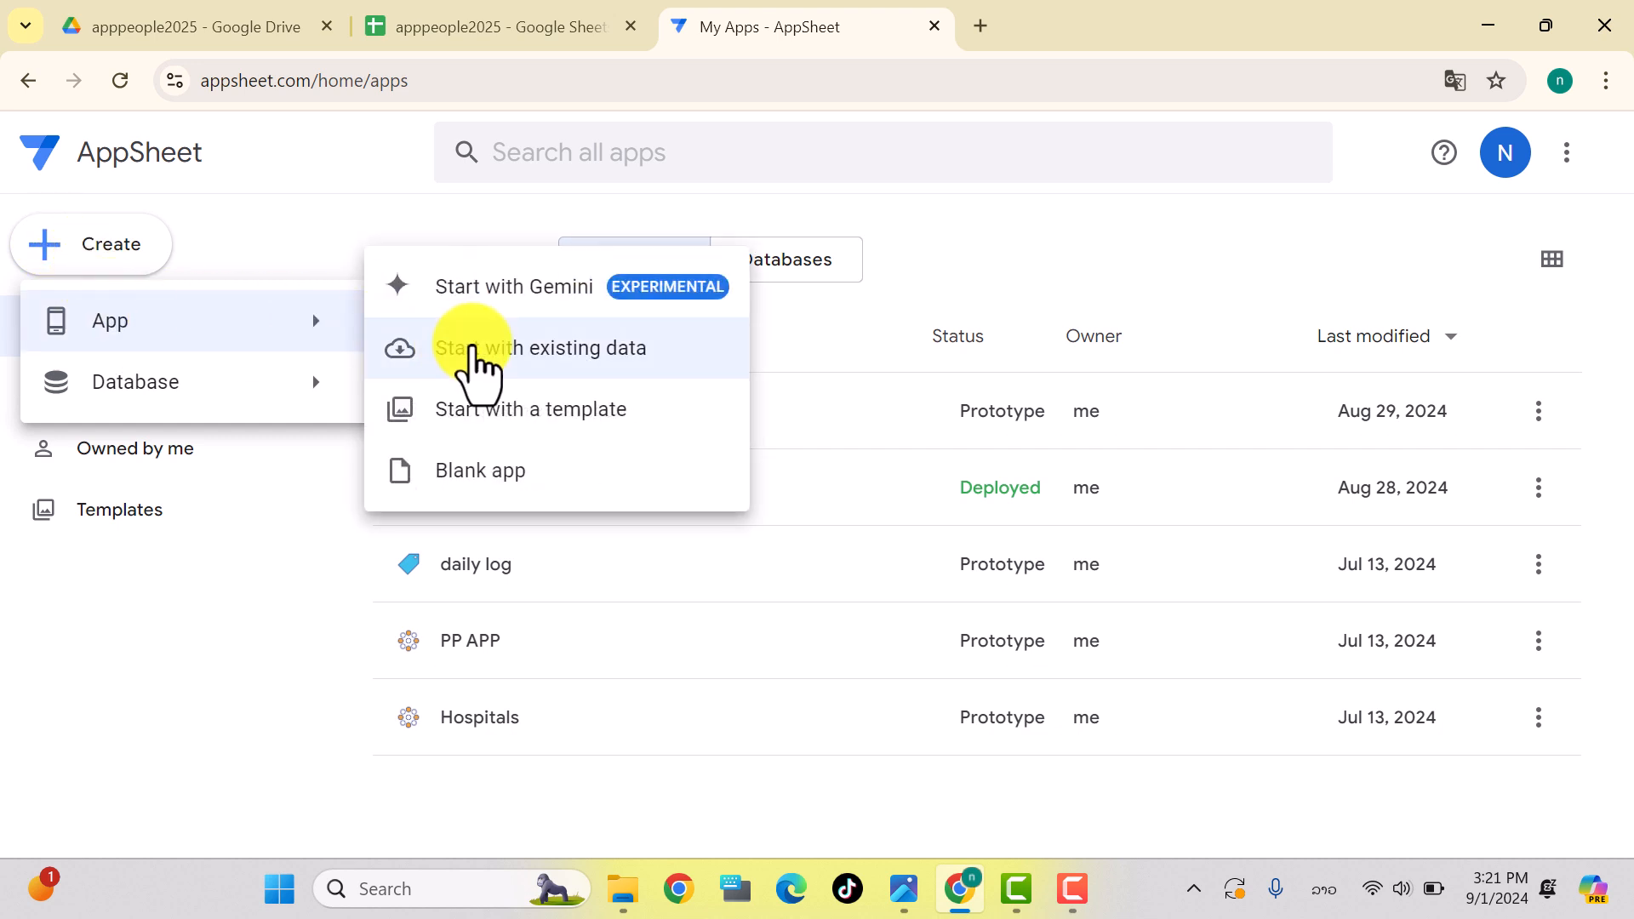
Step: Start an app from existing data and replace the default 'New App' name with apppeople2025
click(474, 358)
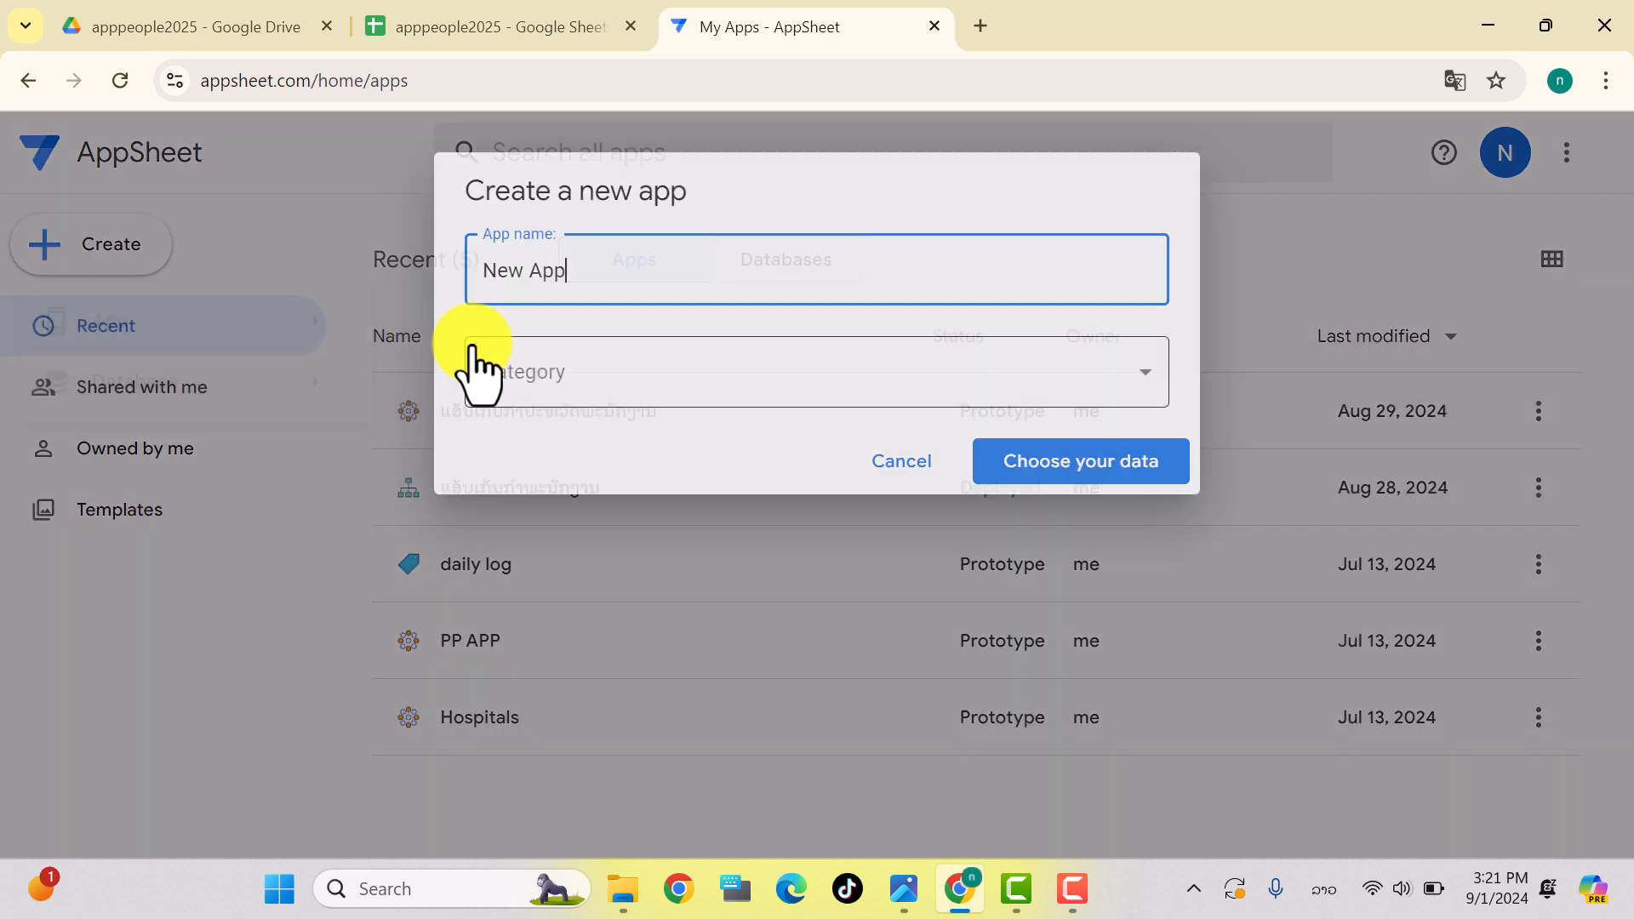
drag(606, 269, 451, 294)
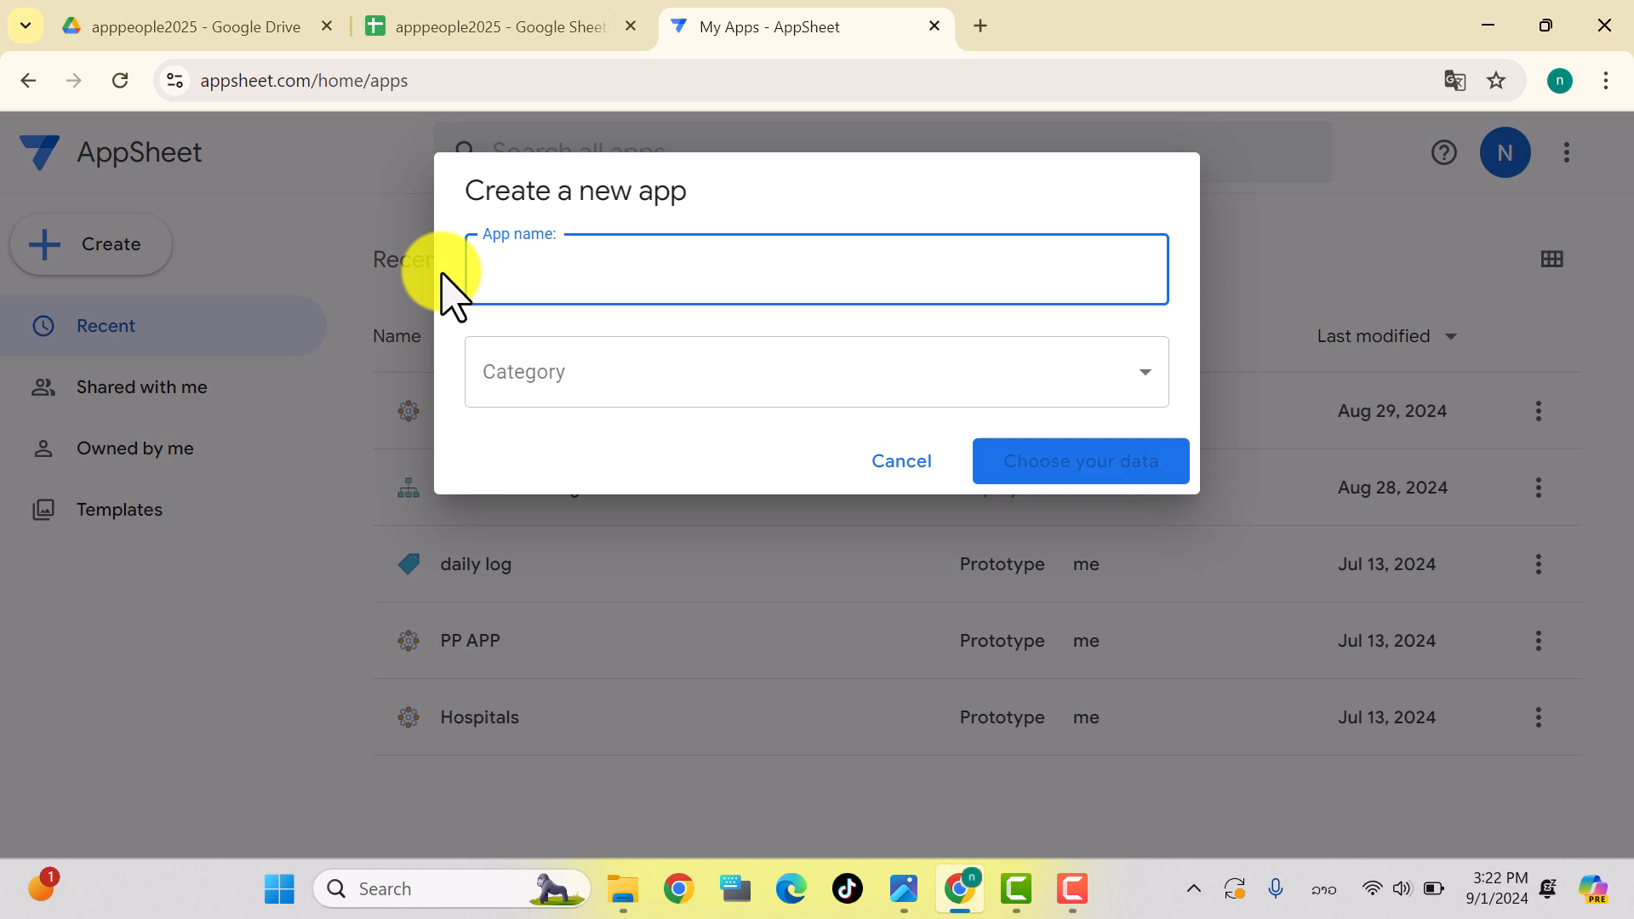
key(super+space)
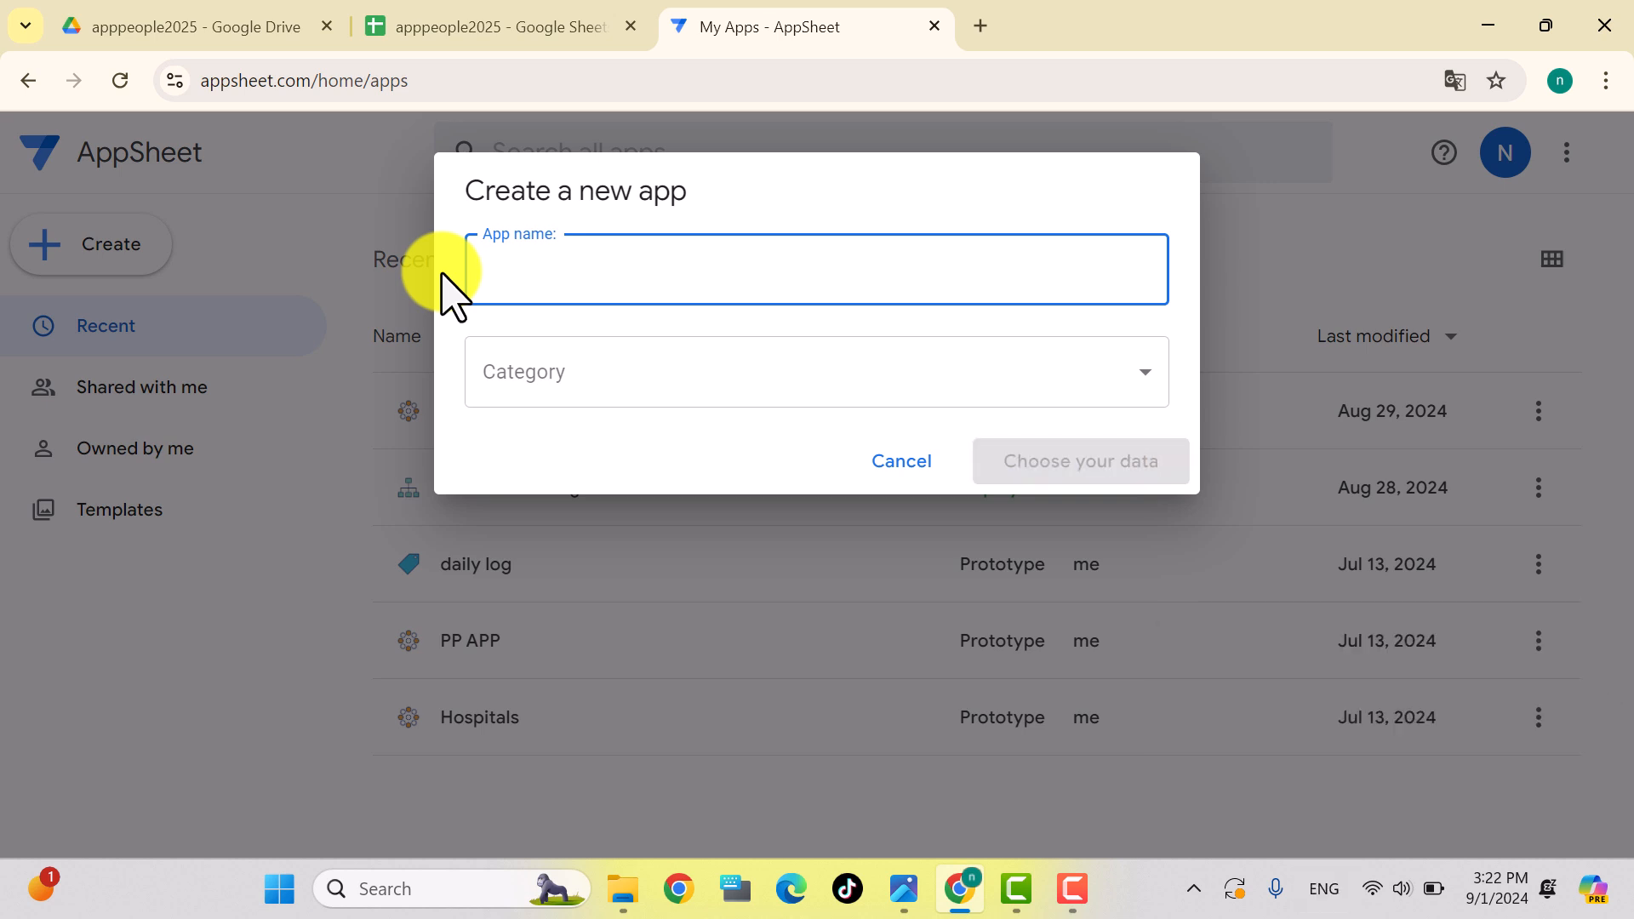
text(apppeople2025)
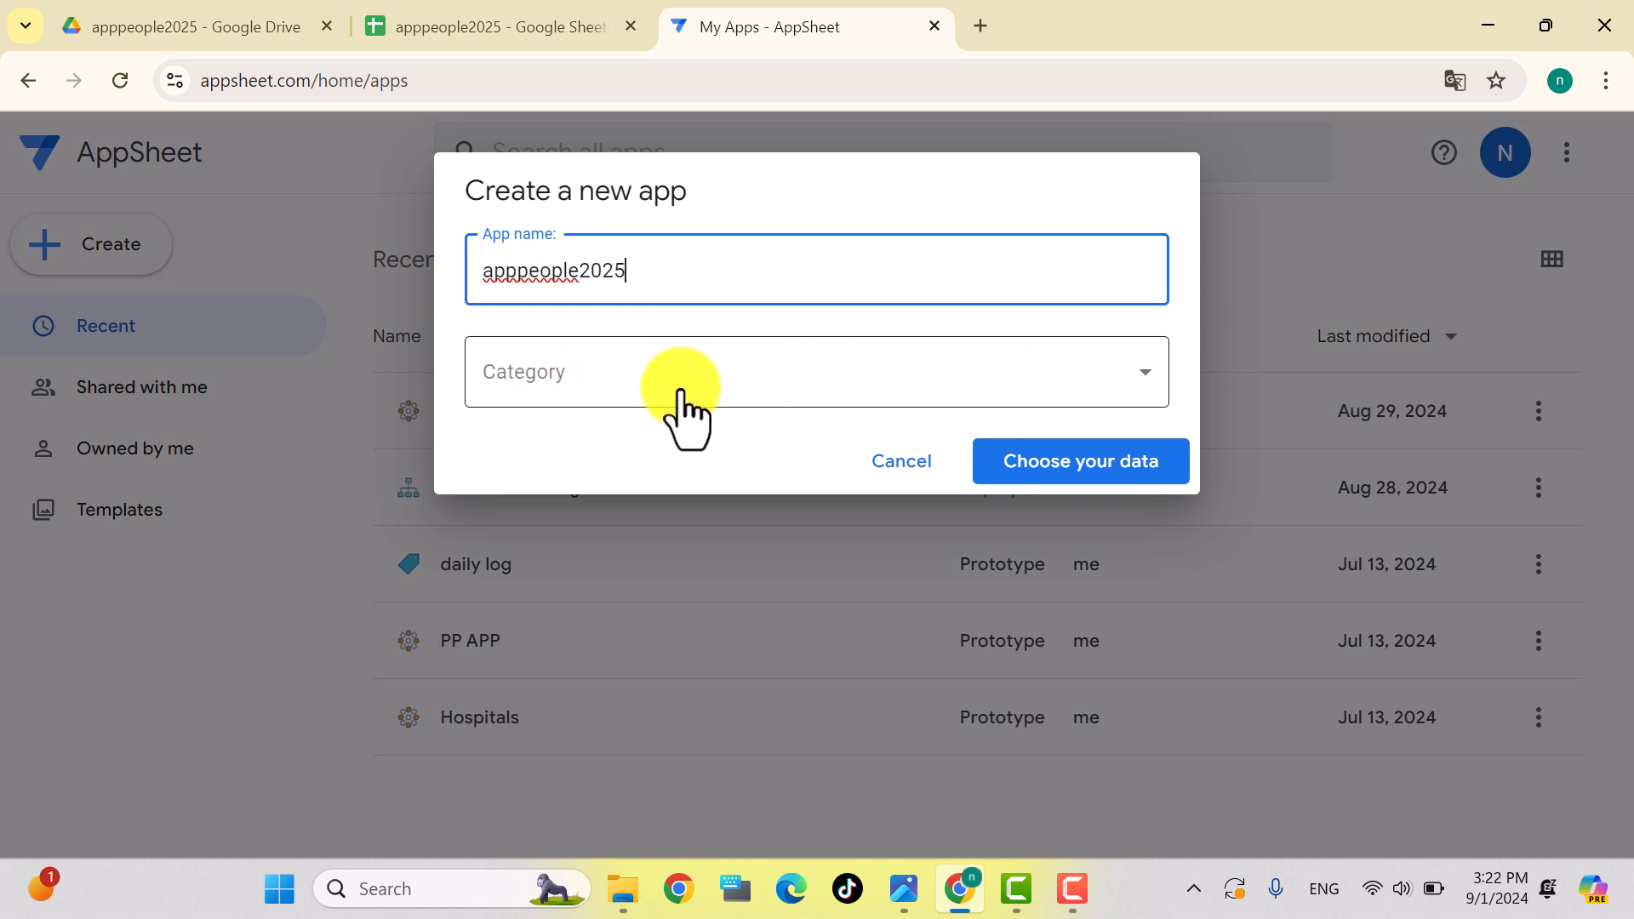
Step: Choose Google Sheets as the data source and open the apppeople2025 Drive folder in the picker
click(1084, 472)
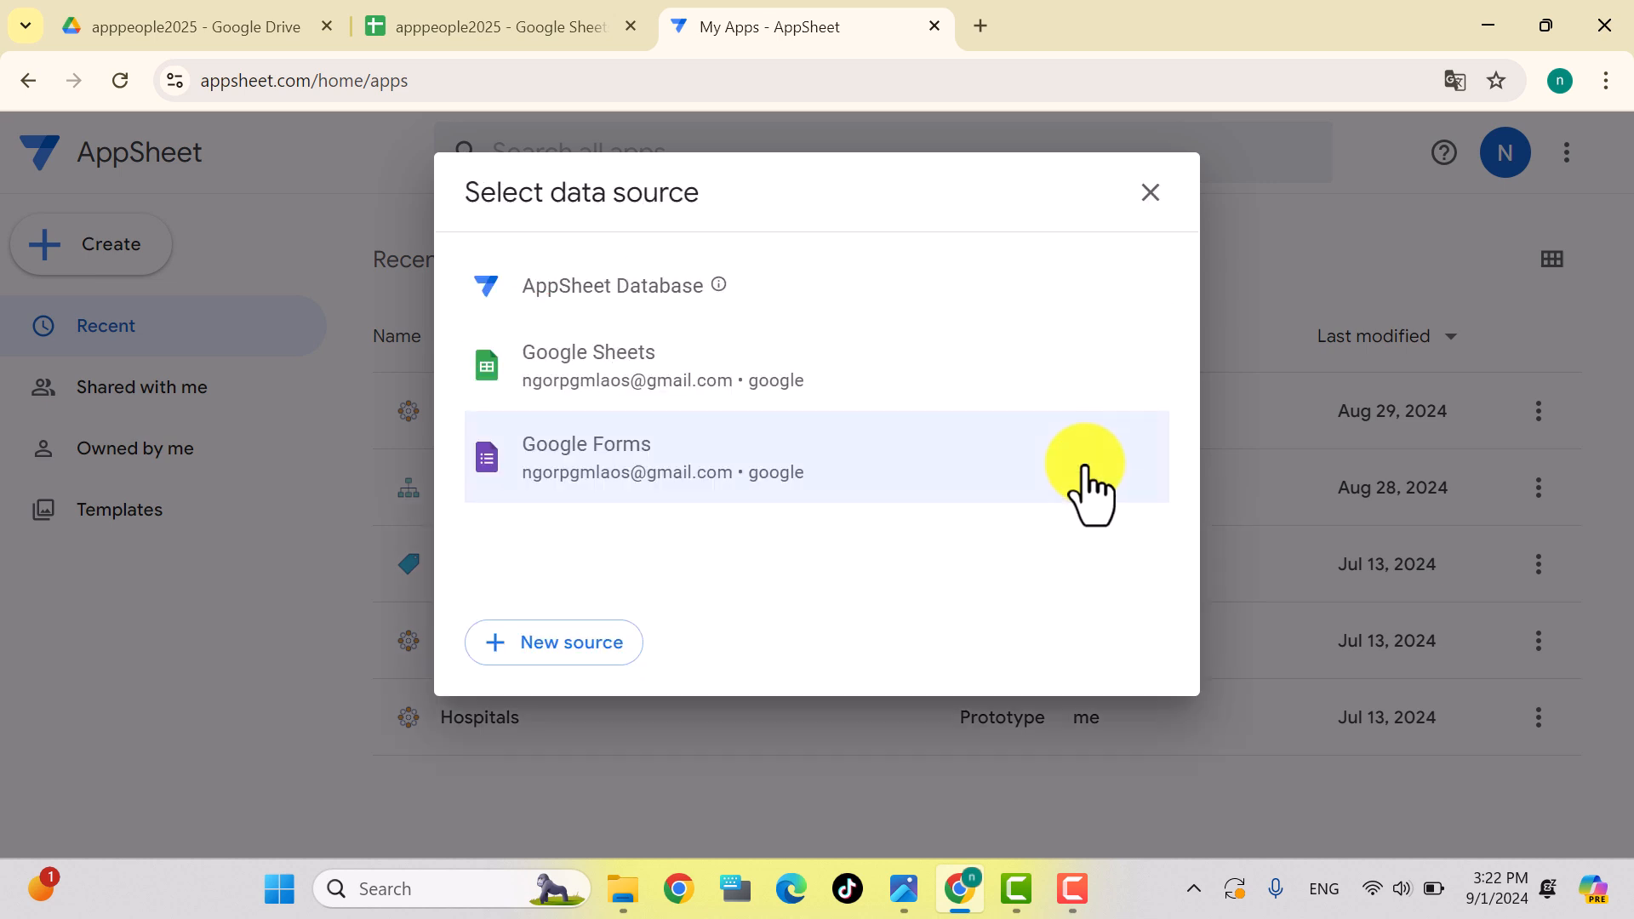
click(626, 384)
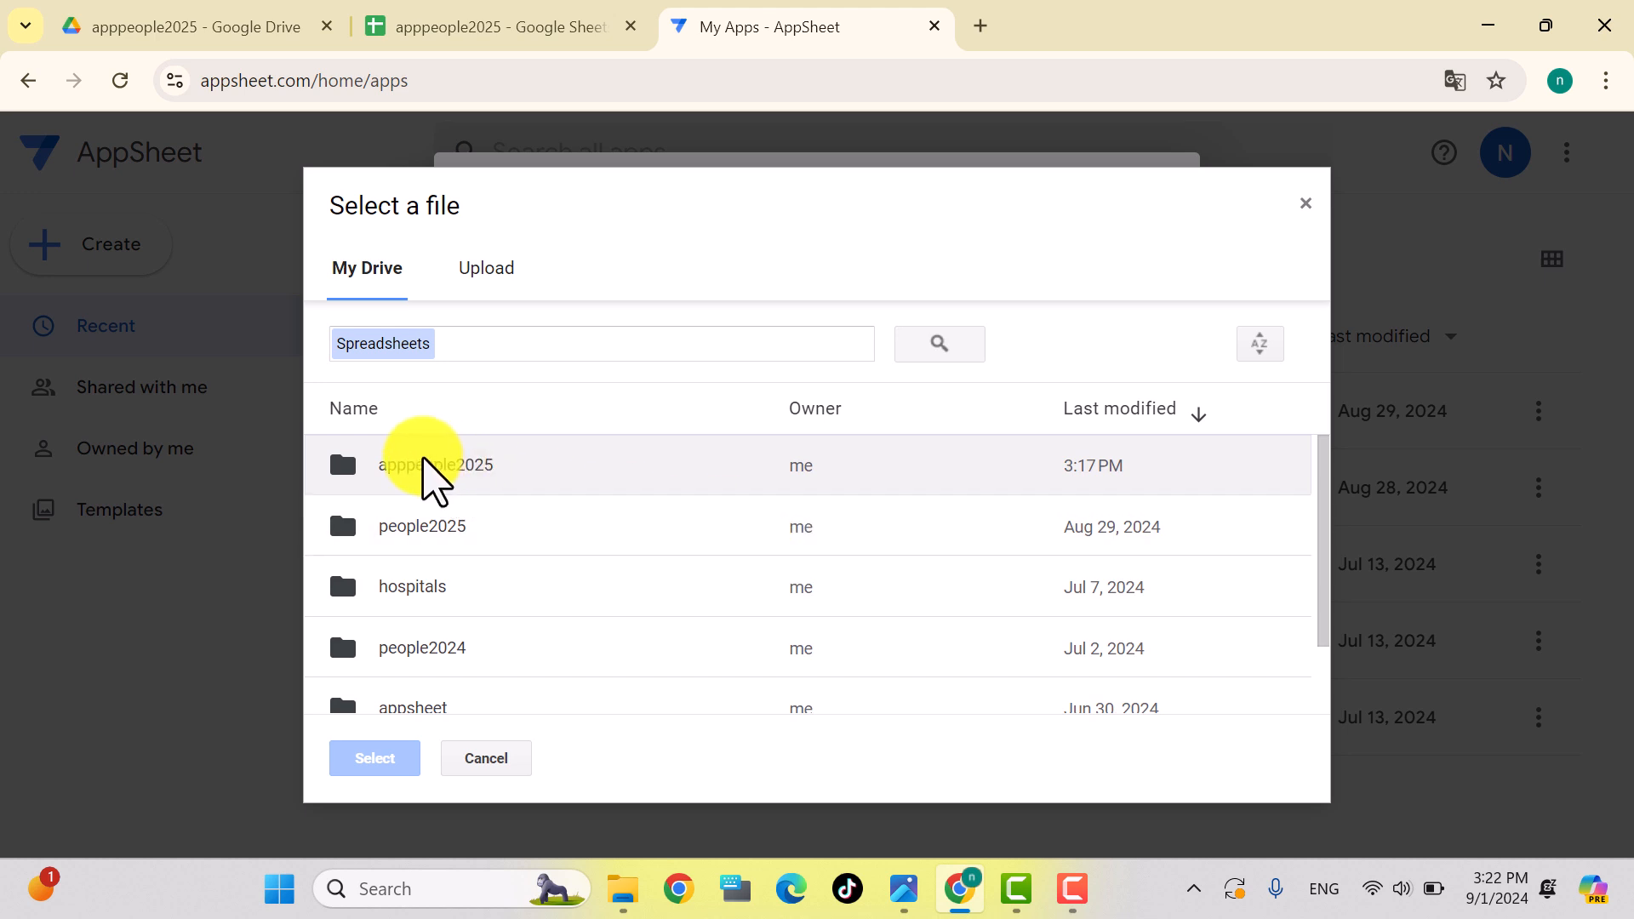
double_click(423, 467)
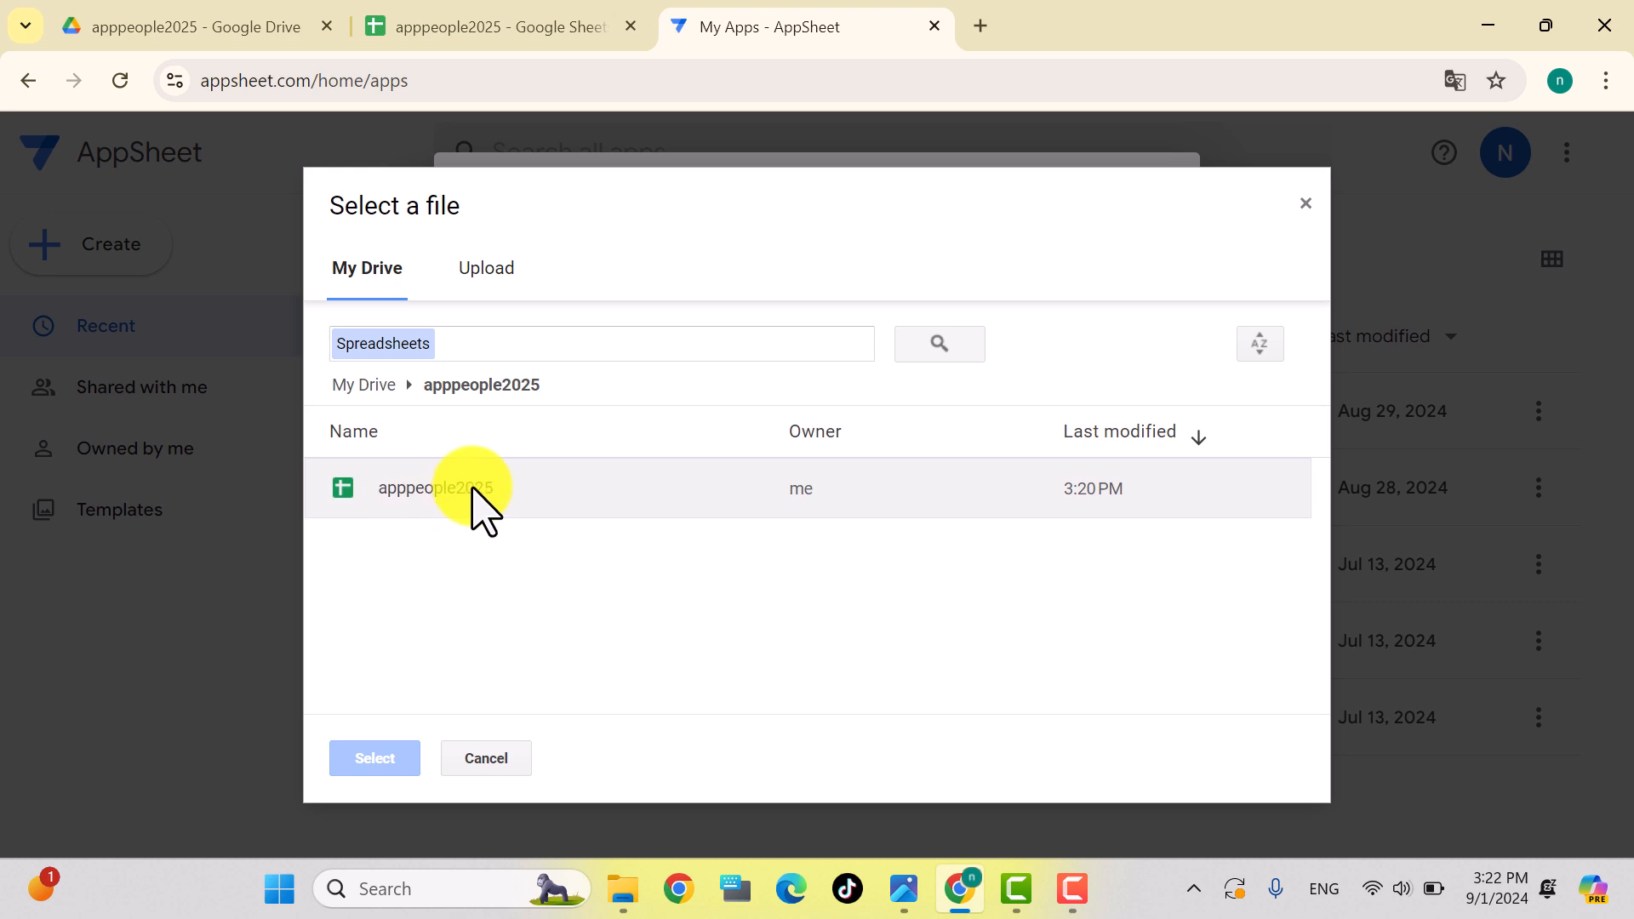
click(451, 28)
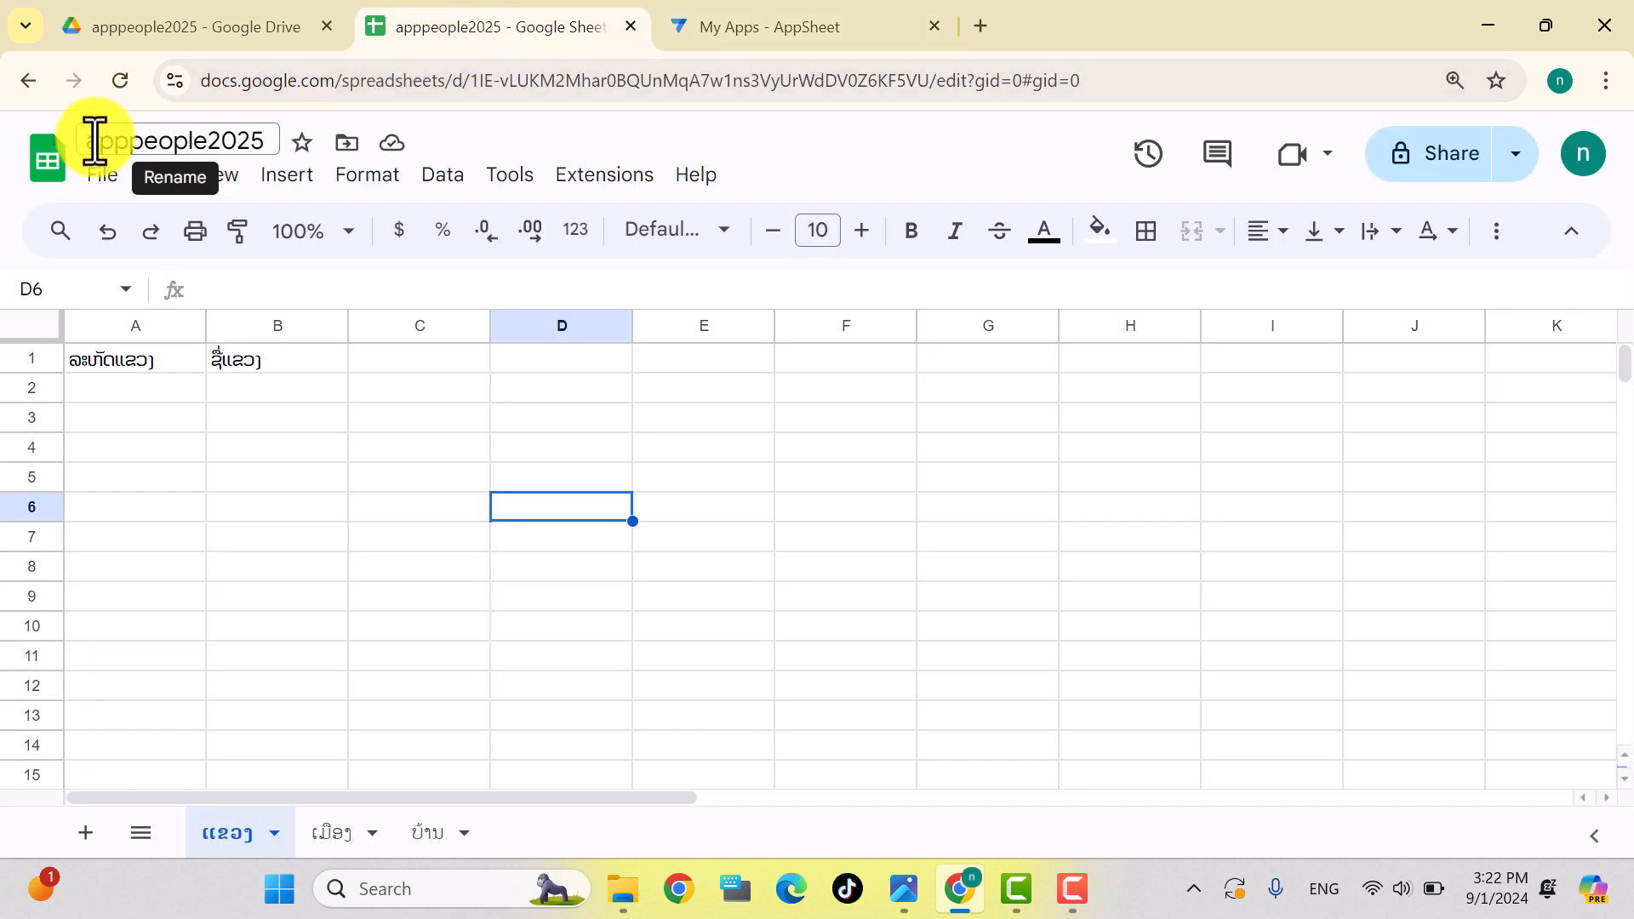
click(749, 30)
Step: Select the apppeople2025 spreadsheet as the app's data and open the new app's editor
click(442, 504)
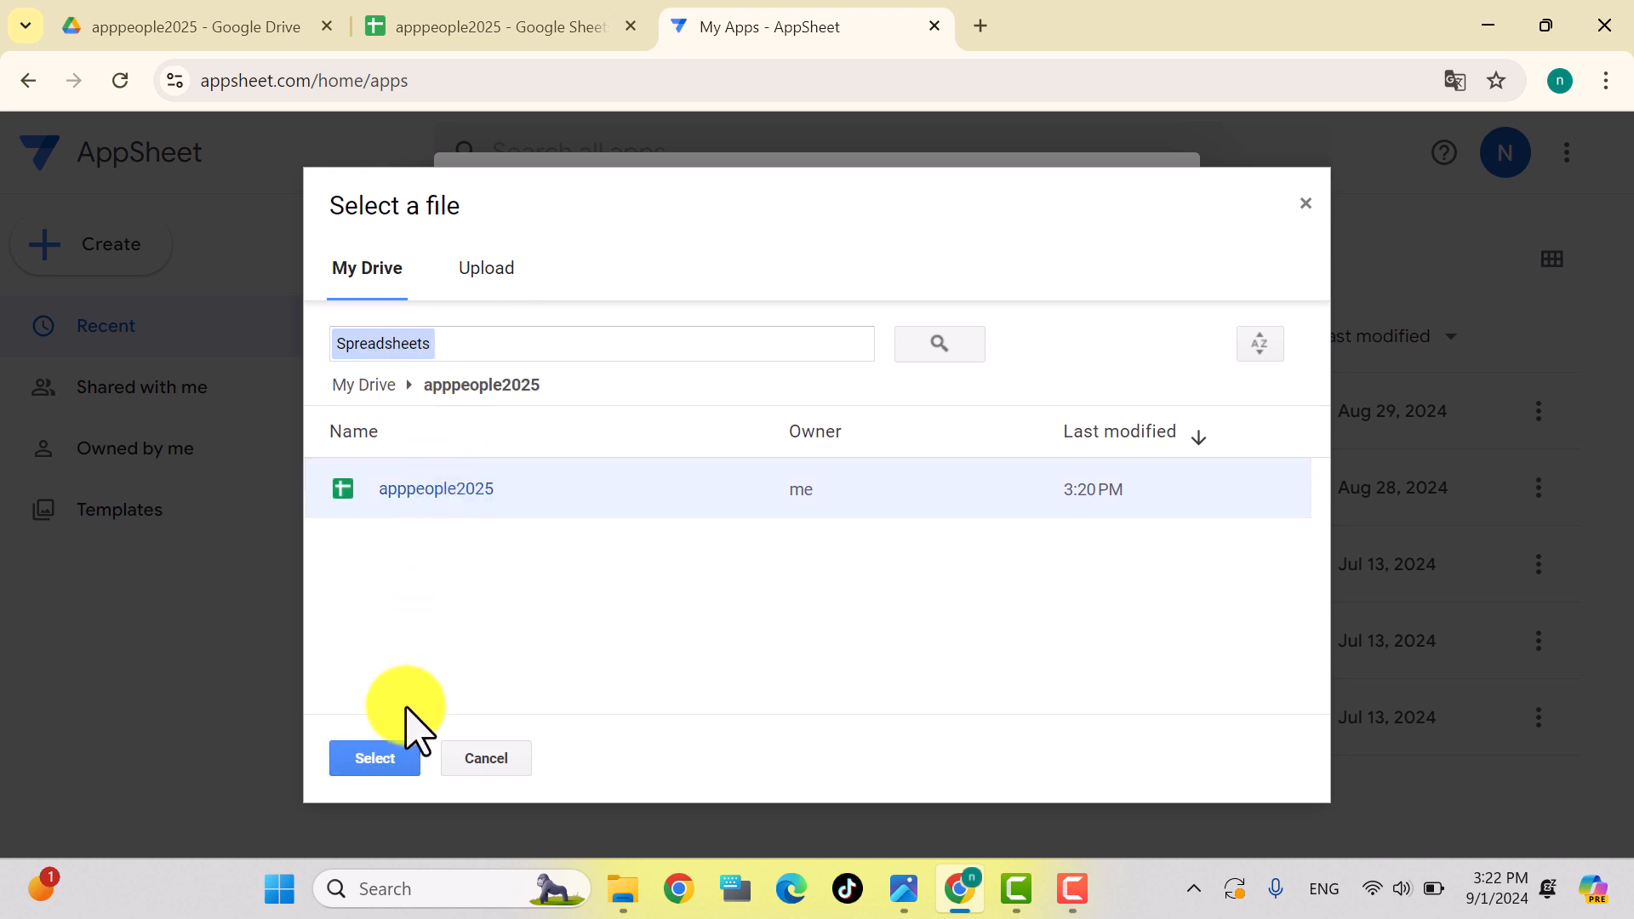
click(390, 766)
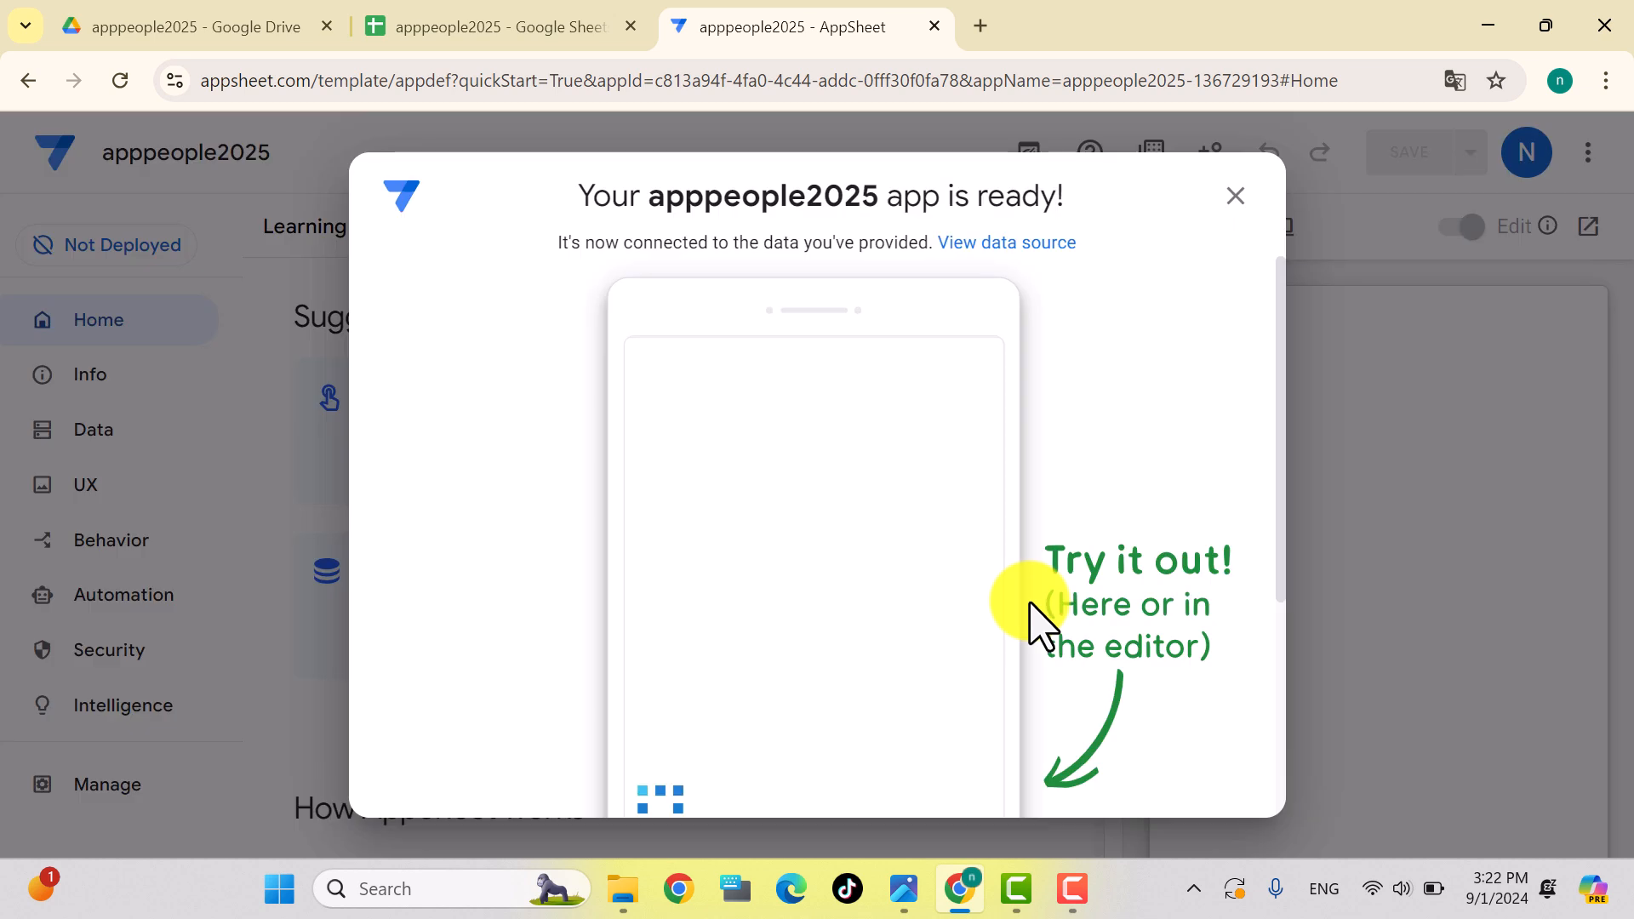
scroll(1035, 613, down, 4)
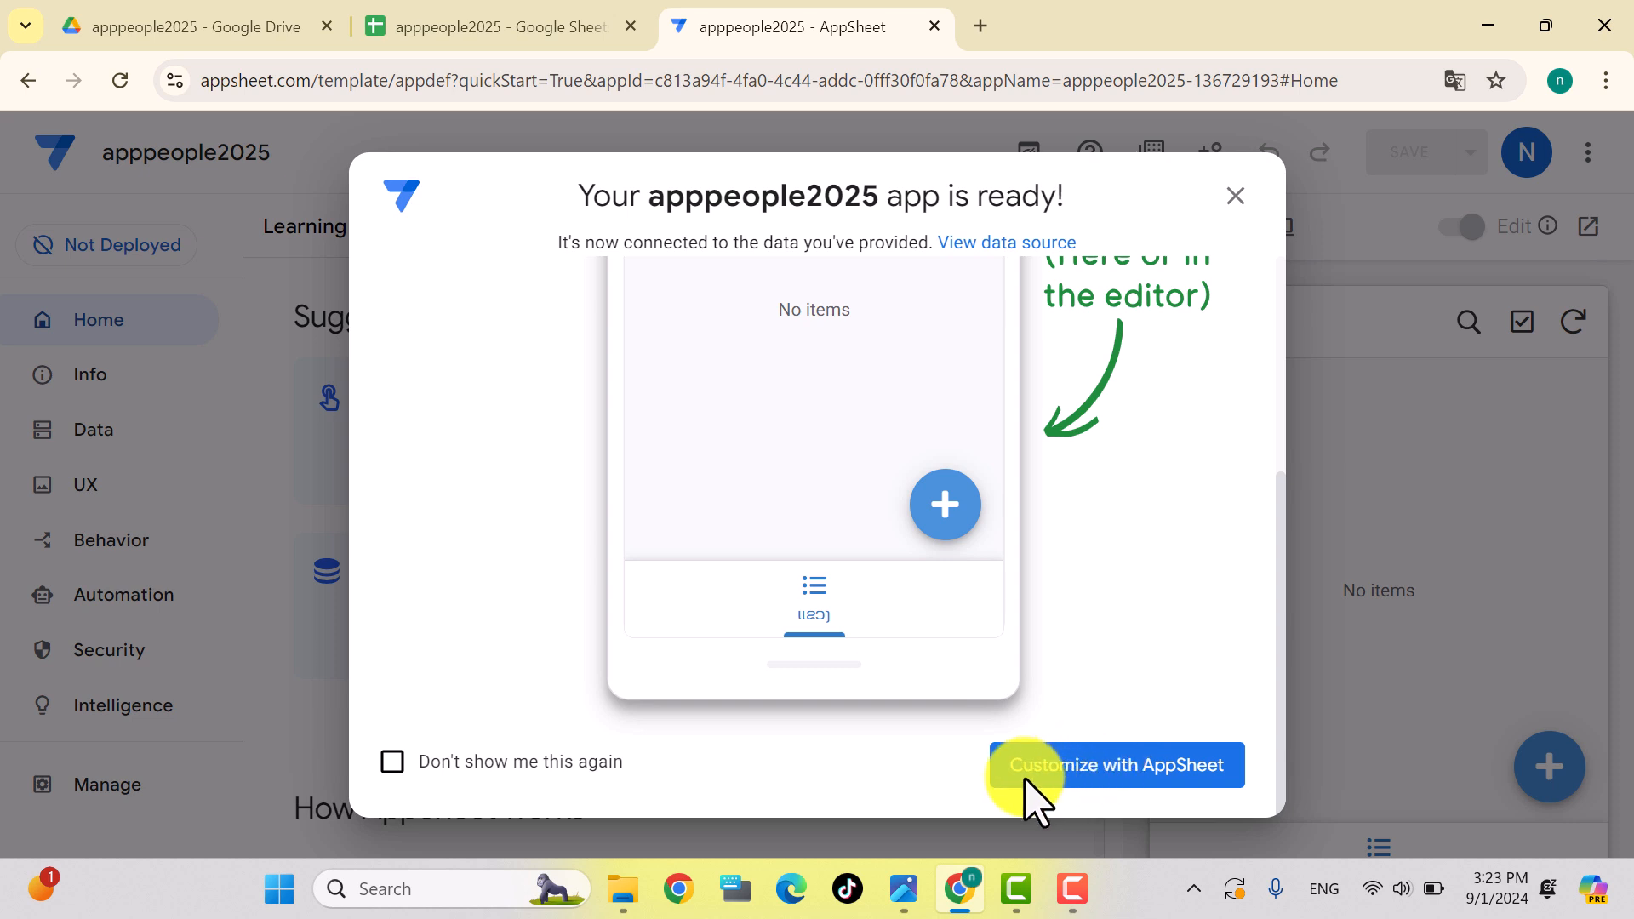
click(1105, 779)
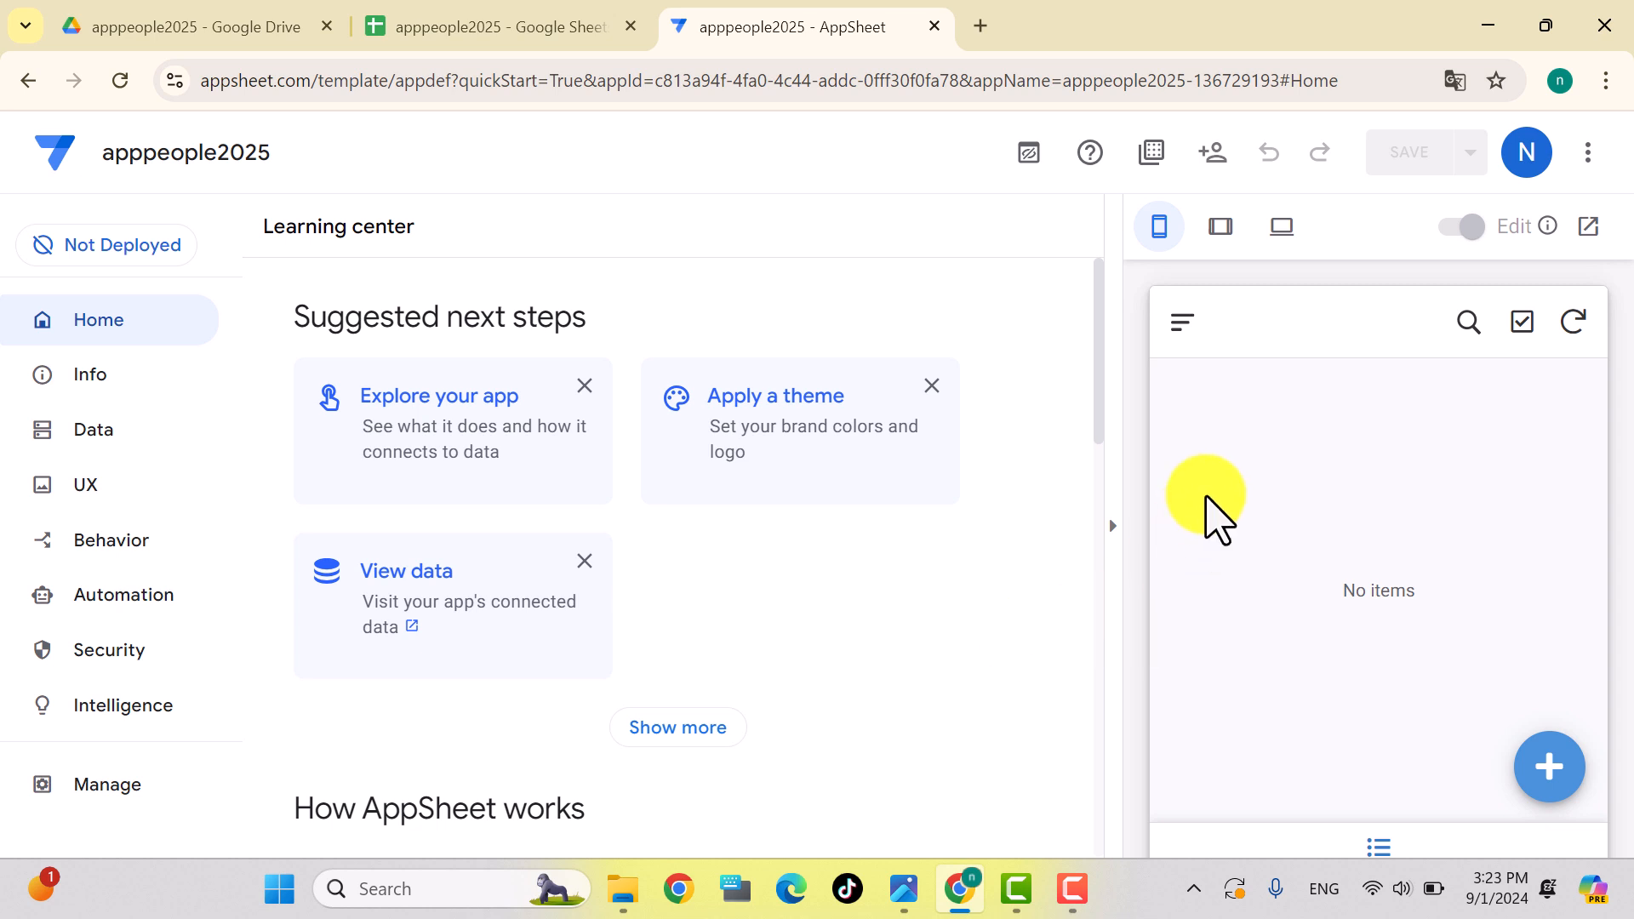
Step: Zoom the page out and add a first province record with code 1 and its name
key(ctrl+minus)
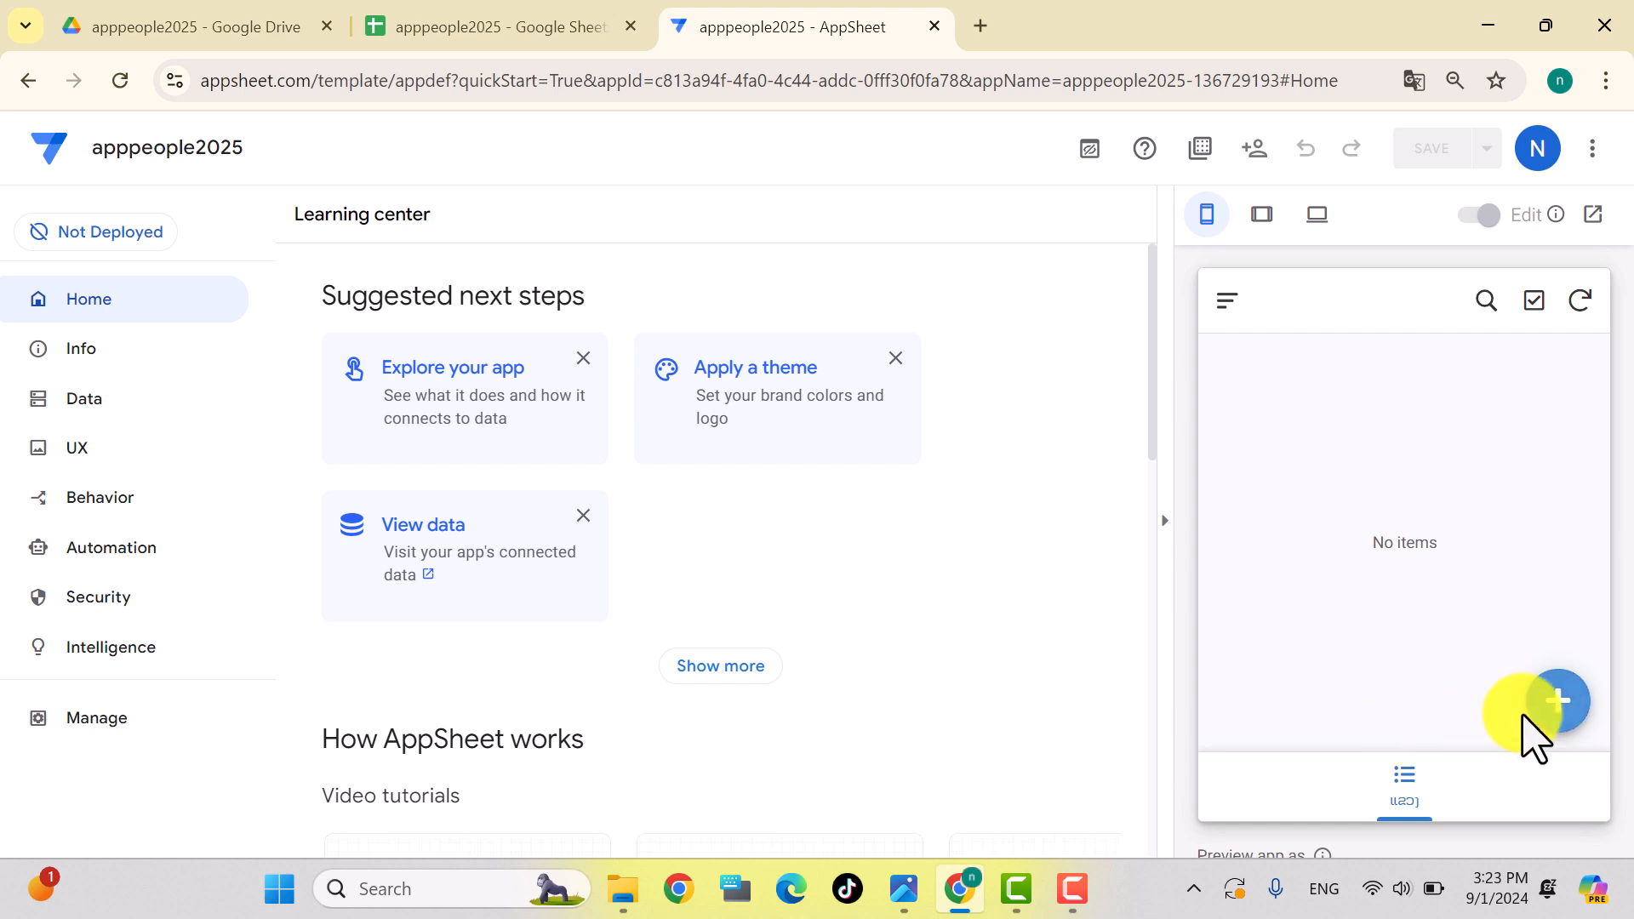
click(1563, 703)
click(1324, 417)
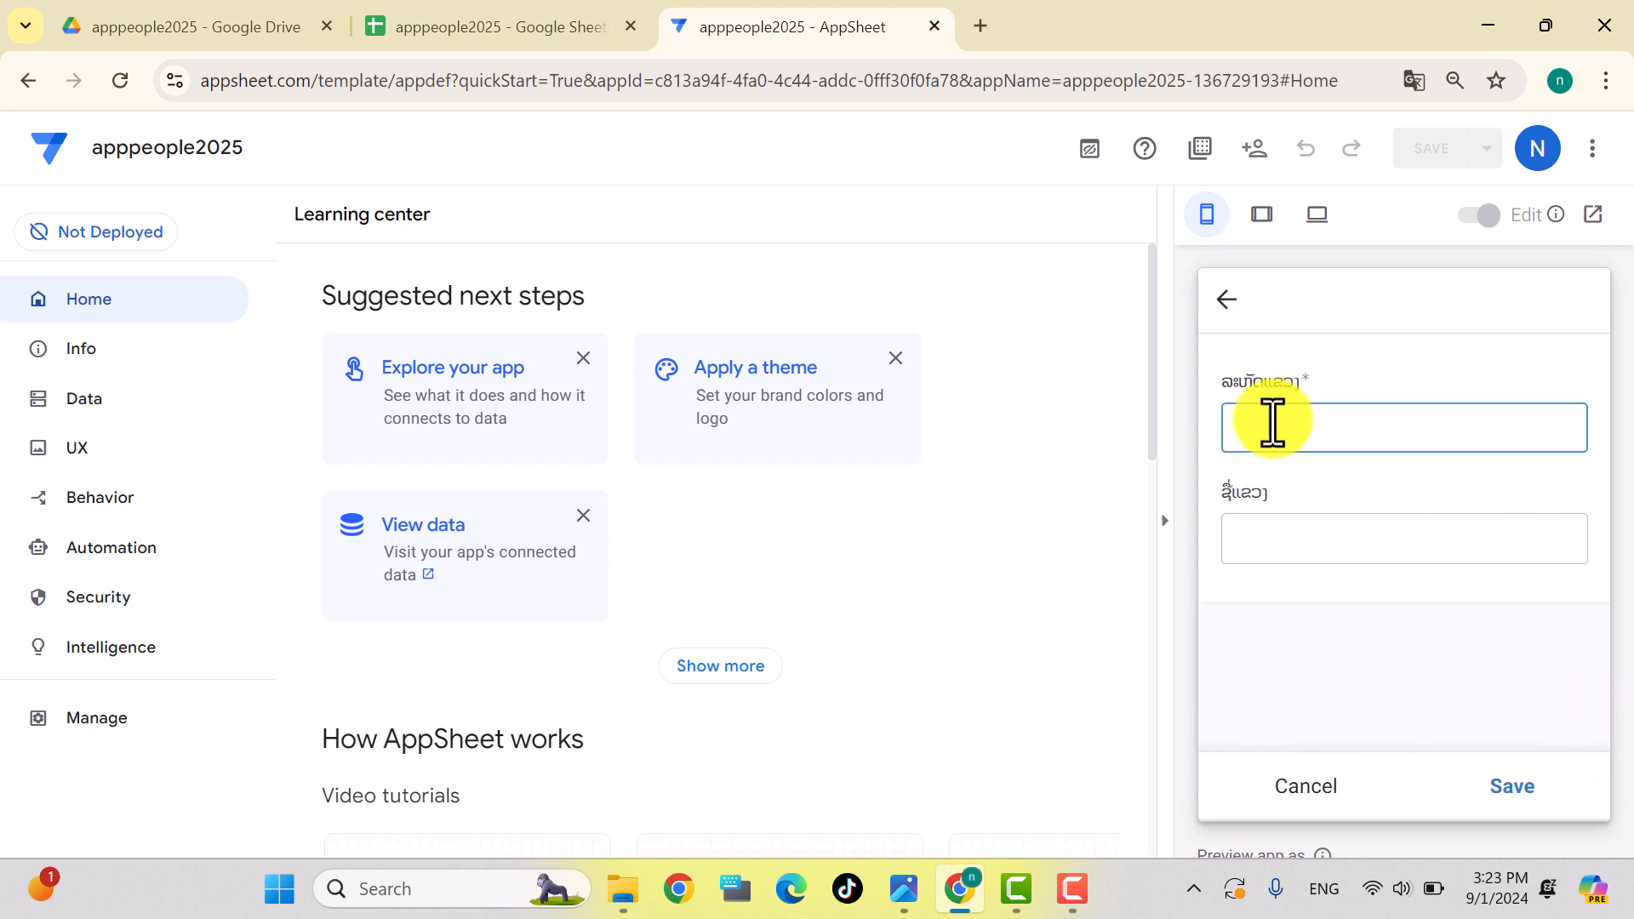
text(1)
click(1270, 542)
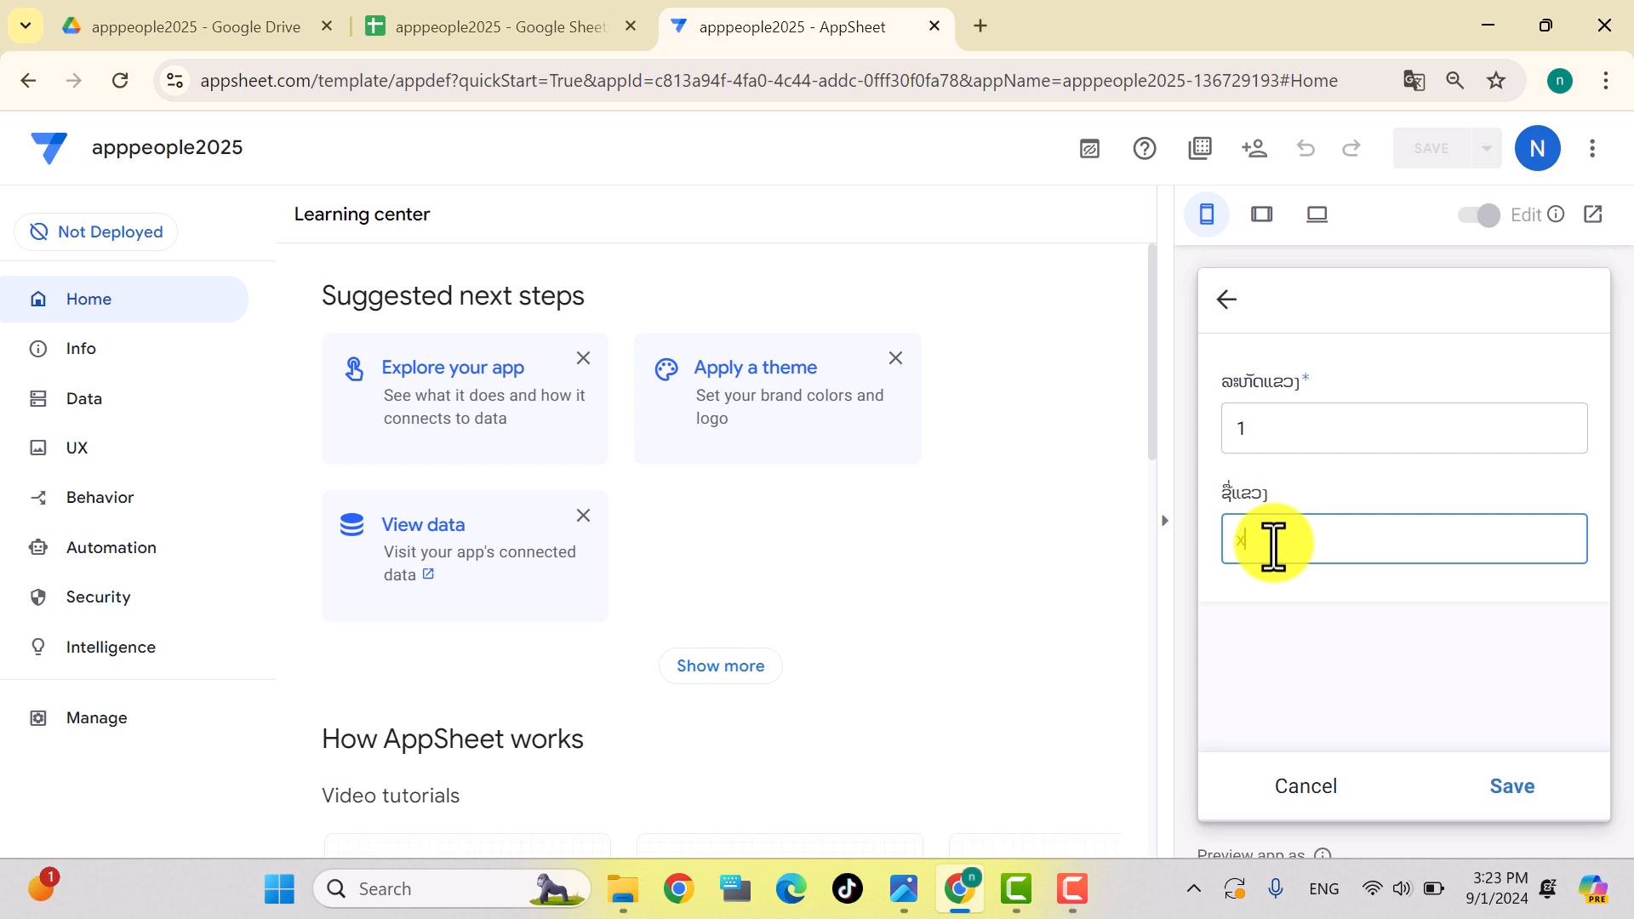
key(super+space)
key(super+space)
key(super+space)
key(super+space)
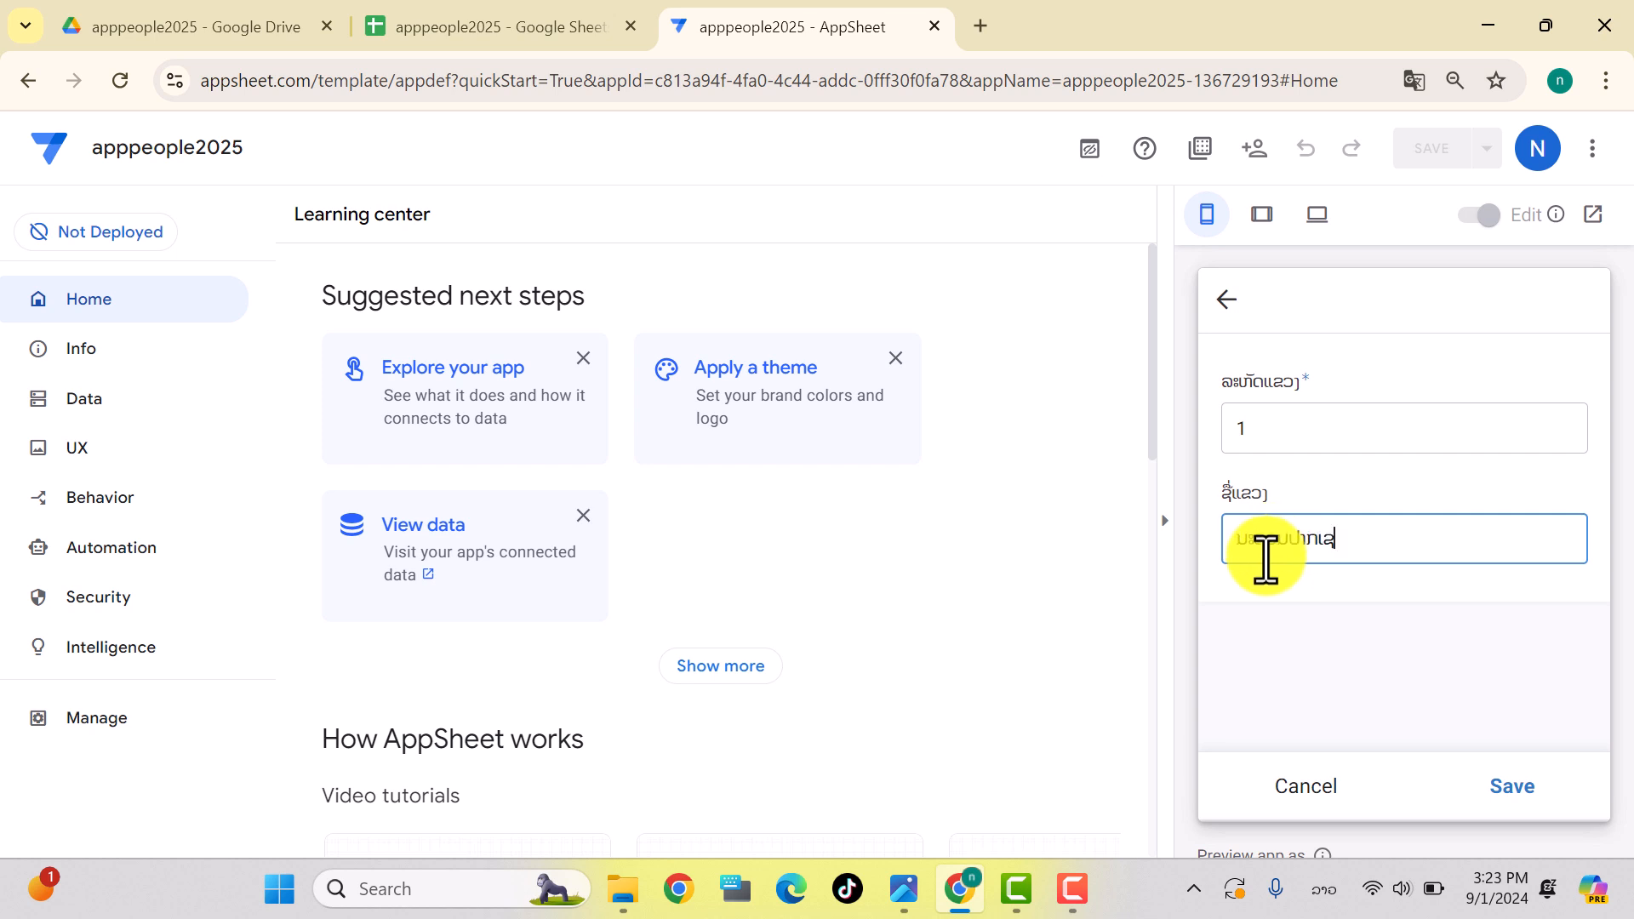
click(1508, 788)
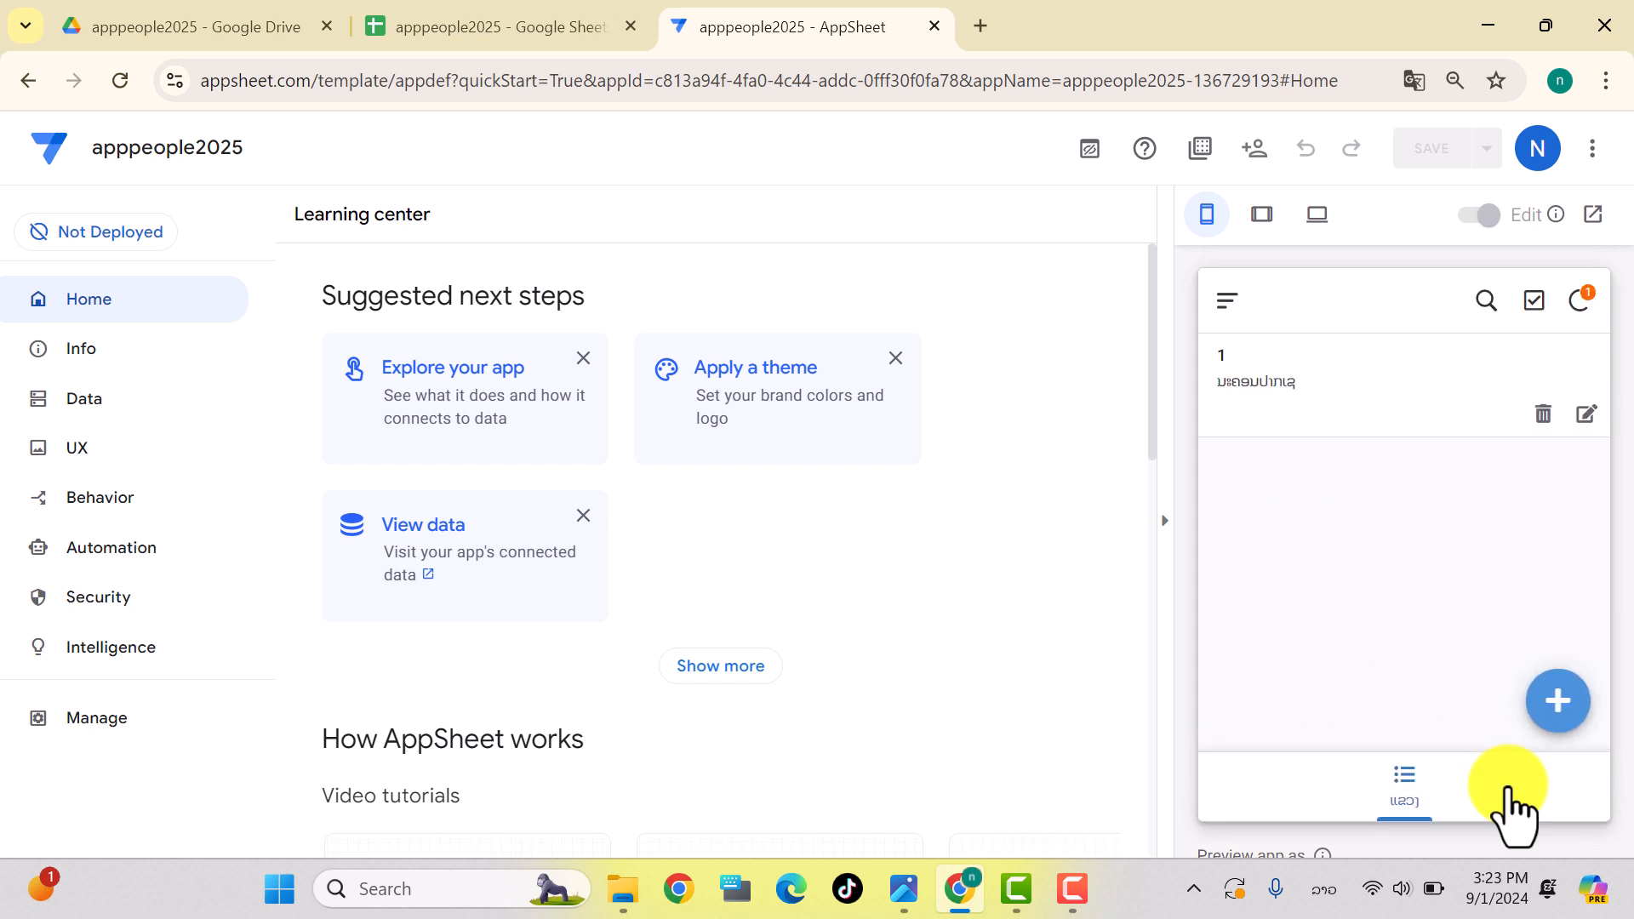
click(486, 28)
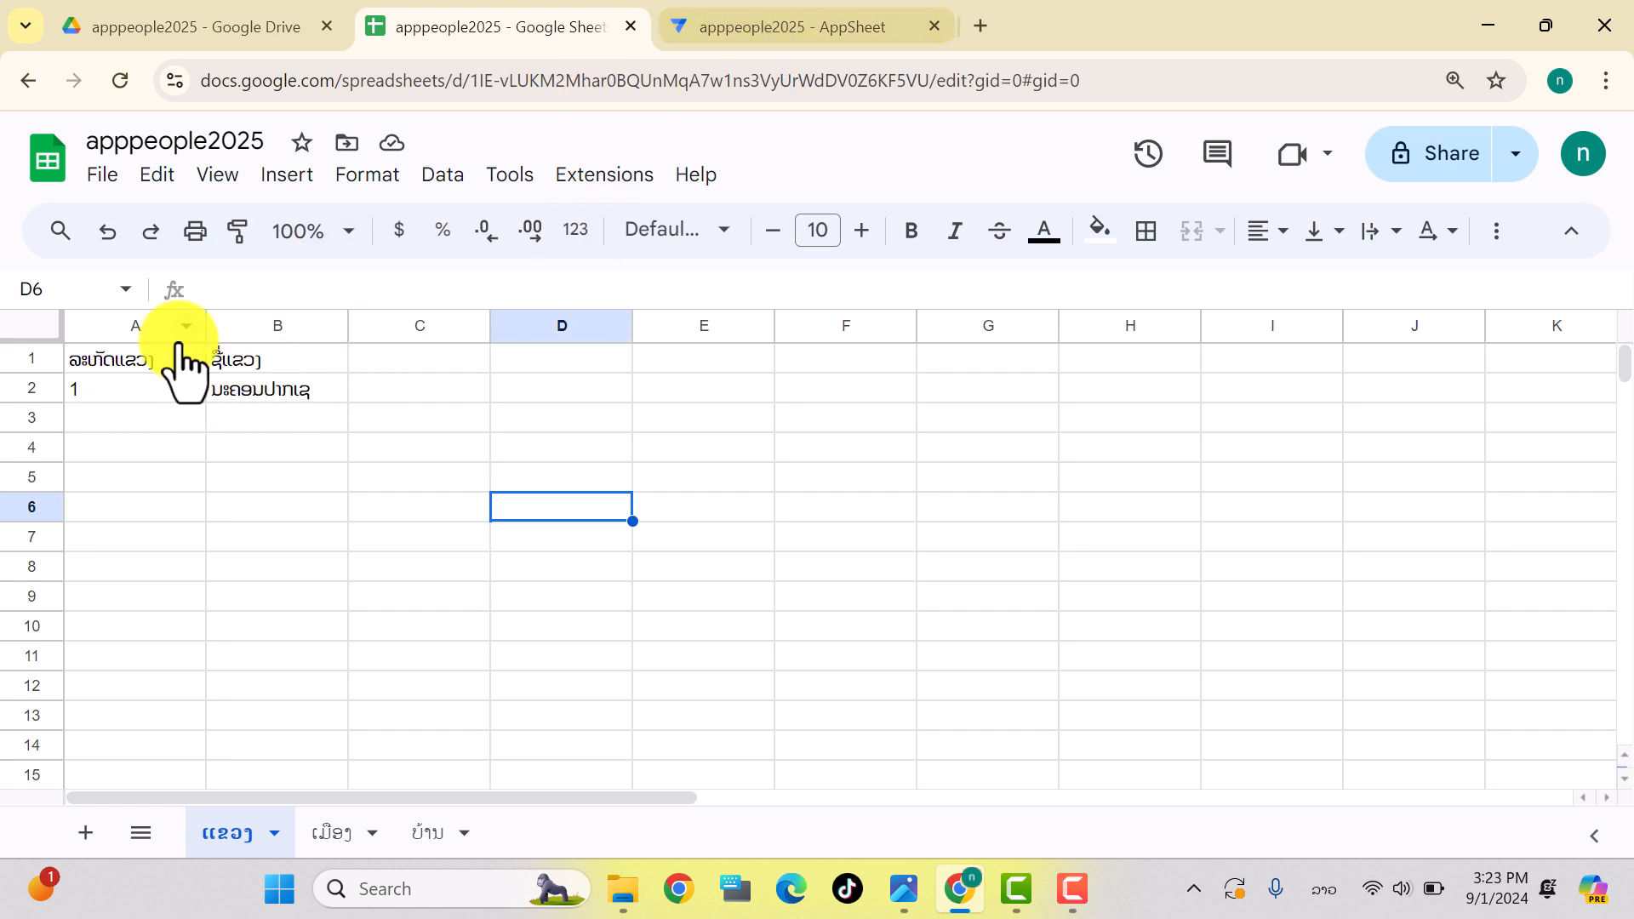
click(766, 26)
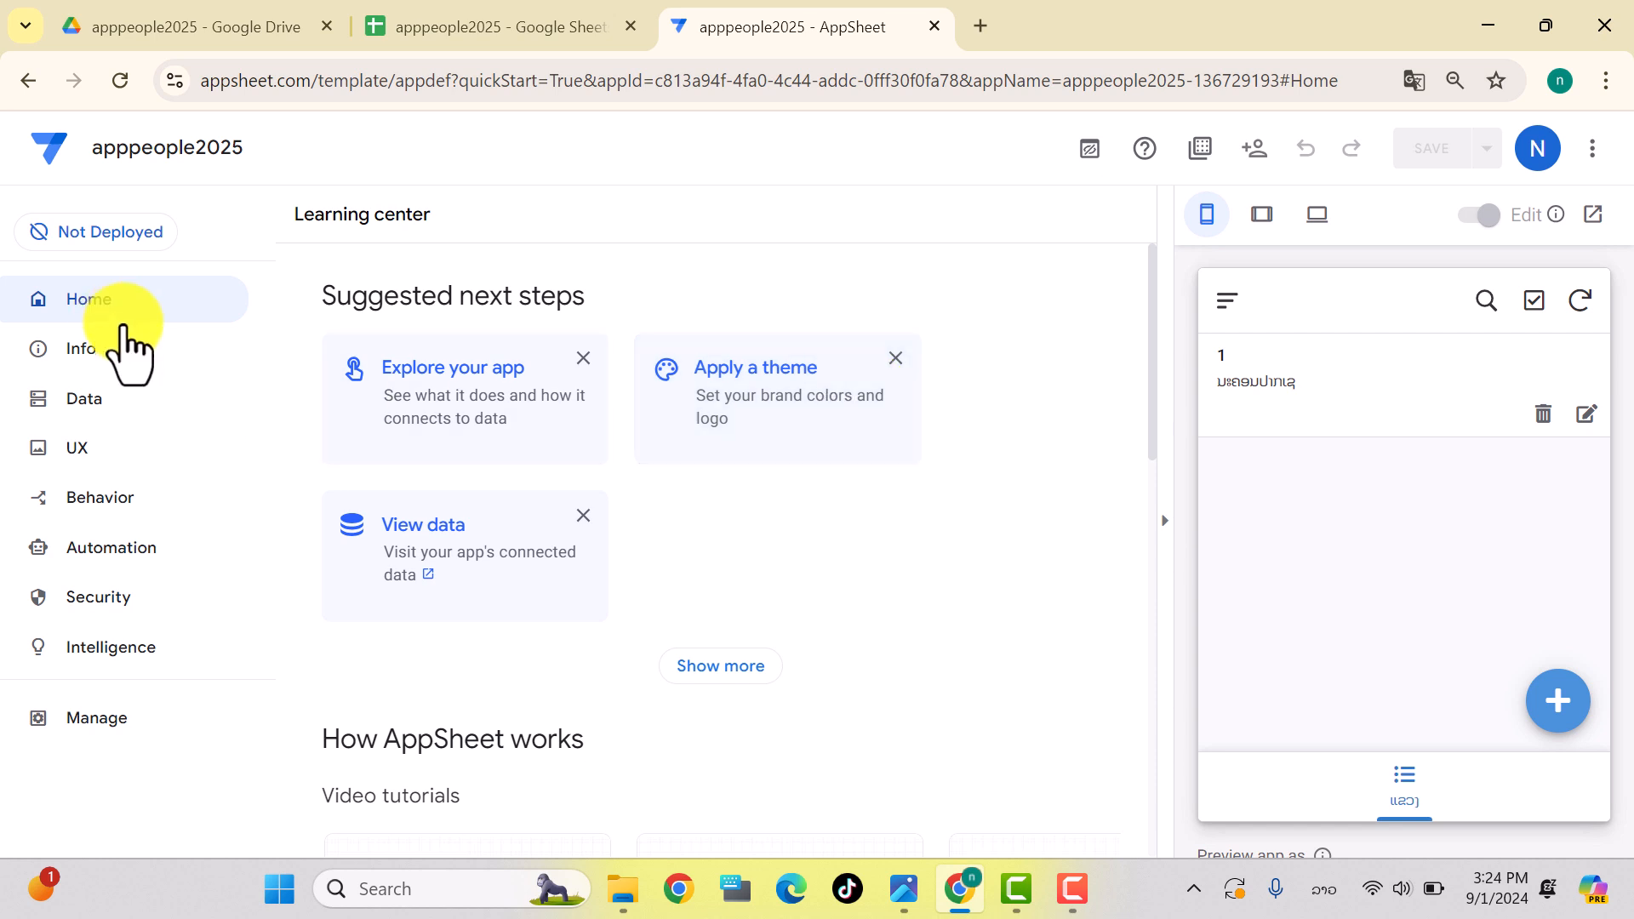
Step: Switch back to the legacy editor and open the ແຂວງ table's column list
click(88, 400)
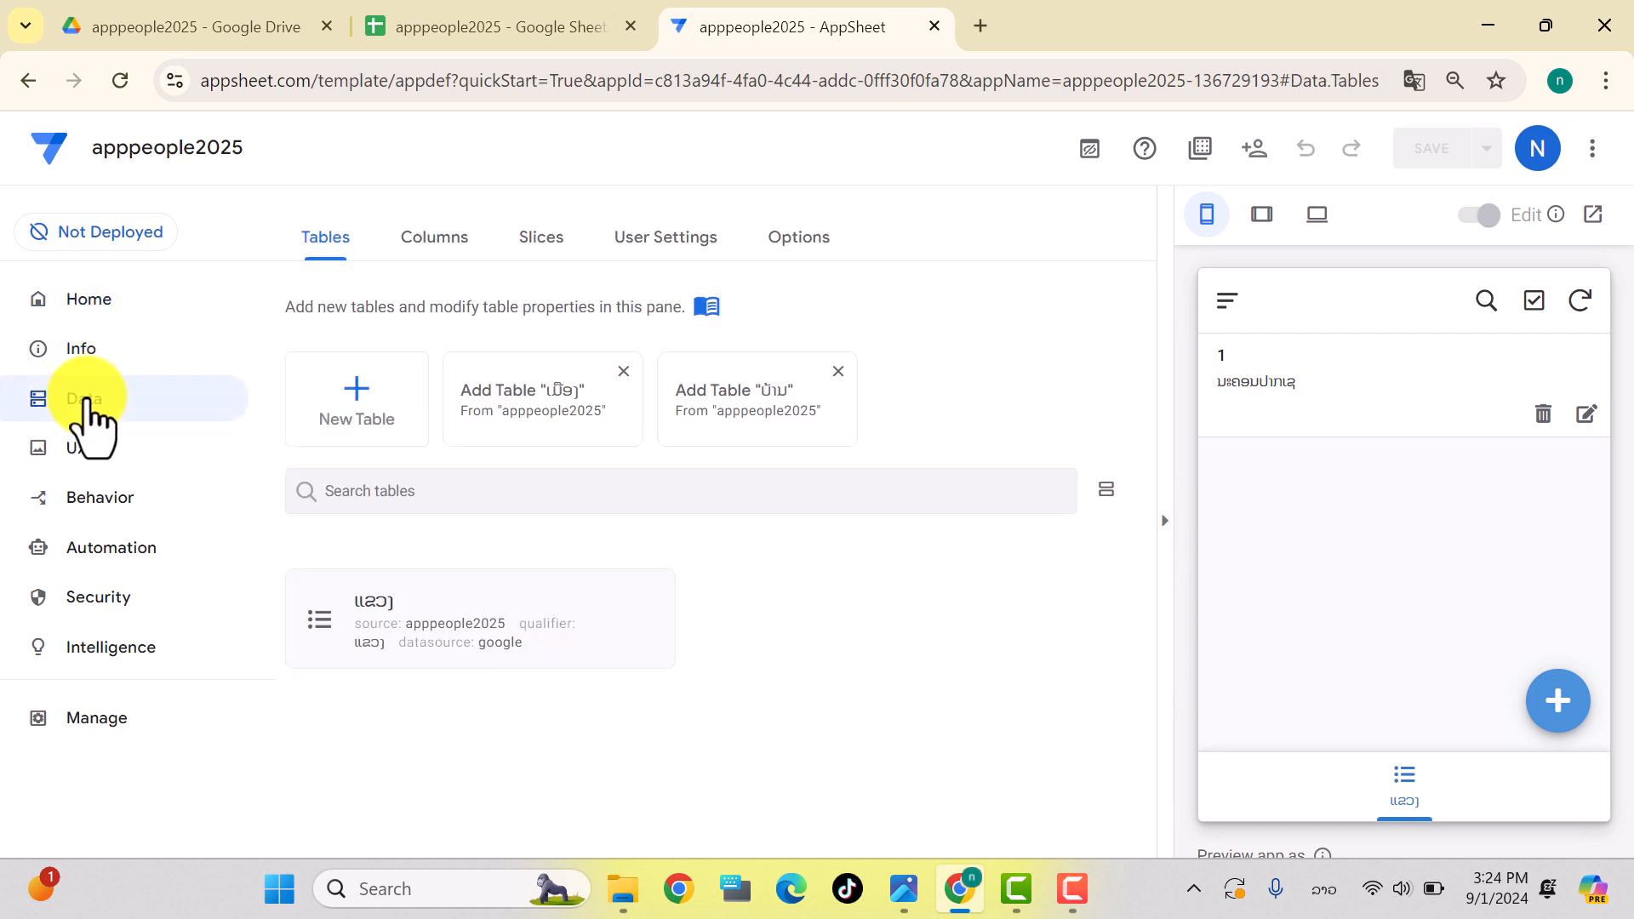
click(1092, 154)
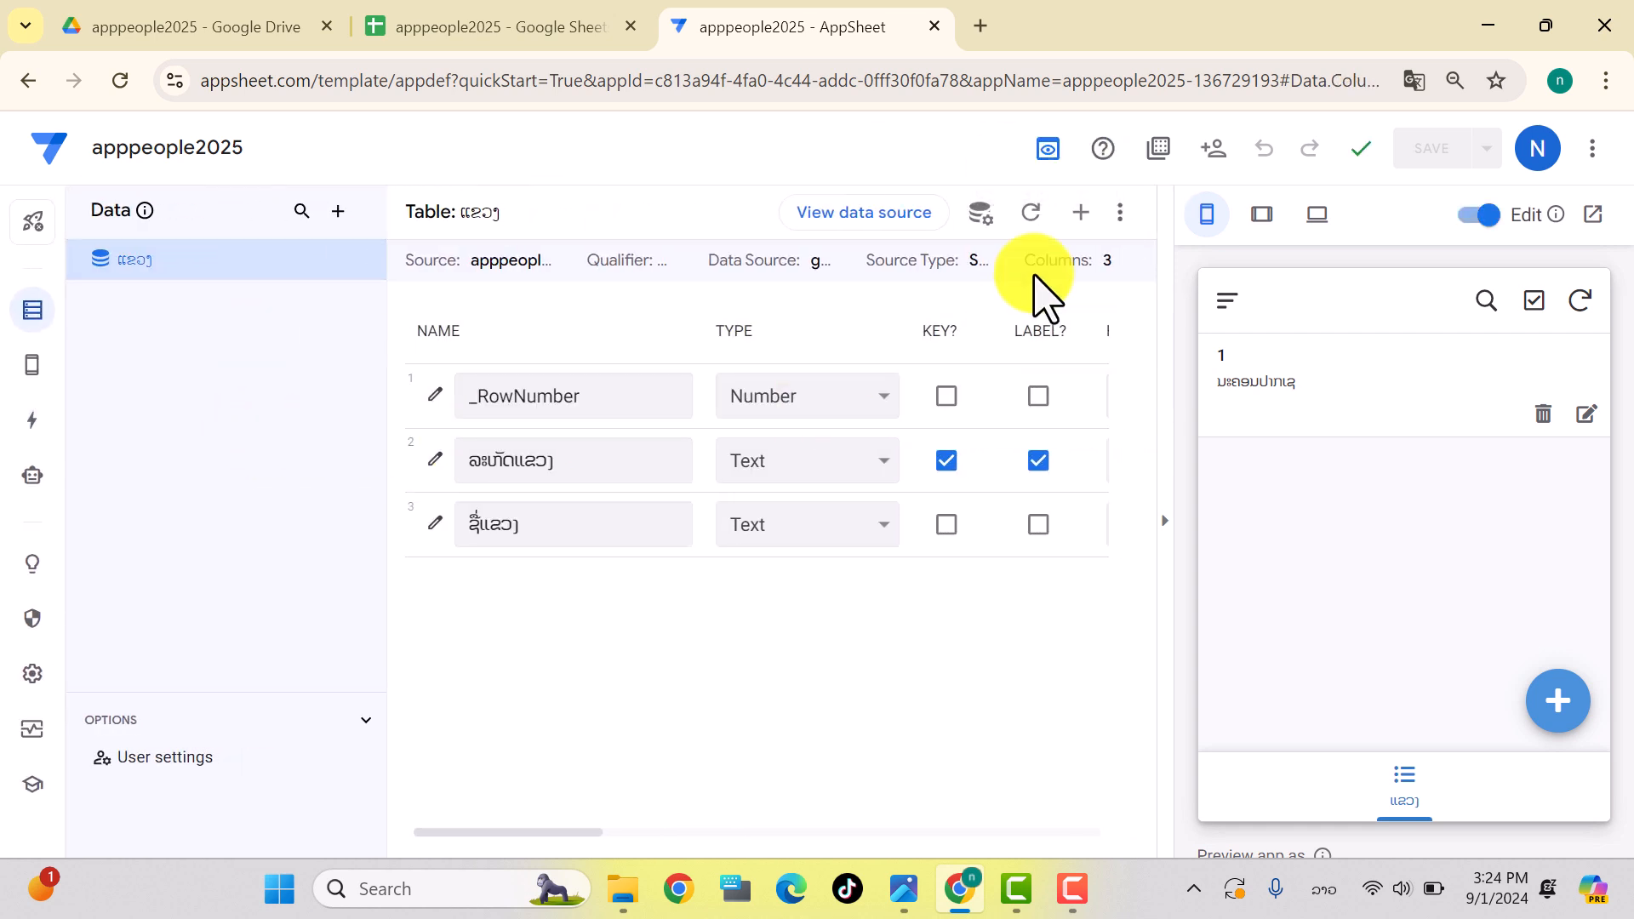
click(1054, 157)
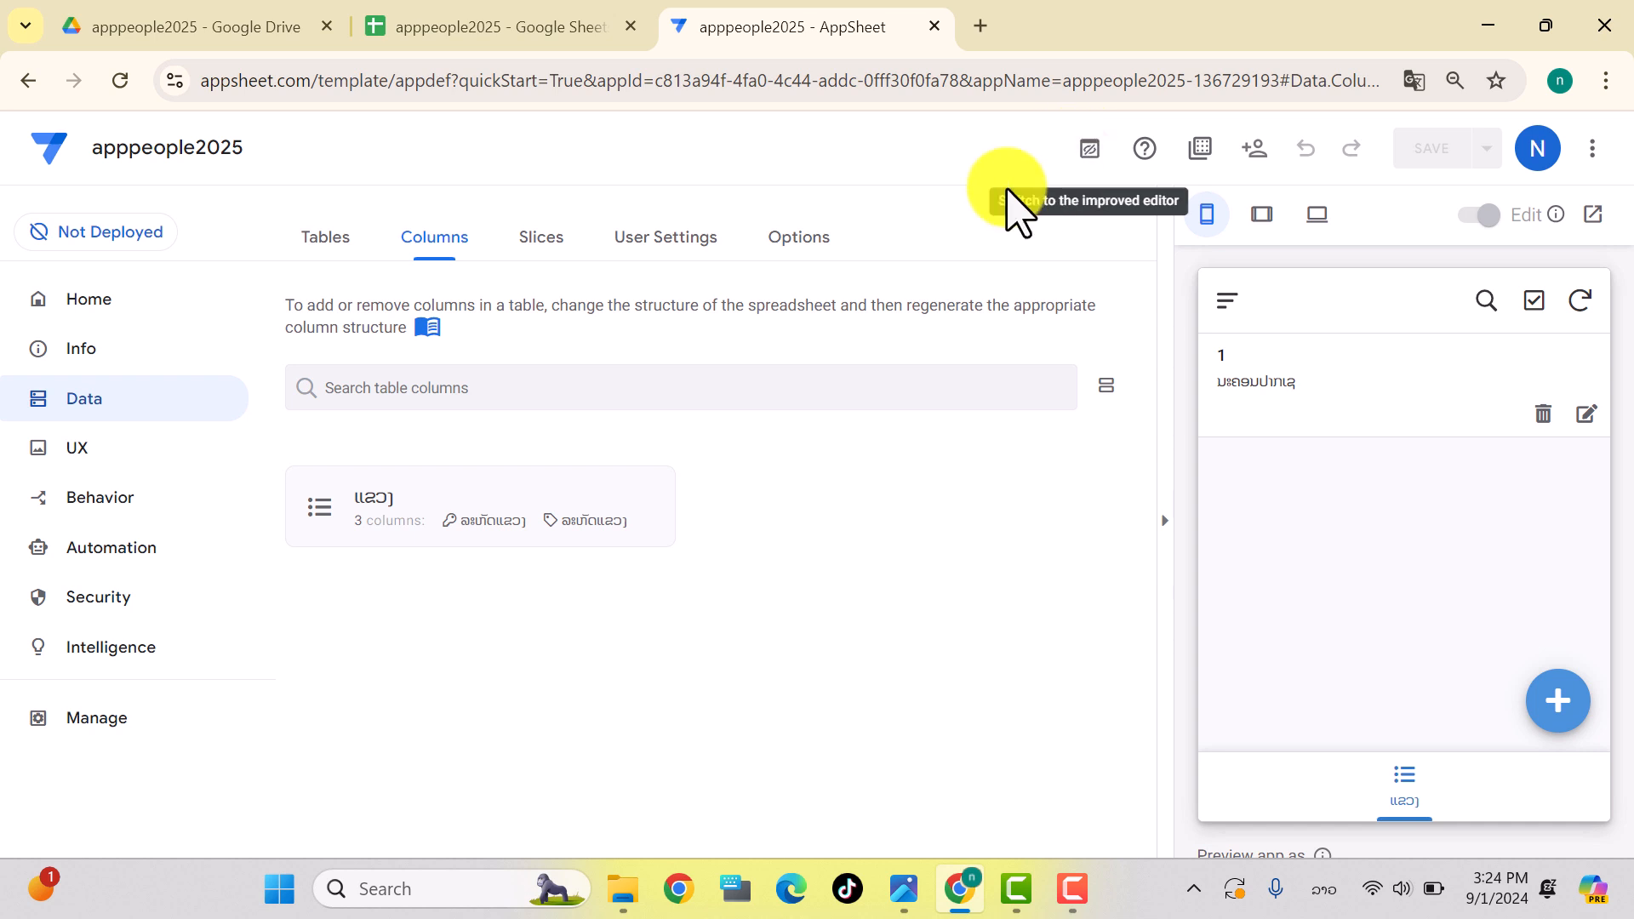
click(320, 510)
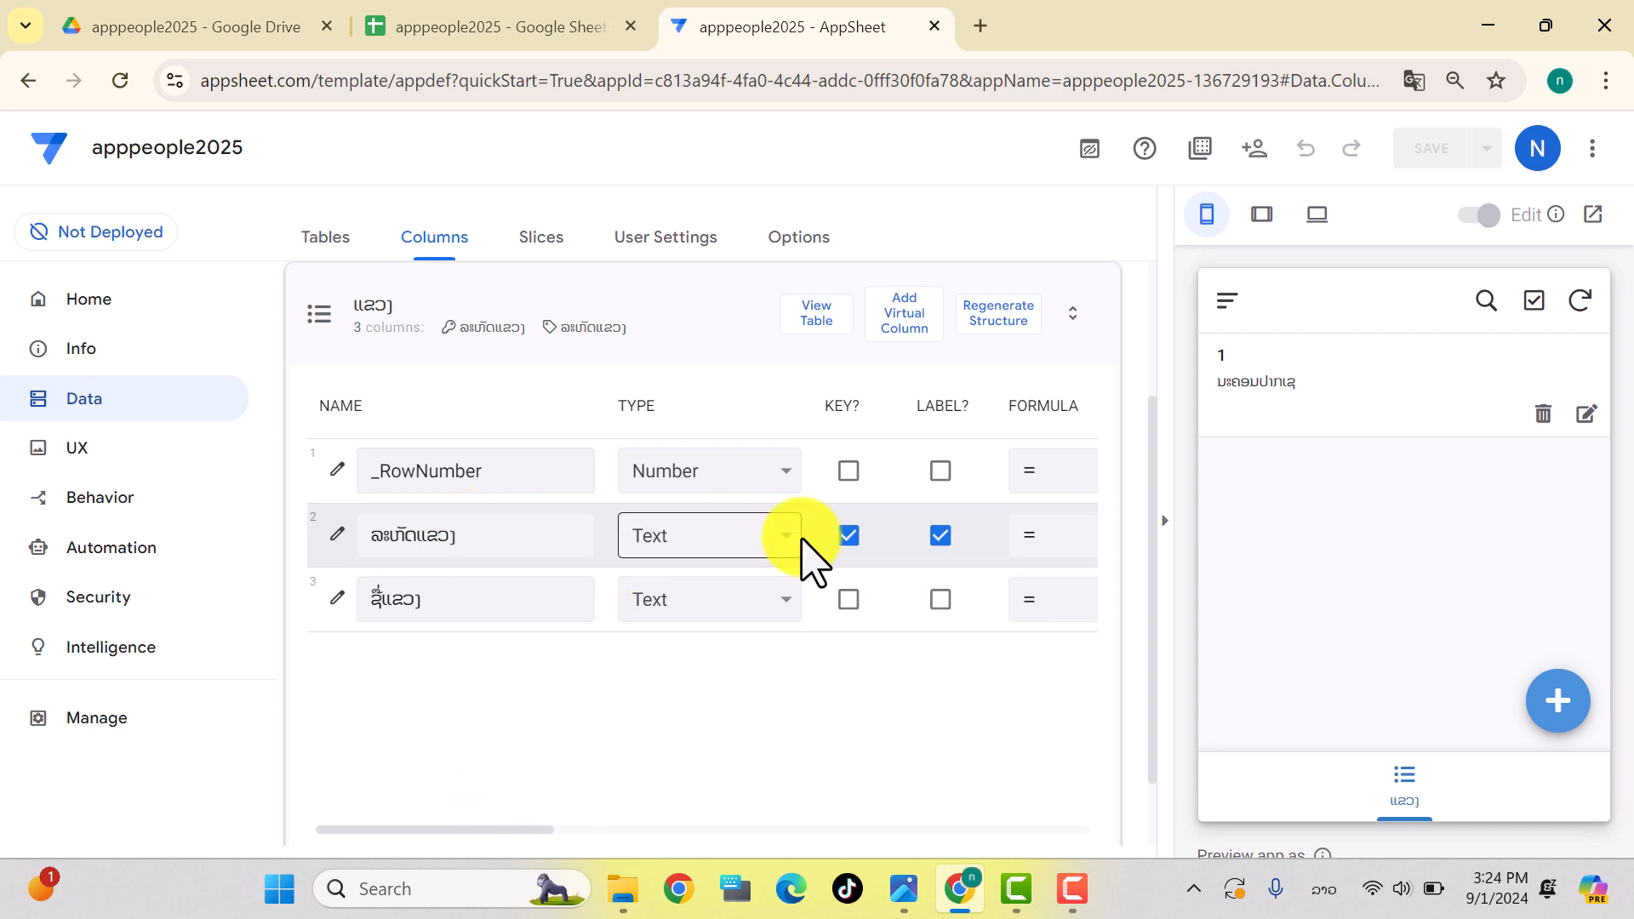
Step: Make ຊື່ແຂວງ the label column instead of ລະຫັດແຂວງ
click(941, 601)
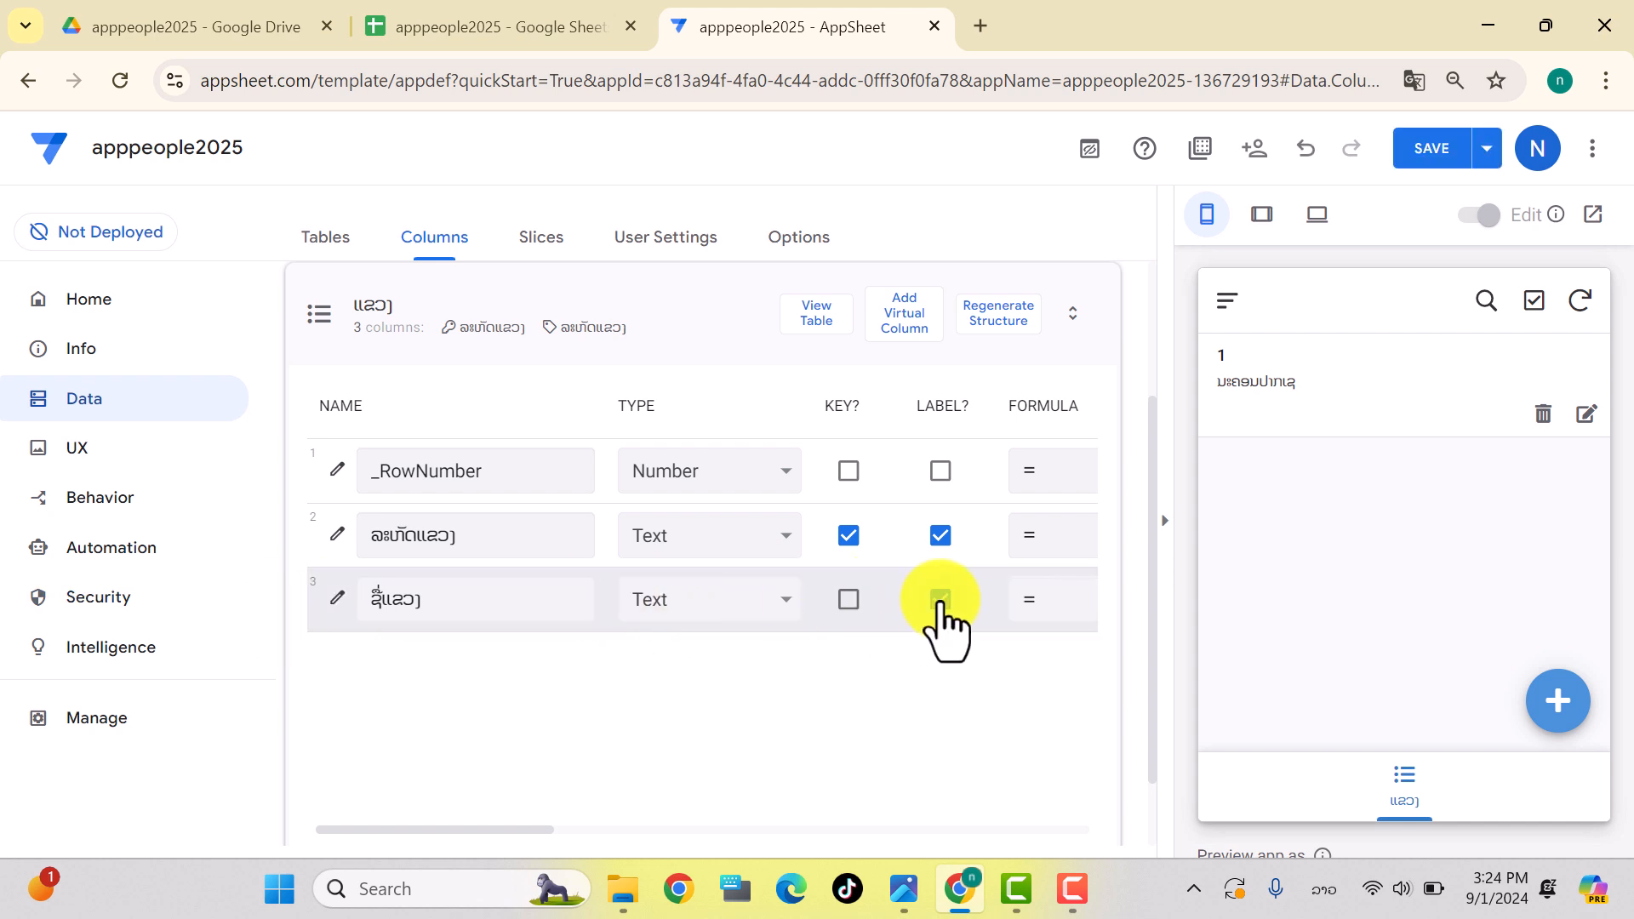
click(939, 536)
click(941, 599)
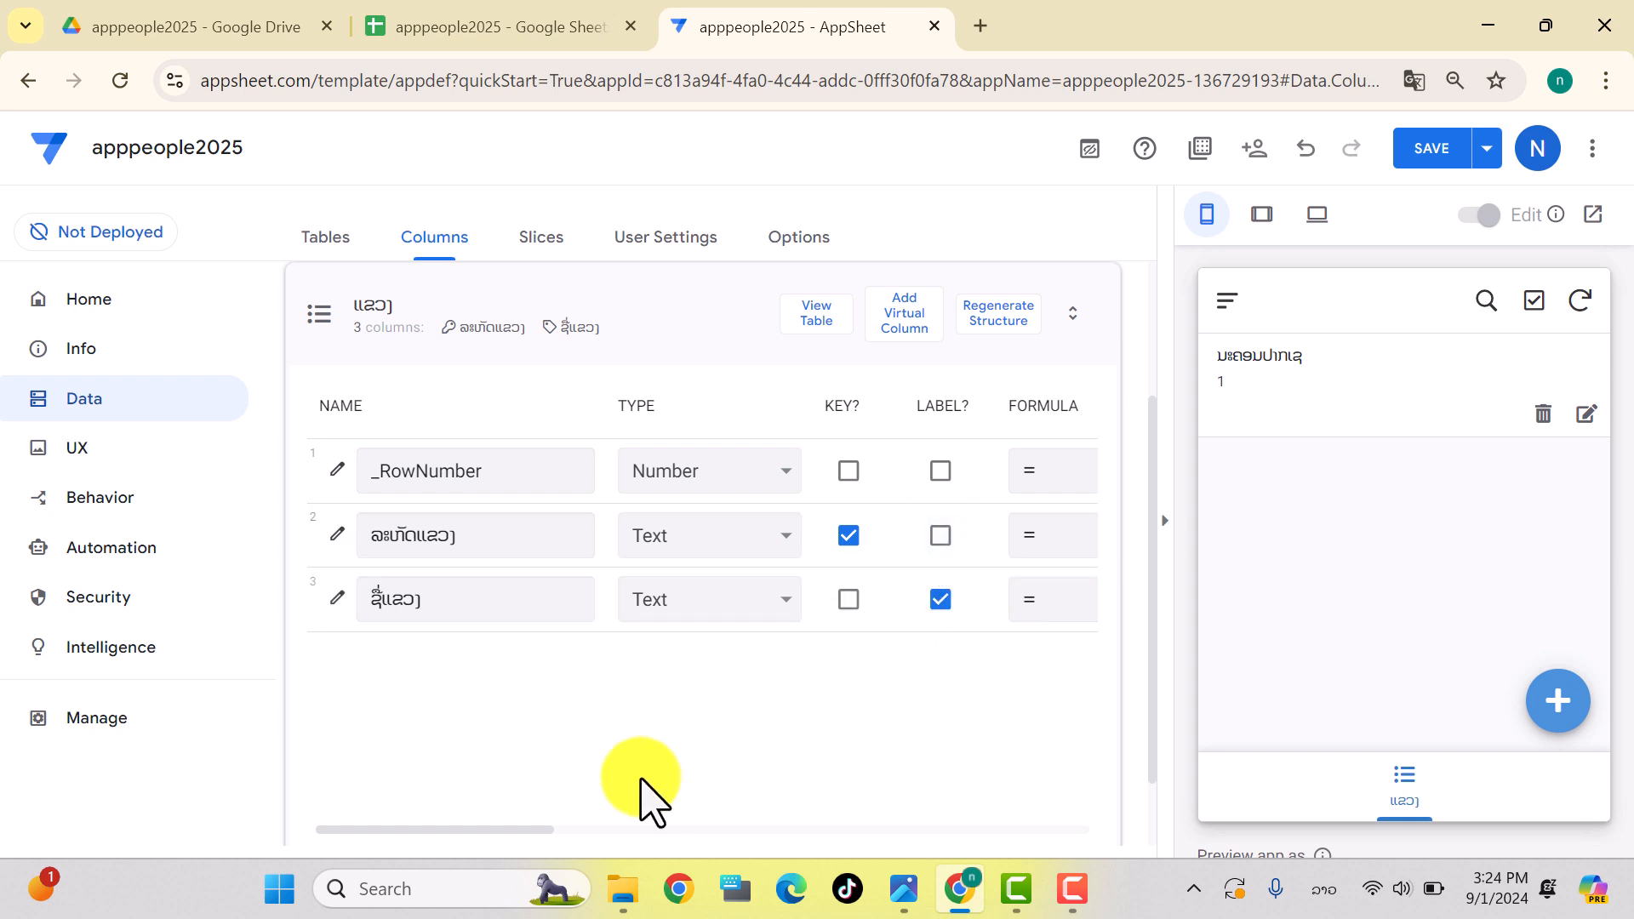
mouse_move(494, 830)
mouse_down()
mouse_move(529, 846)
mouse_move(486, 832)
mouse_up()
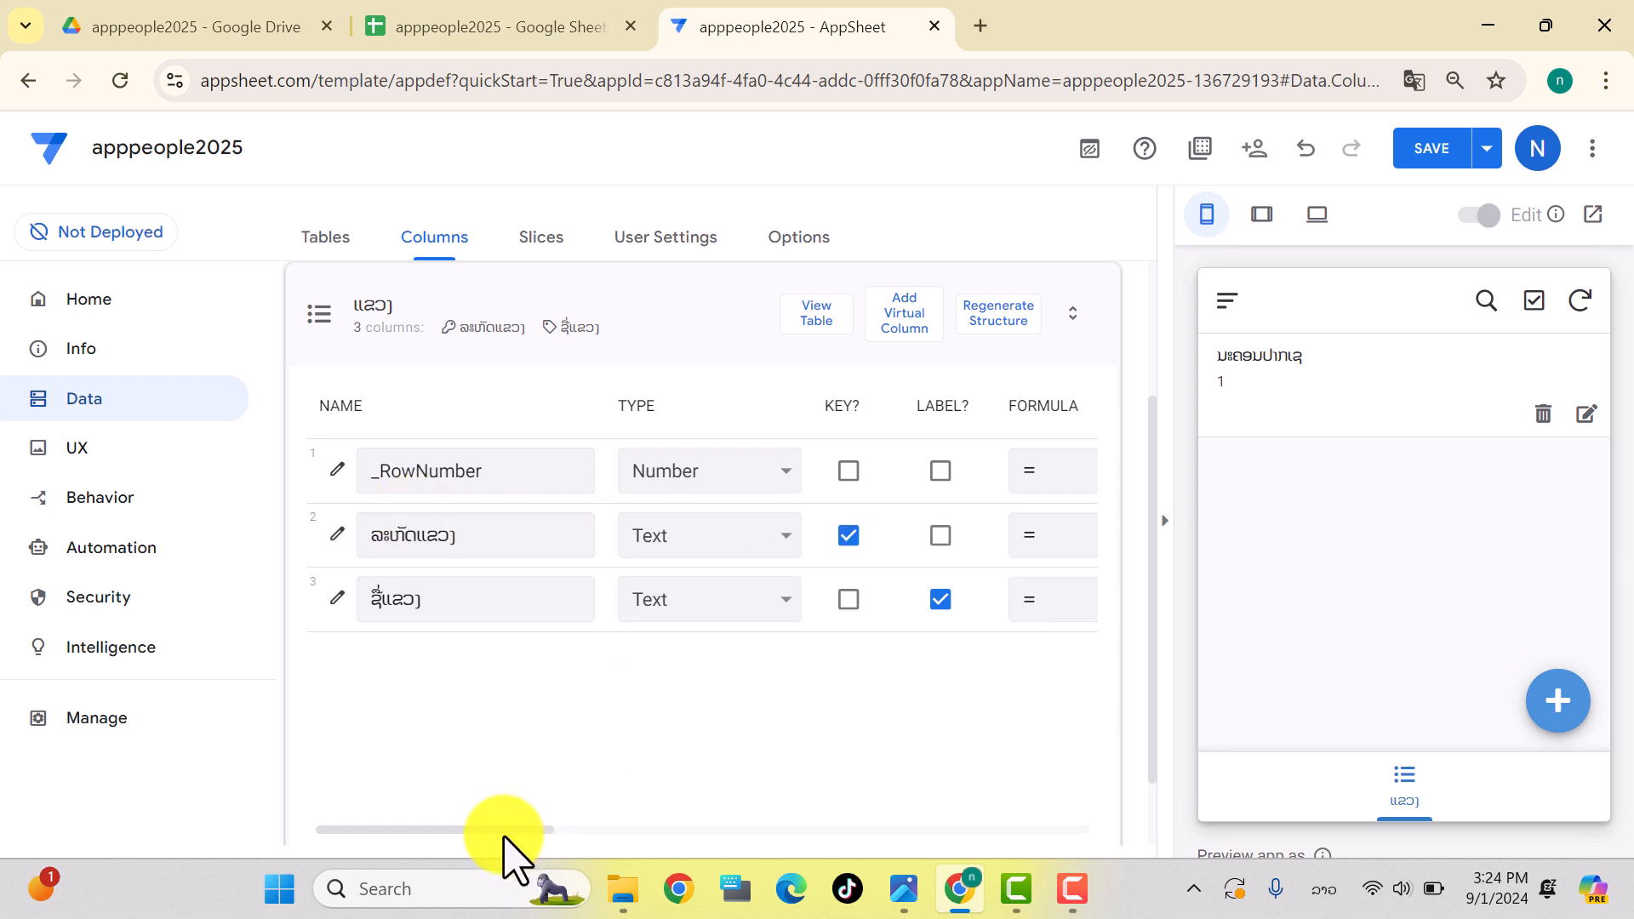
drag(489, 831, 750, 826)
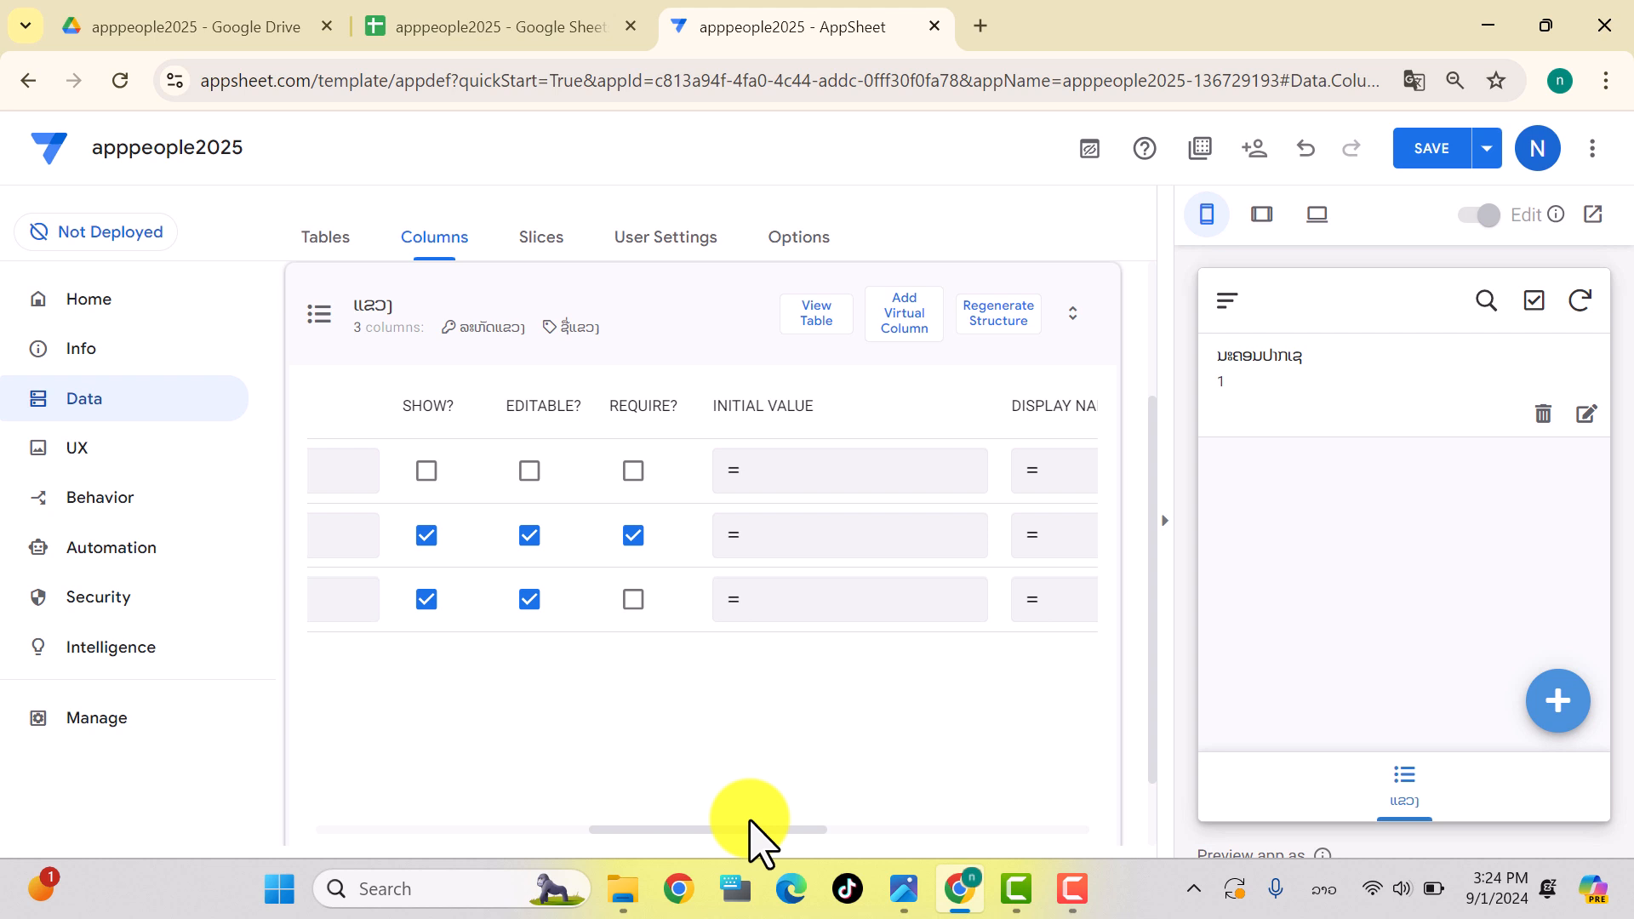
Step: Set ລະຫັດແຂວງ's initial value to [_RowNumber]-1 and test it with a new province record
click(804, 535)
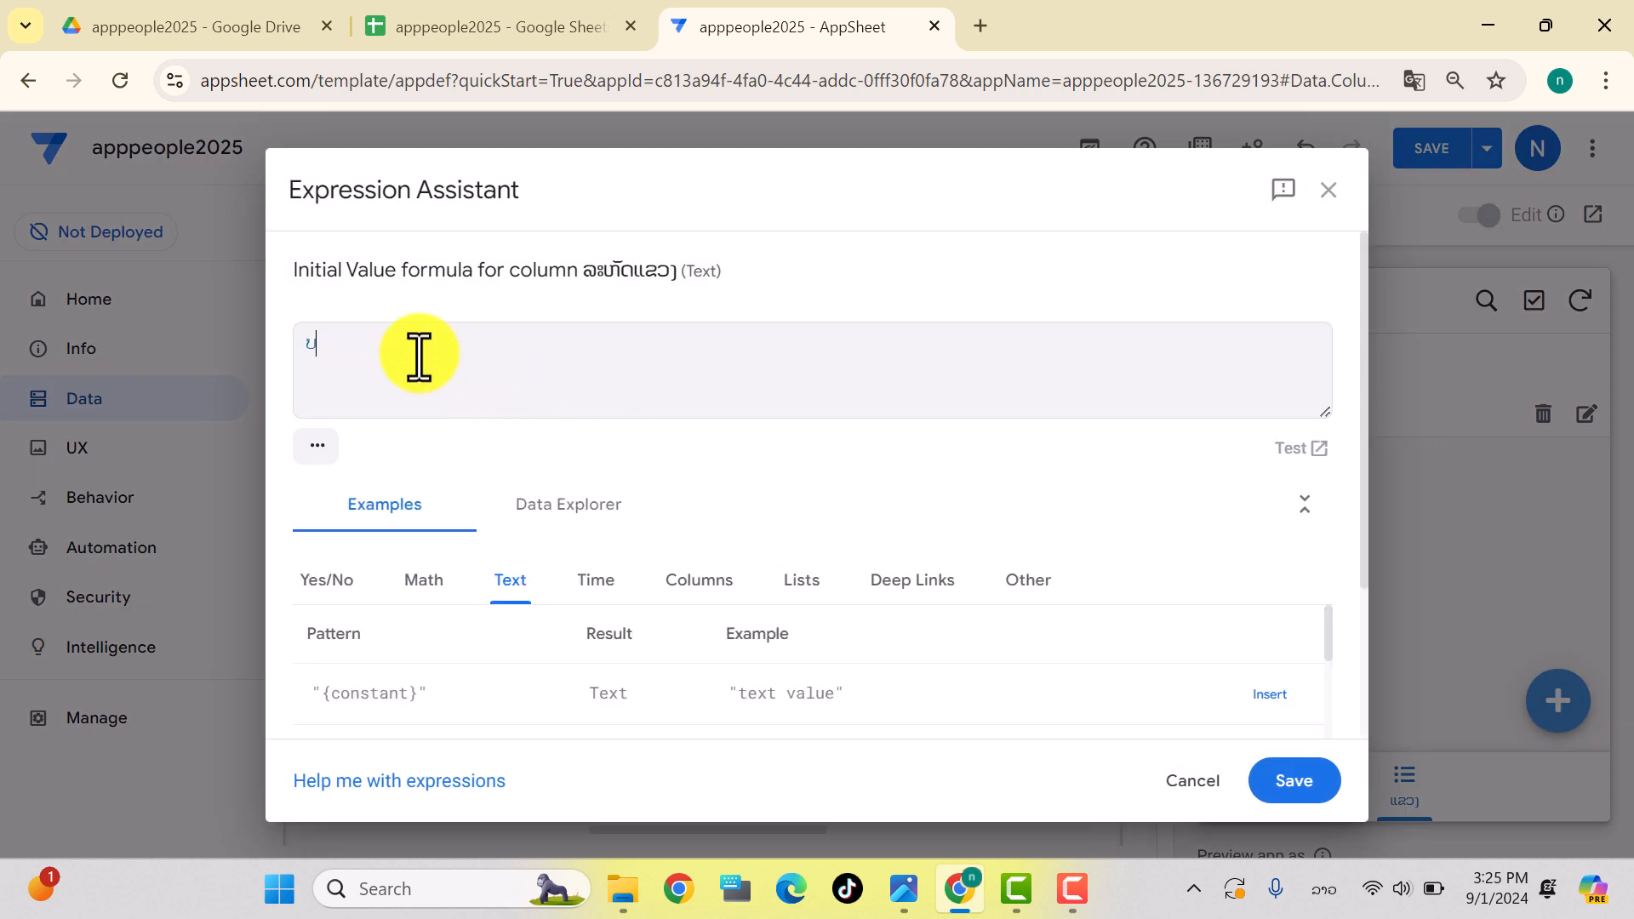
key(super+space)
text([)
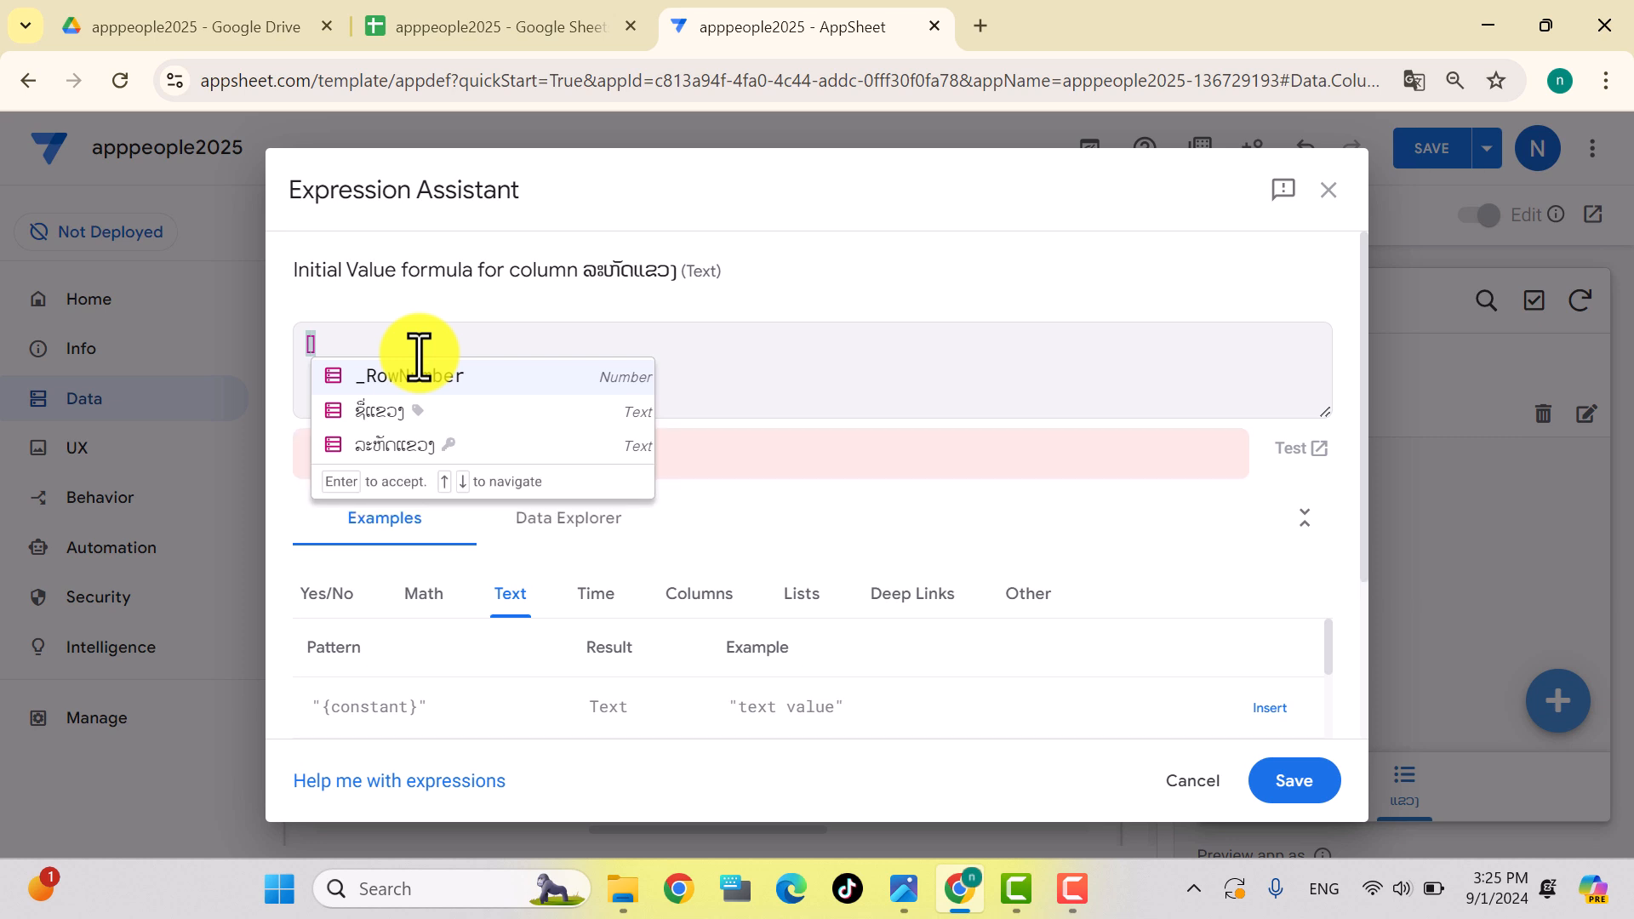
click(378, 379)
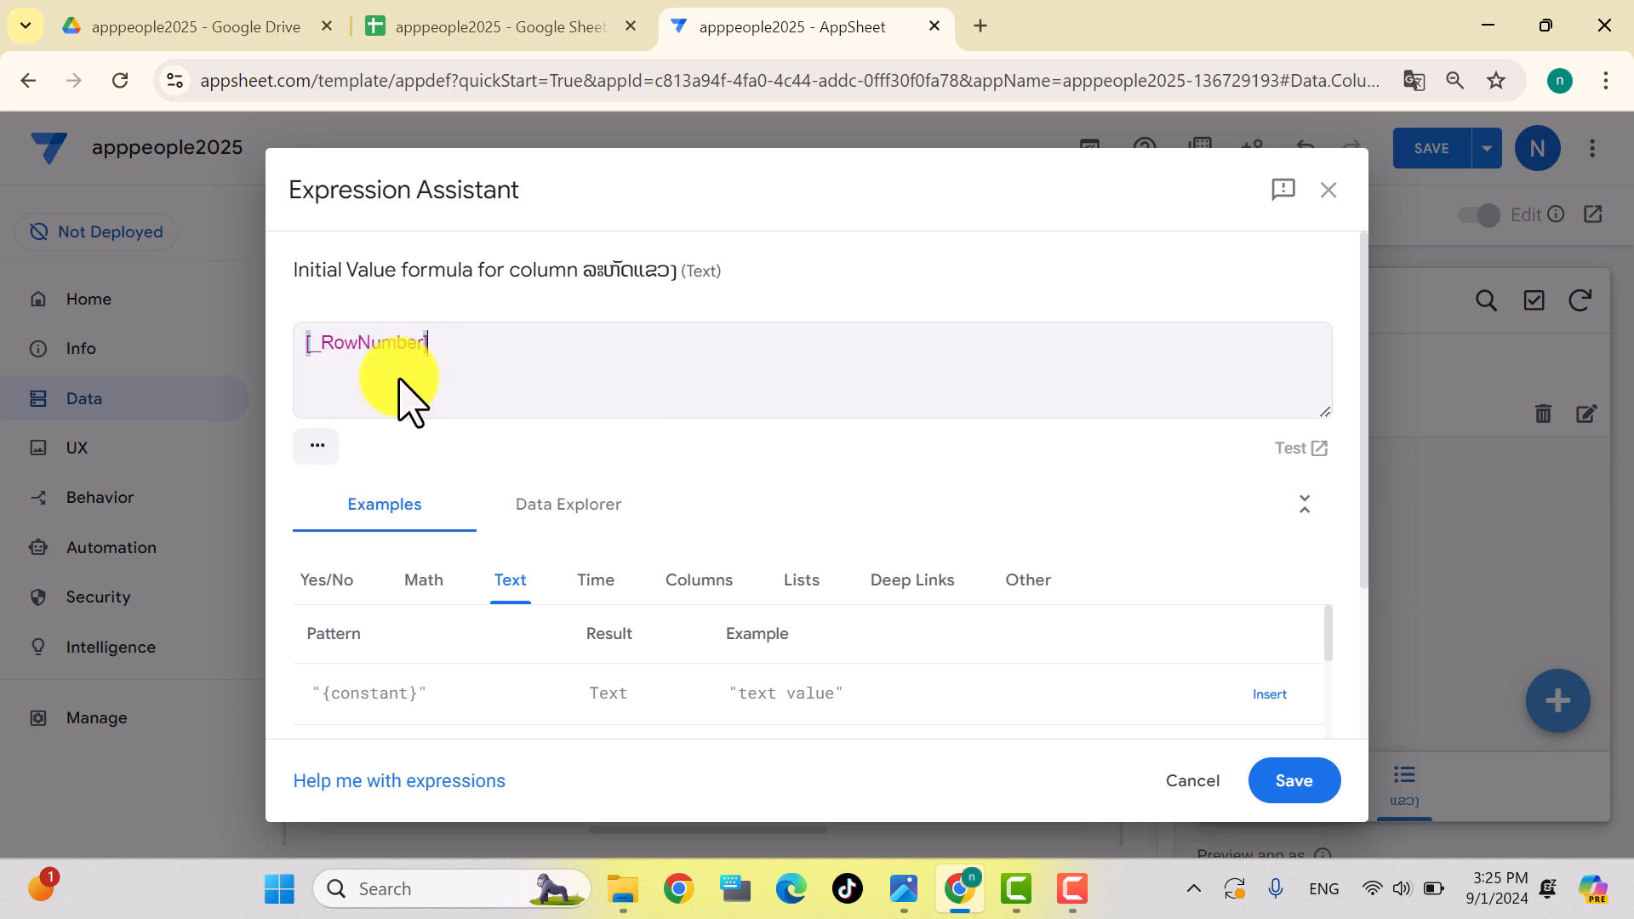
click(429, 361)
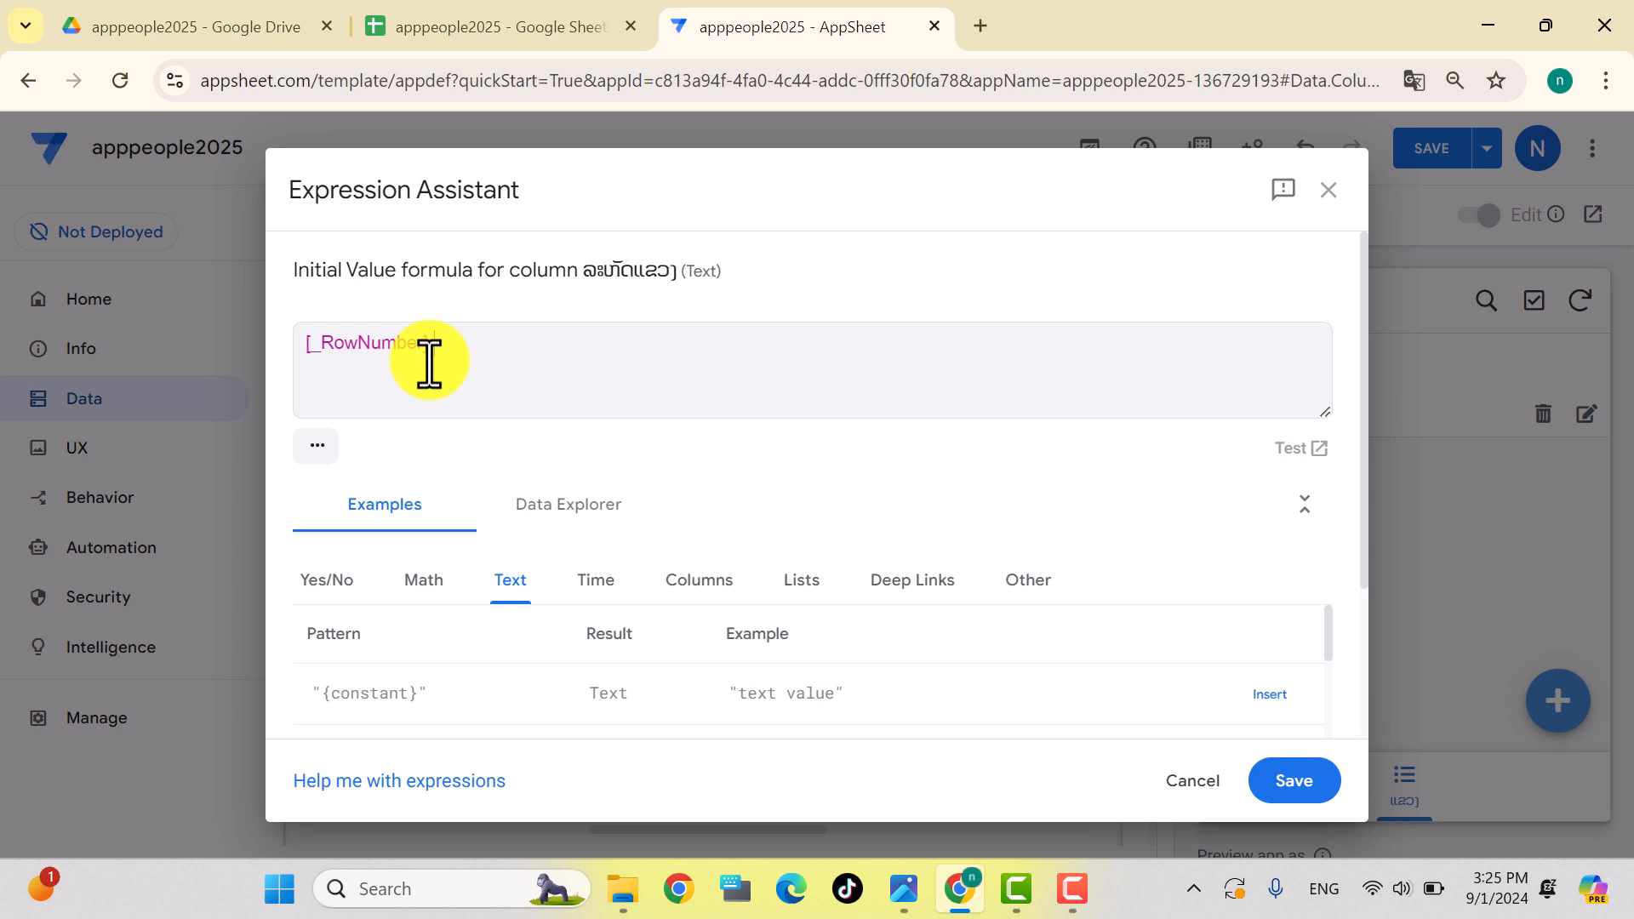
drag(447, 343, 300, 336)
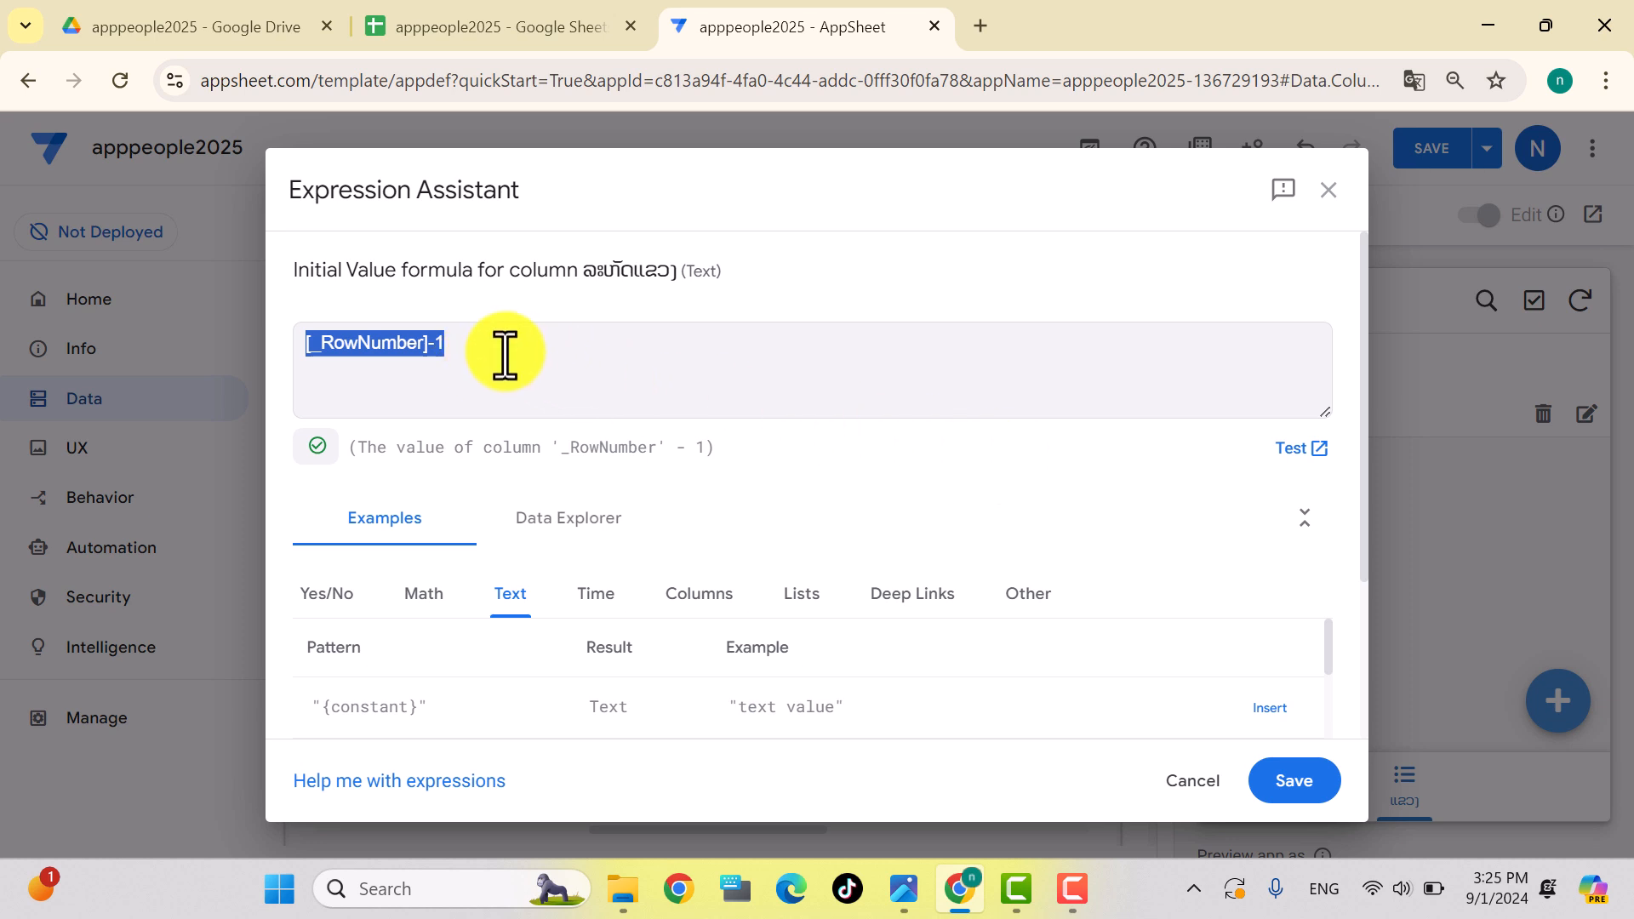
click(464, 344)
click(1289, 790)
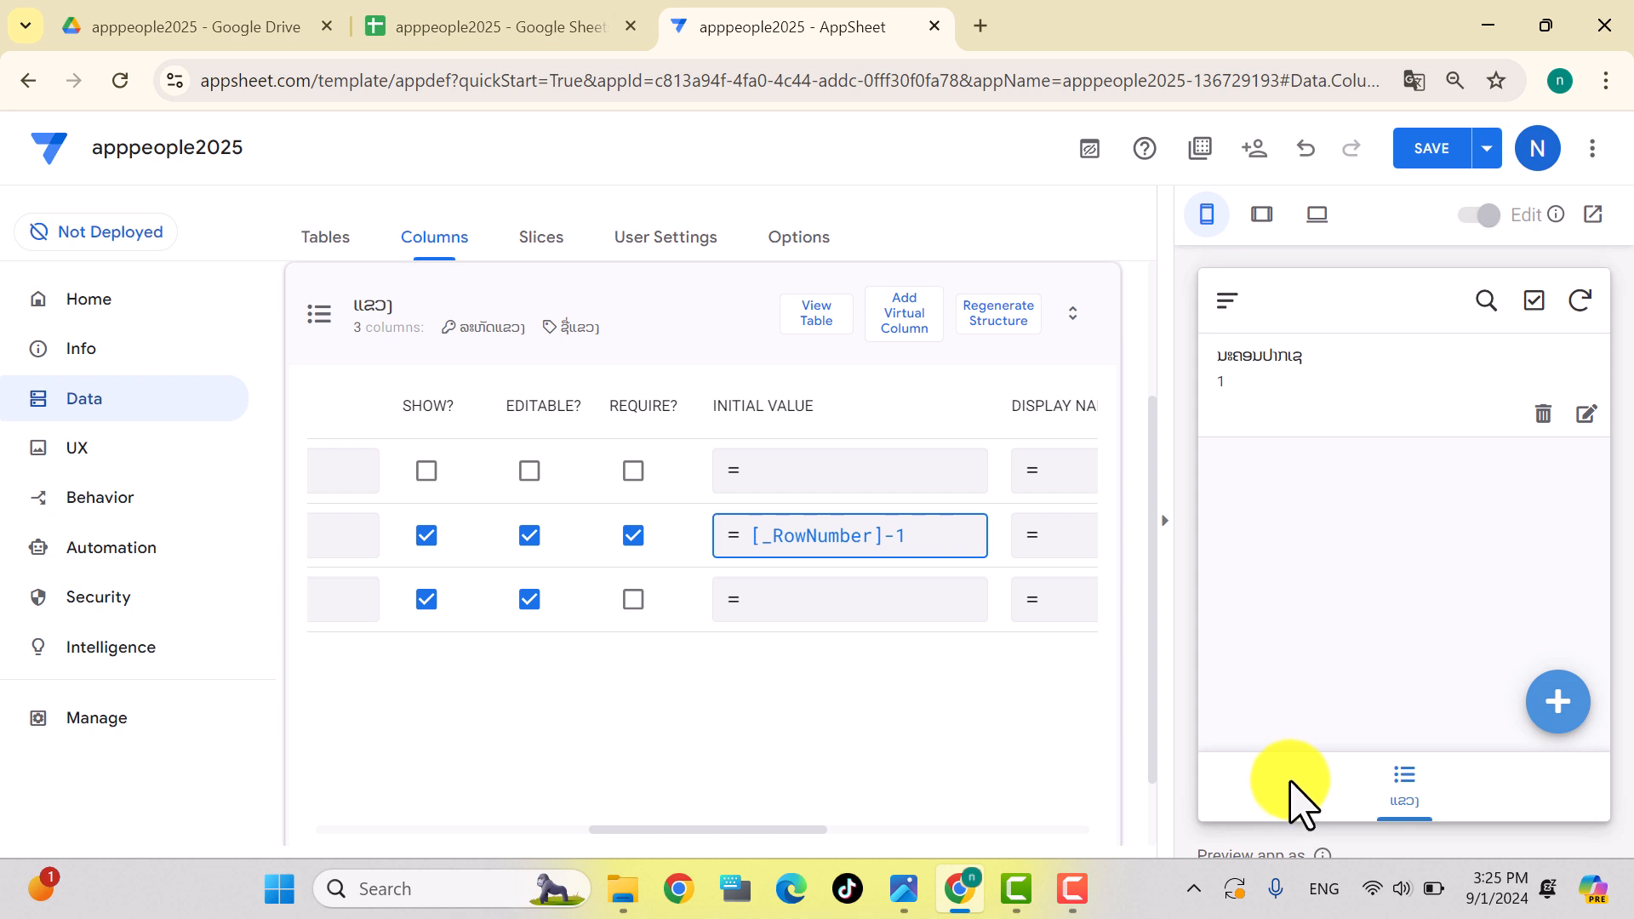
click(1558, 700)
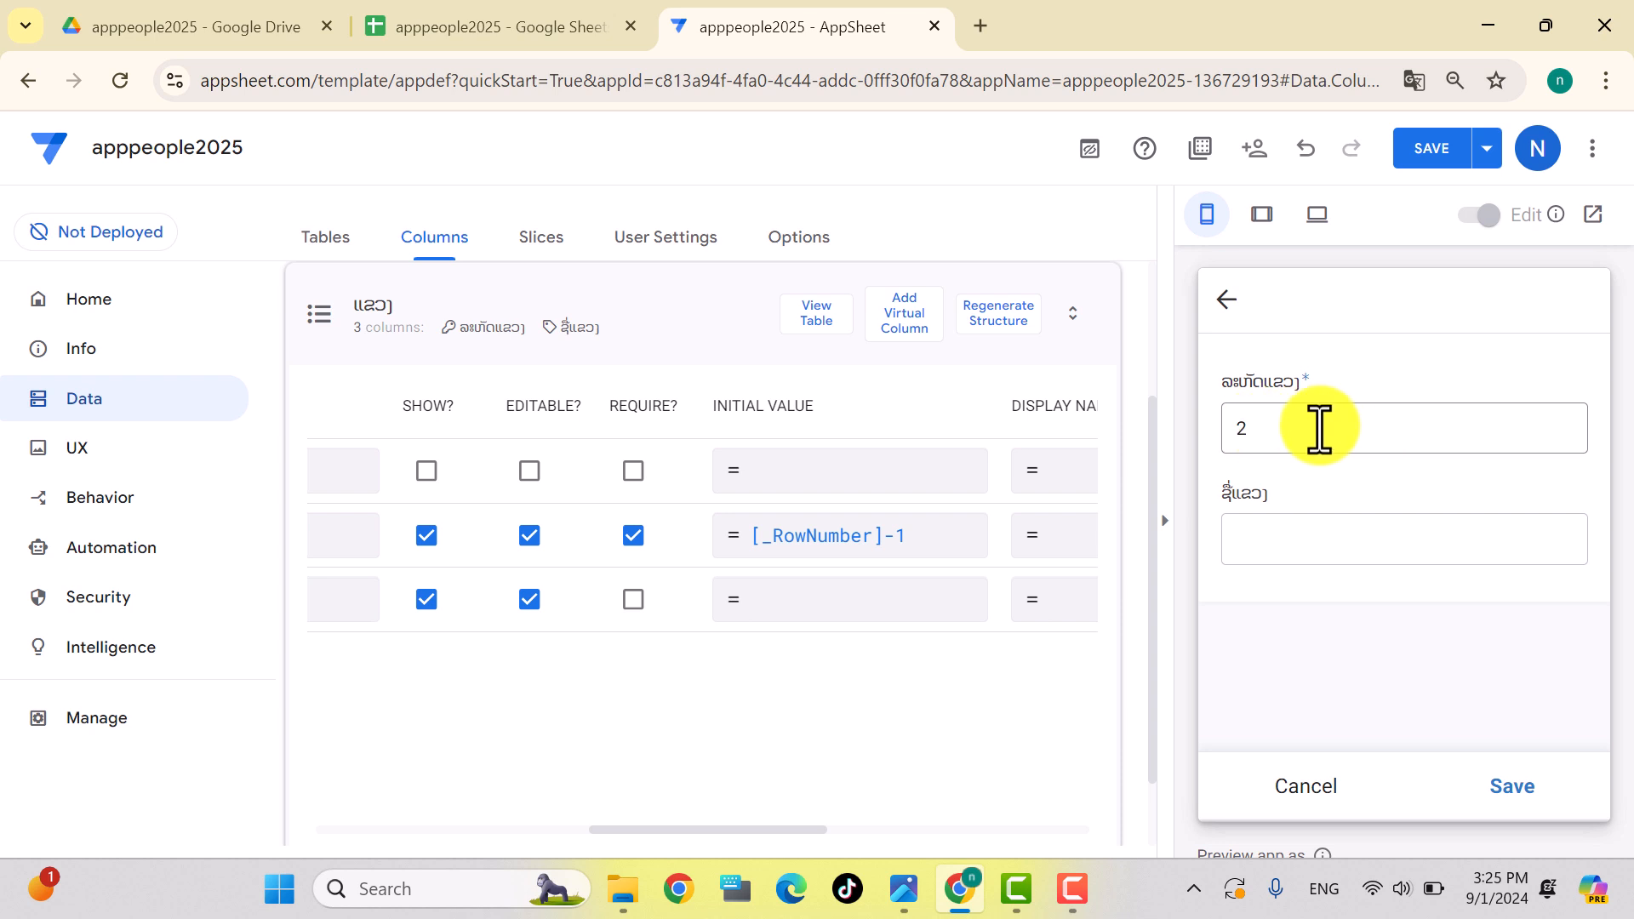
Step: Hide the ລະຫັດແຂວງ column, save the app, and collapse the ແຂວງ column list
double_click(1284, 427)
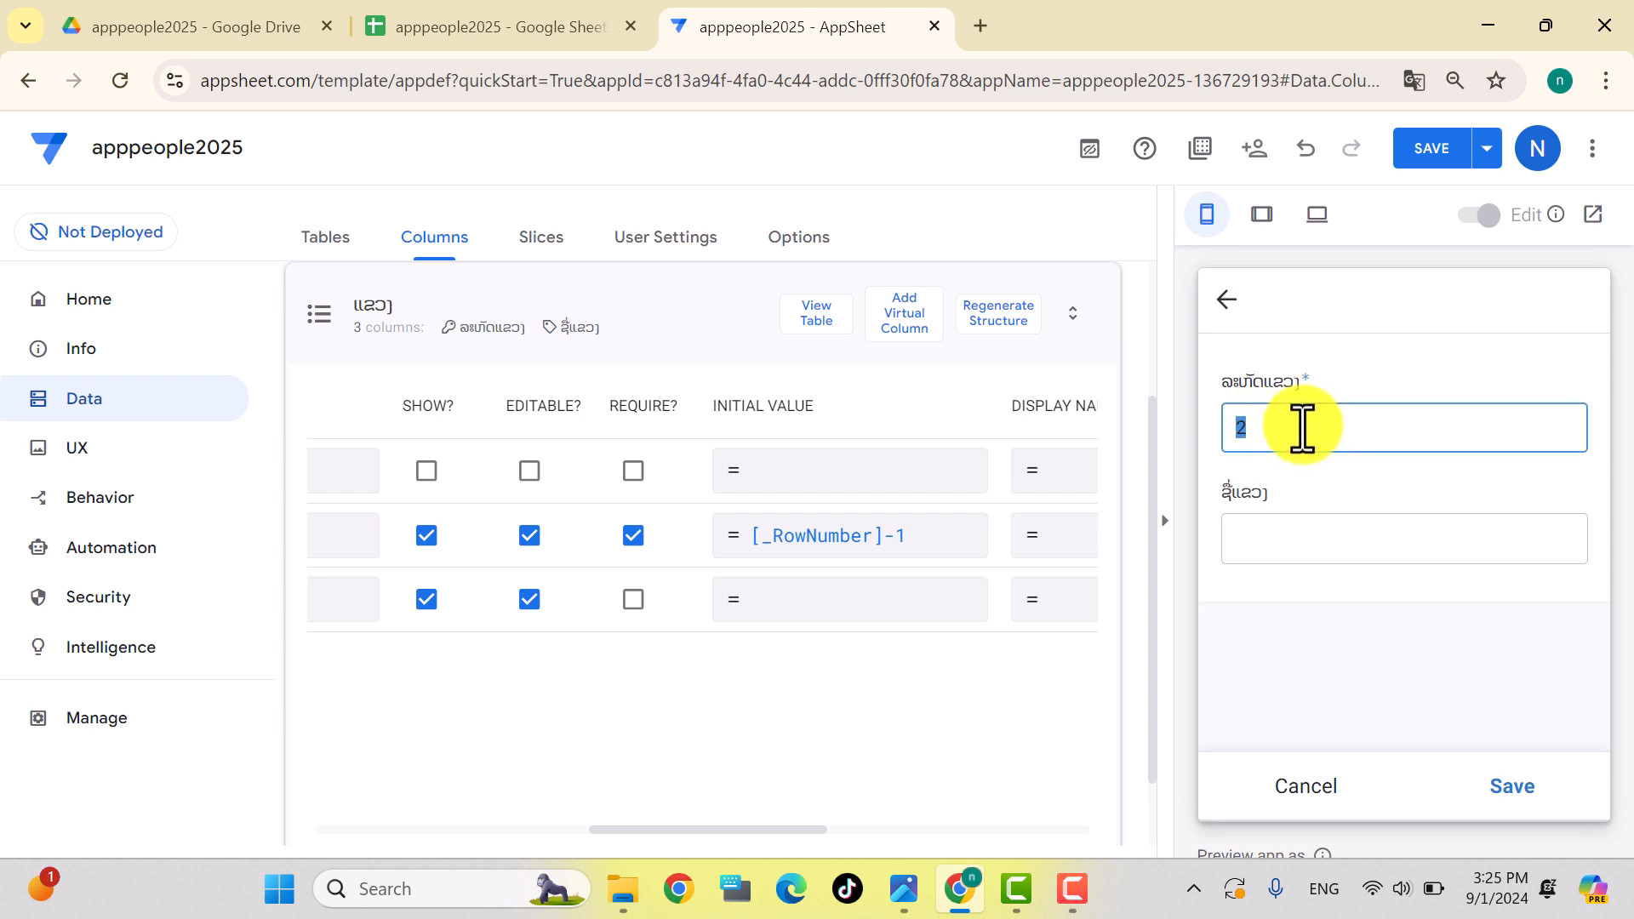
click(426, 536)
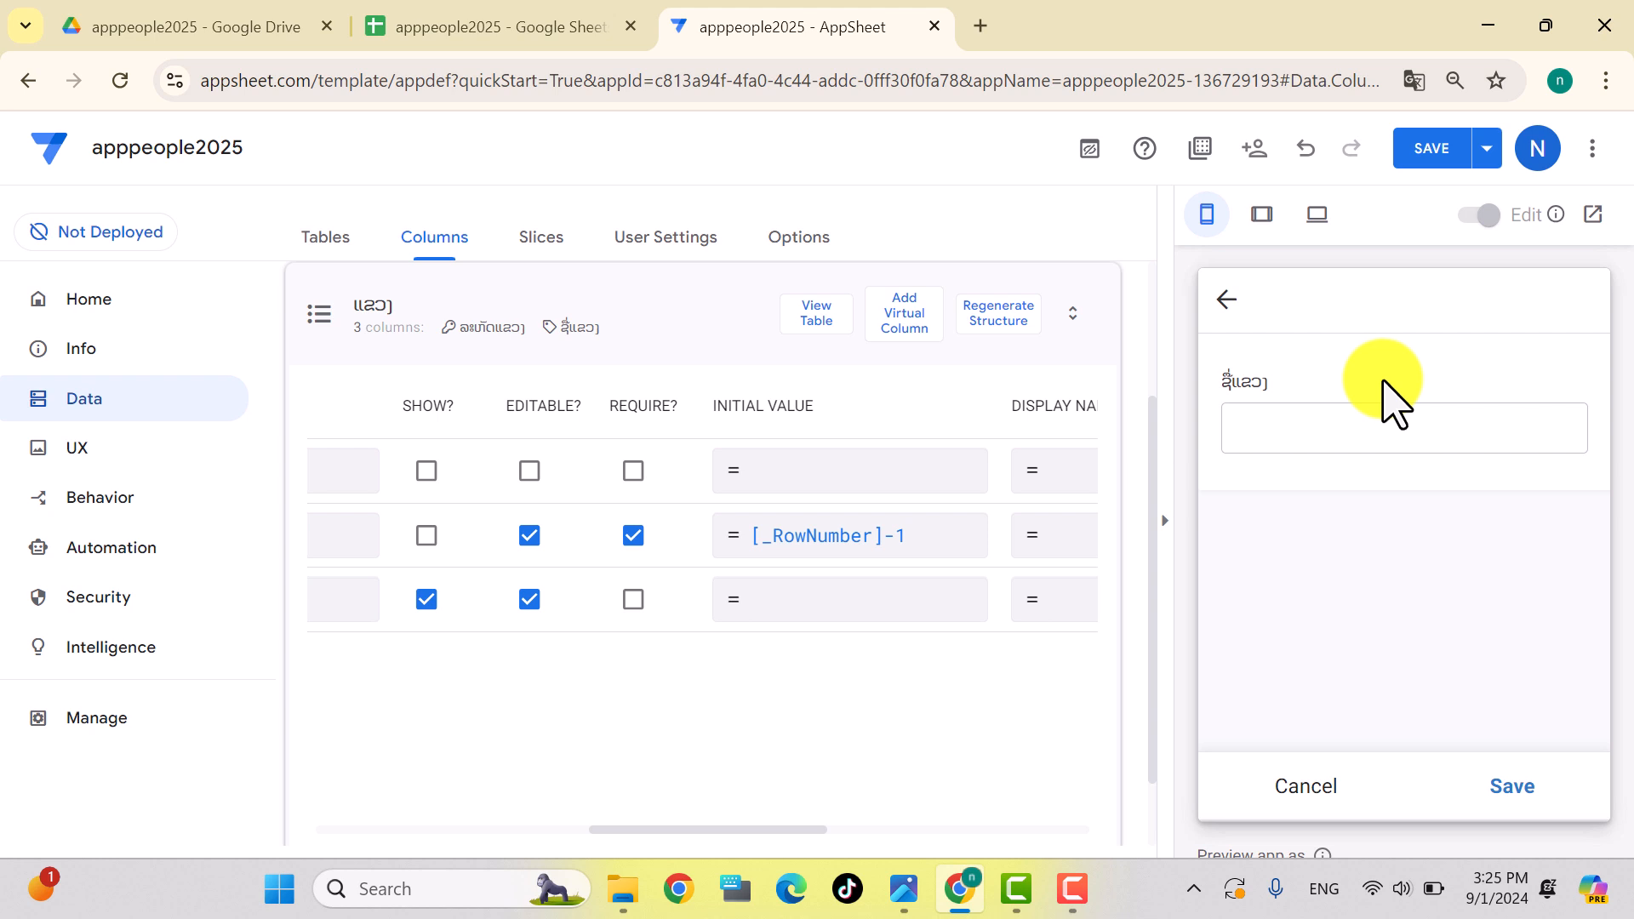
click(1434, 151)
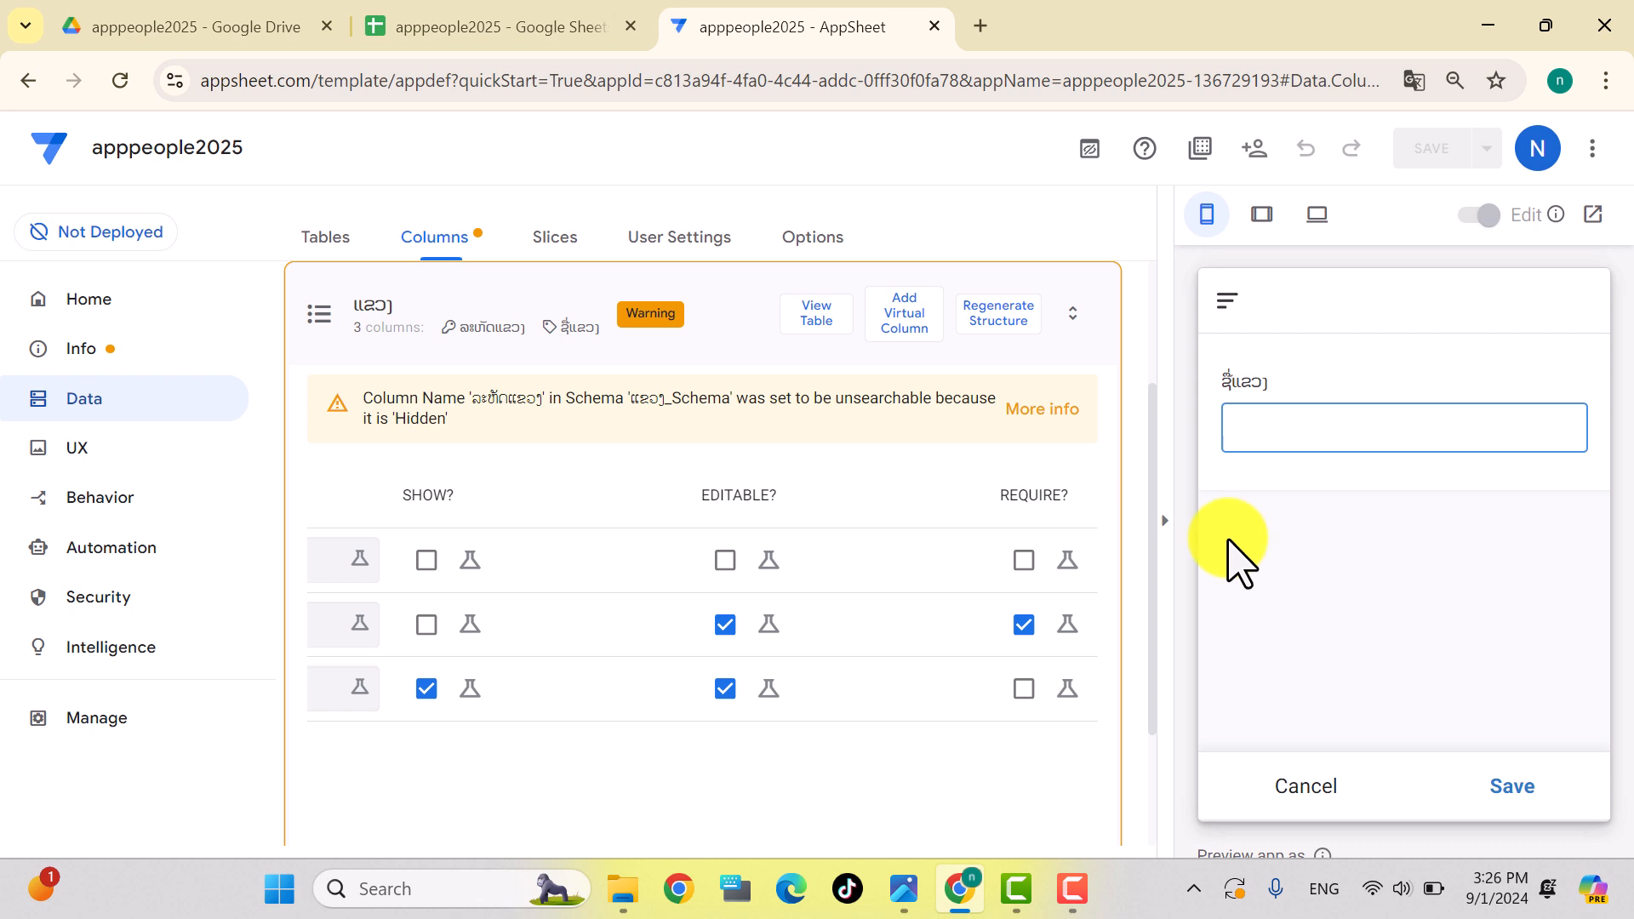
click(318, 329)
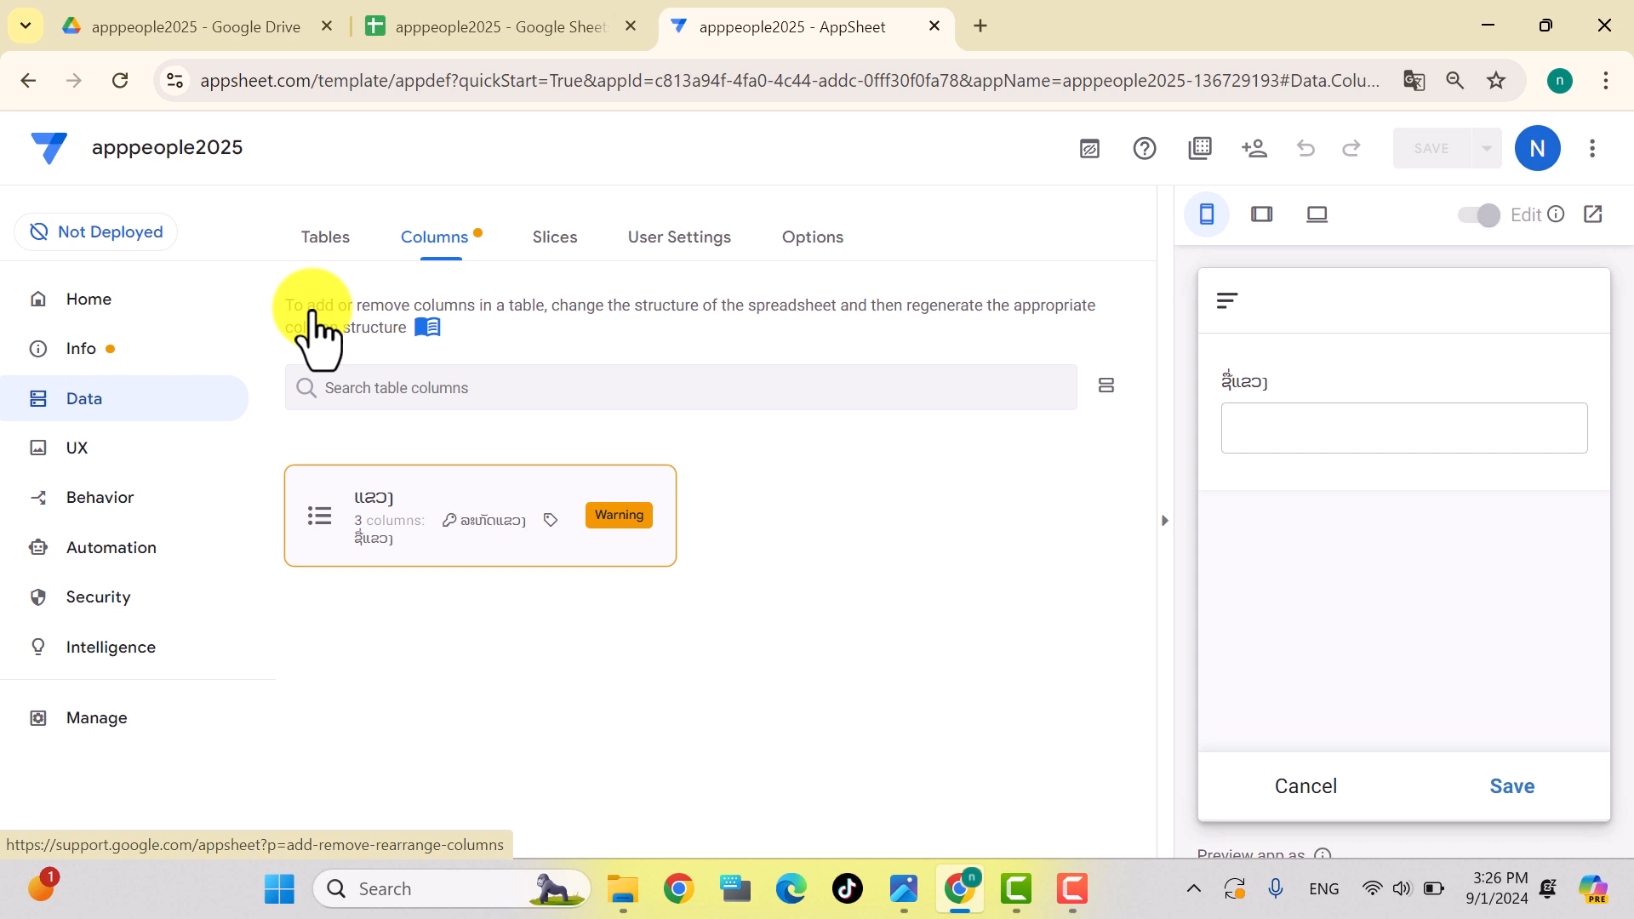
Step: Add the ເມືອງ sheet as a new table and view its four columns
click(328, 248)
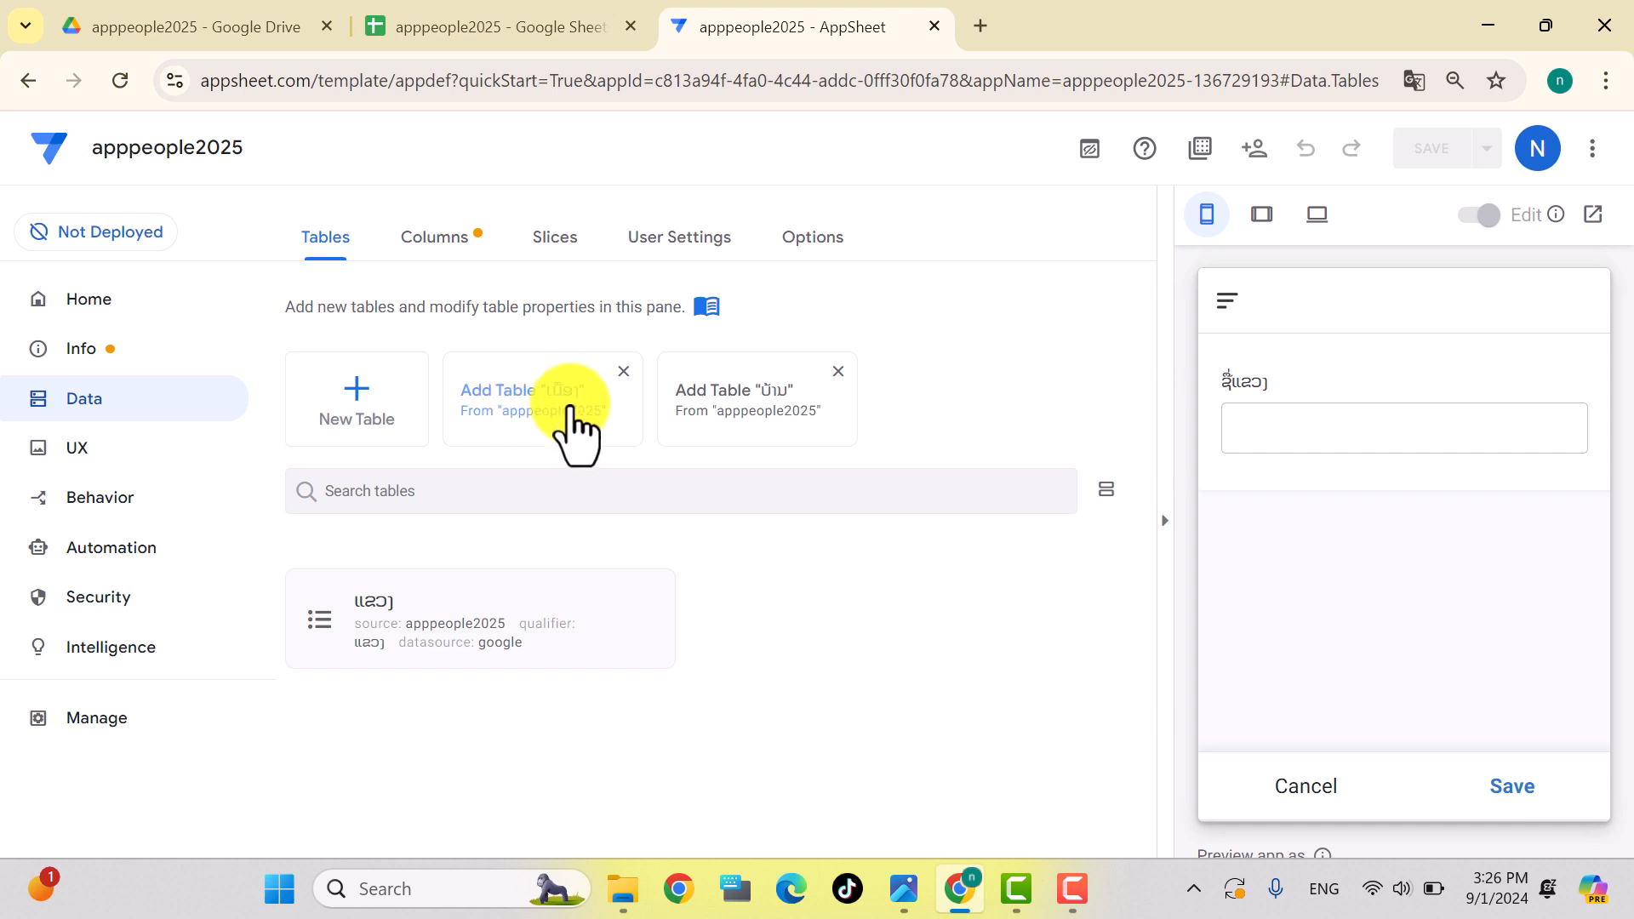
click(515, 409)
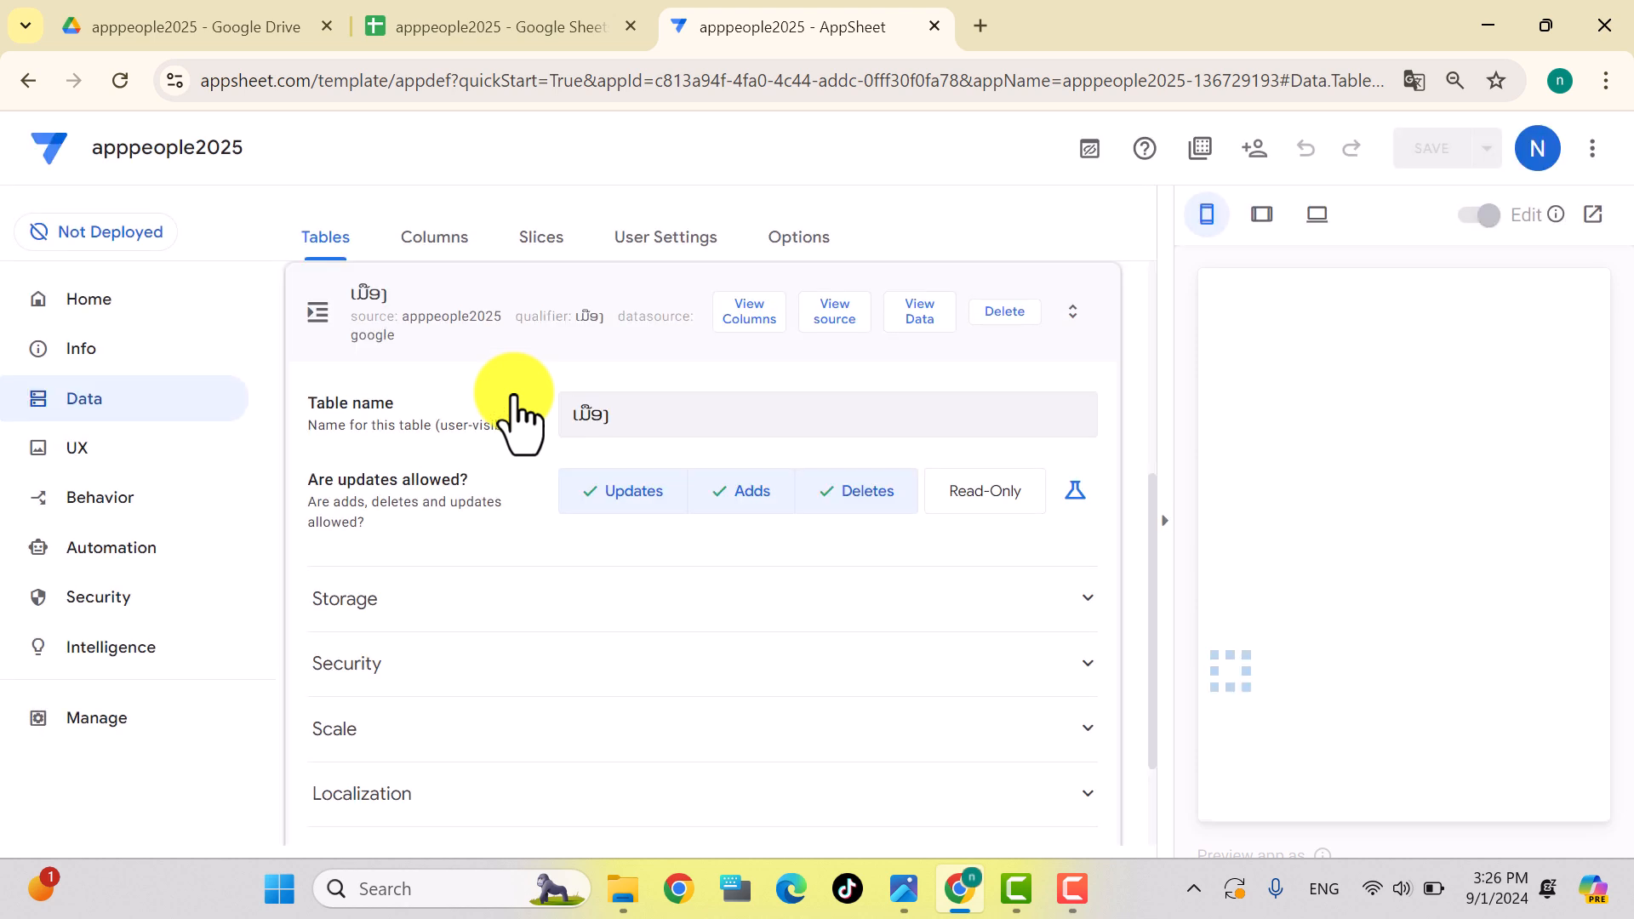
click(746, 334)
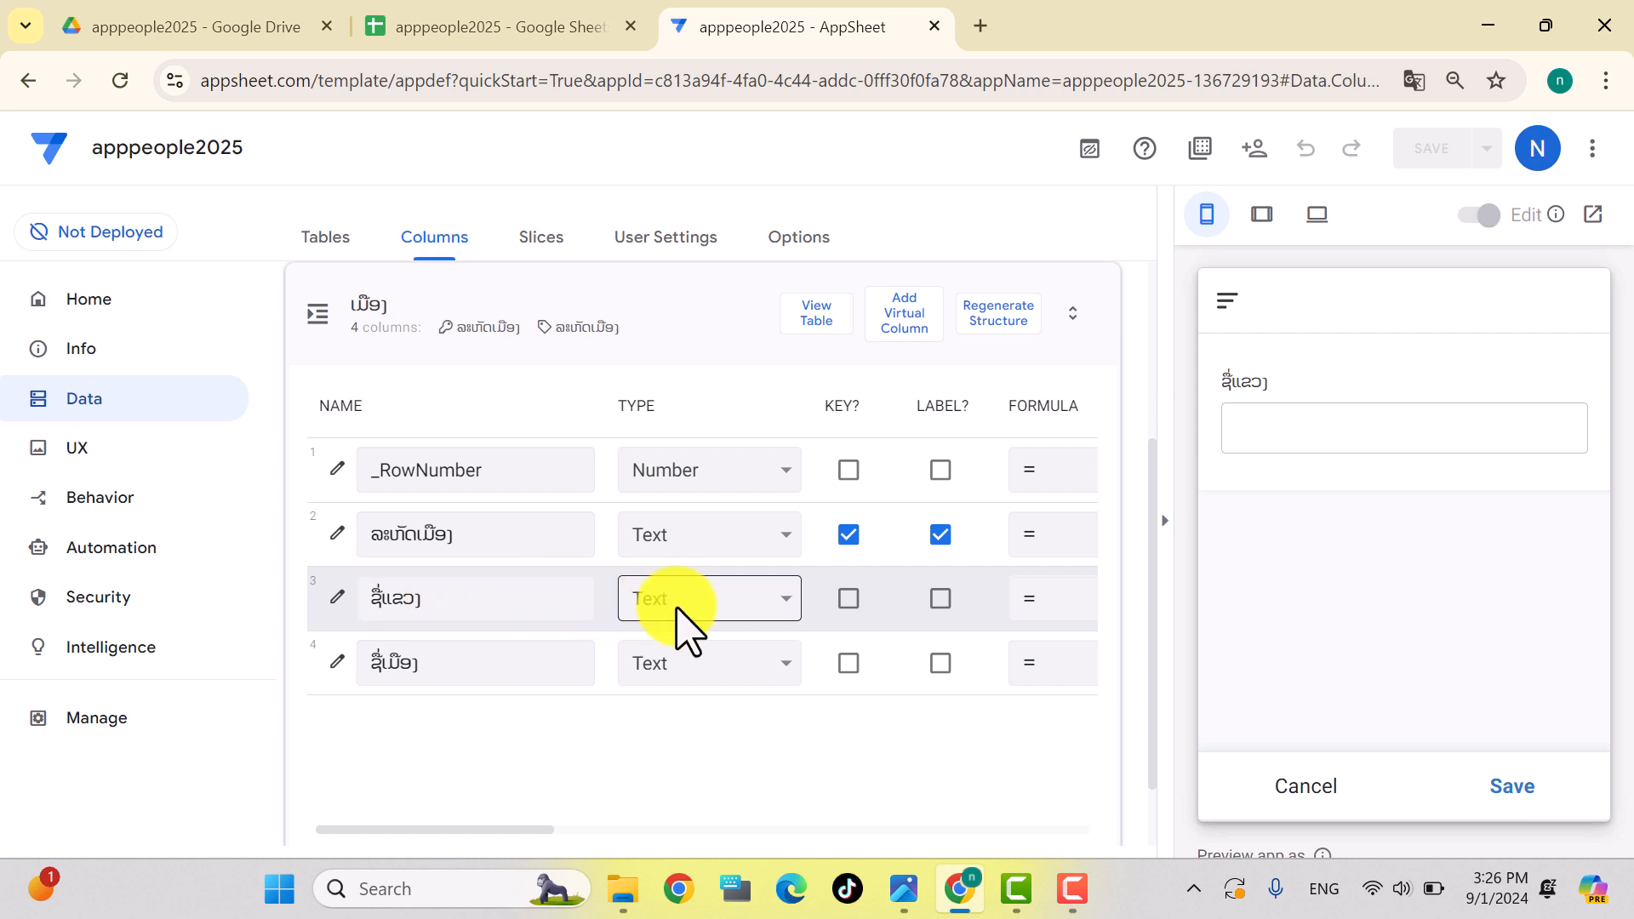
click(704, 621)
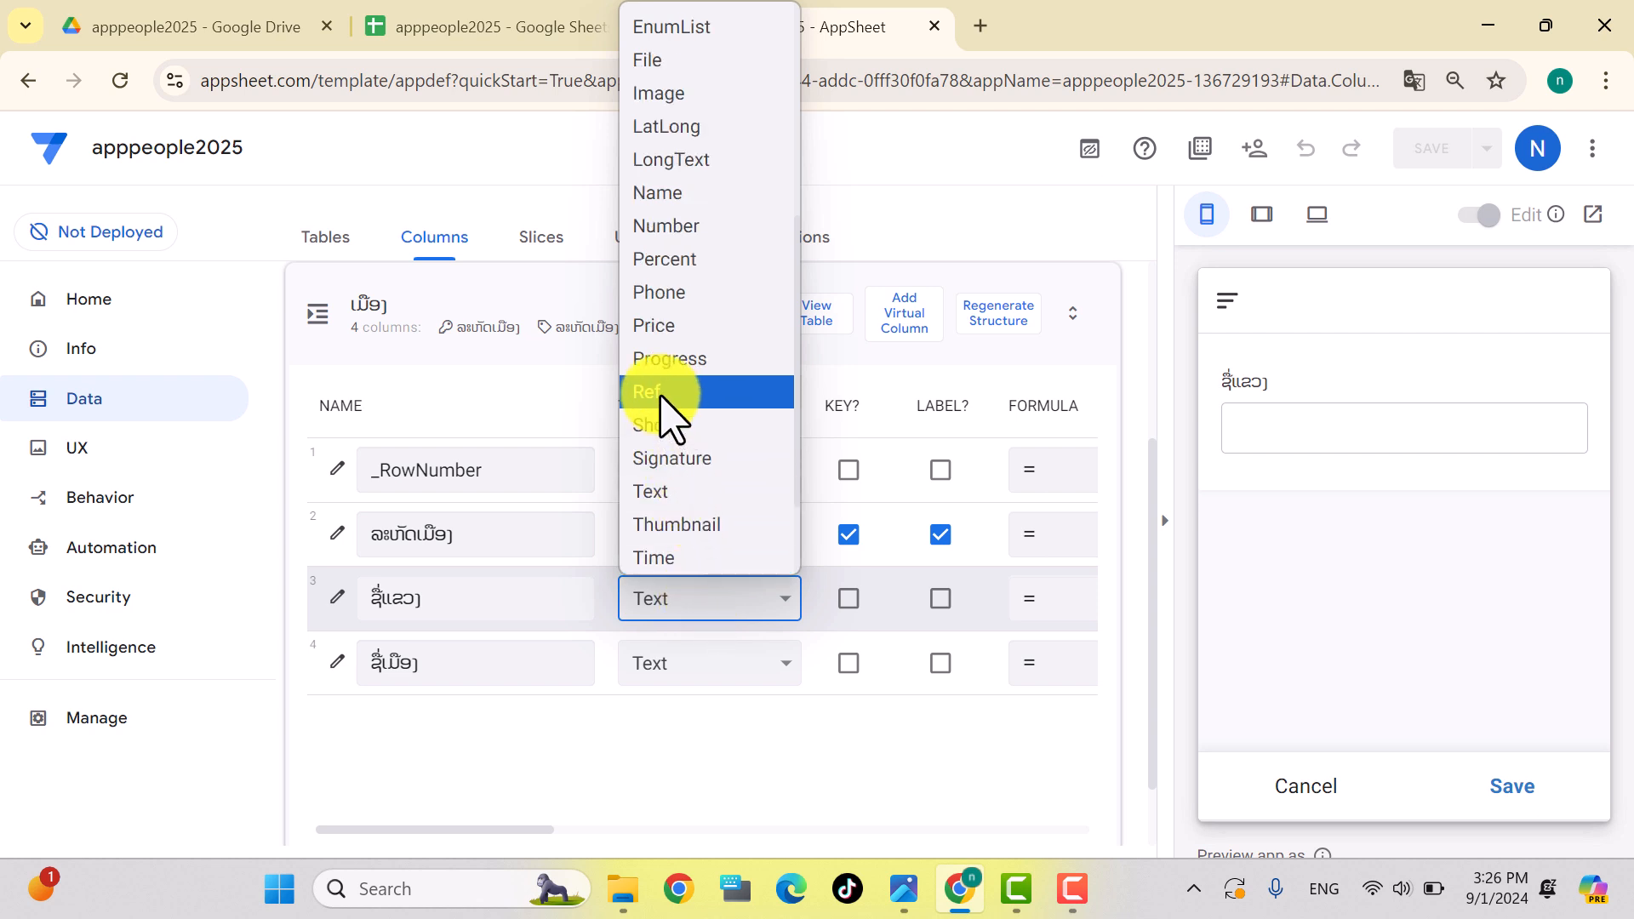
Step: Make ຊື່ແຂວງ a dropdown Ref to the ແຂວງ table, save, and set ຊື່ເມືອງ as label
click(662, 396)
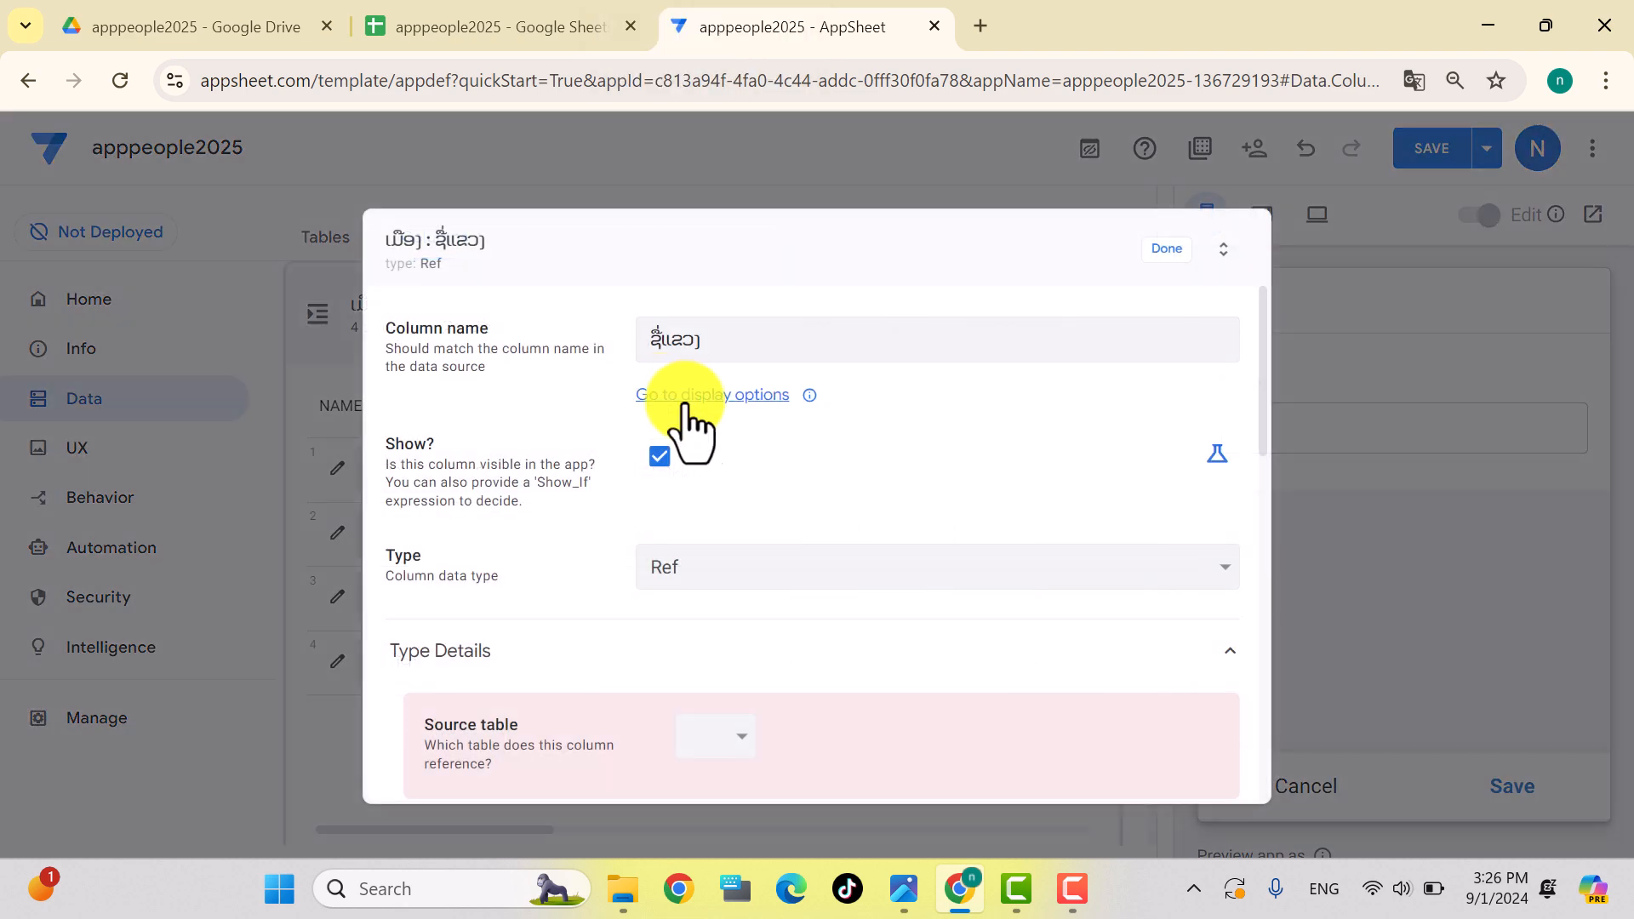
scroll(838, 604, down, 3)
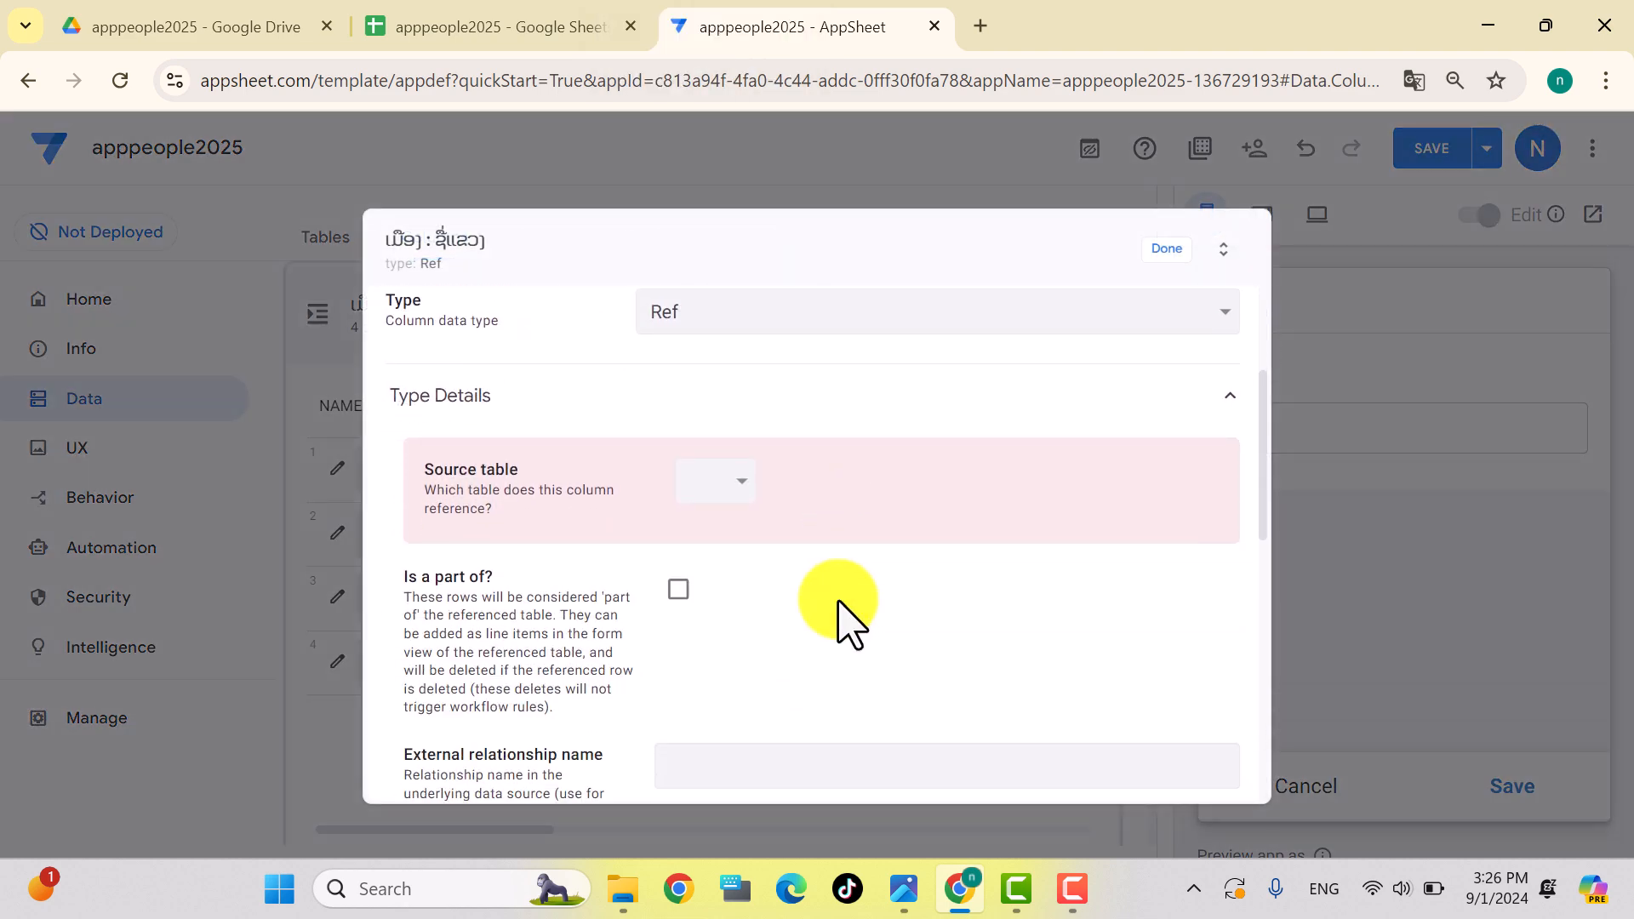
click(735, 500)
click(723, 568)
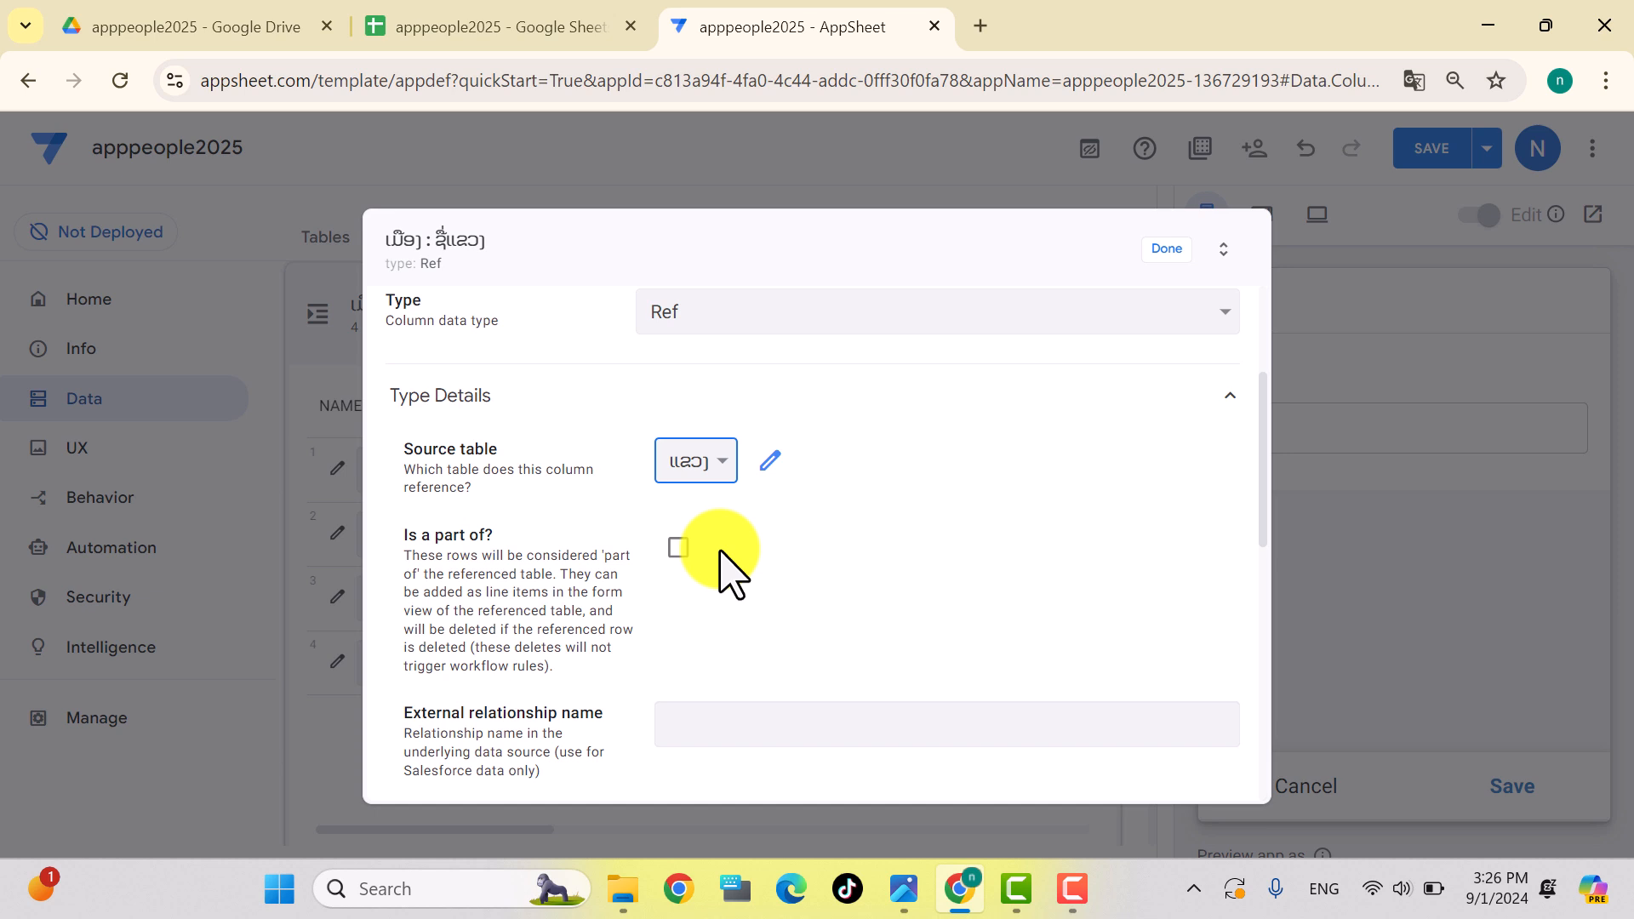
scroll(722, 554, down, 3)
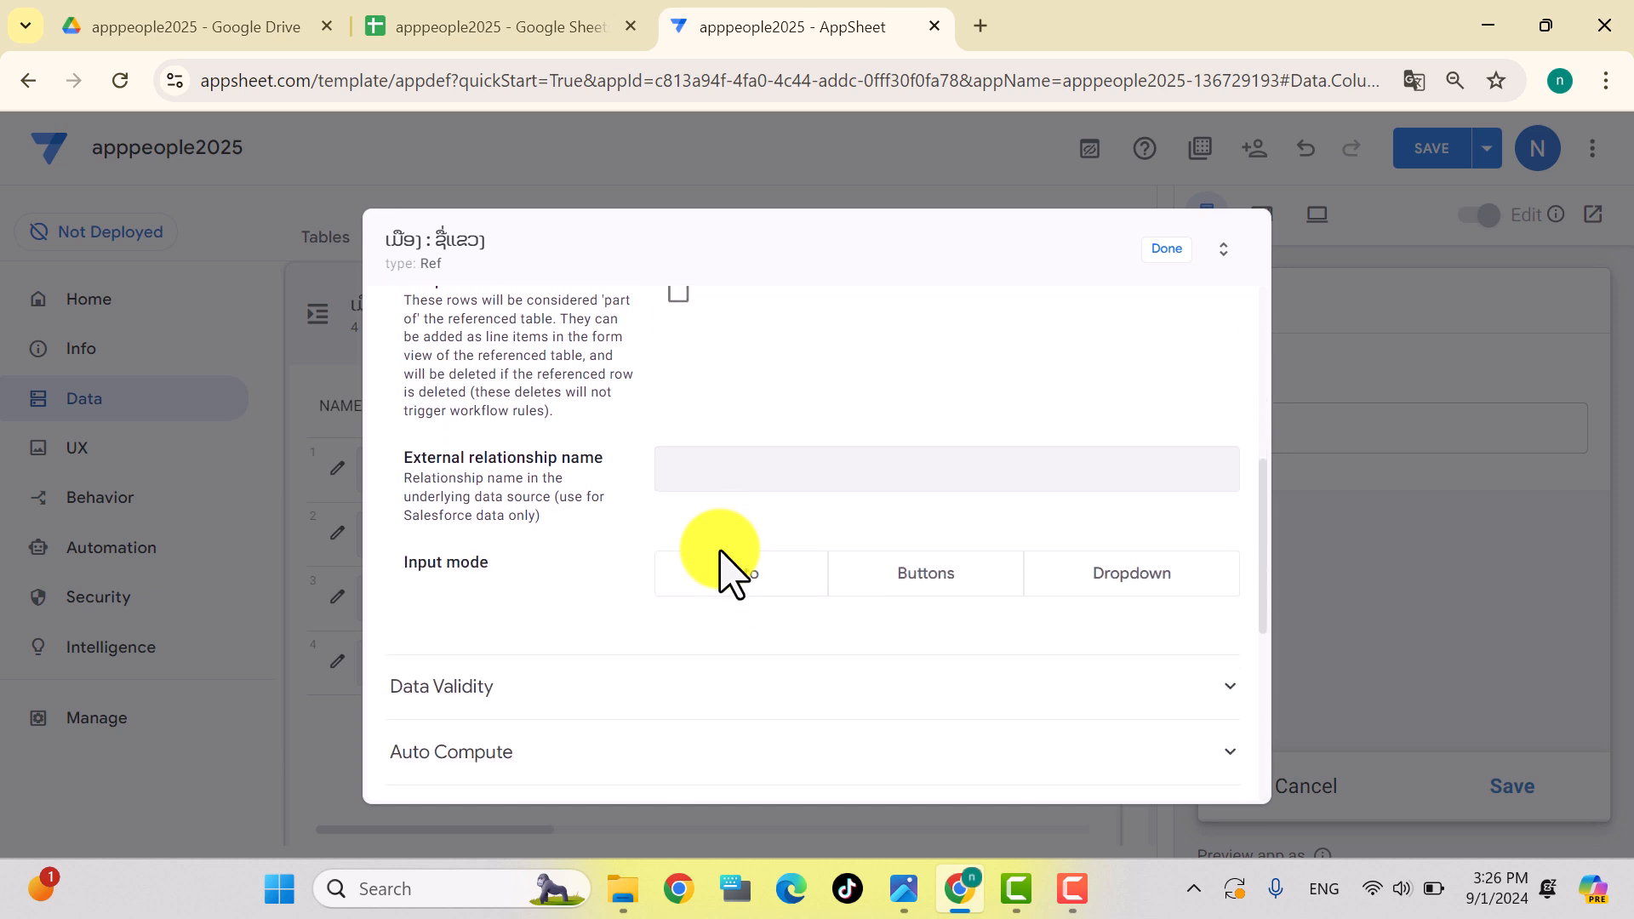
click(1133, 575)
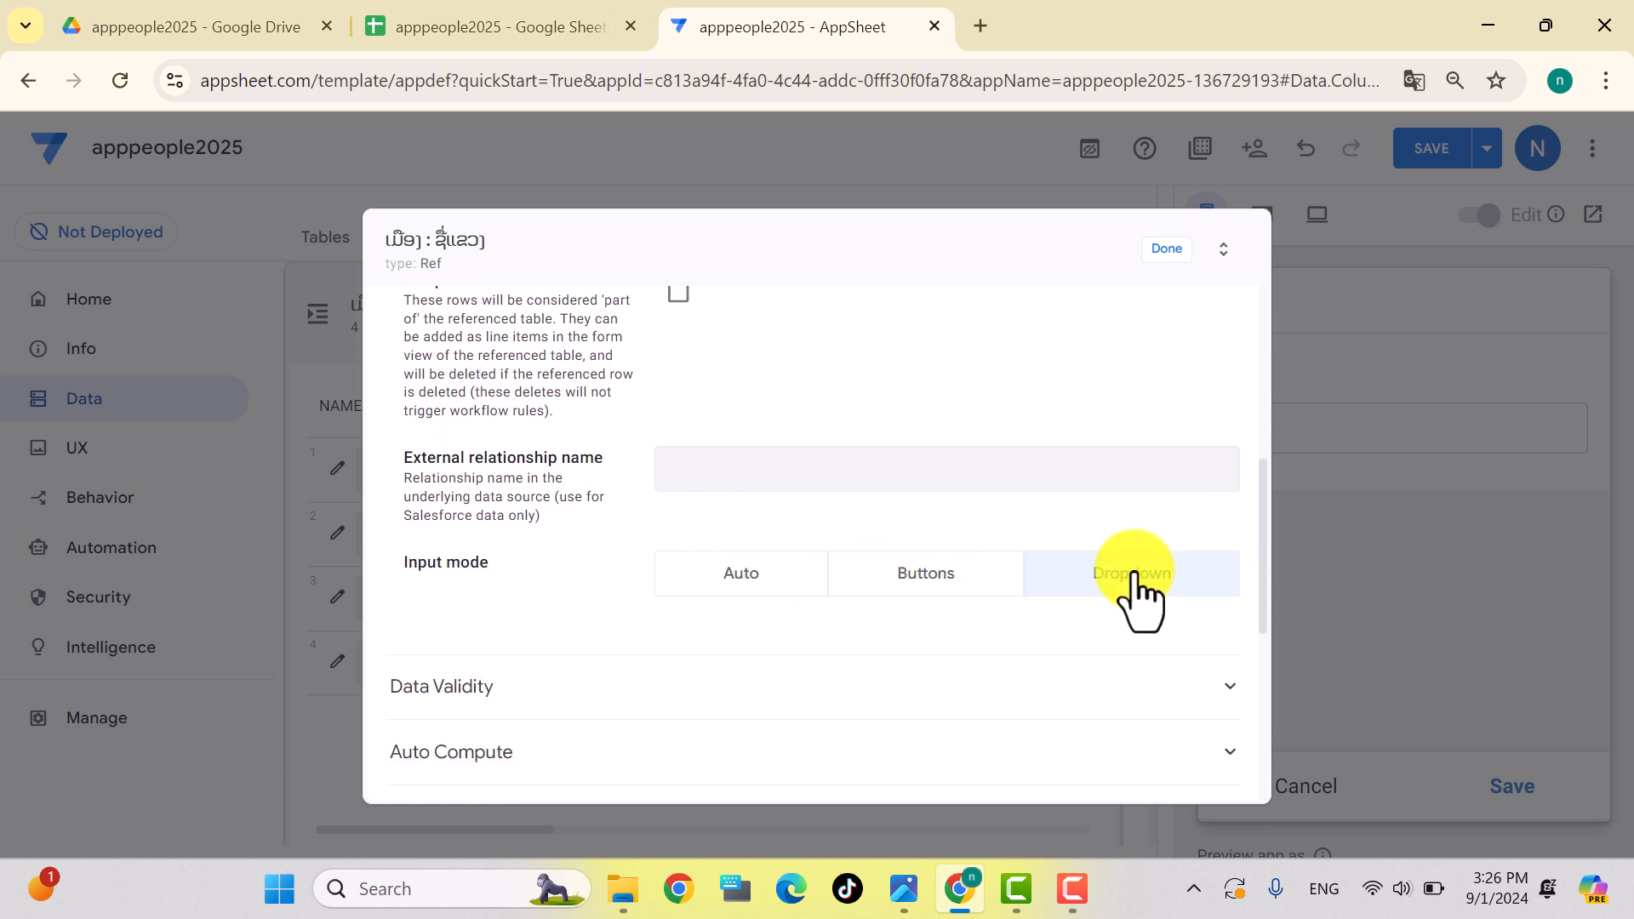
click(1168, 248)
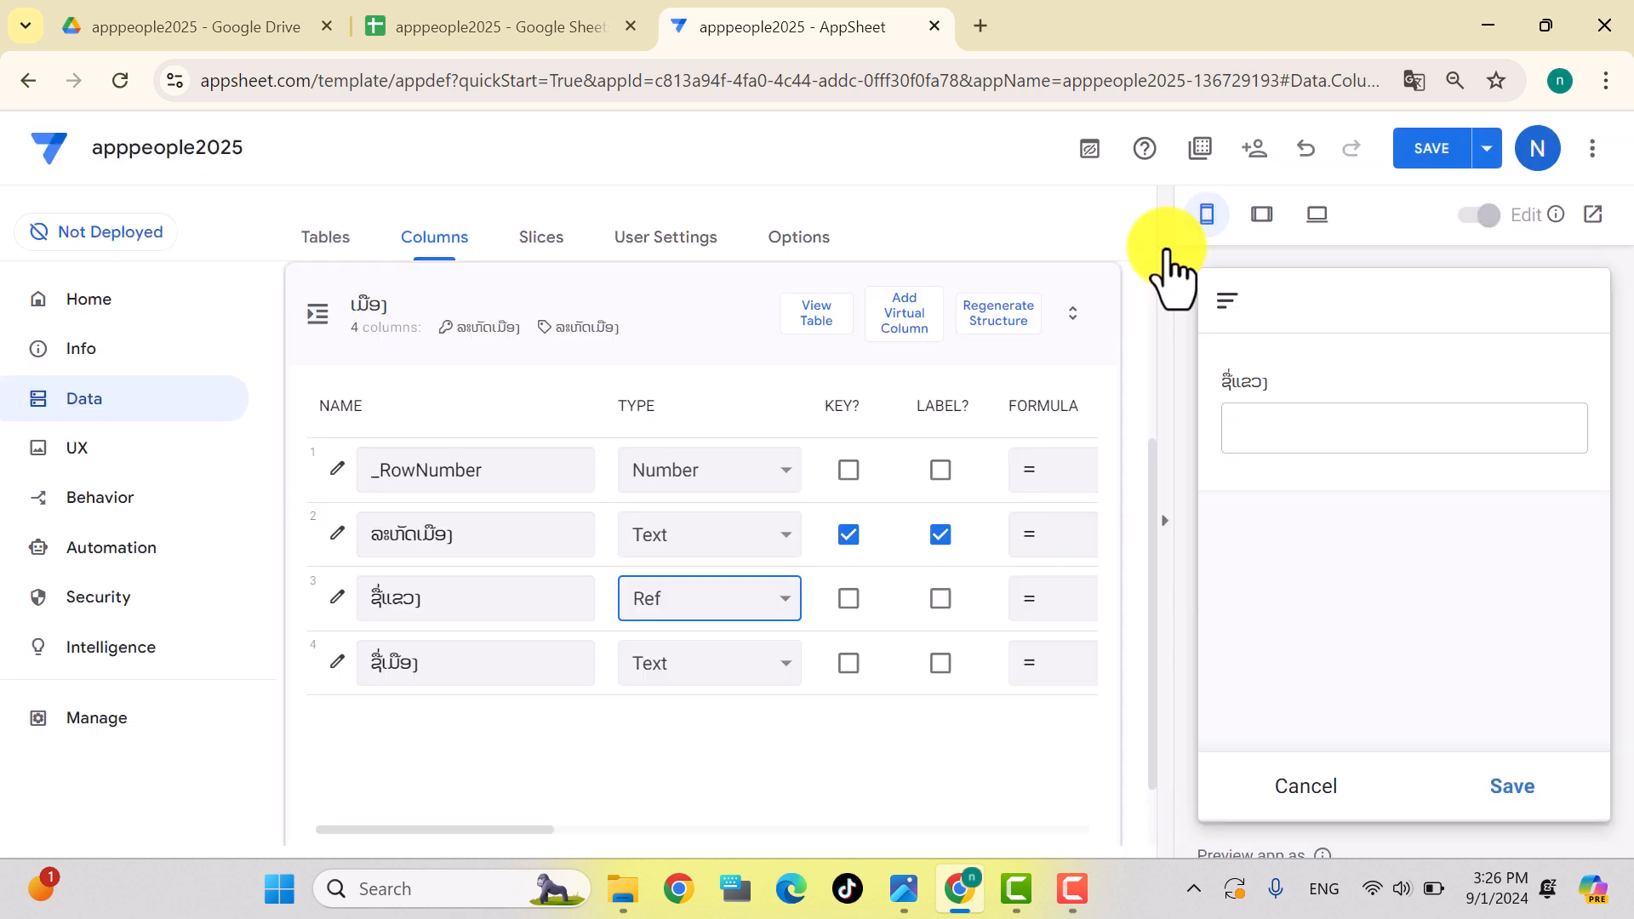
click(1426, 153)
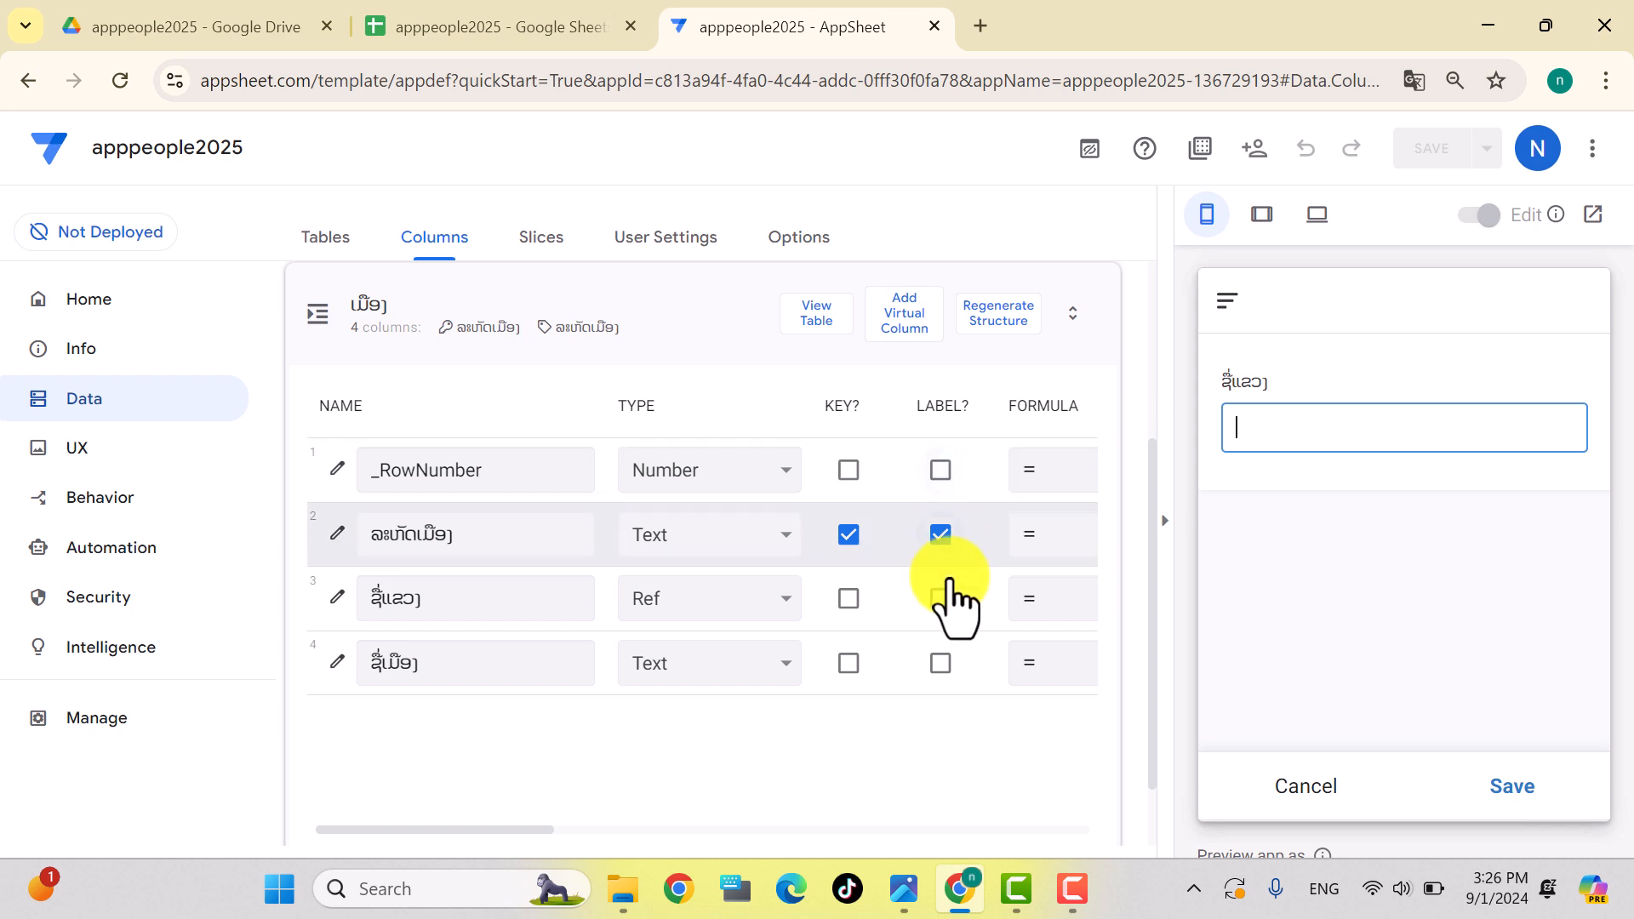
click(941, 663)
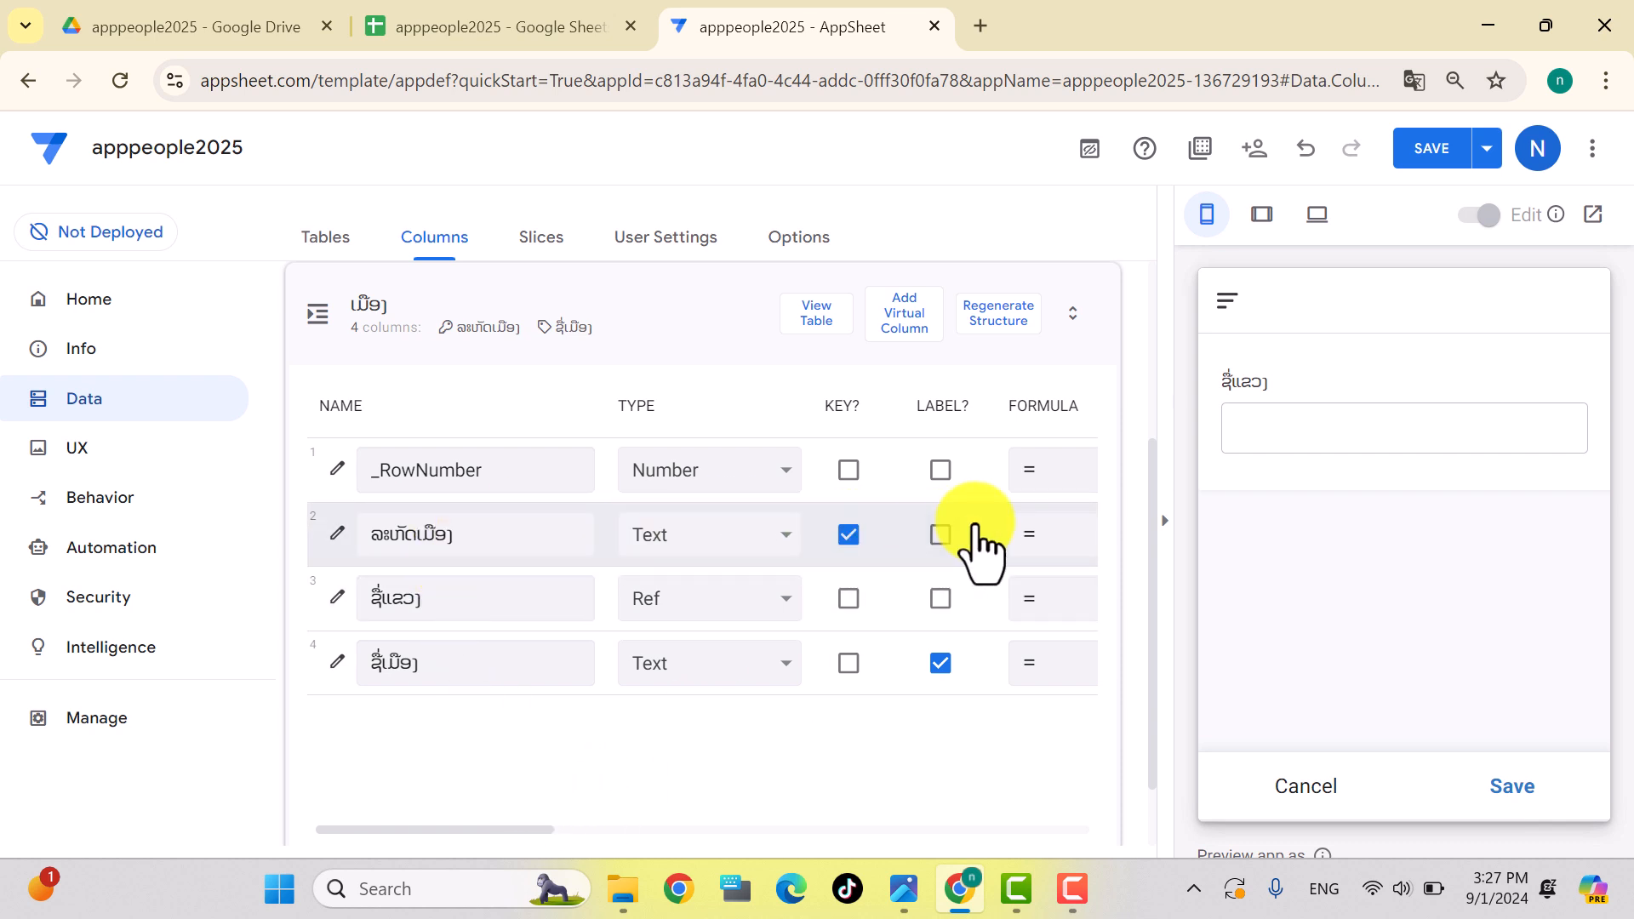
drag(467, 831, 732, 833)
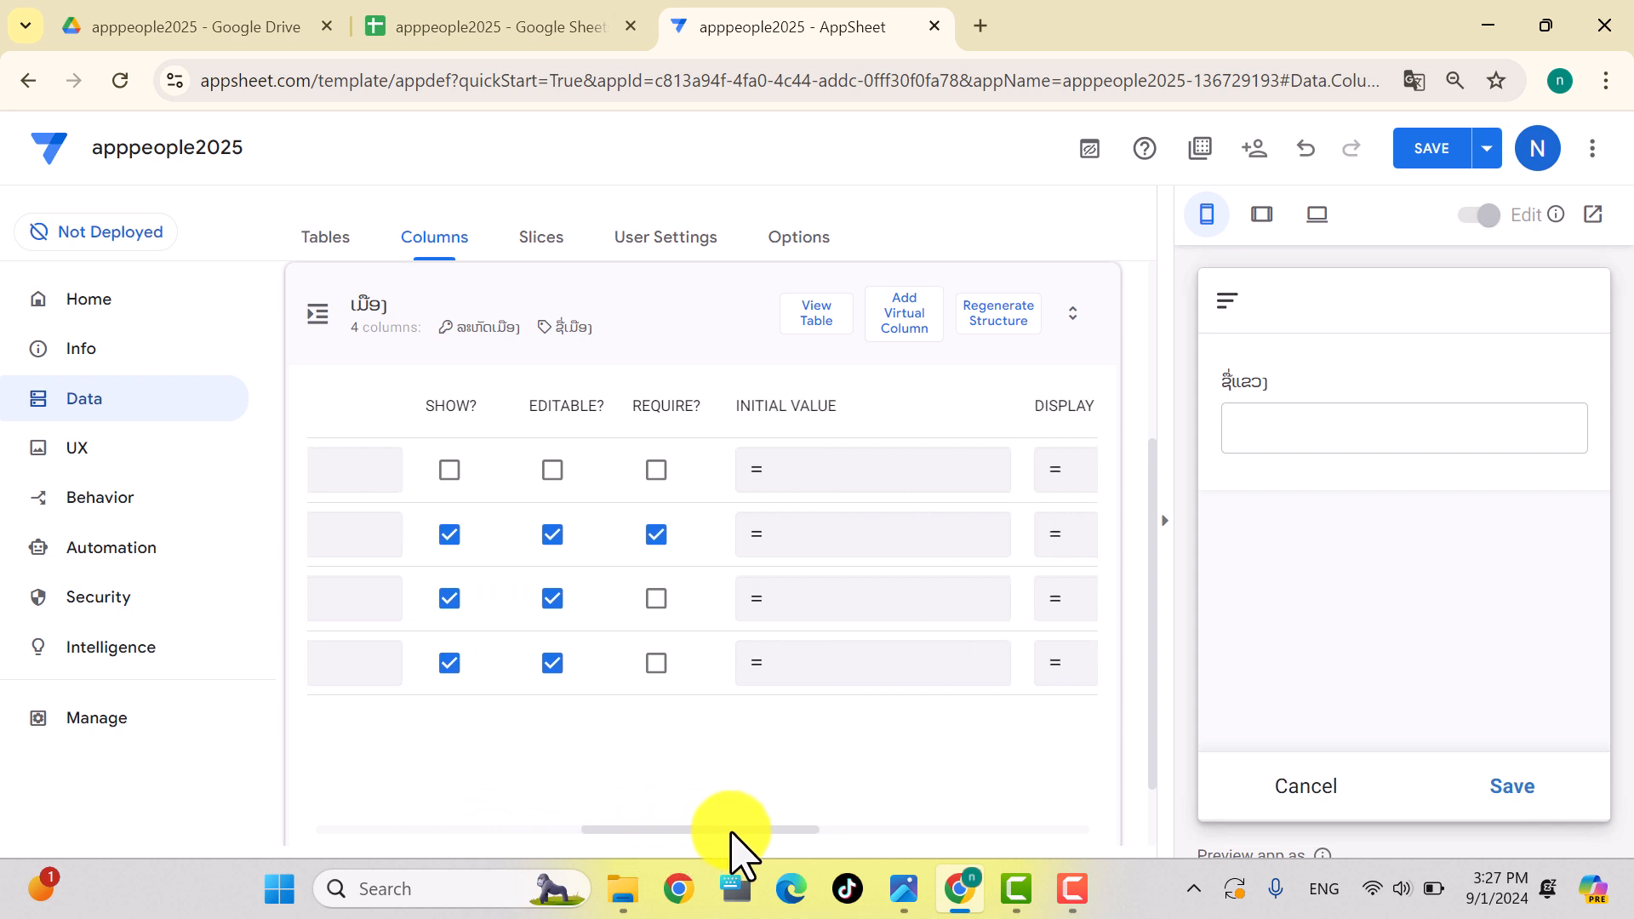
Step: Set the ລະຫັດເມືອງ column's initial value to [_RowNumber]-1
click(813, 537)
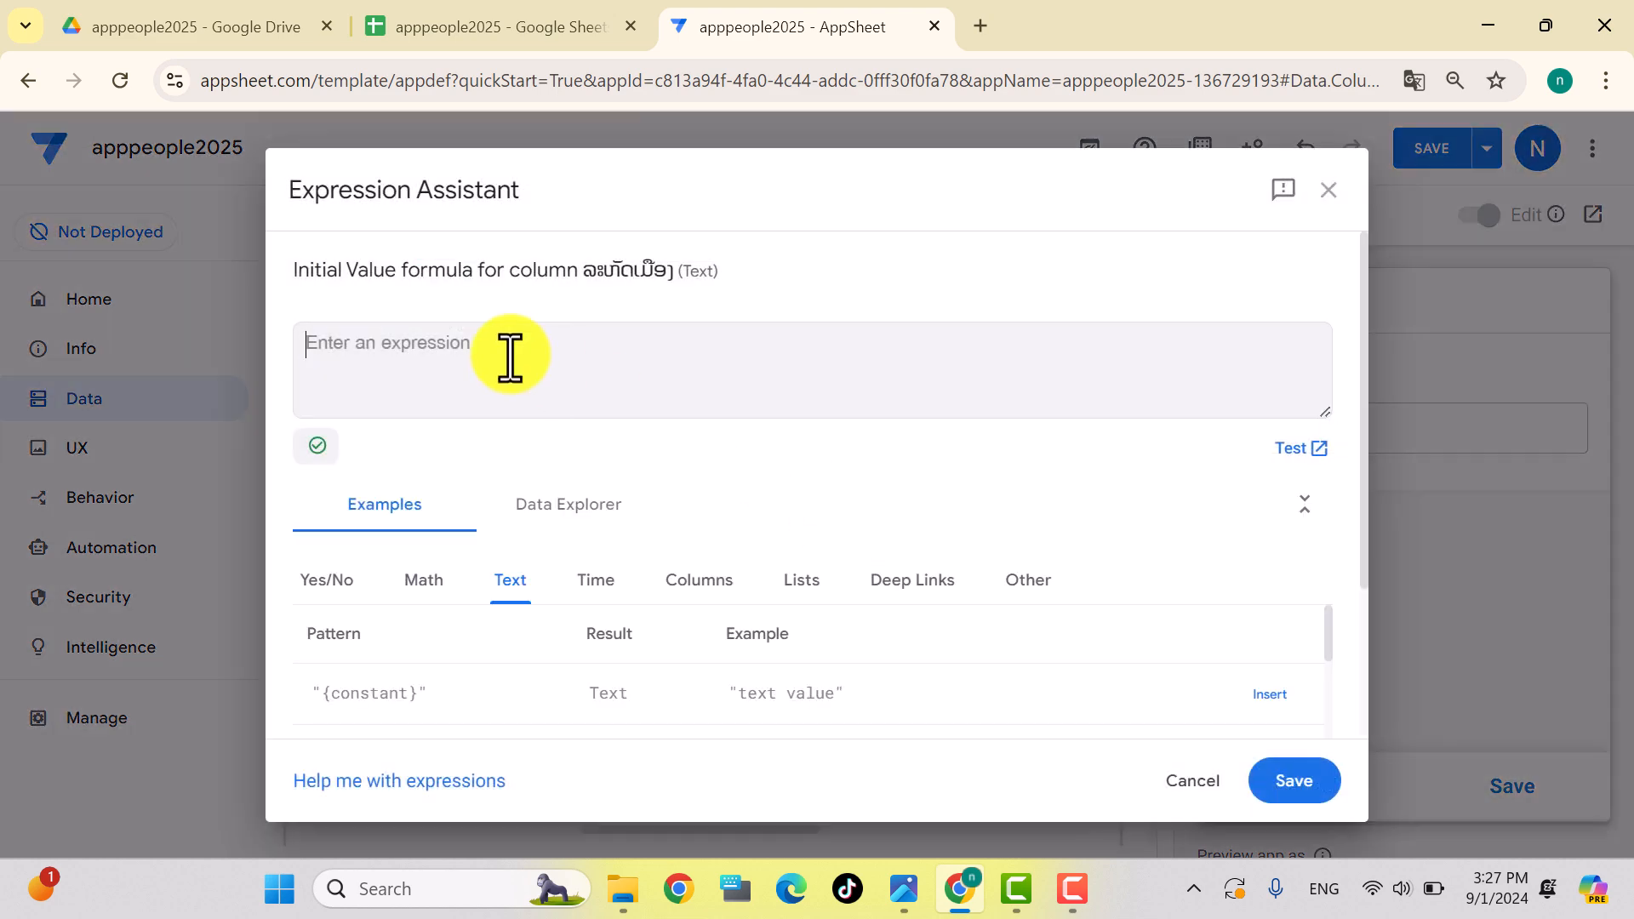
click(376, 345)
text([)
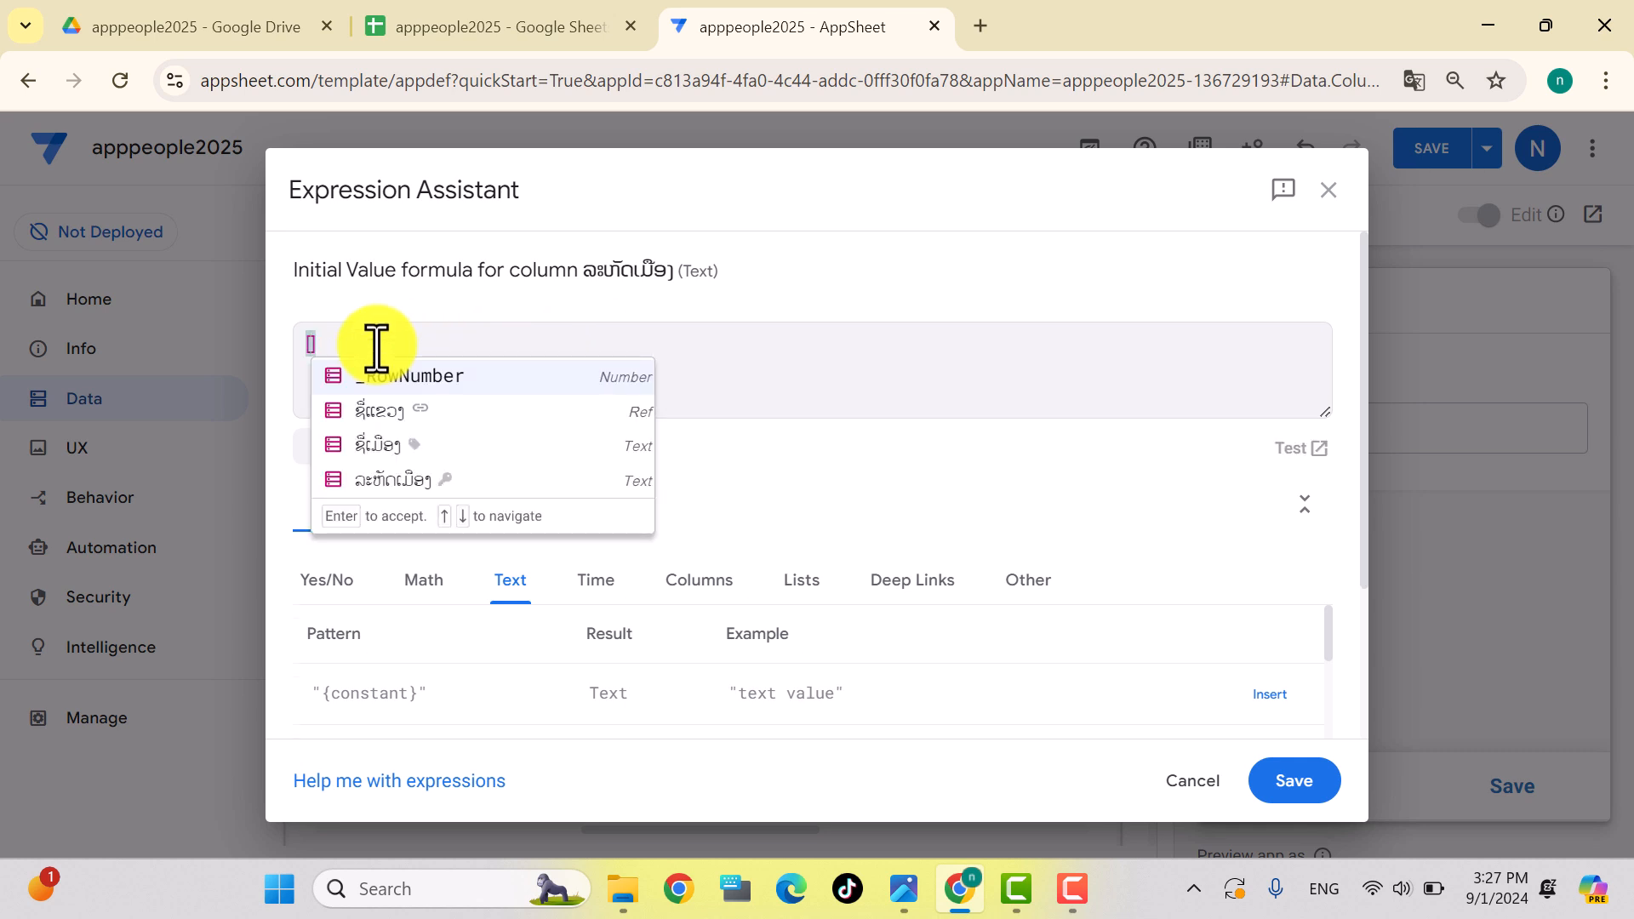
click(383, 379)
text(-1)
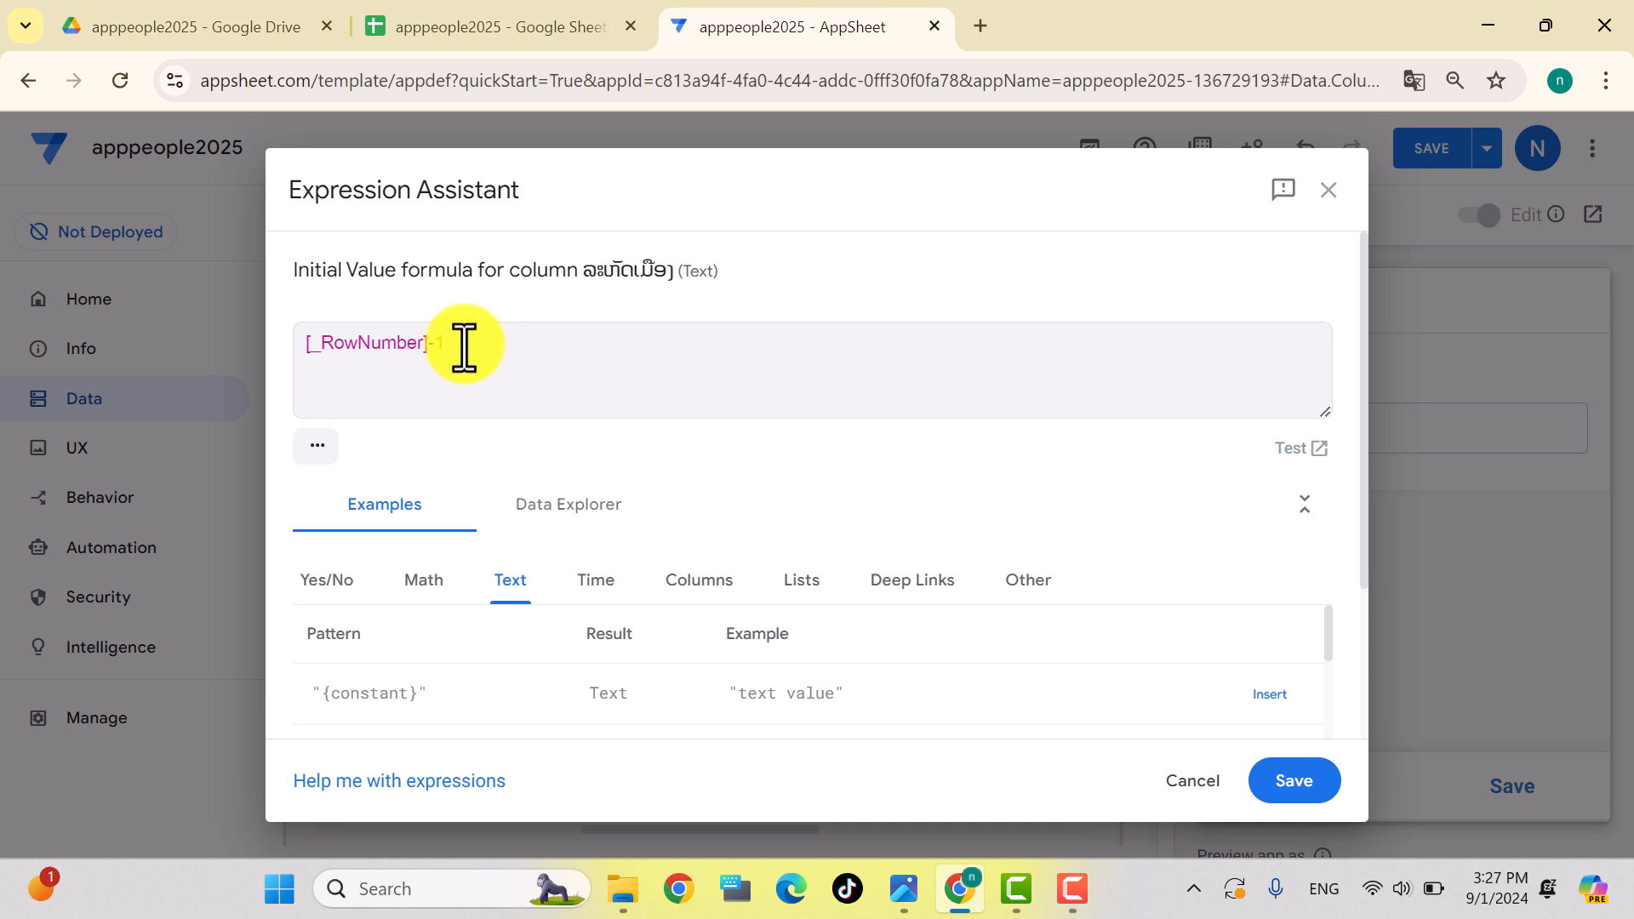
drag(452, 346, 293, 335)
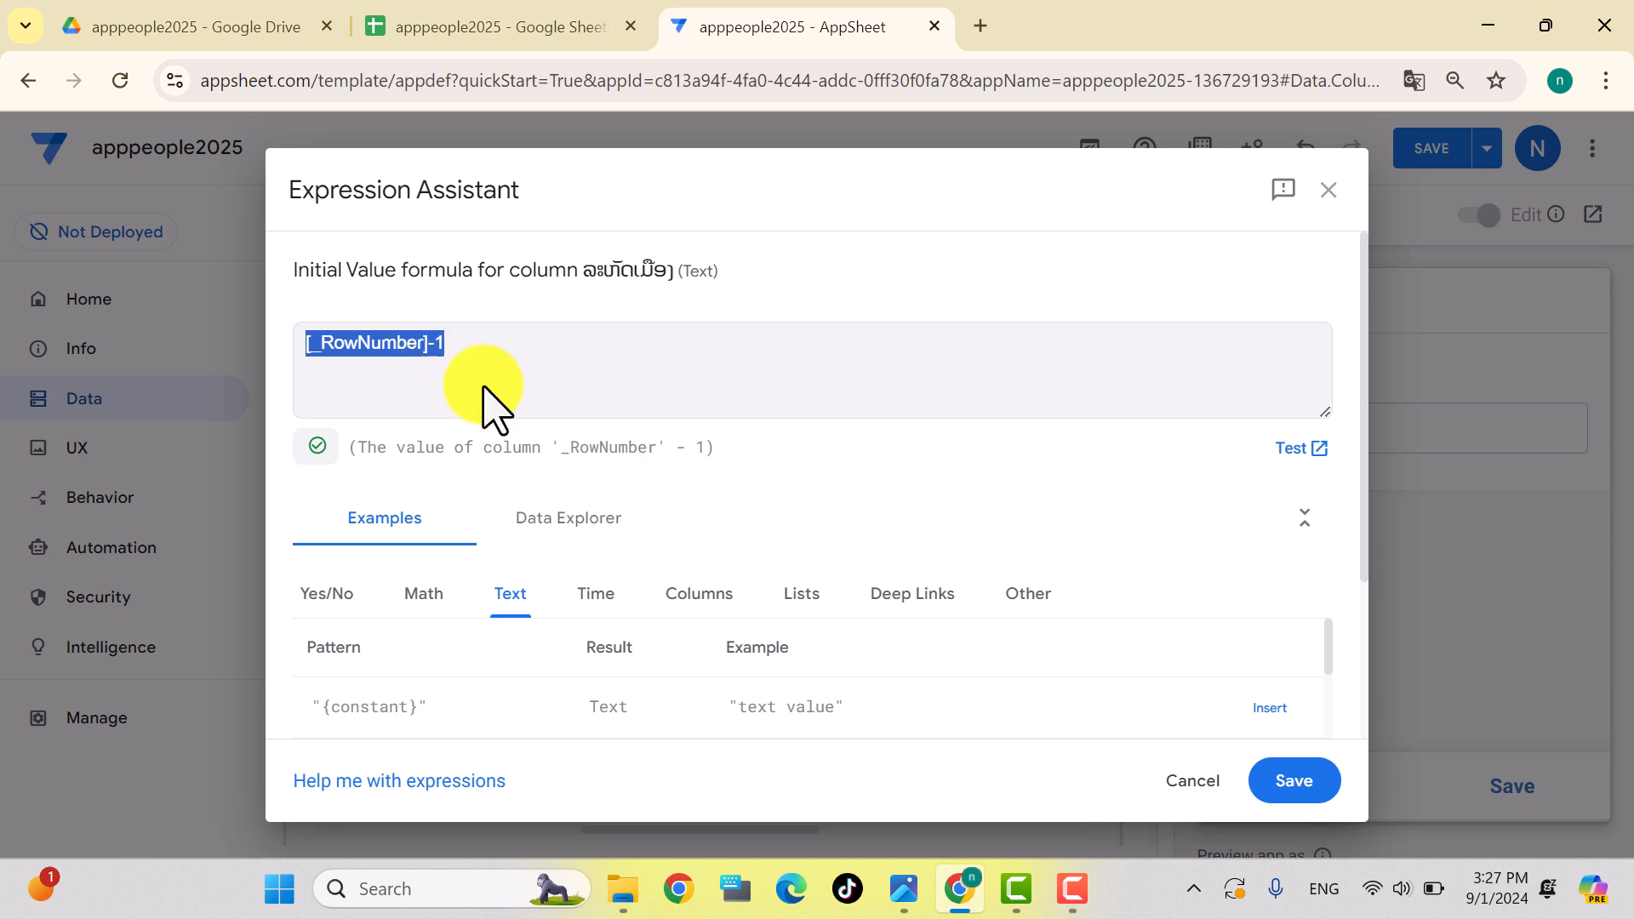
click(1311, 782)
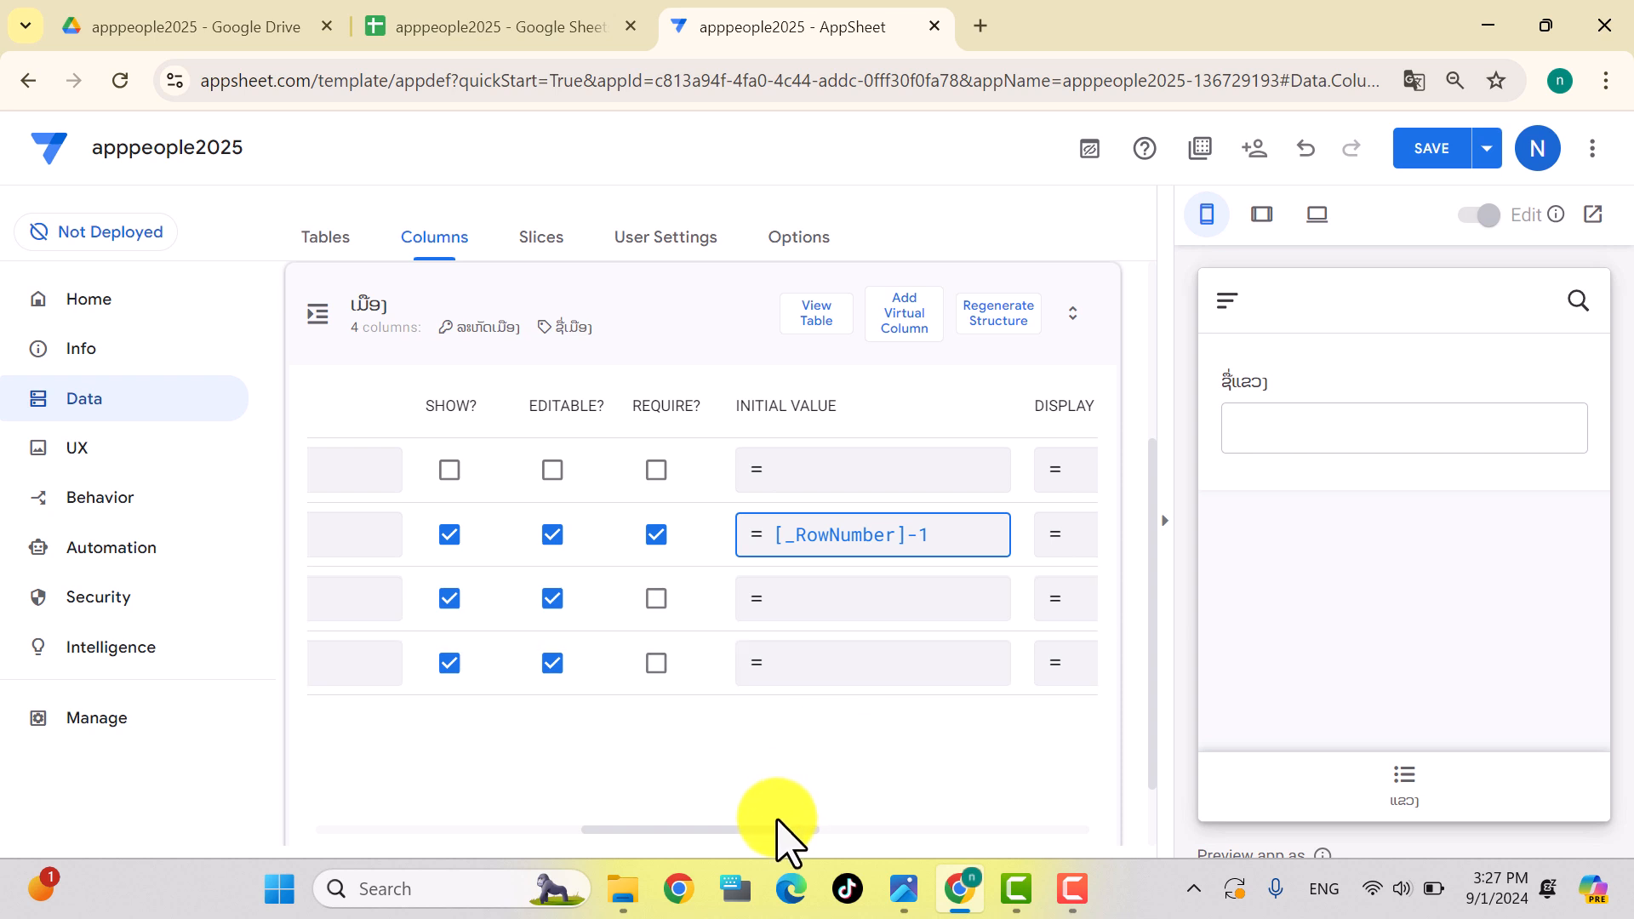
Step: Hide ລະຫັດເມືອງ, save the app, and cancel the preview's new-entry form
click(454, 534)
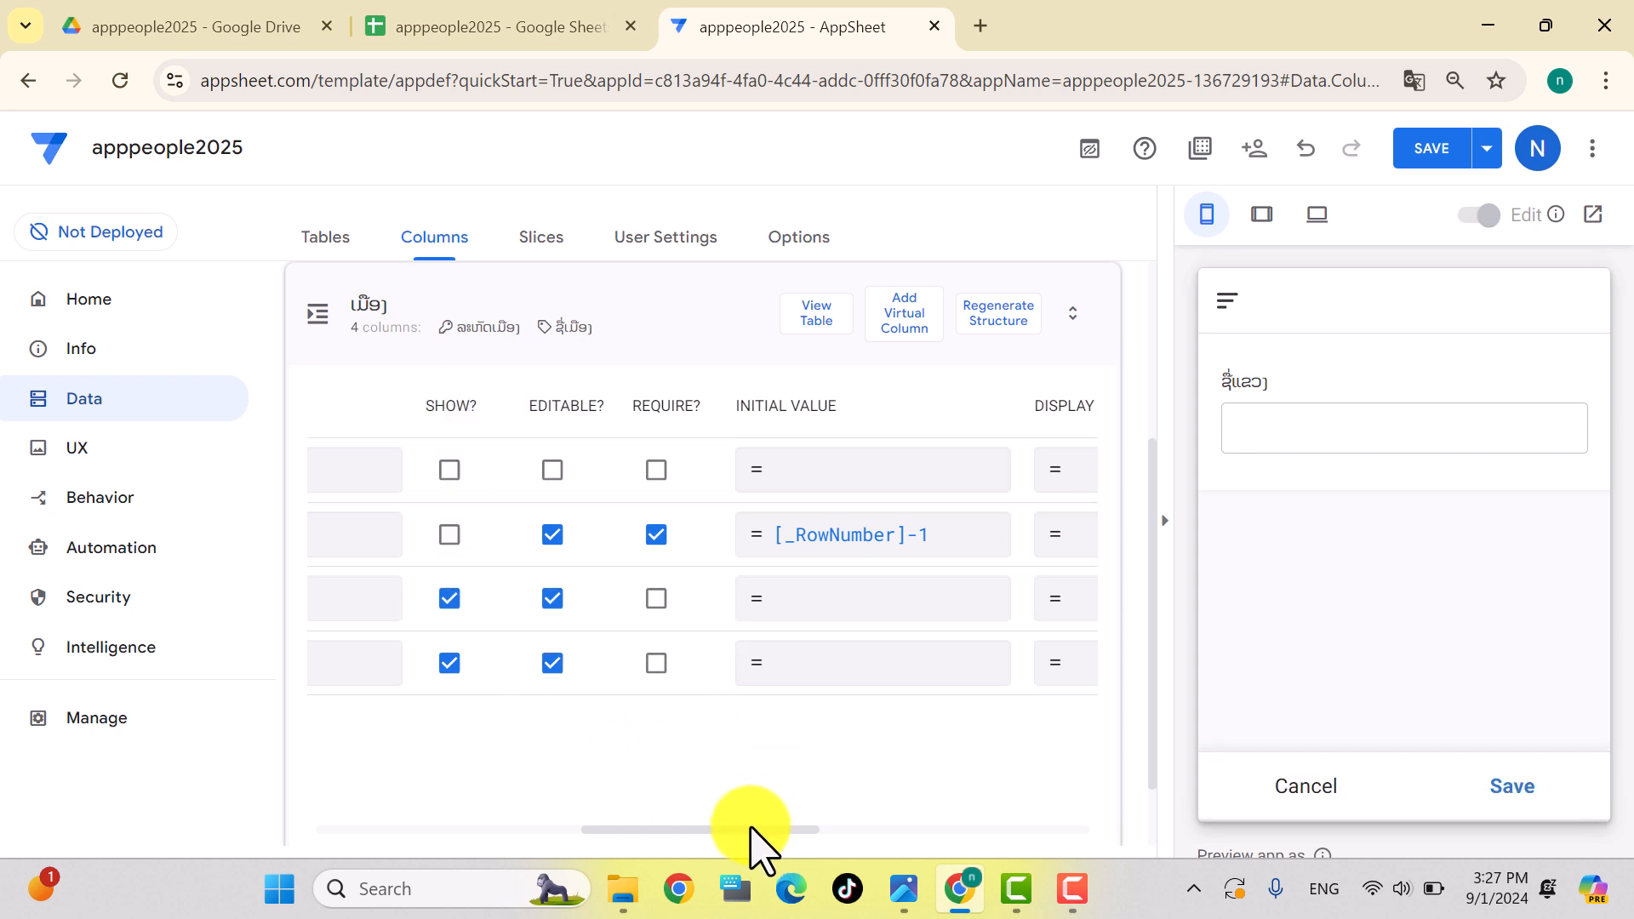
drag(766, 831, 482, 843)
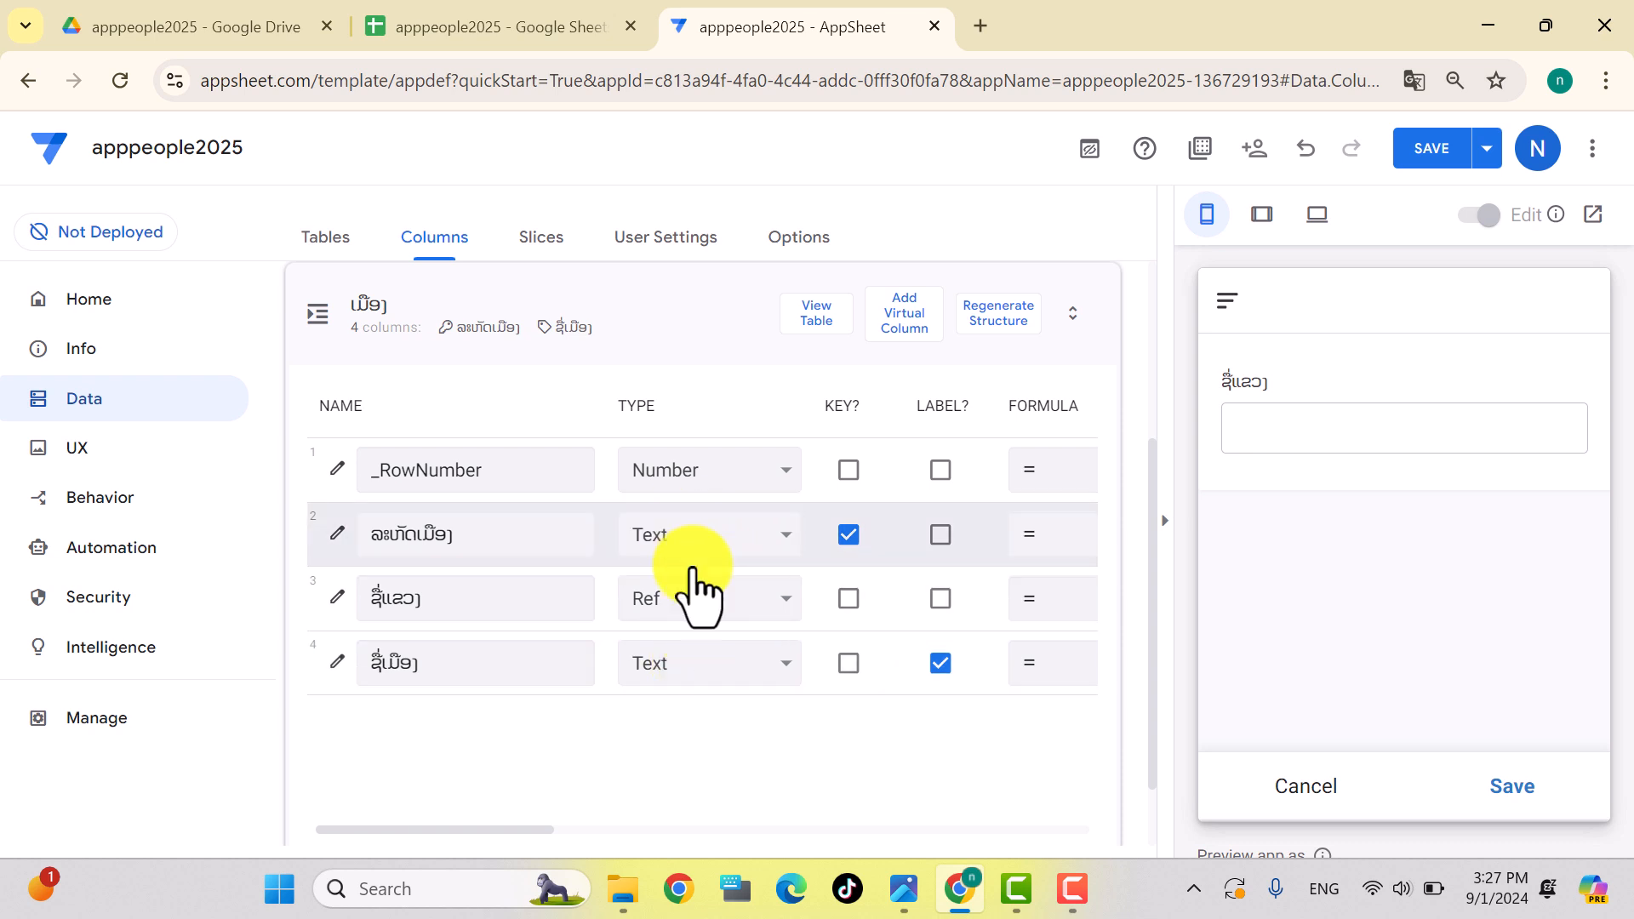
click(1431, 153)
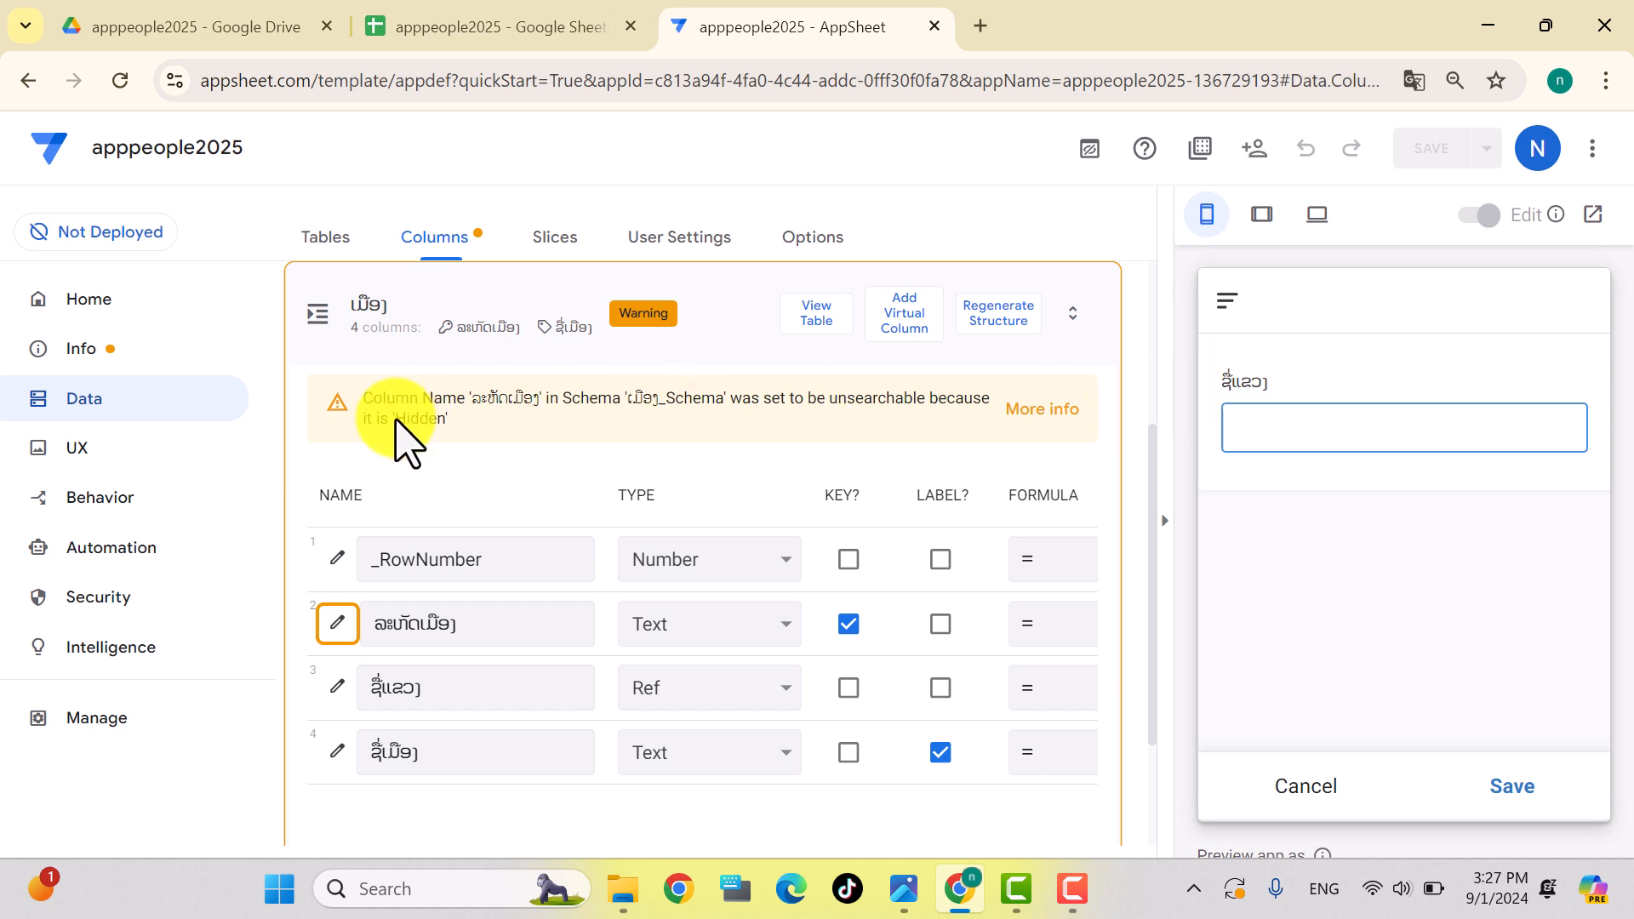
click(1311, 787)
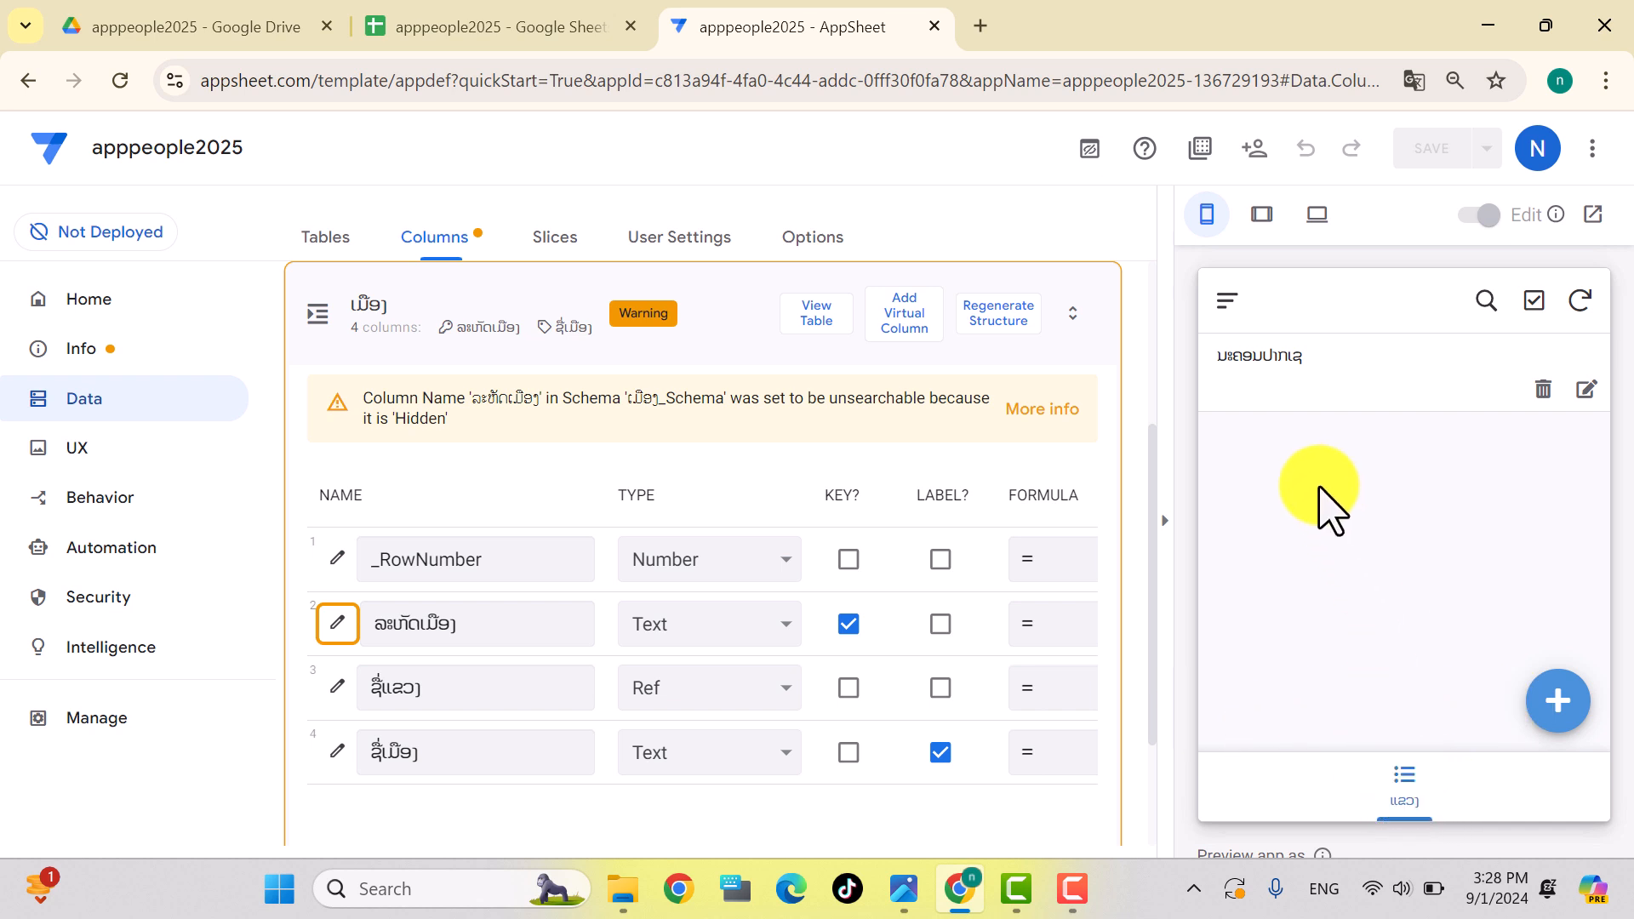
Step: Create a new blank view based on the ເມືອງ table
click(85, 454)
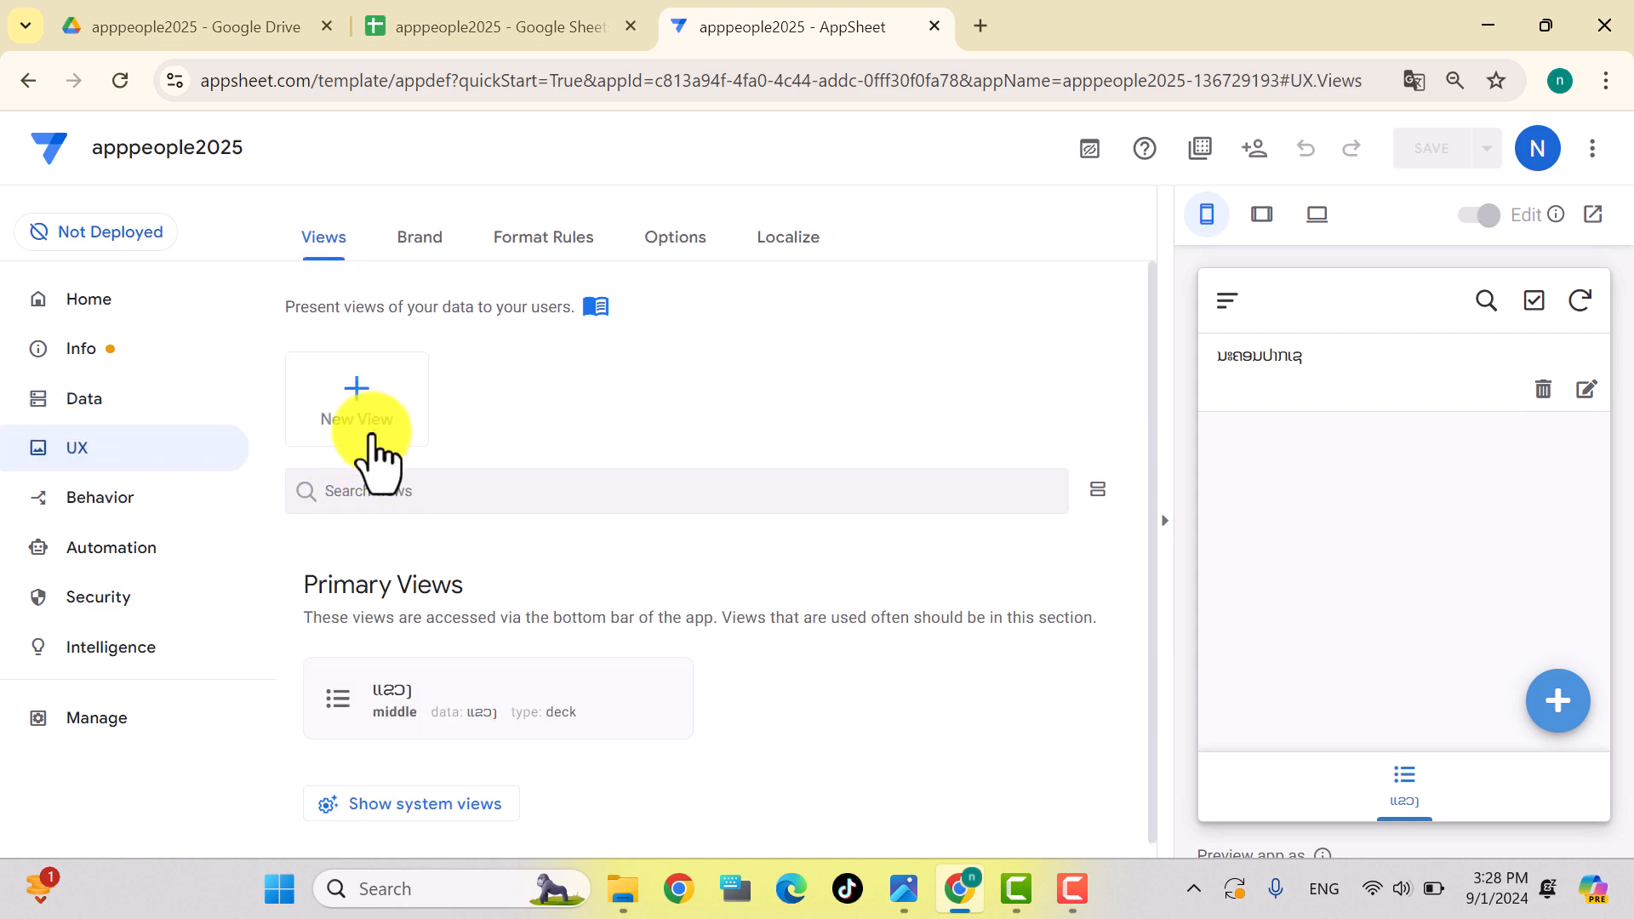
click(357, 416)
click(479, 679)
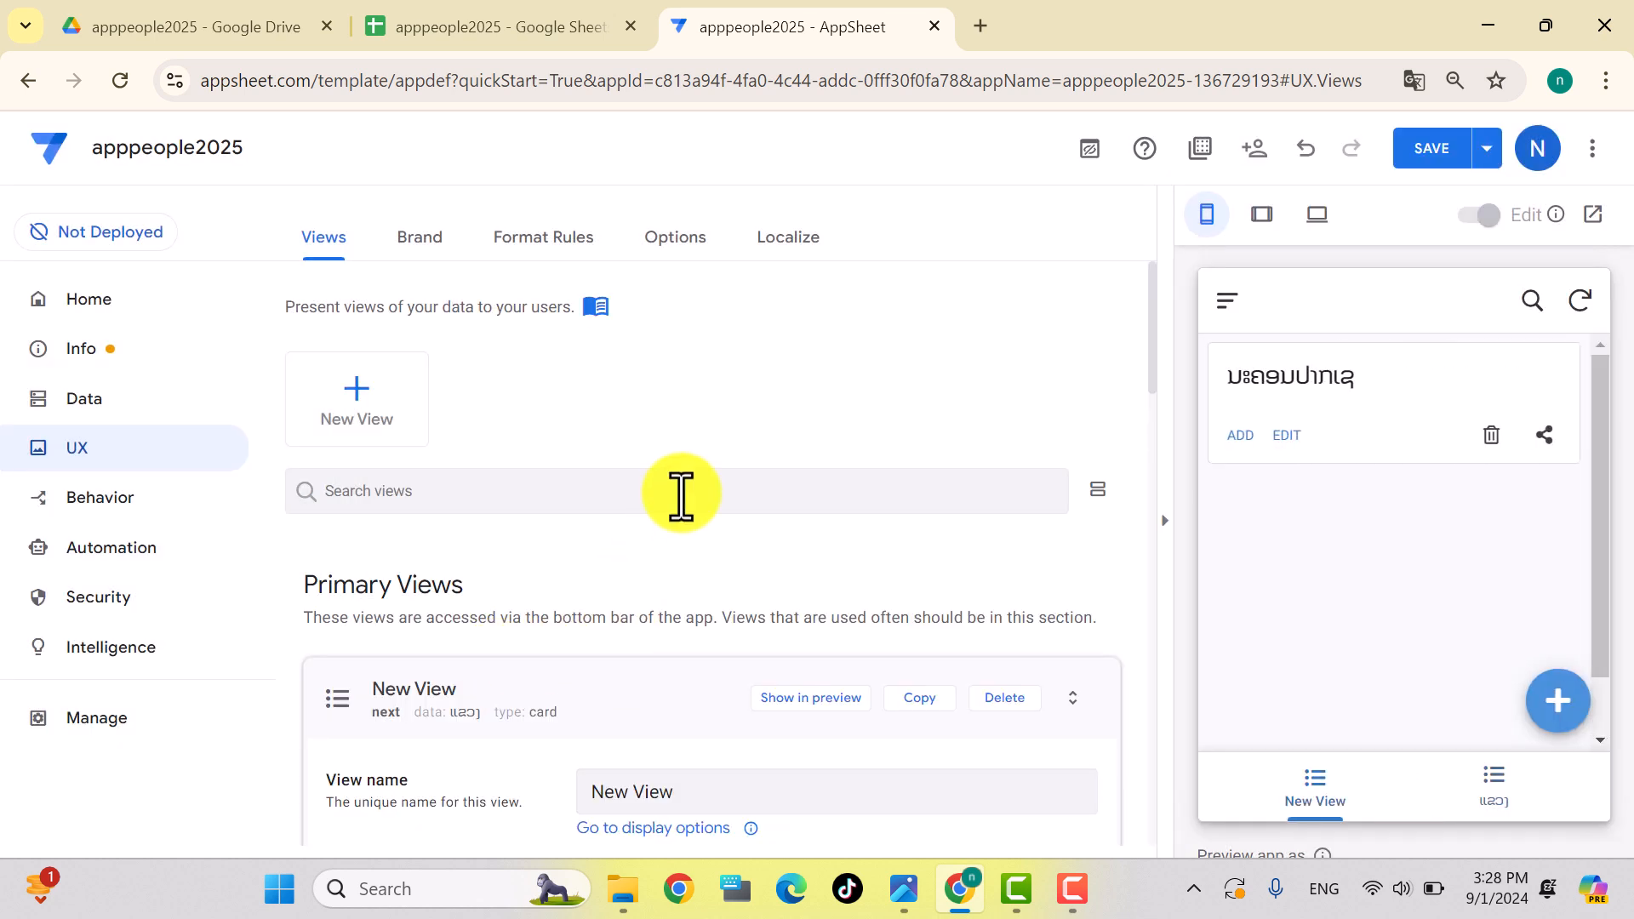
scroll(678, 493, down, 5)
click(771, 511)
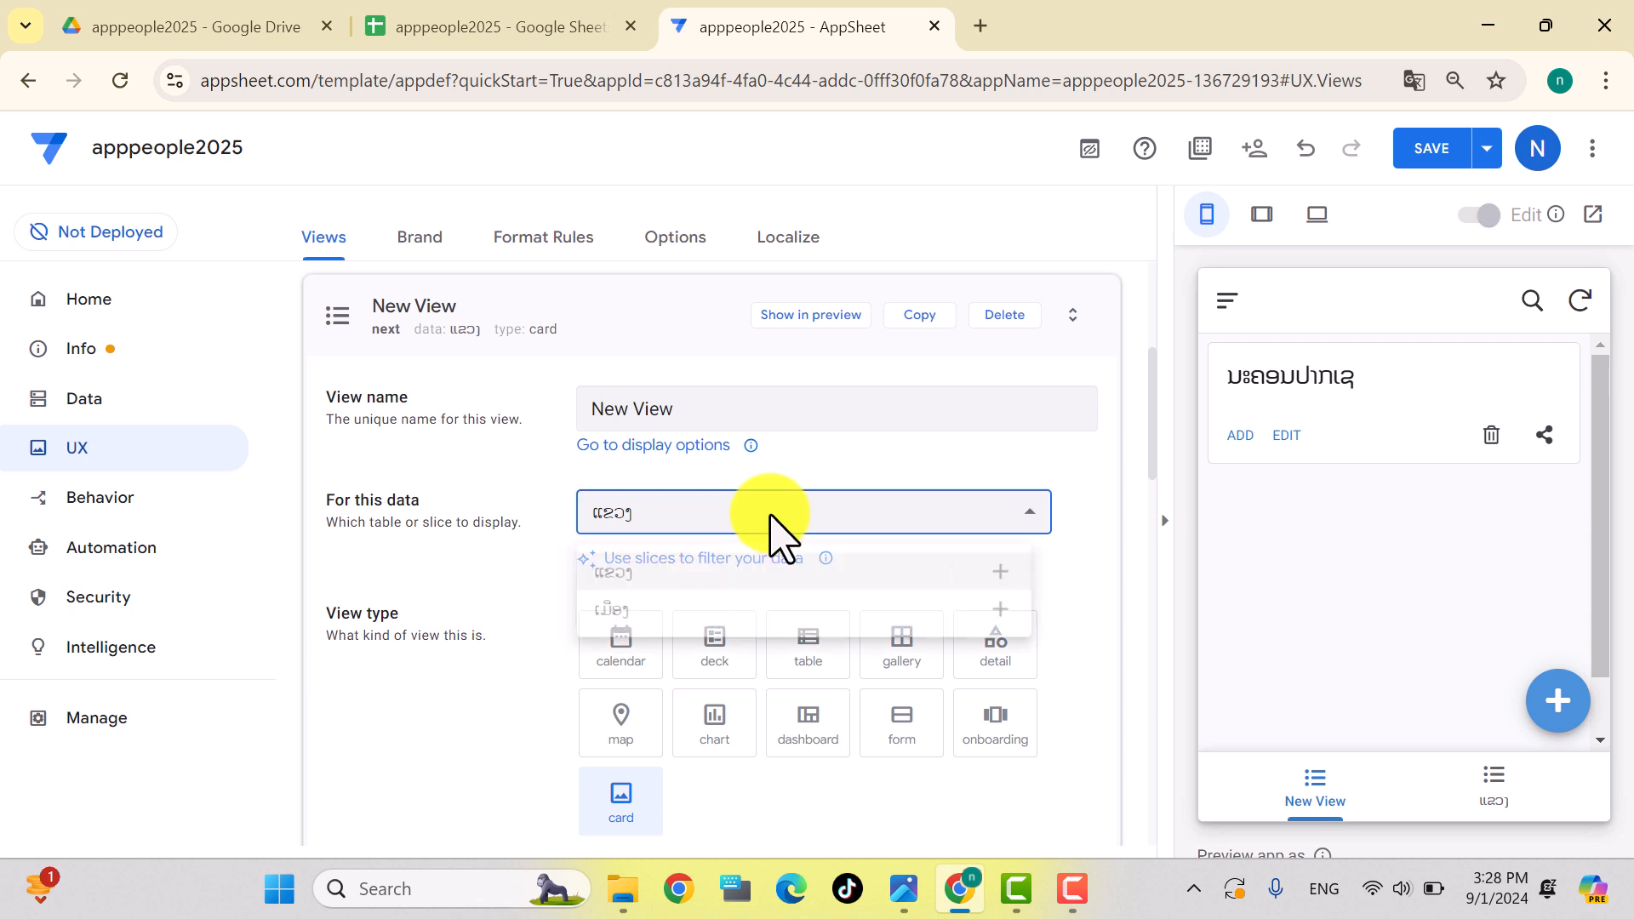
click(617, 610)
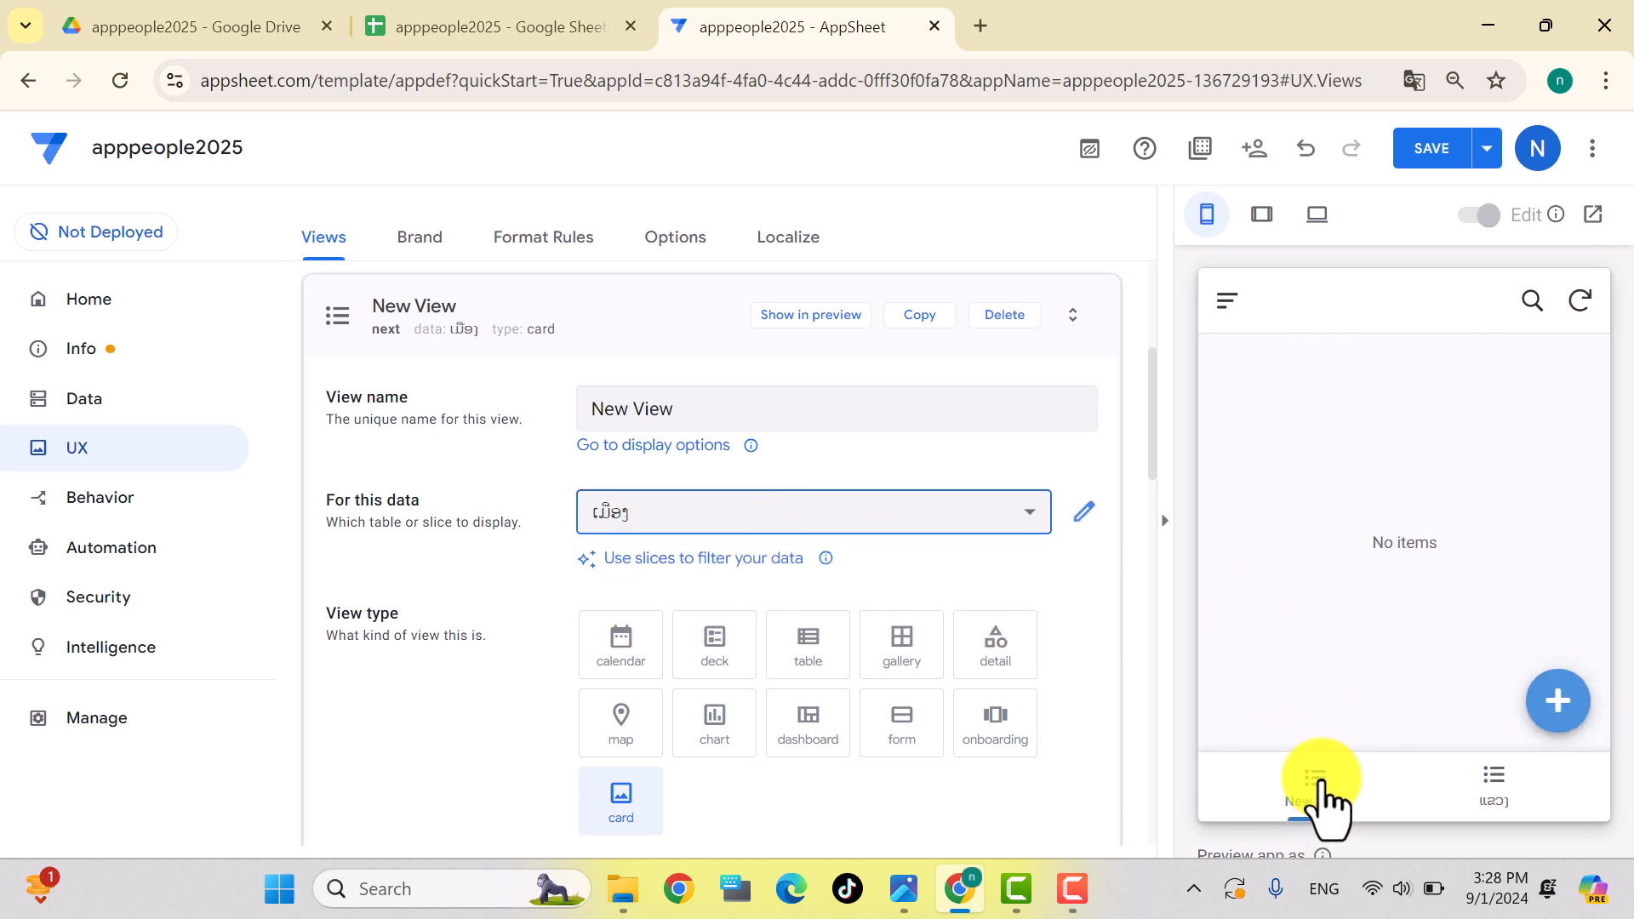
Step: Rename the new view to ເມືອງ
drag(693, 410, 577, 408)
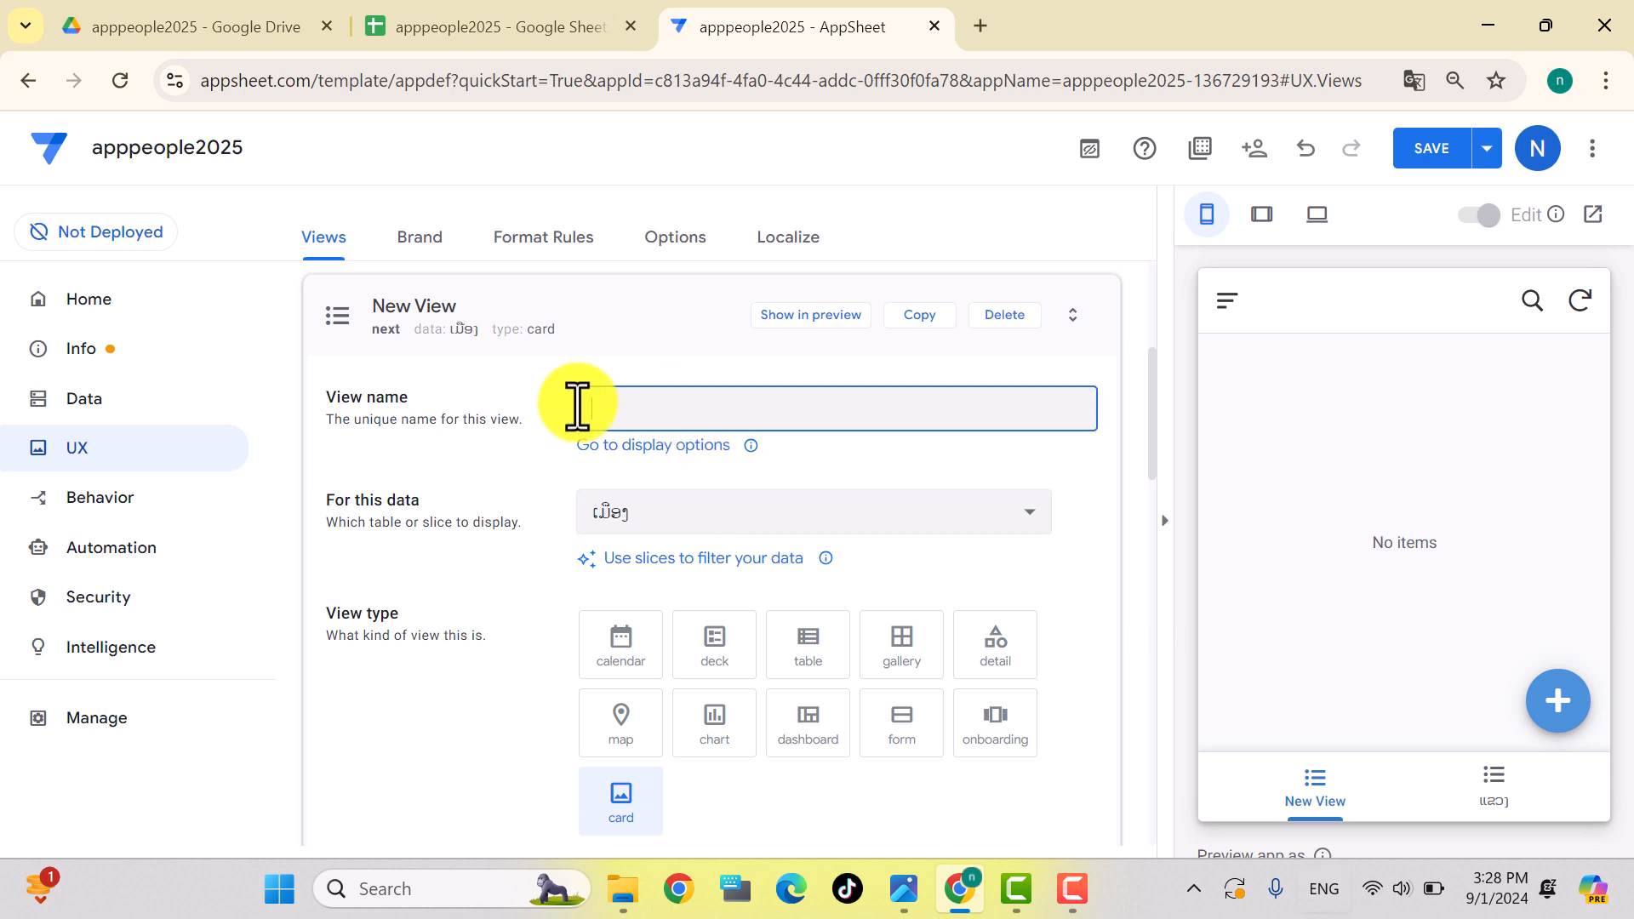
key(super+space)
text(ພ)
scroll(824, 576, down, 1)
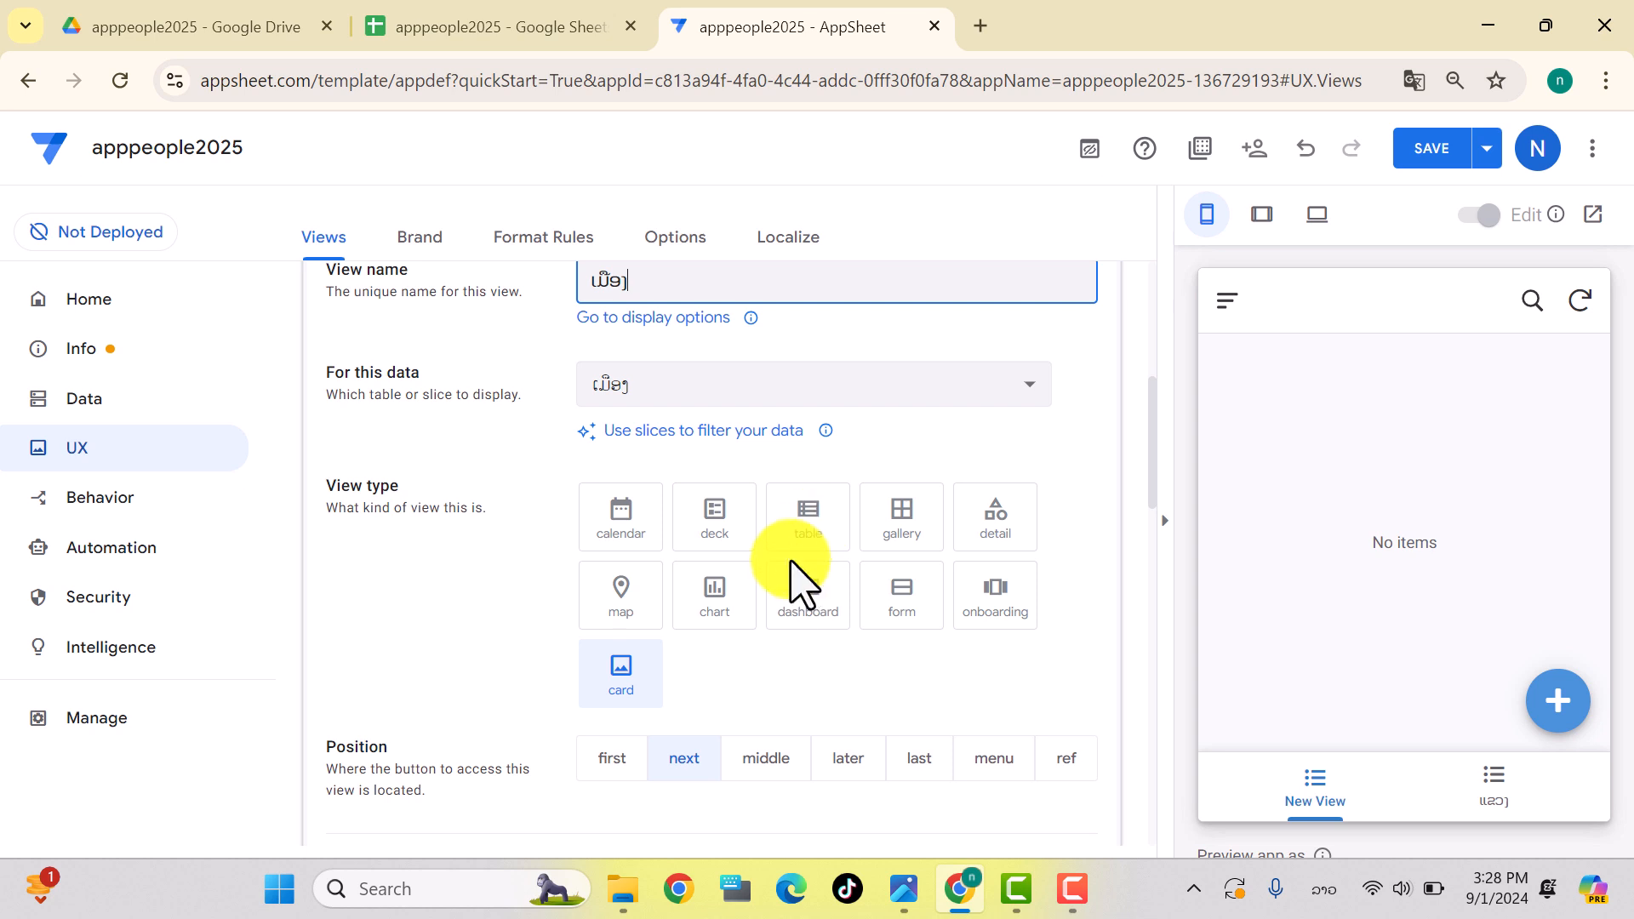
click(986, 519)
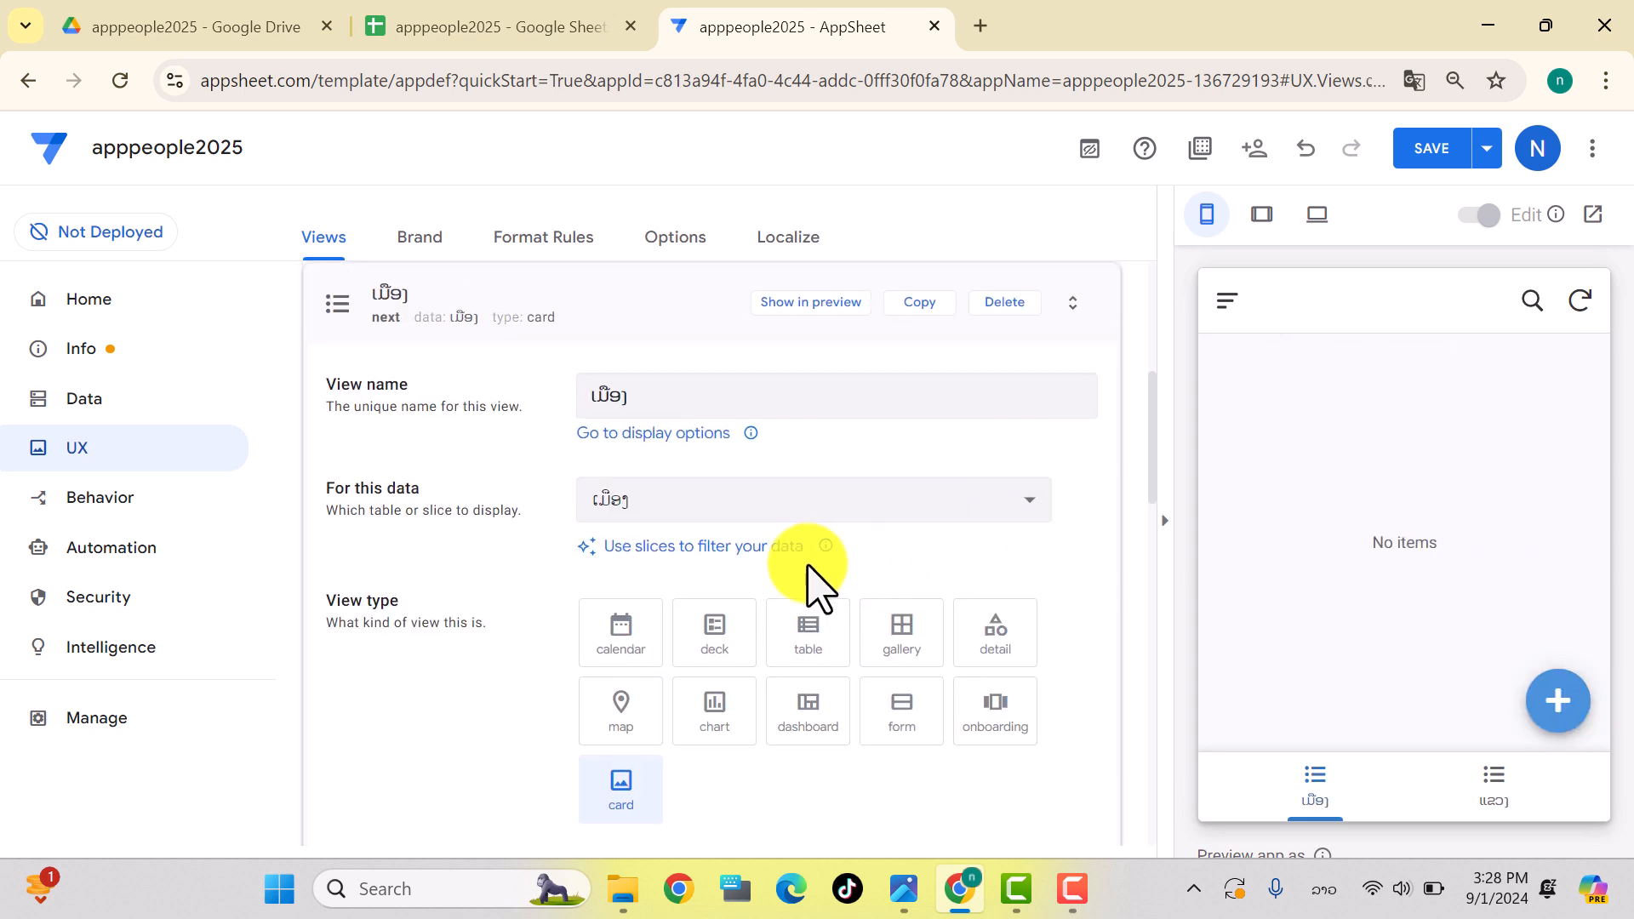
Step: Give the ເມືອງ view the ballot icon in its Display settings and save
scroll(808, 579, down, 6)
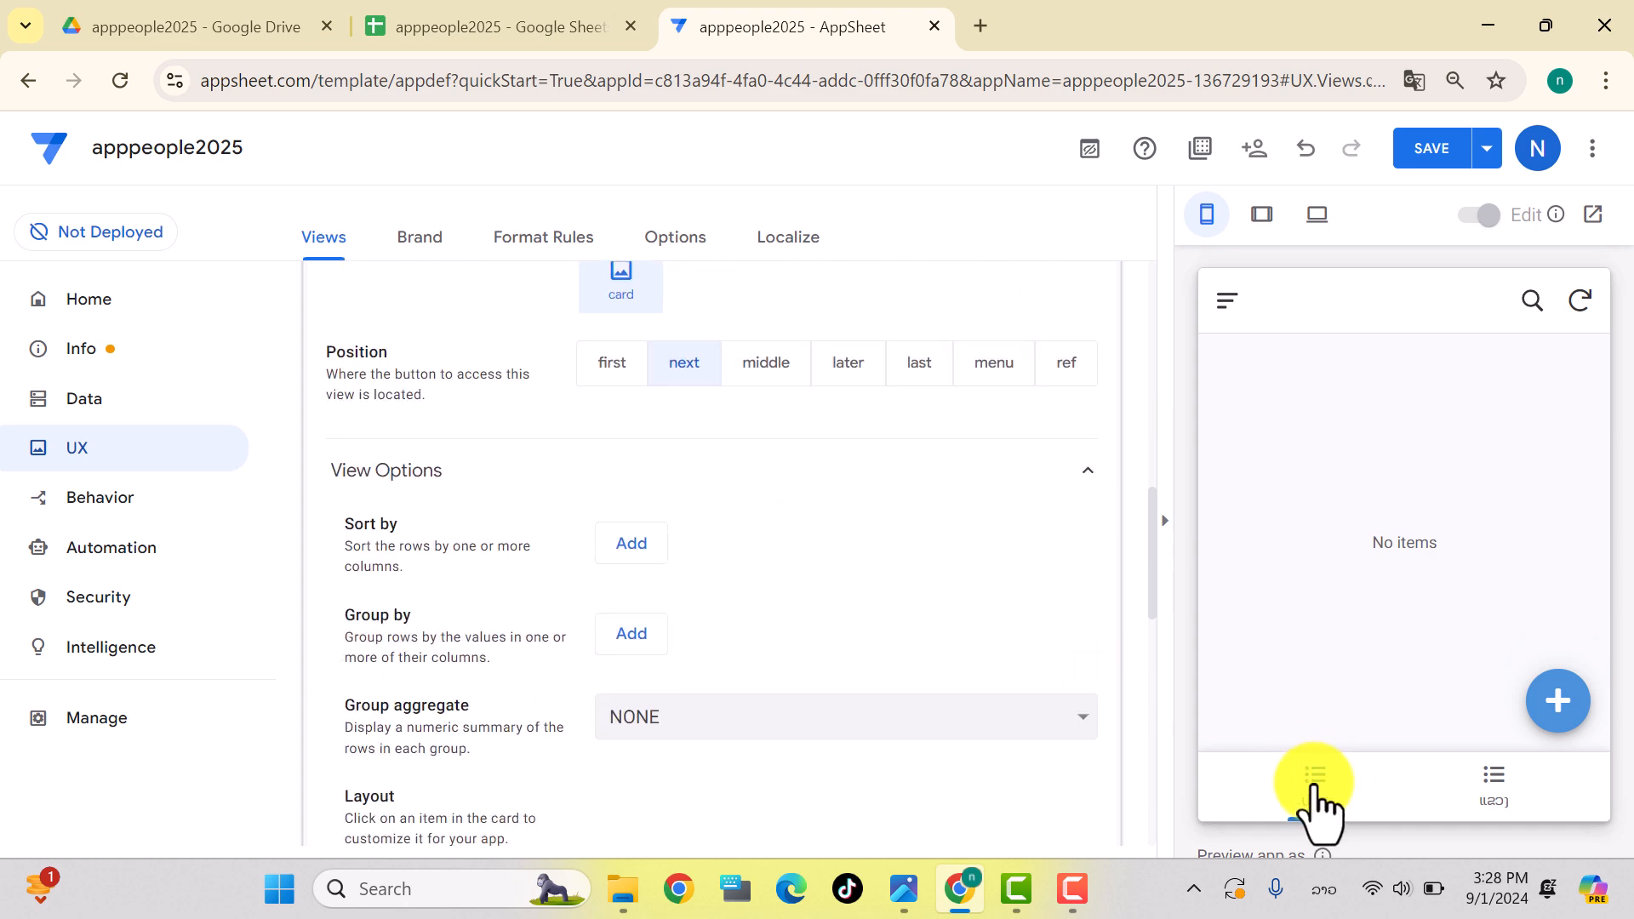
scroll(577, 467, down, 5)
scroll(576, 468, down, 8)
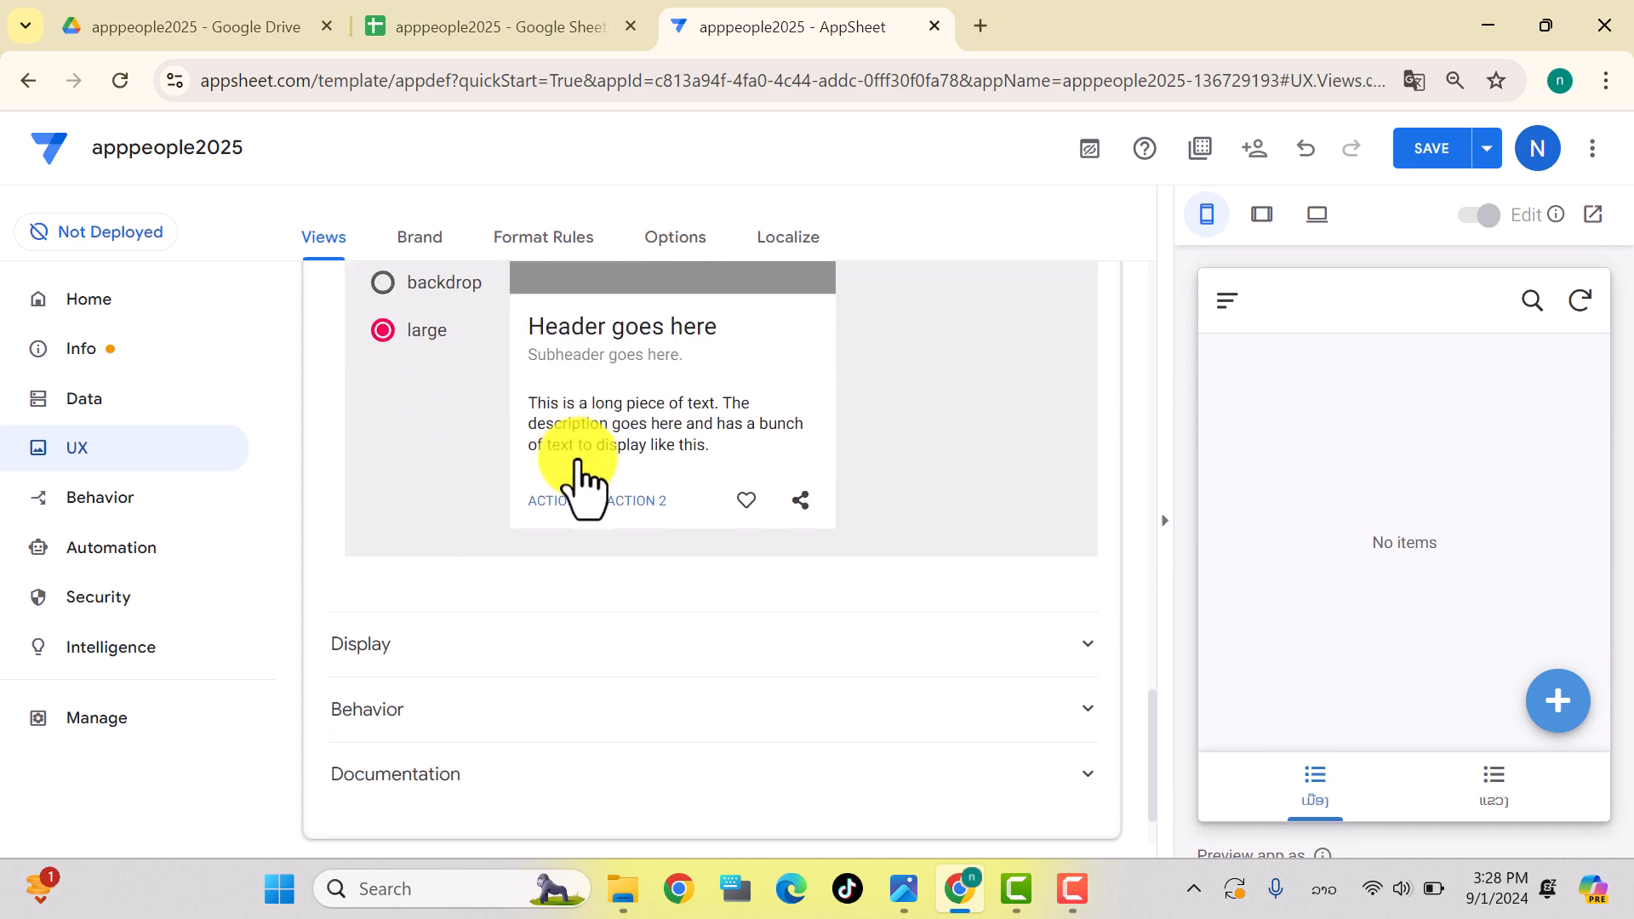
click(353, 553)
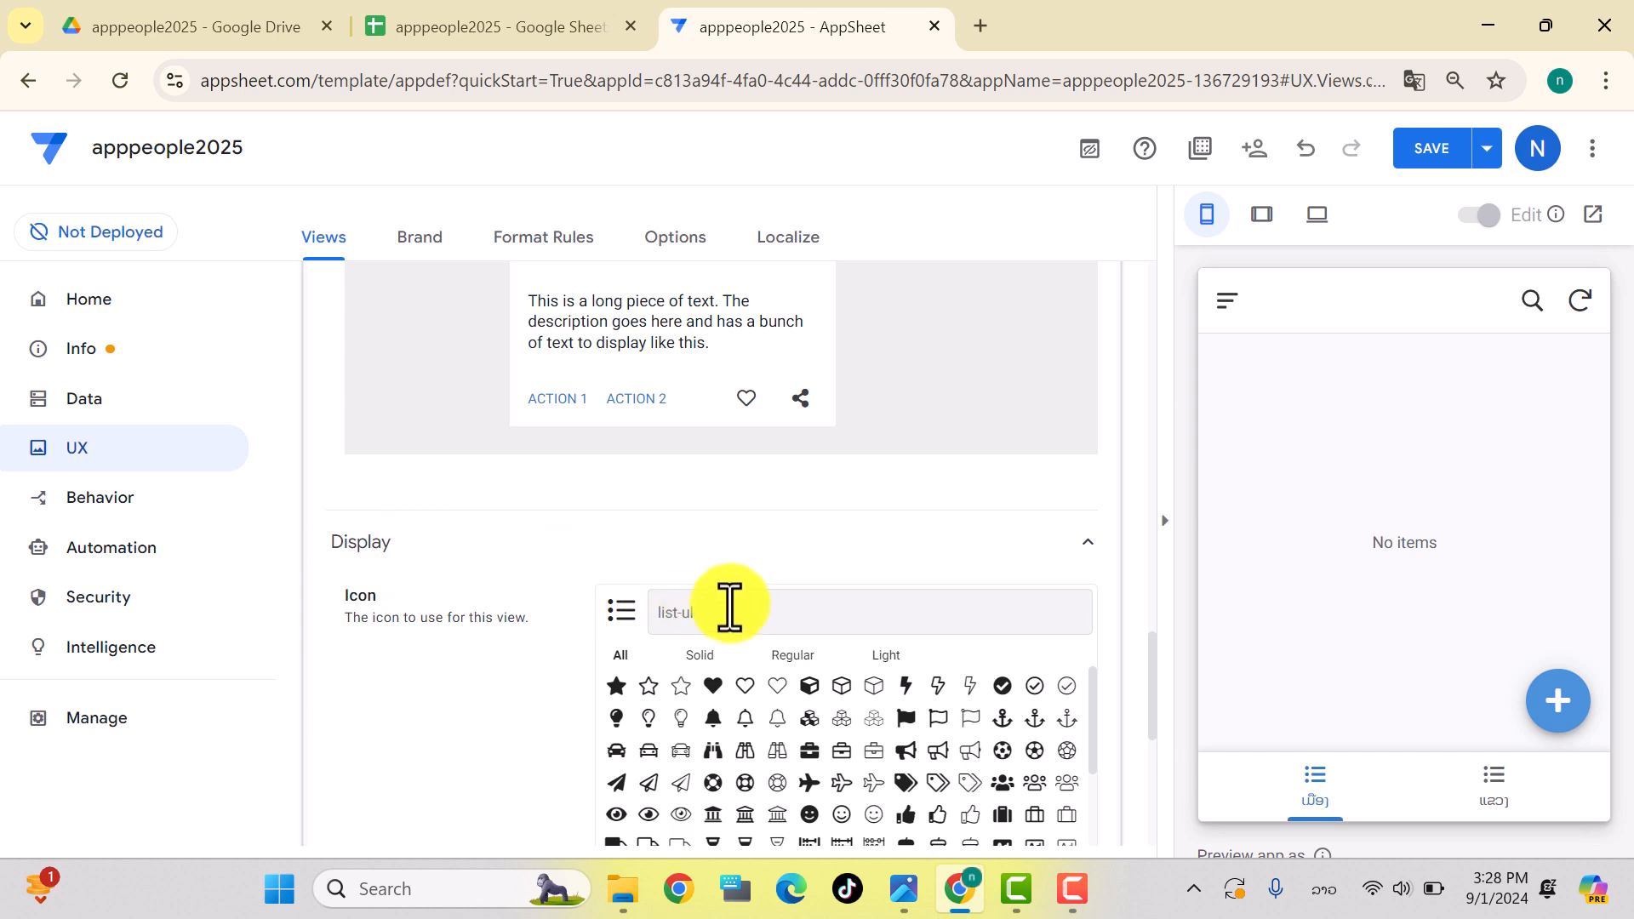
scroll(732, 610, down, 2)
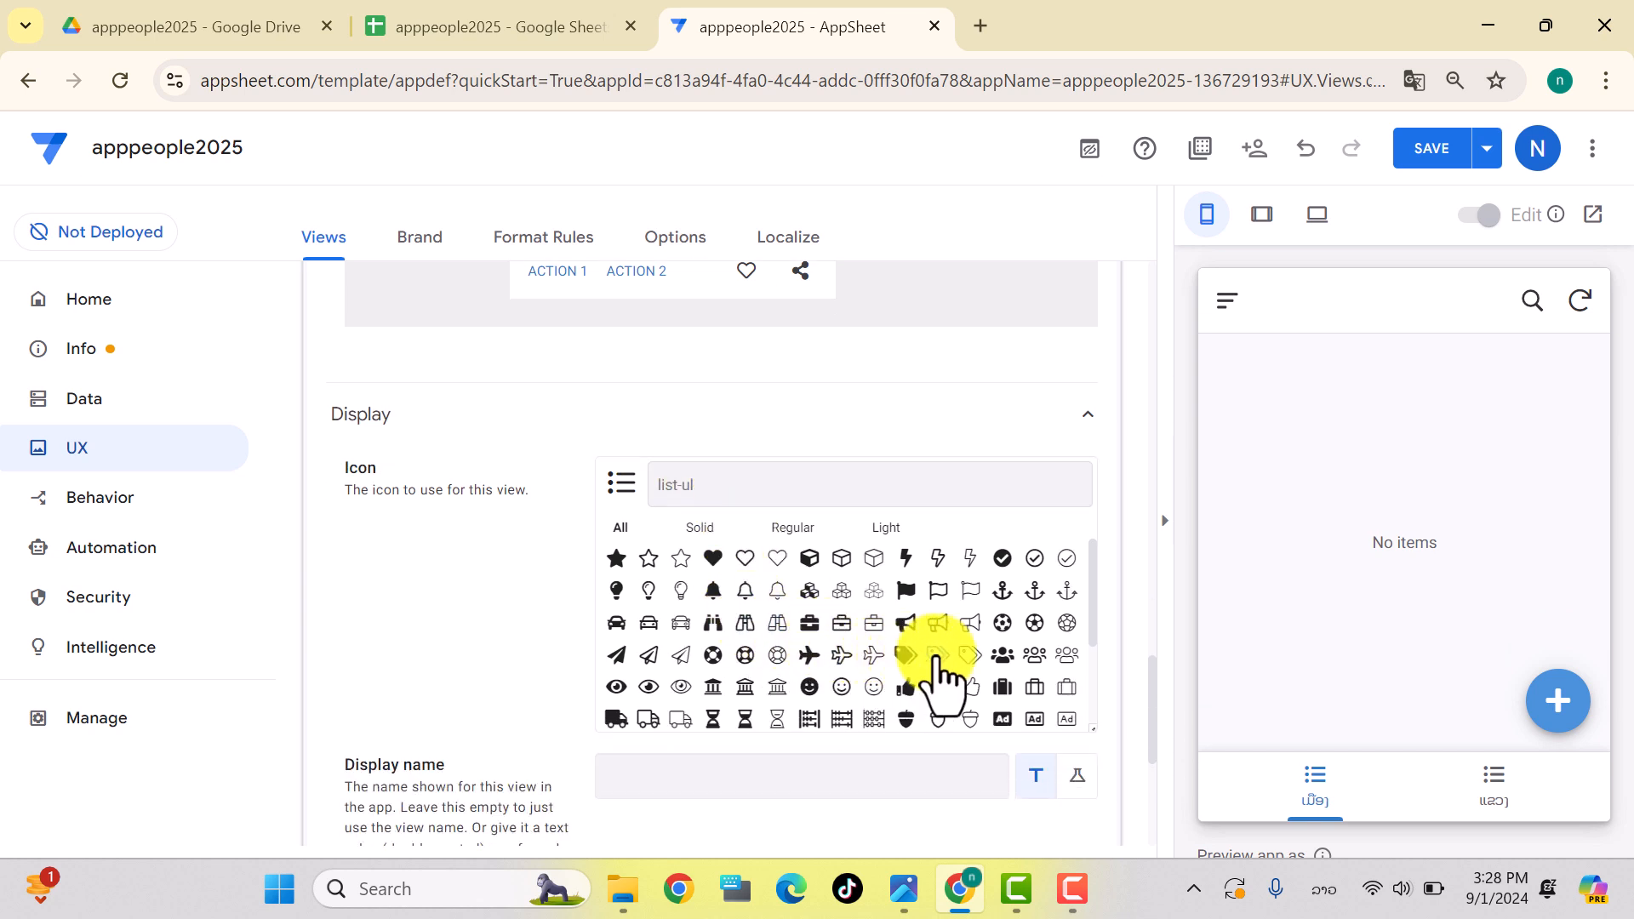
scroll(890, 634, down, 2)
scroll(891, 637, down, 2)
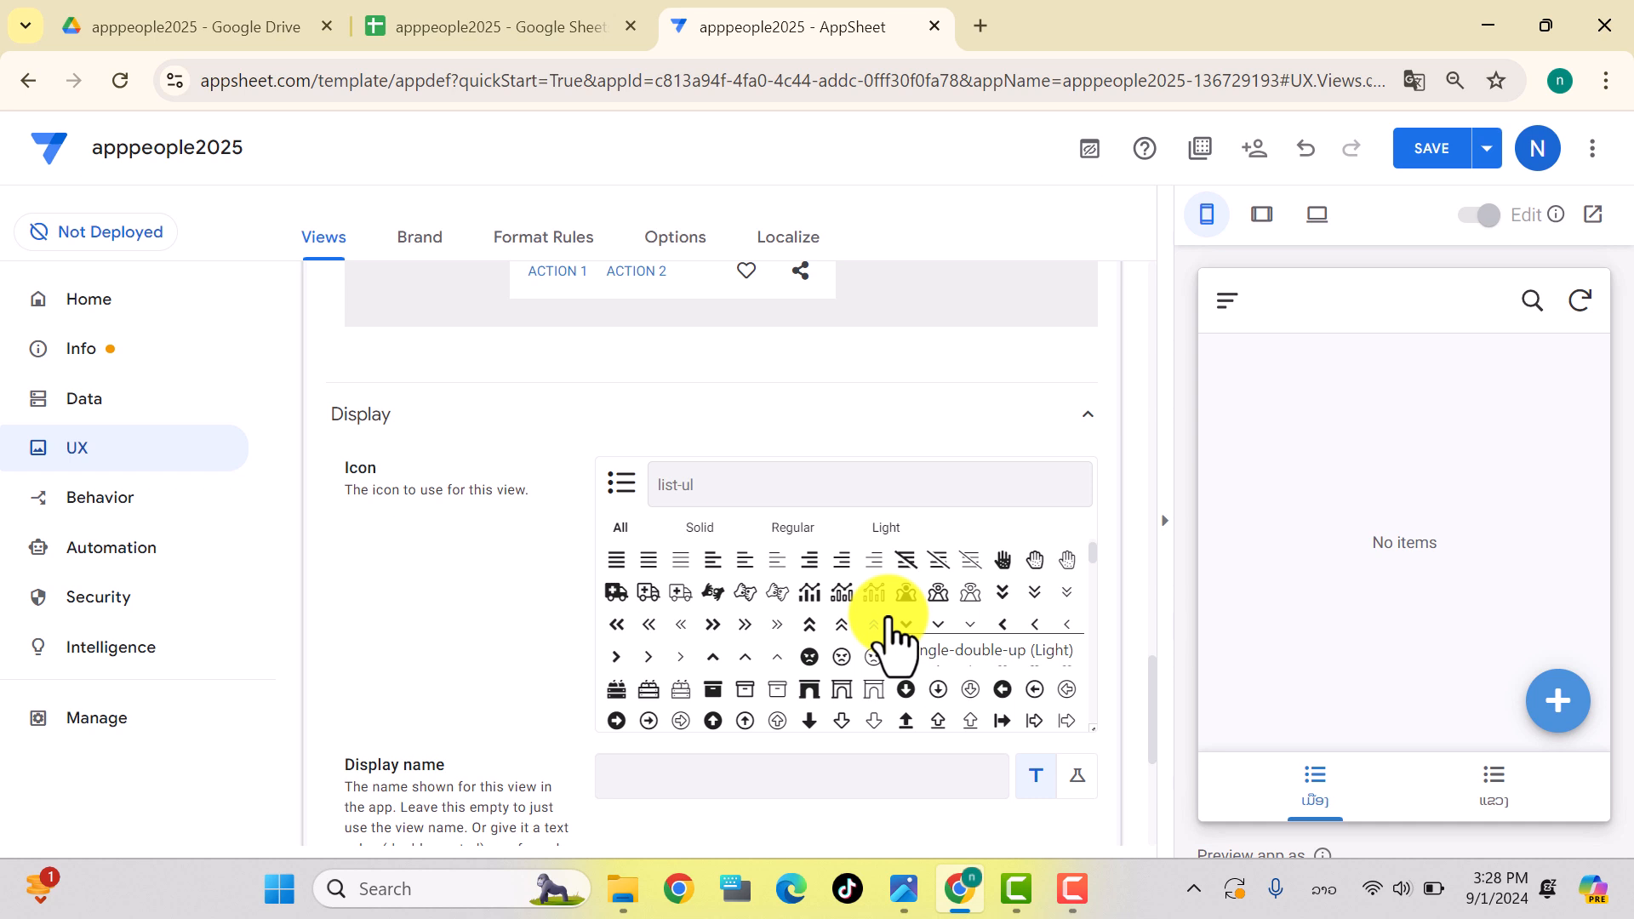
scroll(890, 643, down, 2)
scroll(890, 643, down, 8)
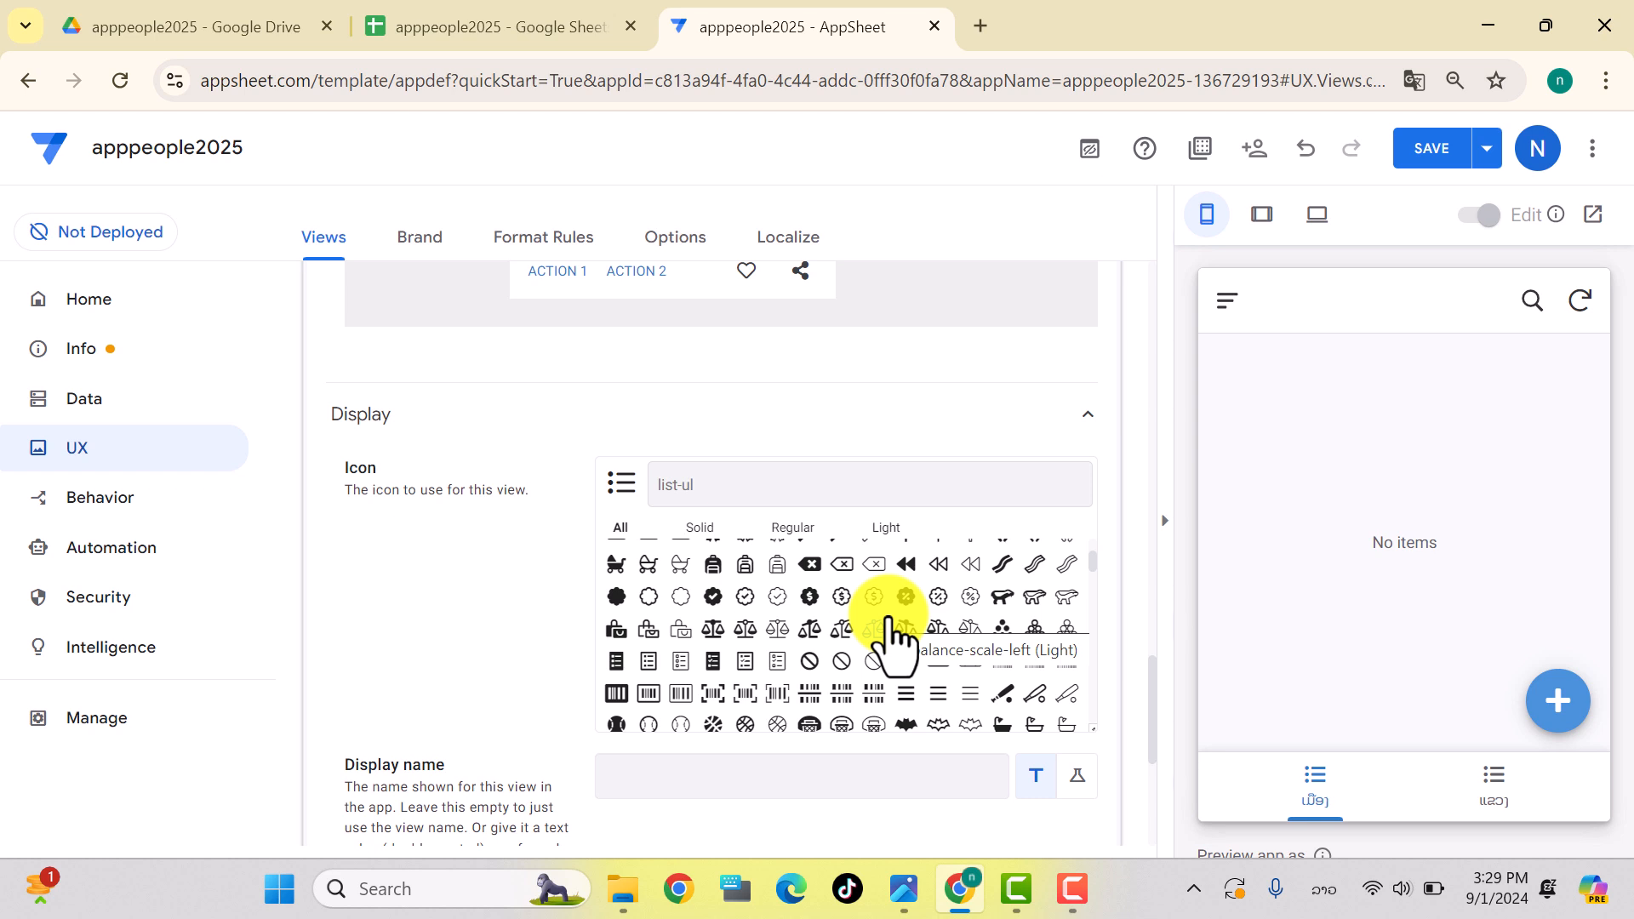
click(681, 661)
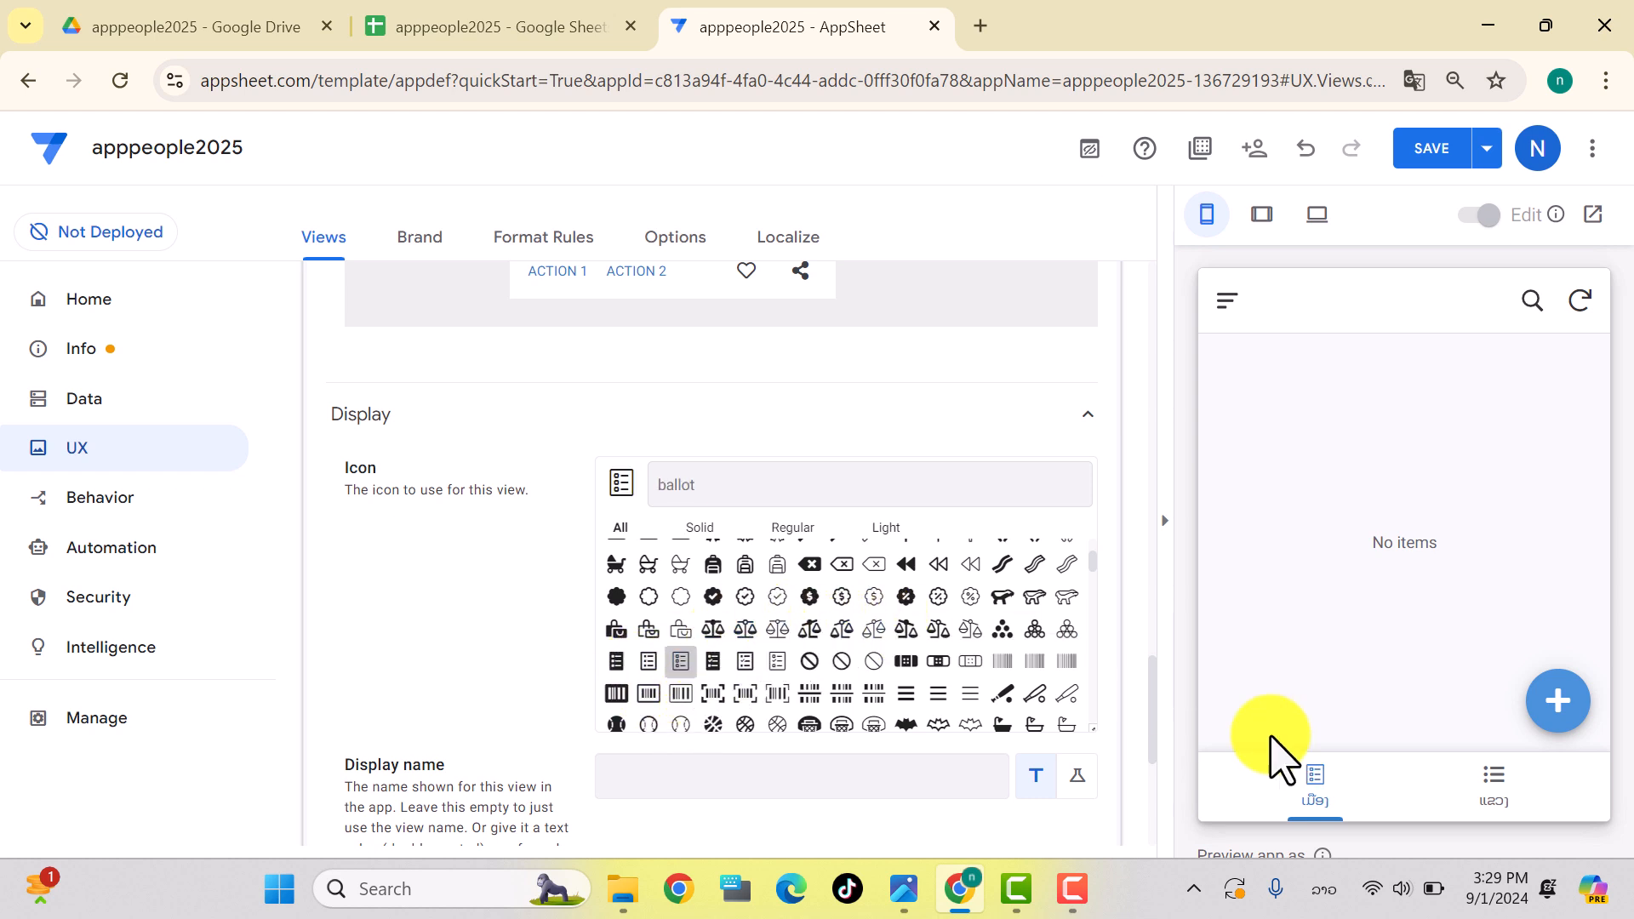
click(1404, 155)
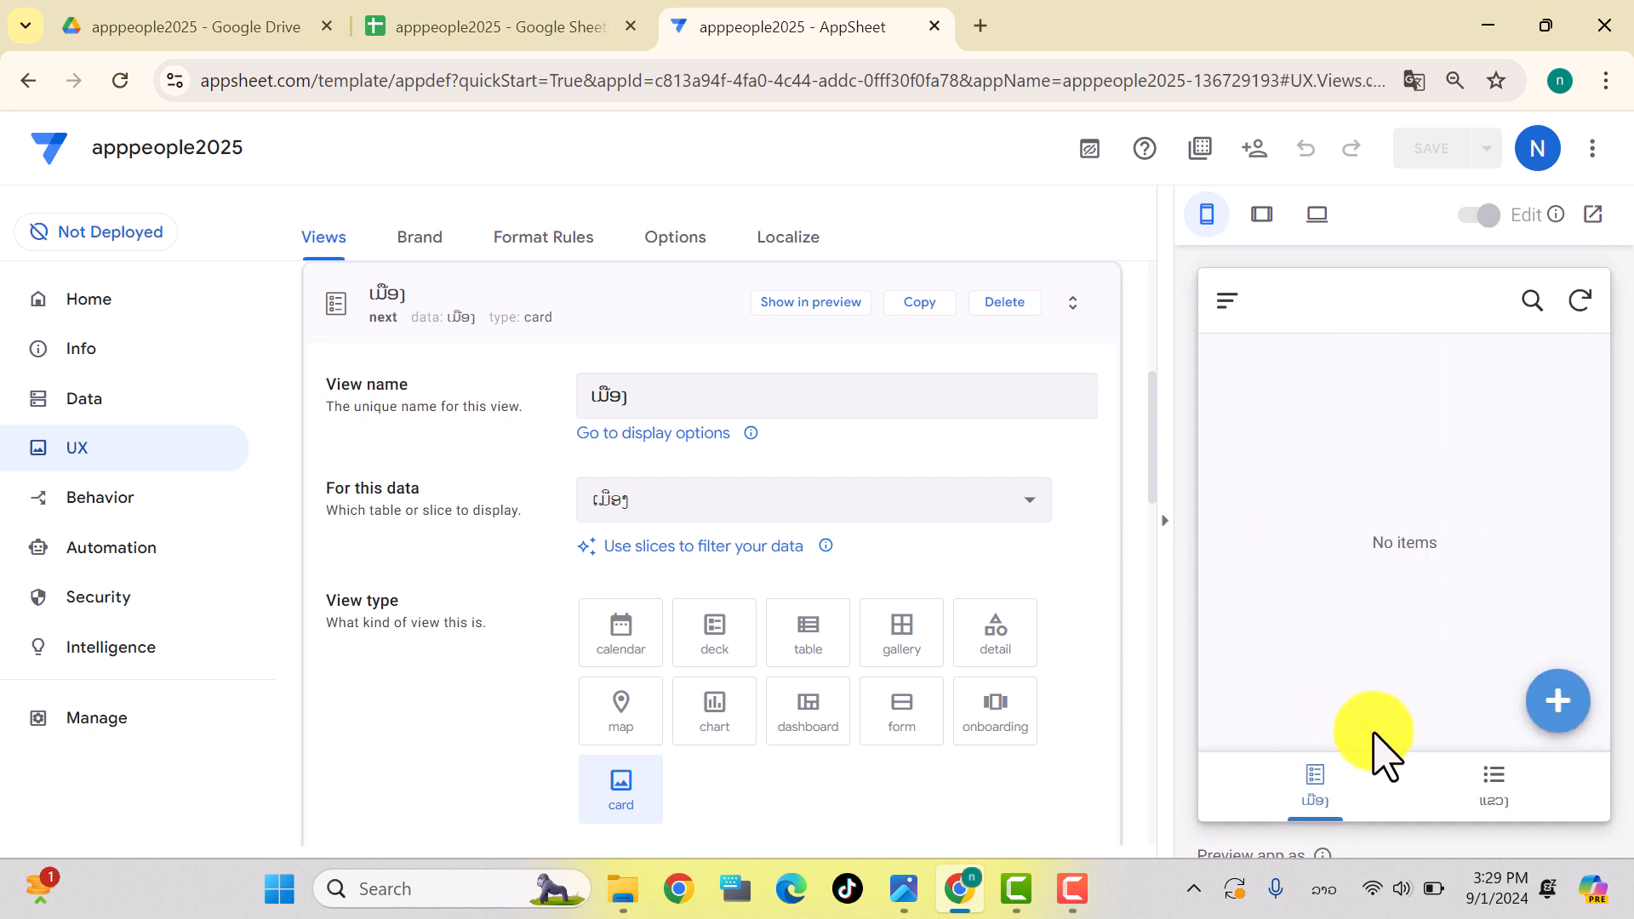
Step: In the preview, add district ປາກເຊ under province ນະຄອນປາກເຊ, then switch to Google Sheets
click(1501, 801)
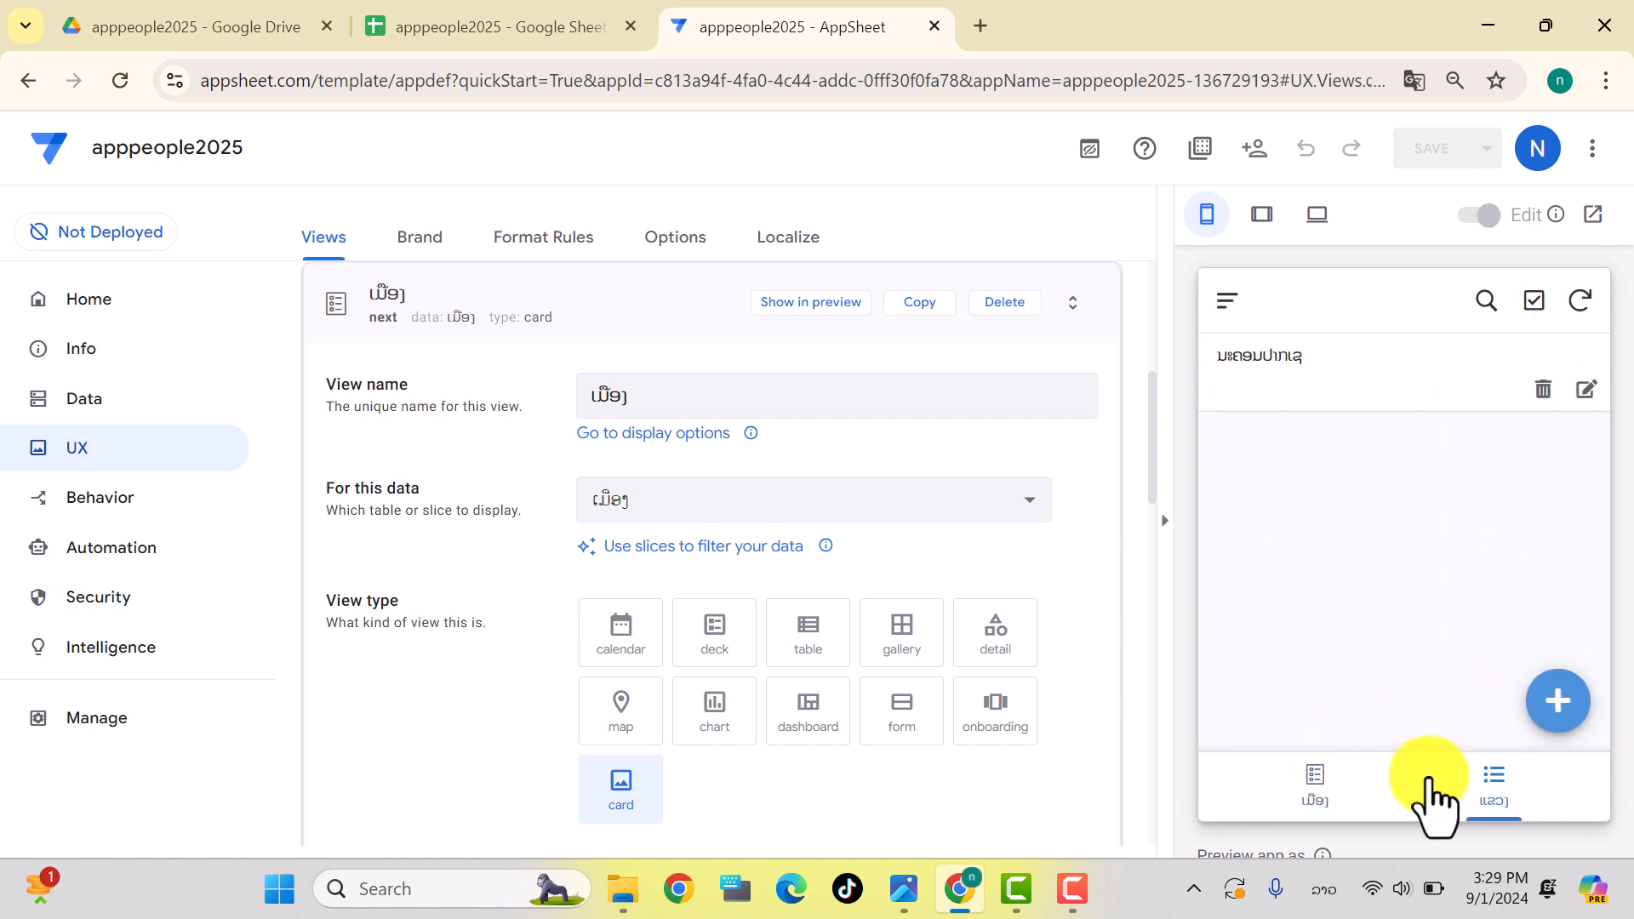
click(1314, 797)
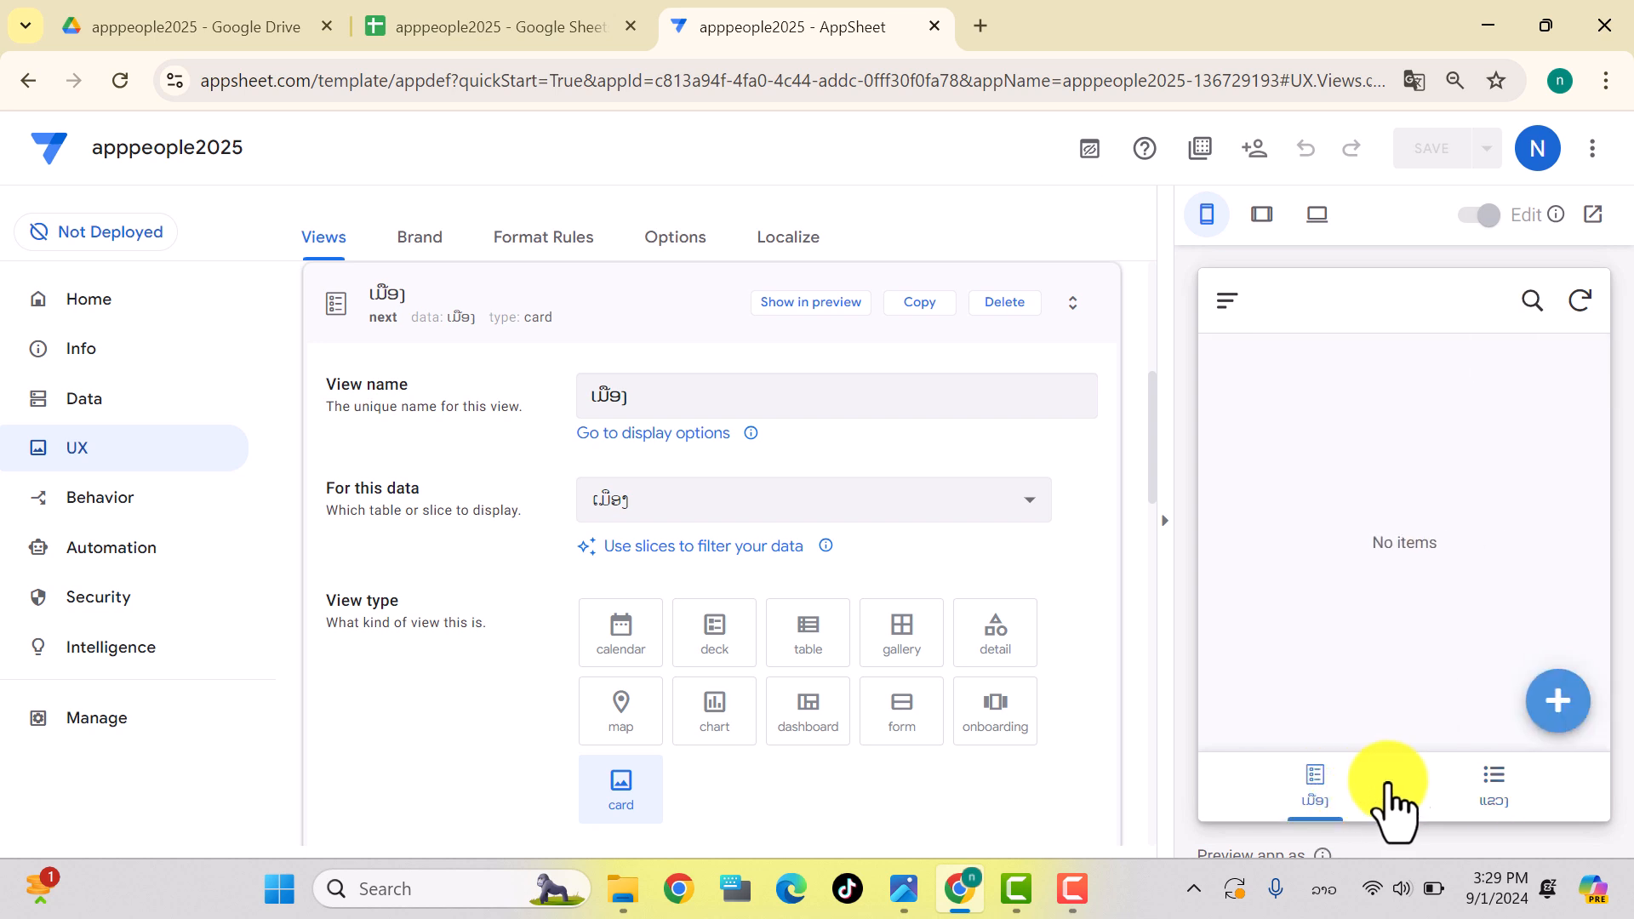
click(1557, 706)
click(1548, 448)
click(1283, 452)
click(1277, 545)
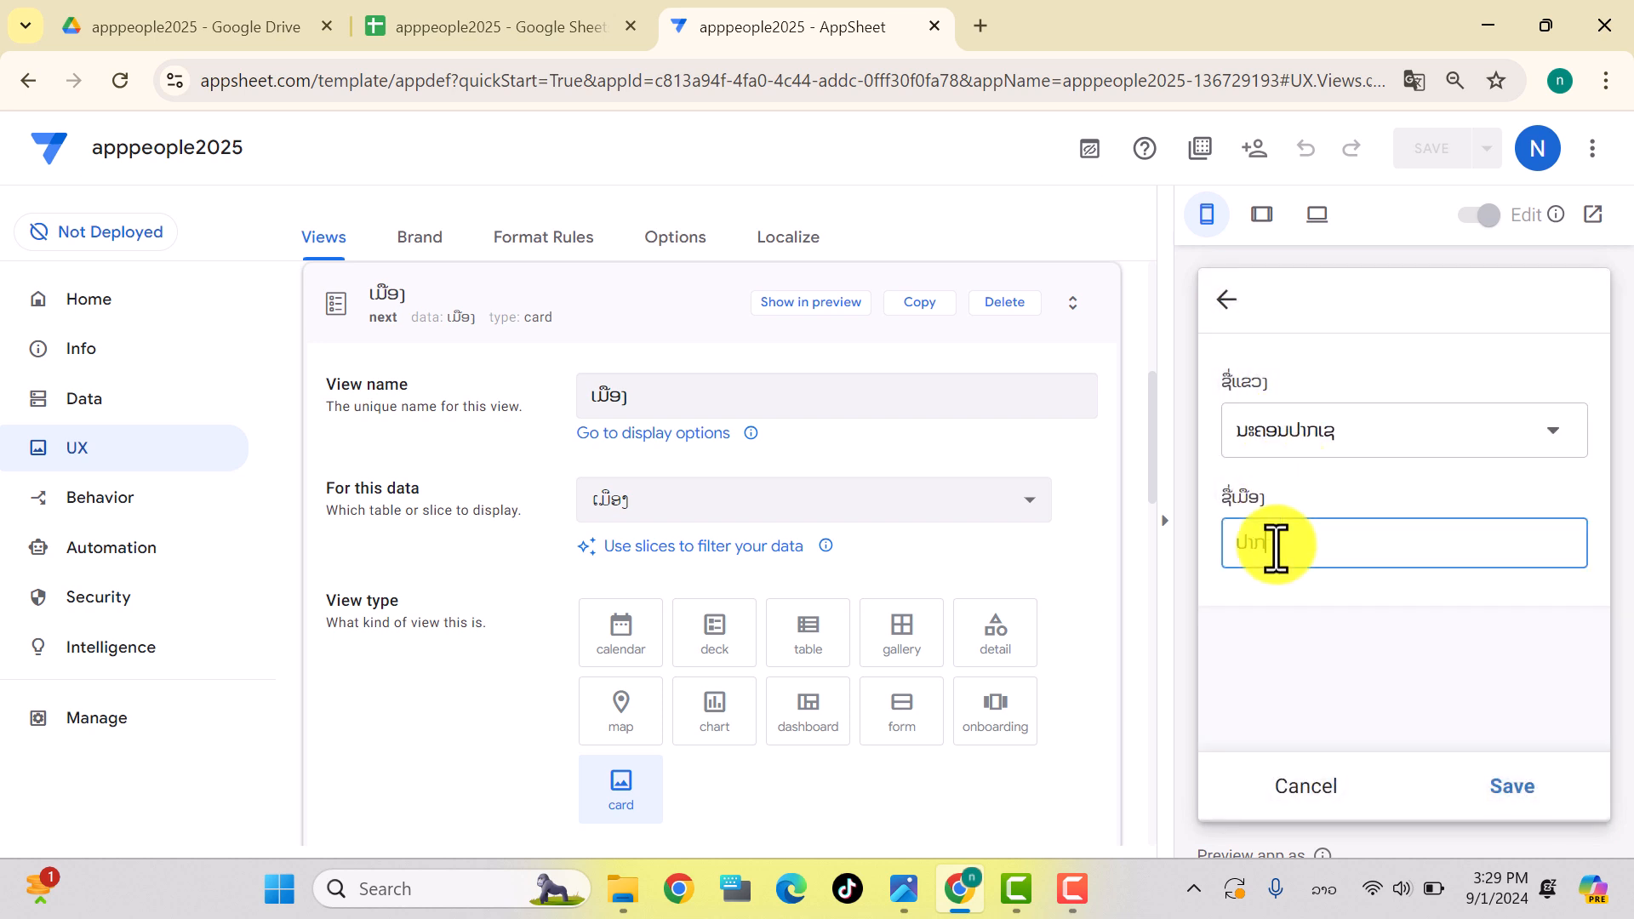
text(ປາກເຊ)
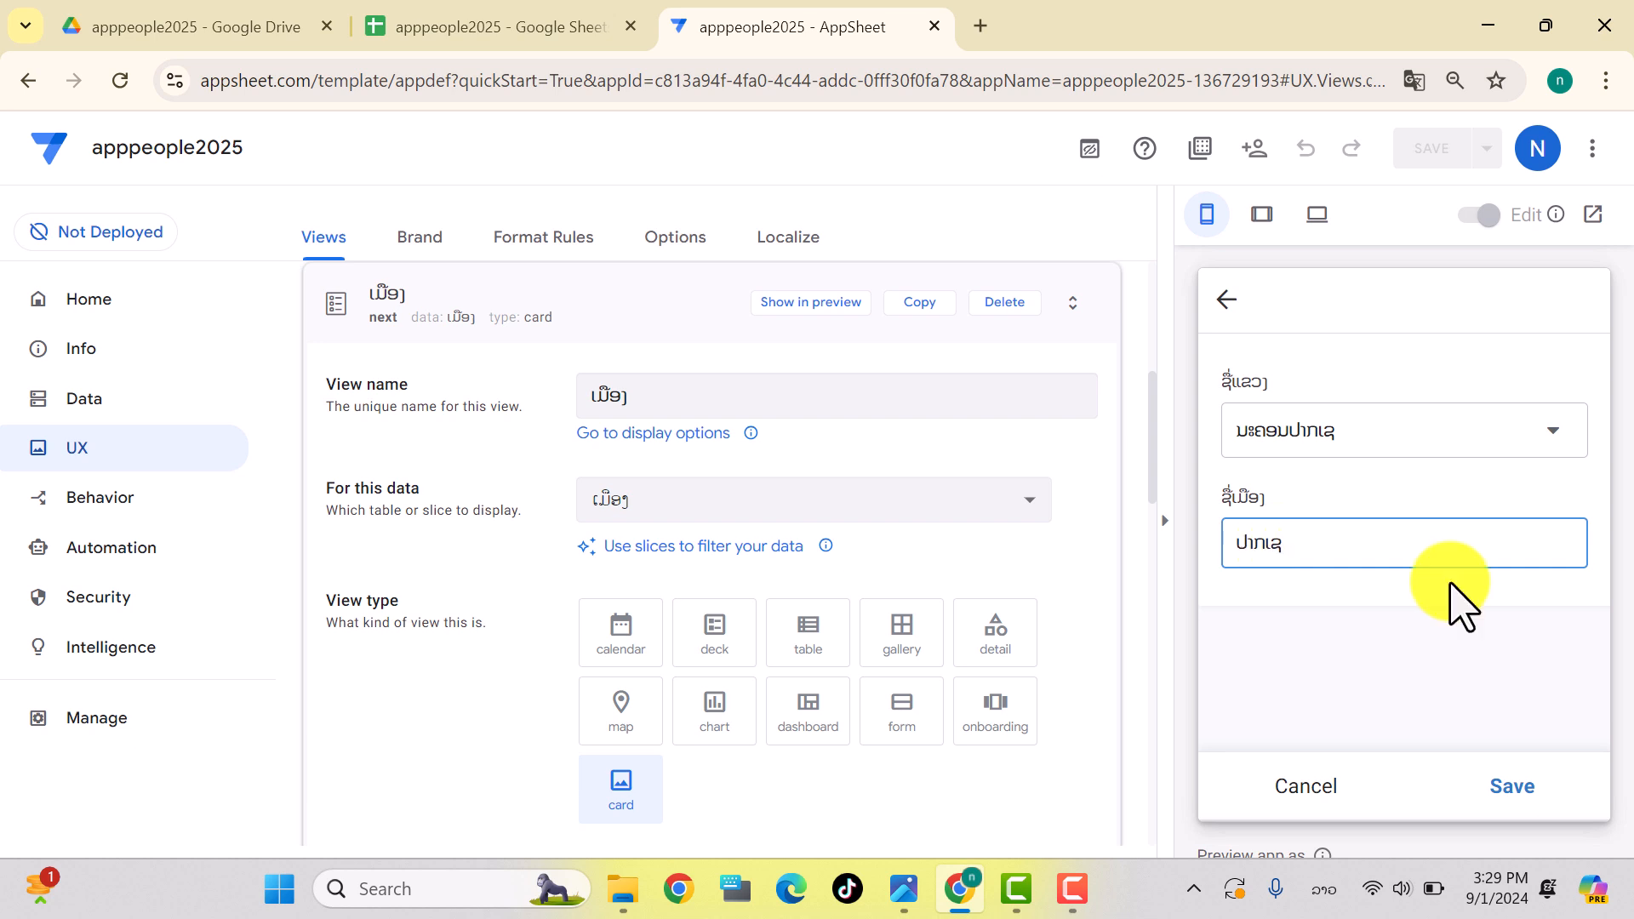
click(1513, 787)
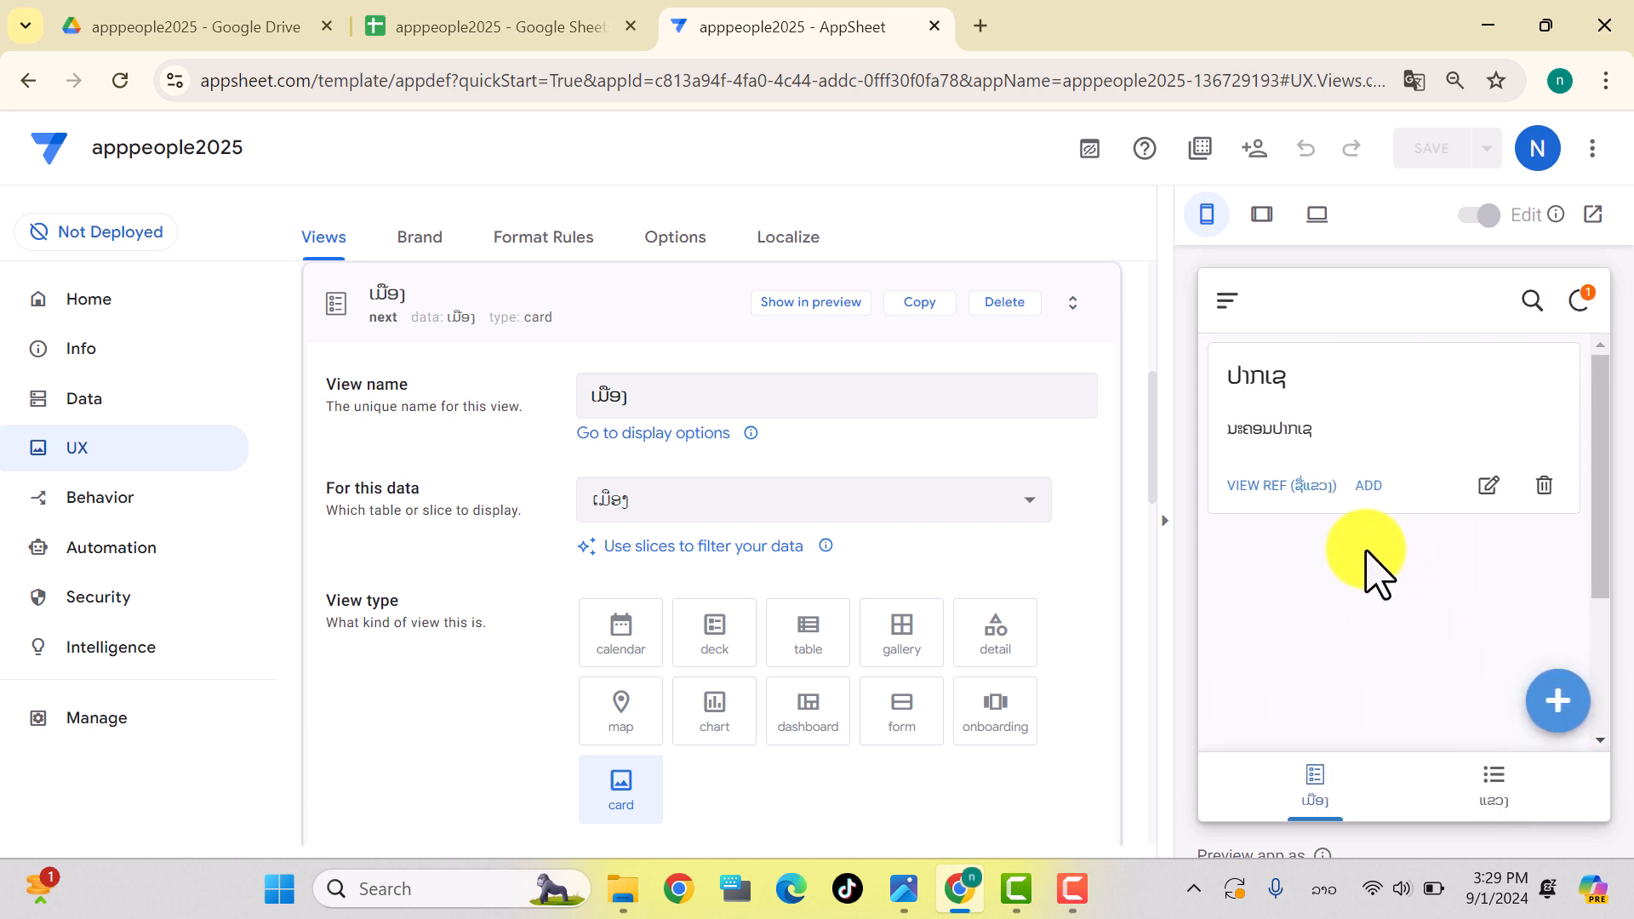
click(479, 34)
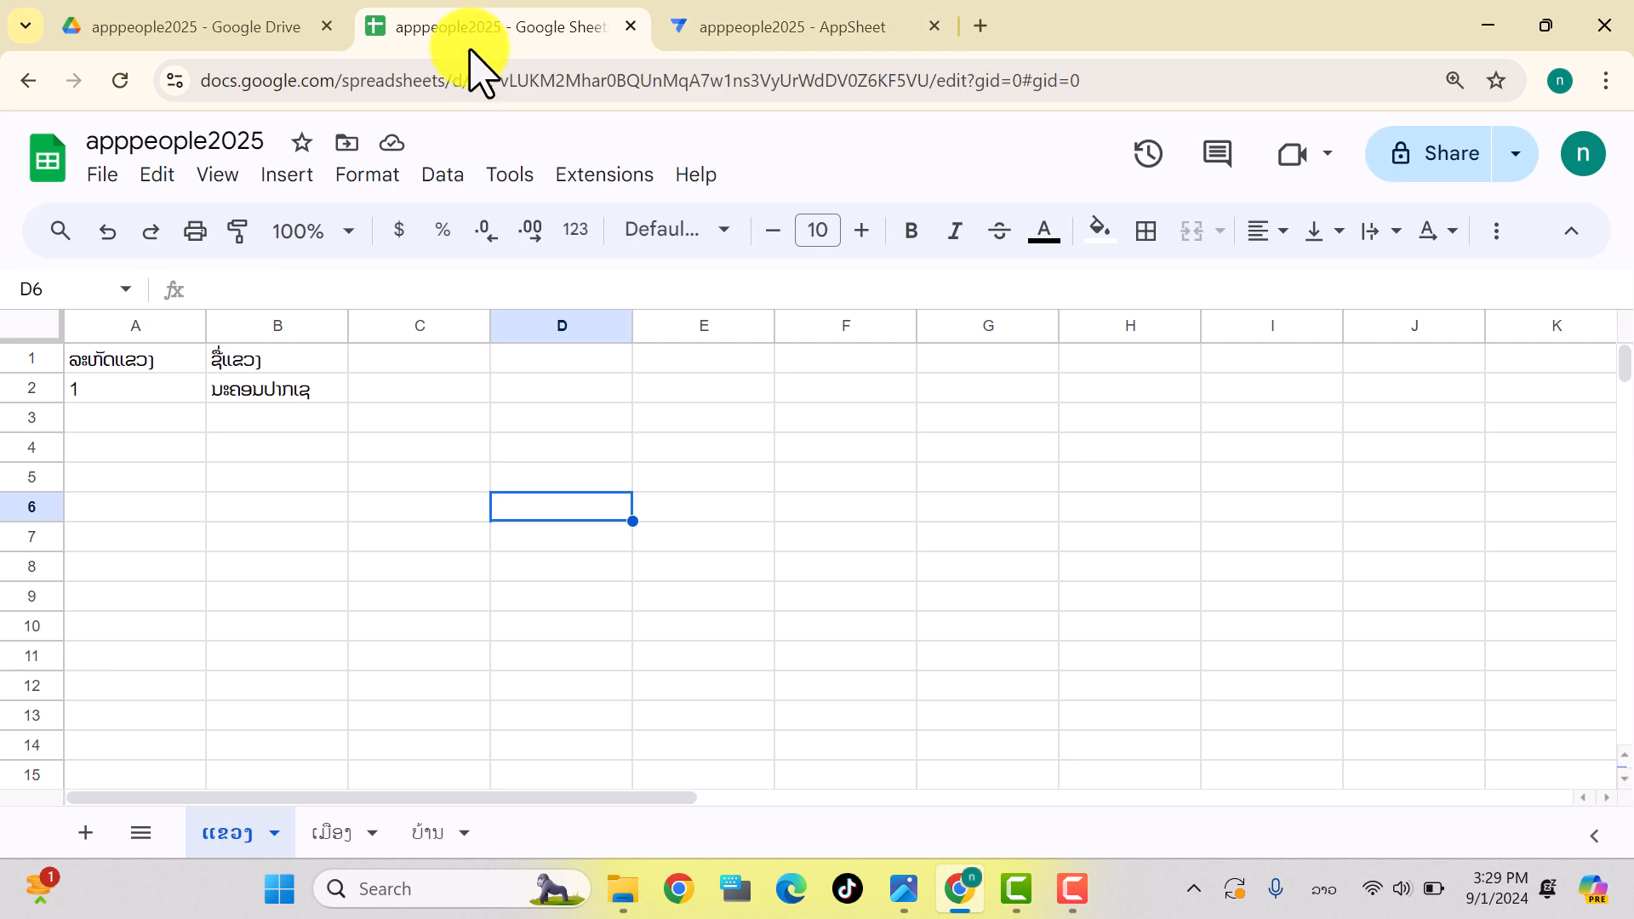
Step: Check the new ປາກເຊ row (code 1, province 1) in the ເມືອງ sheet, then return to AppSheet
click(331, 834)
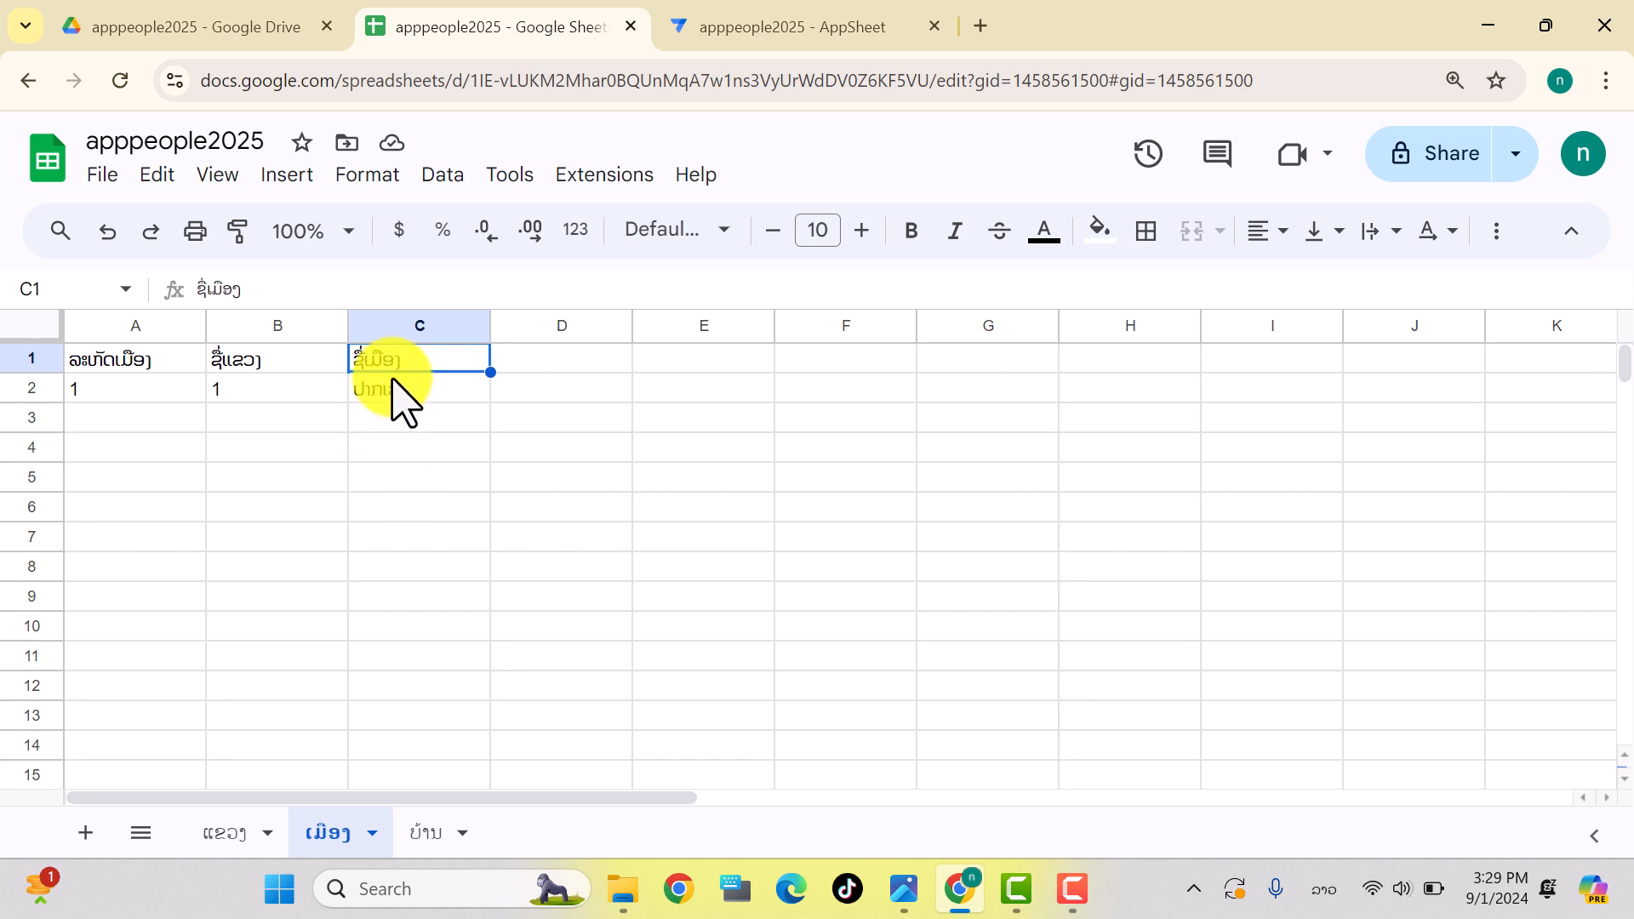
click(791, 26)
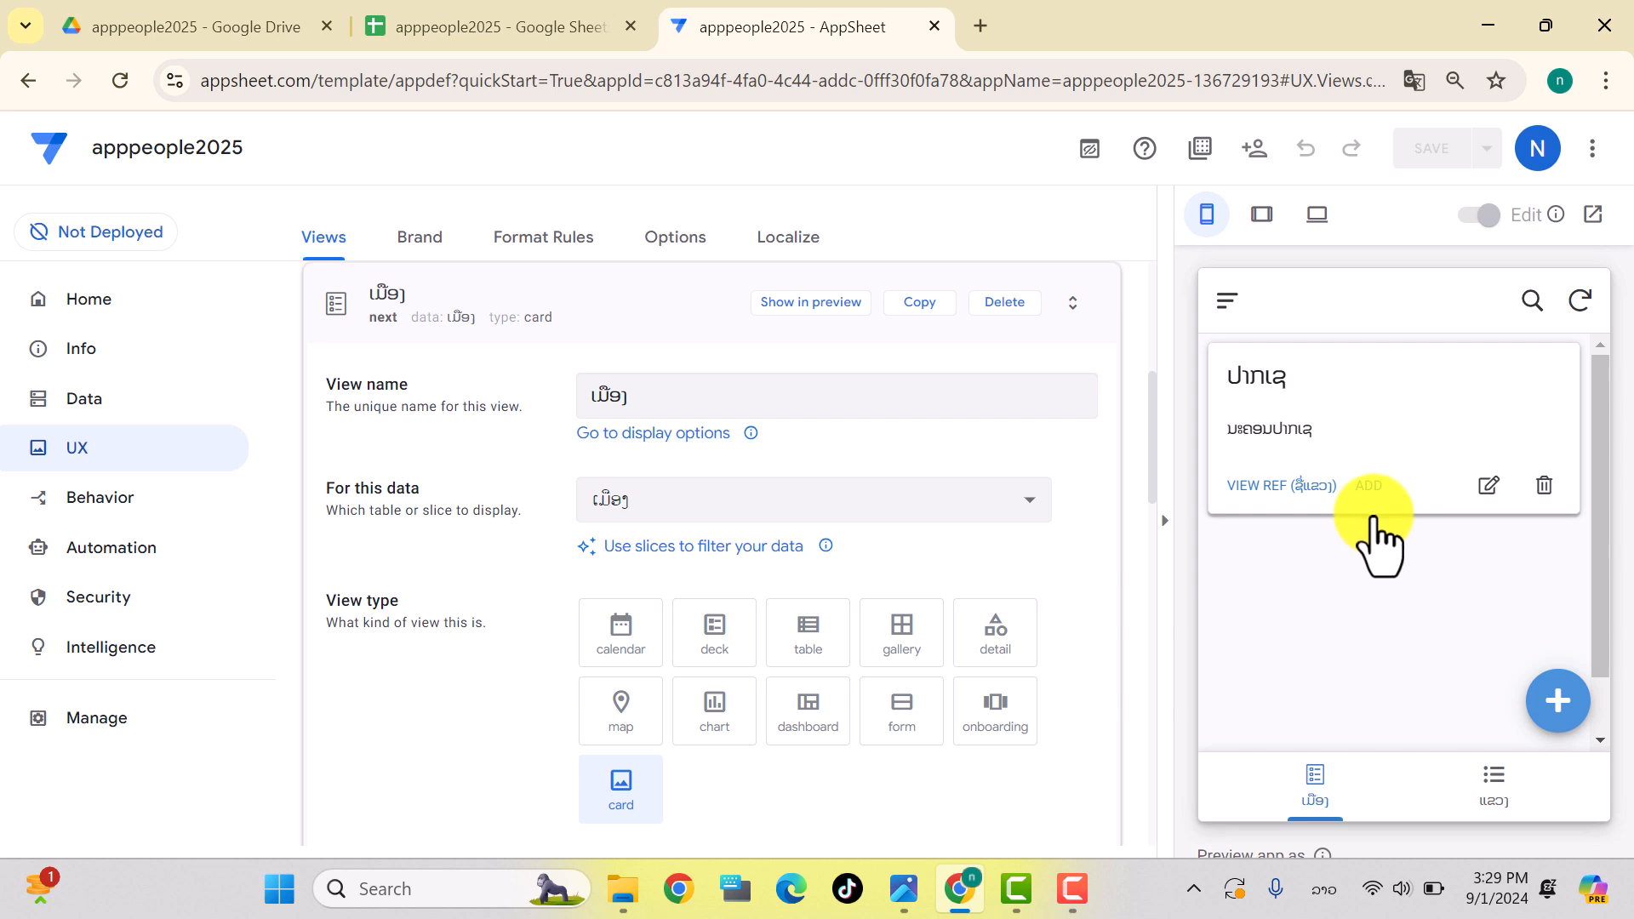
Step: Add the ບ້ານ sheet as a table and make ຊື່ບ້ານ its label column
click(89, 400)
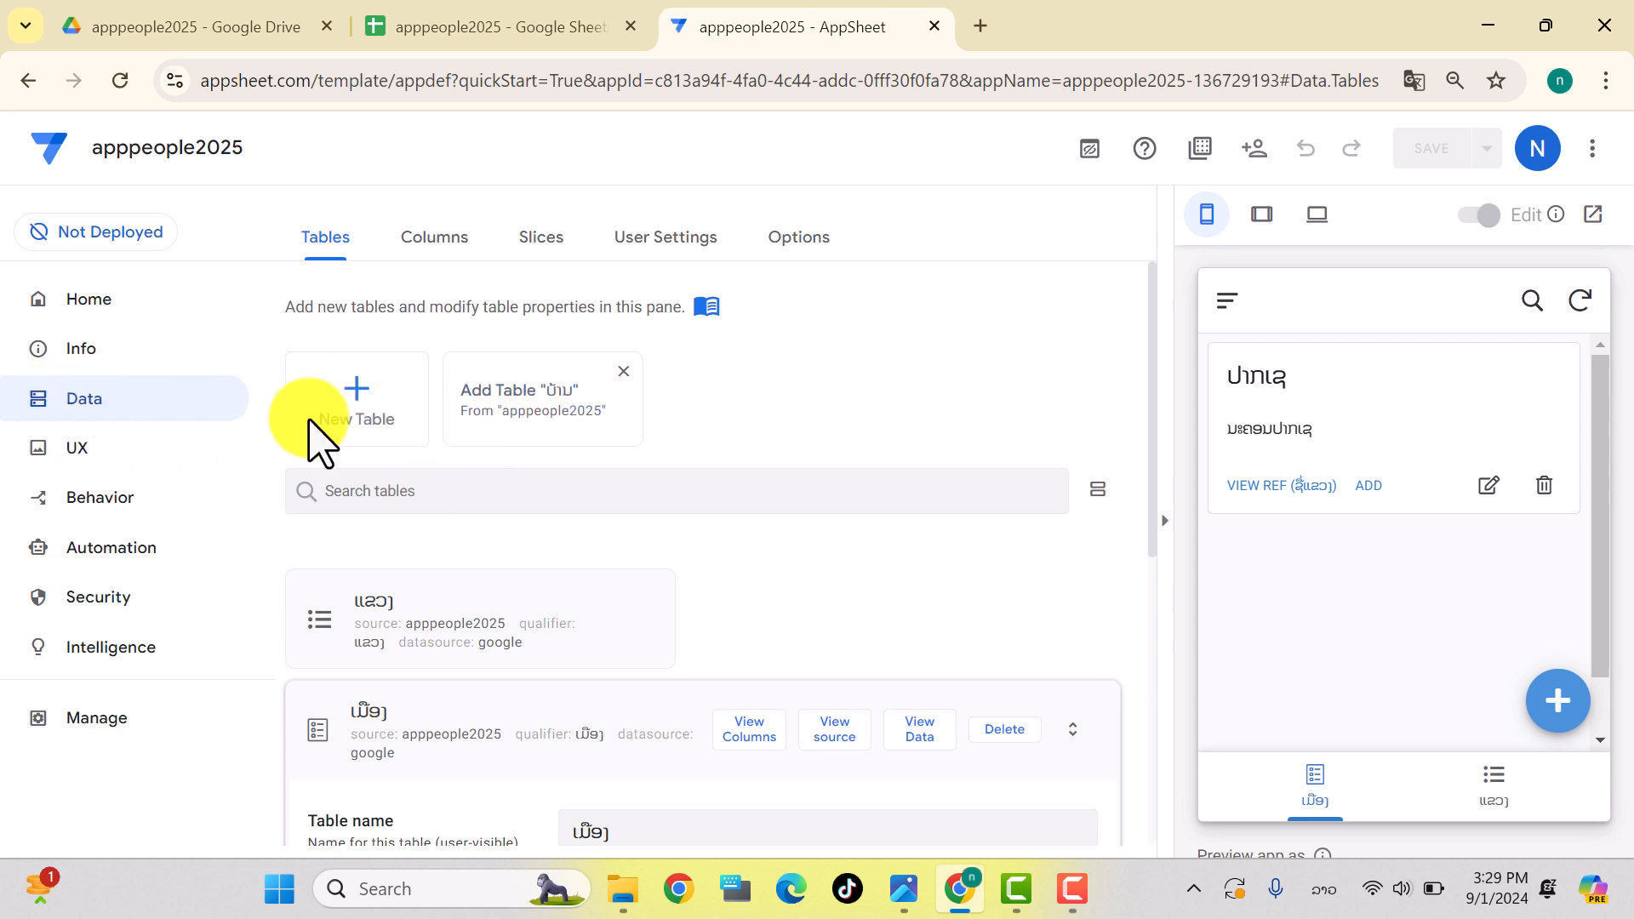
click(508, 417)
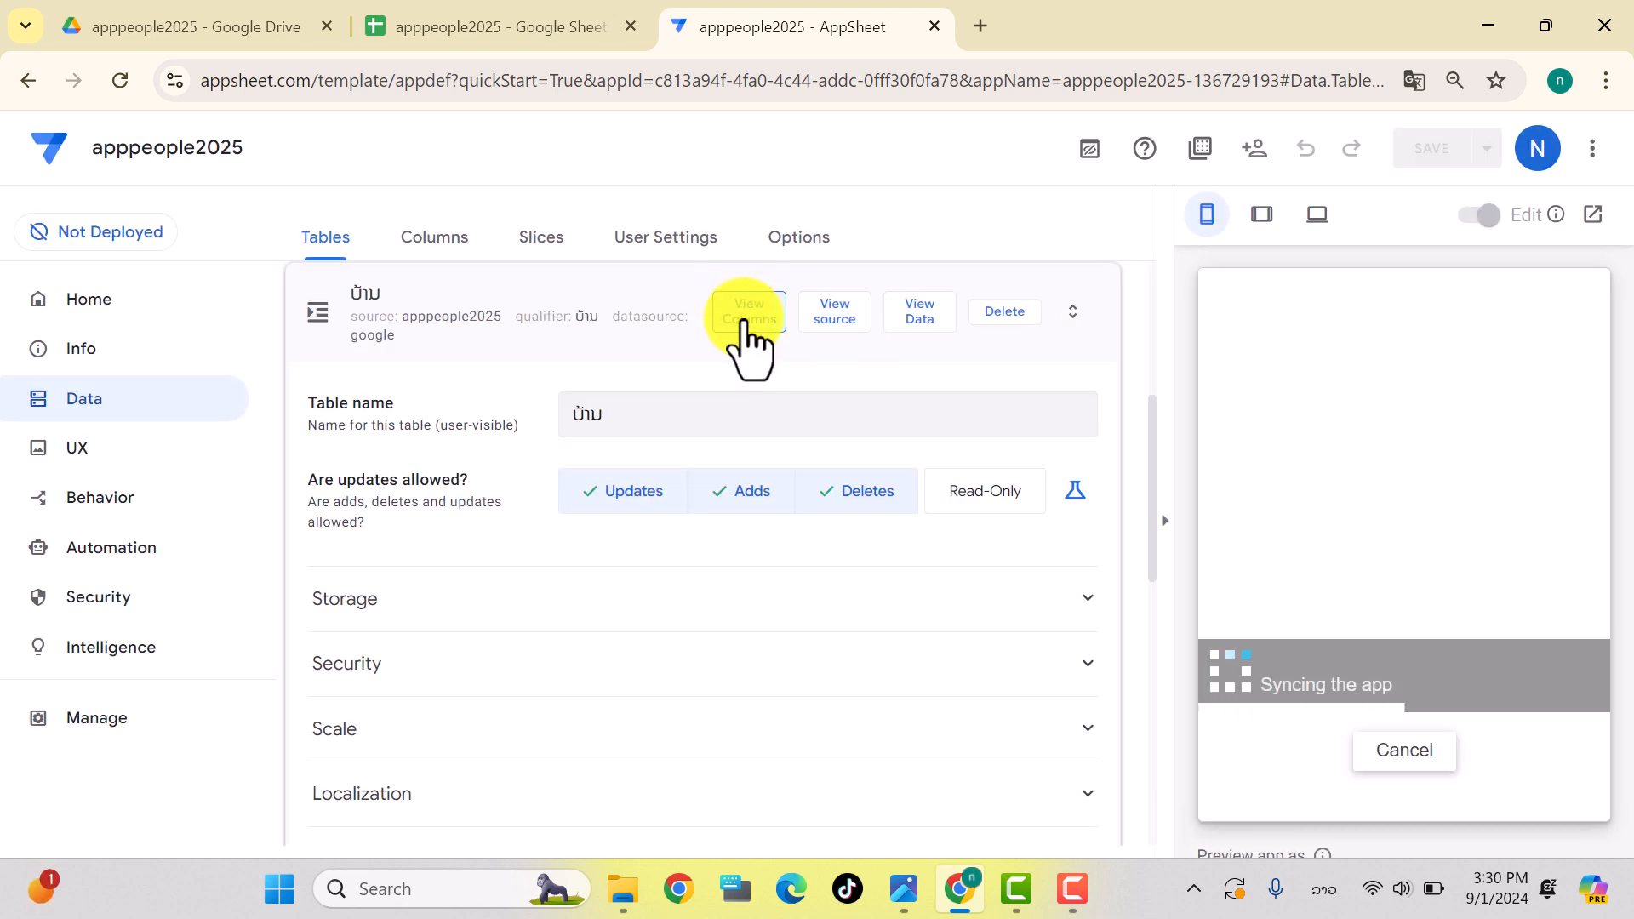
click(747, 320)
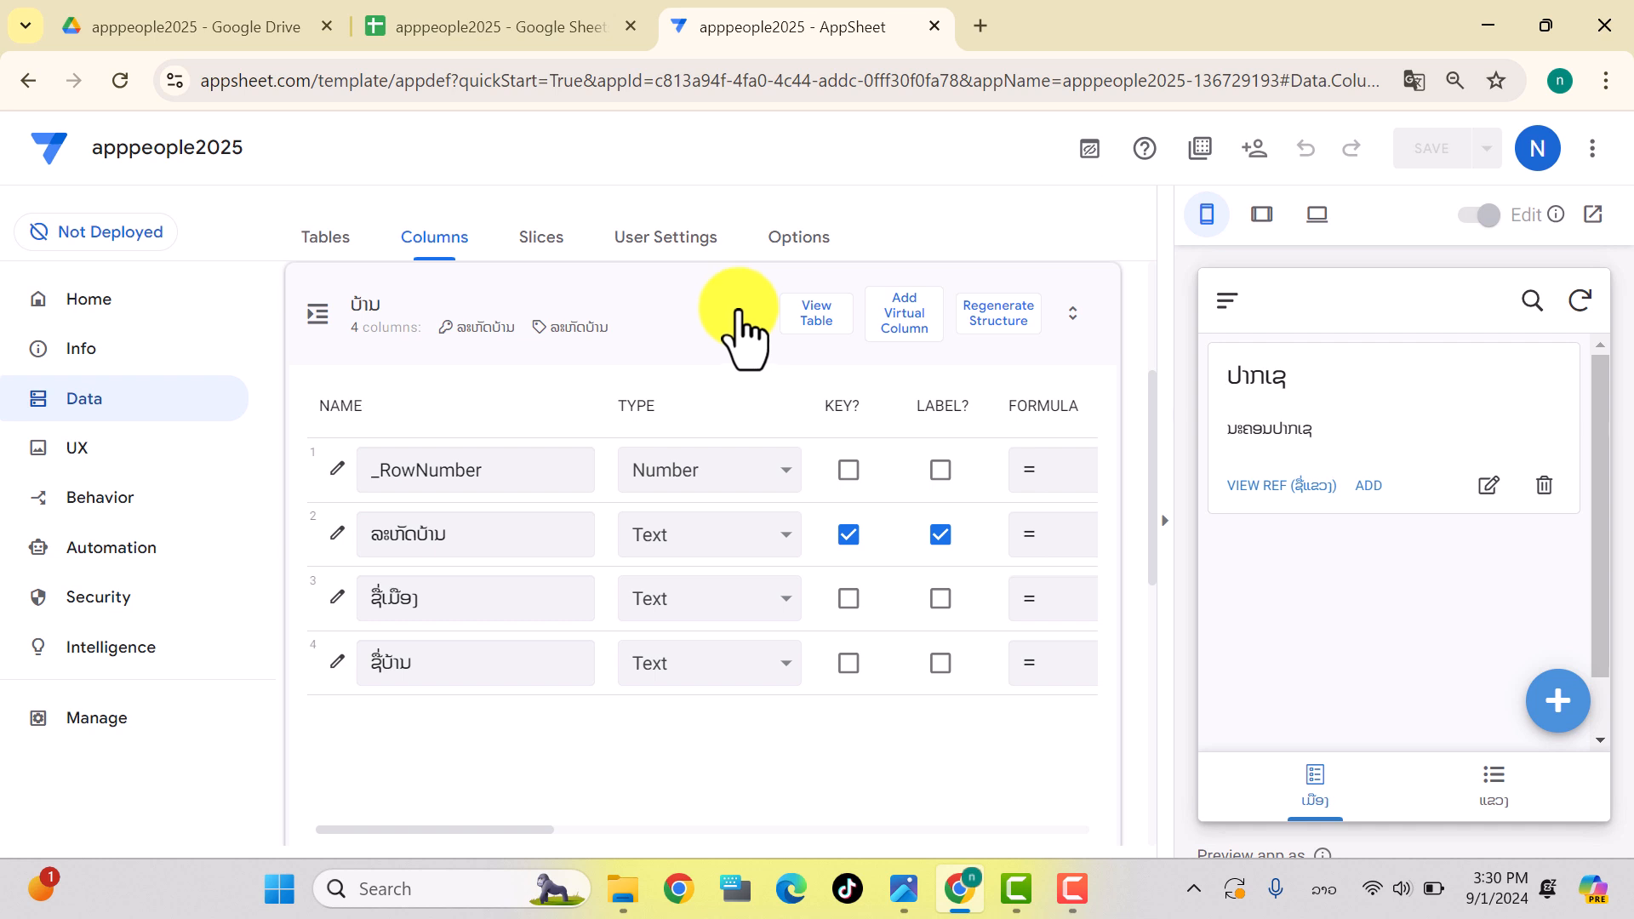
click(940, 664)
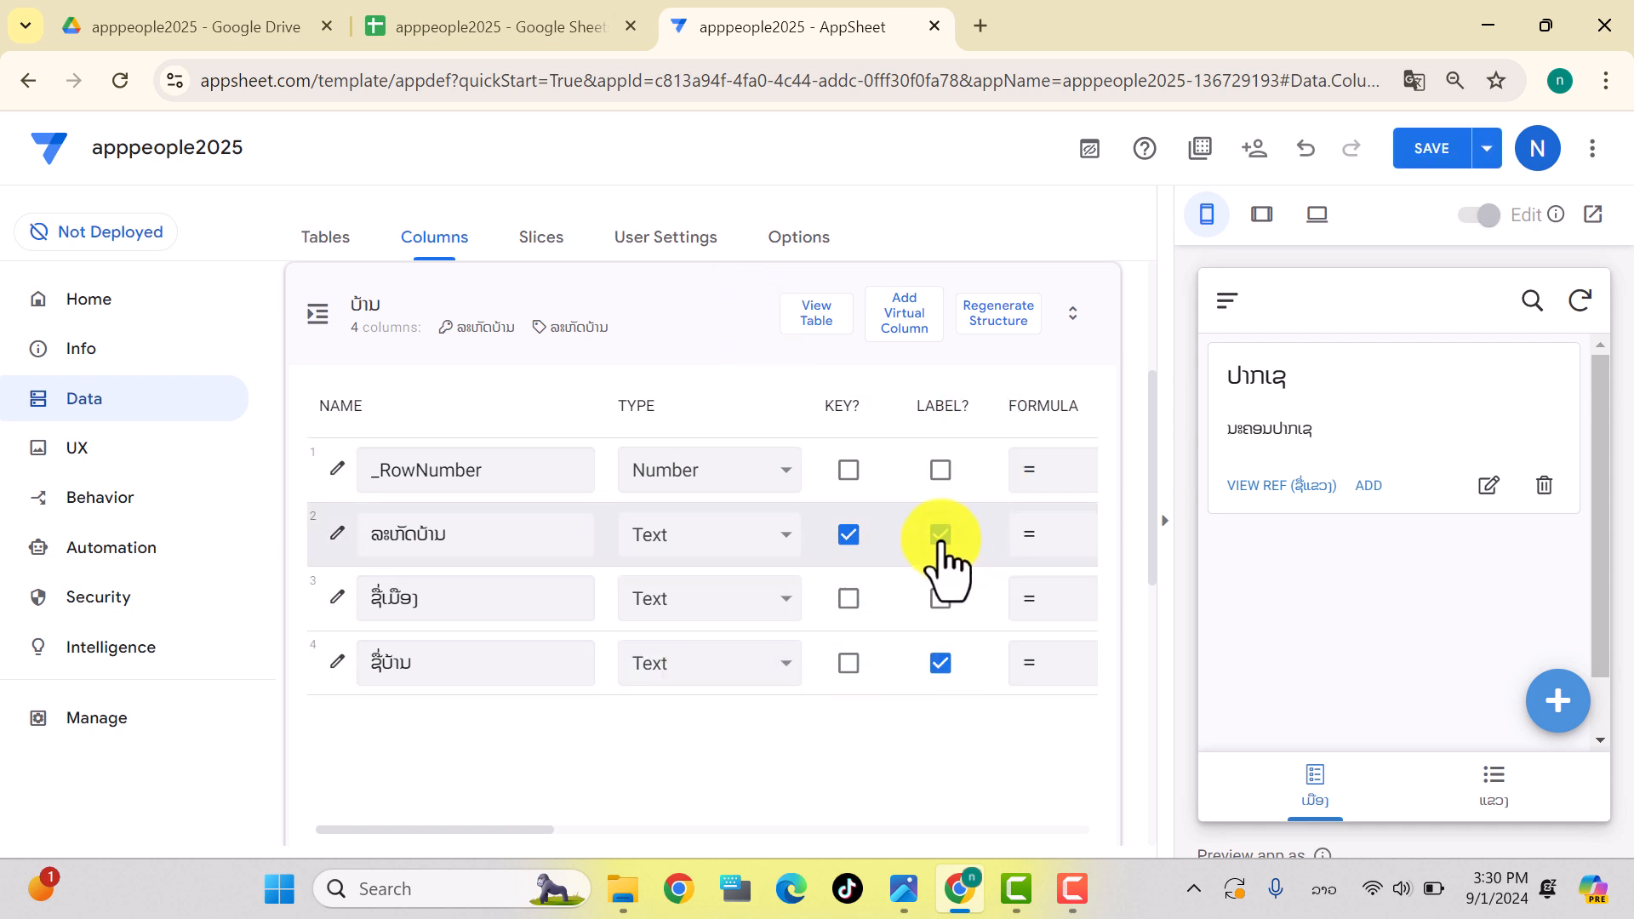
drag(500, 830, 704, 830)
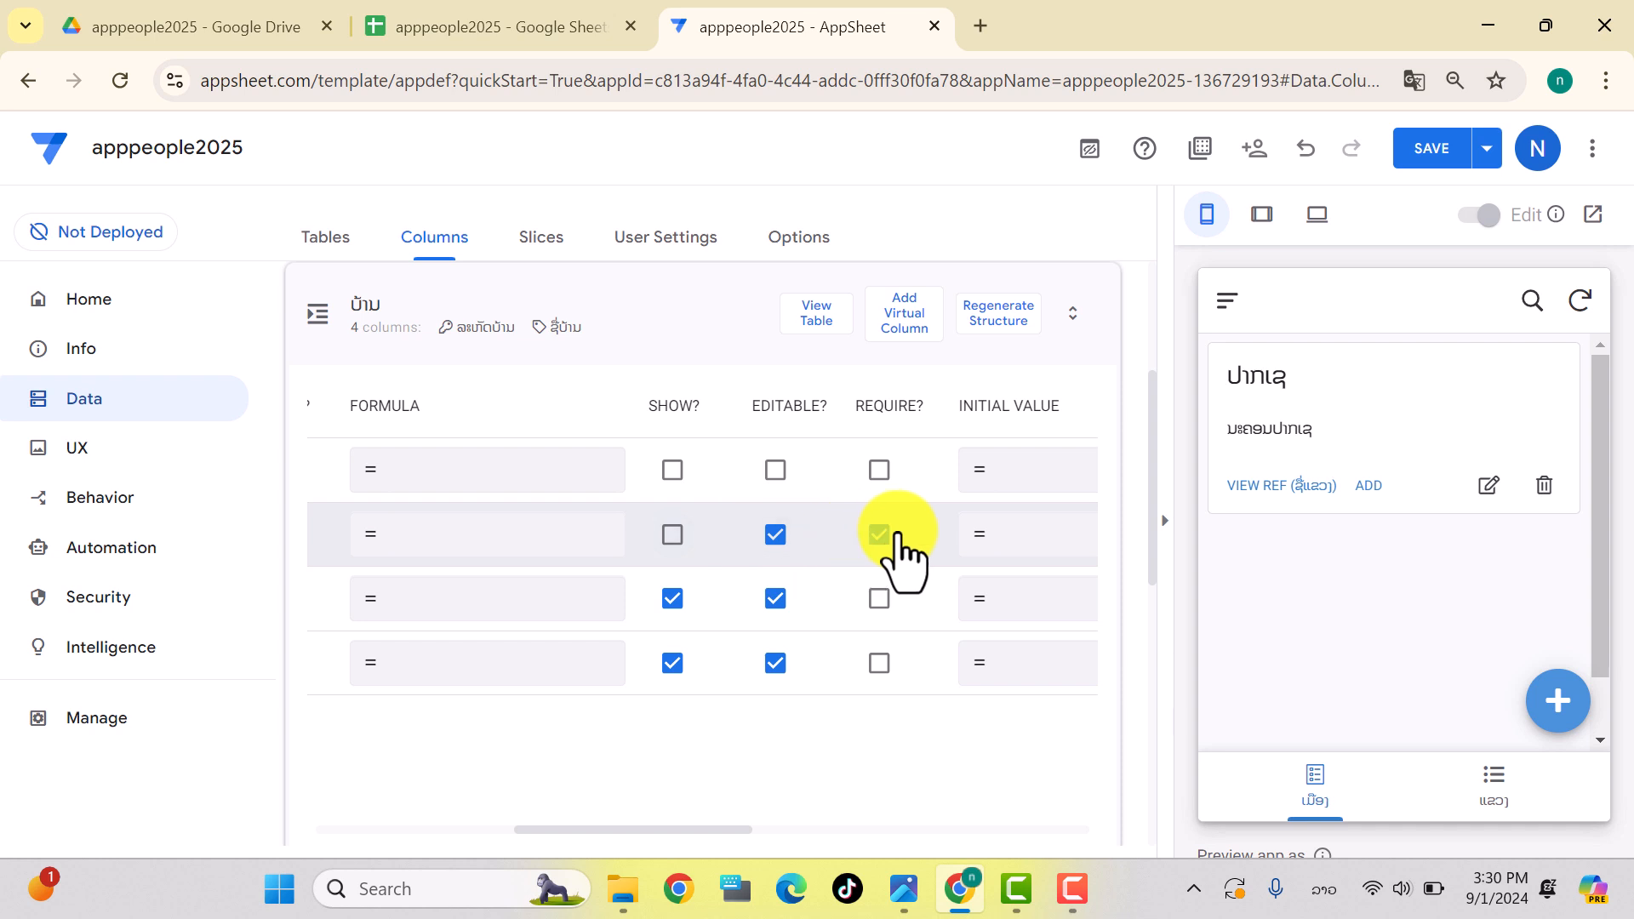
drag(658, 832, 753, 845)
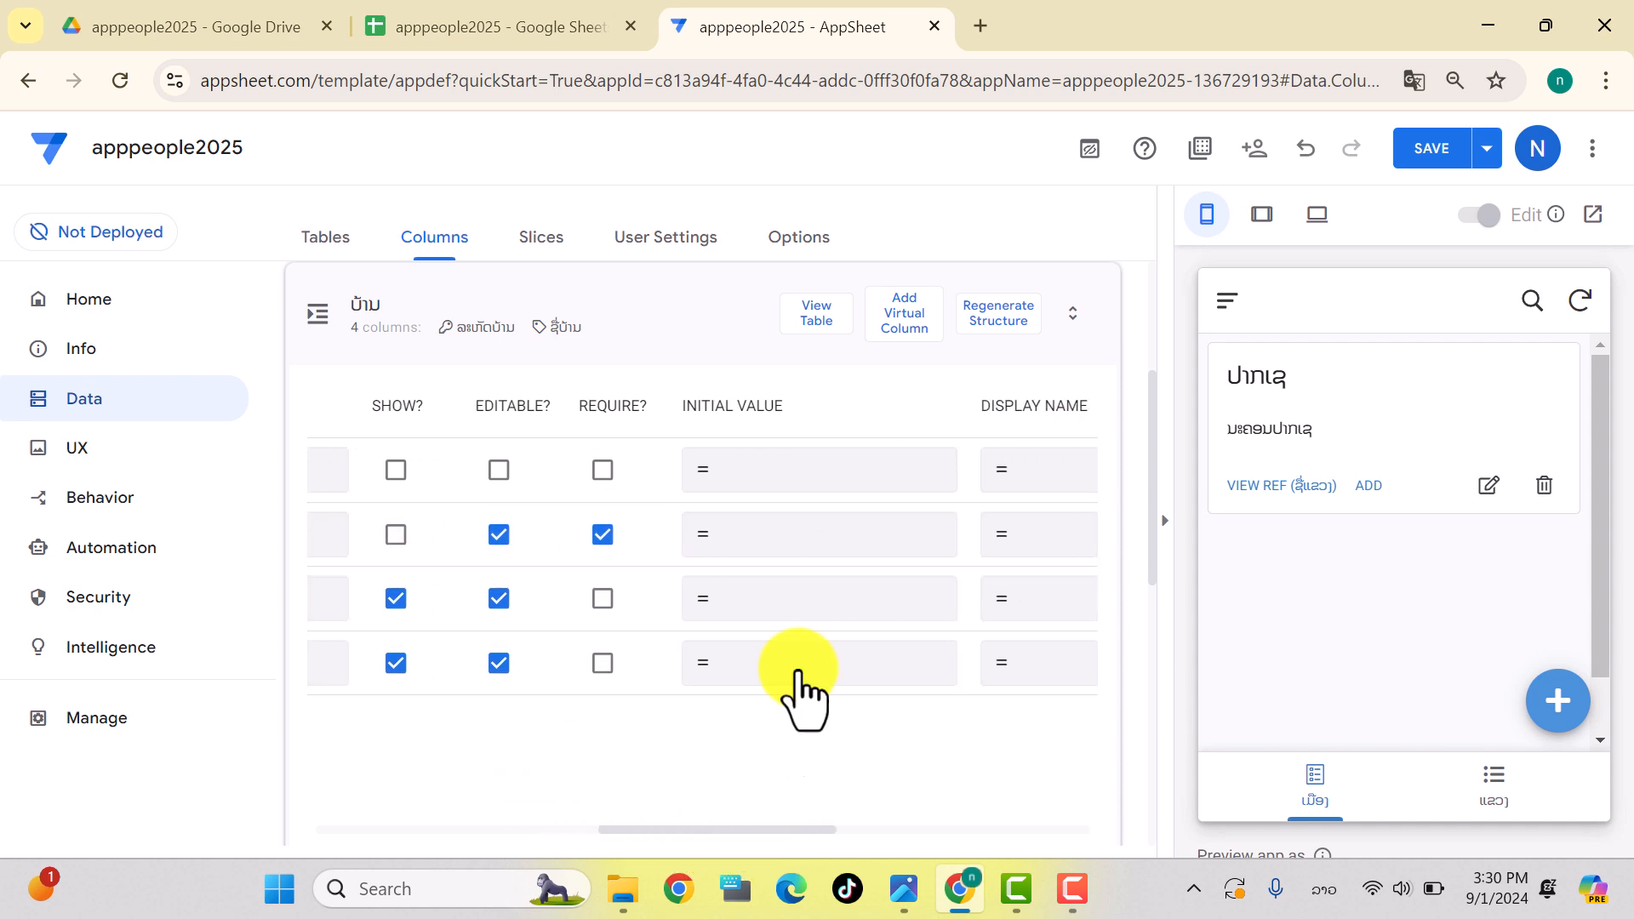
Step: Set the ID column's initial value to [_RowNumber]-1
click(781, 536)
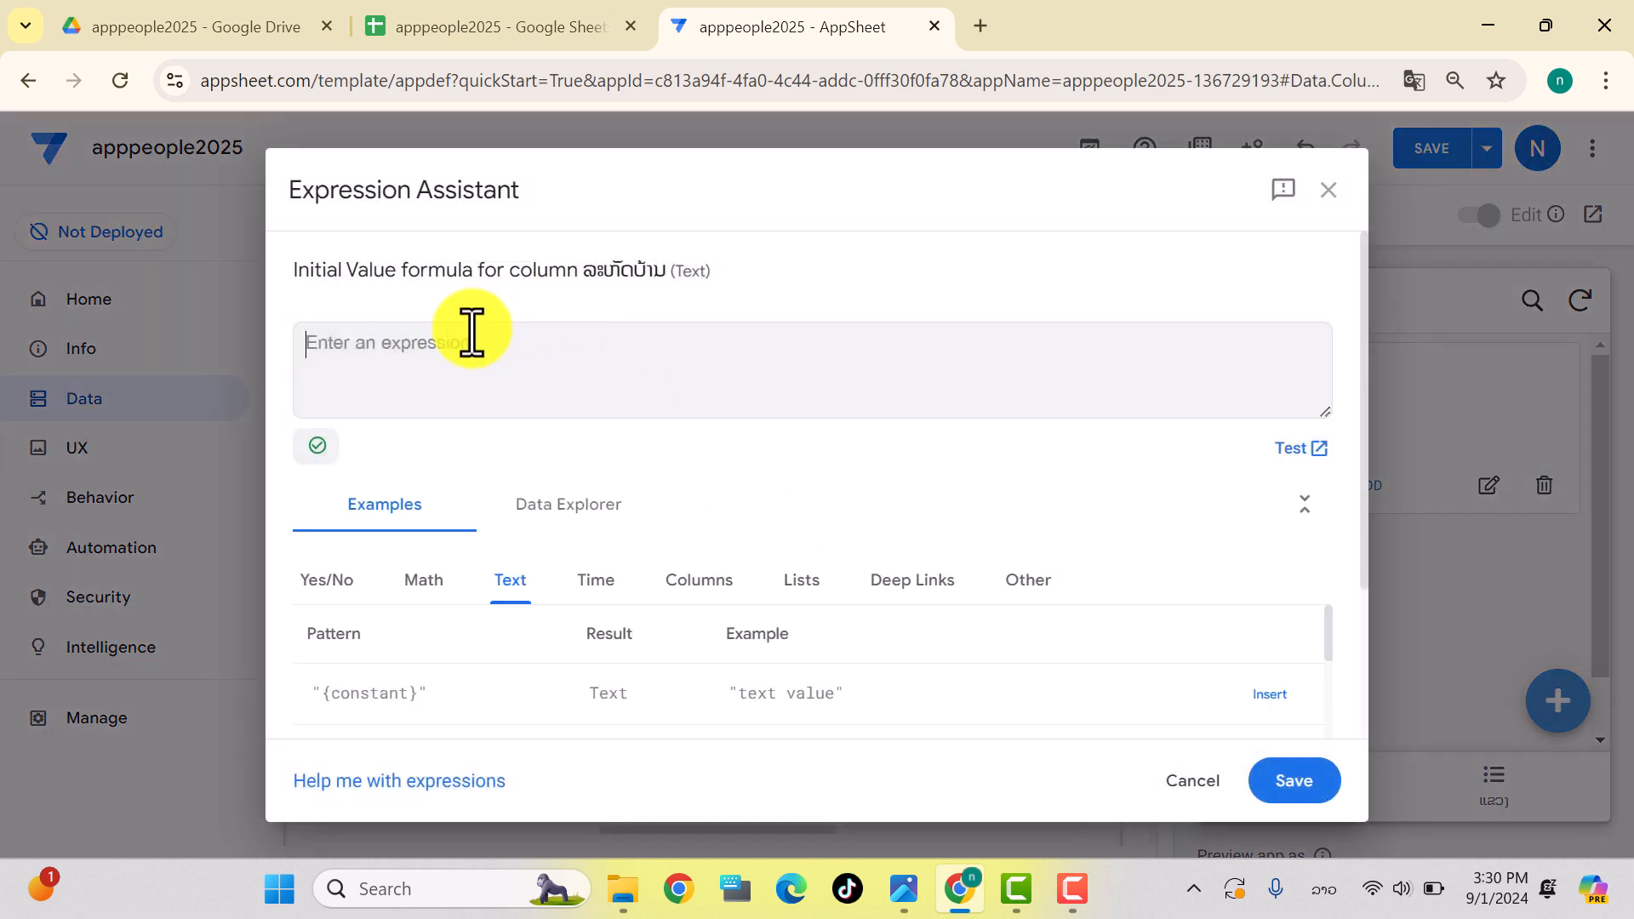
drag(451, 348, 303, 342)
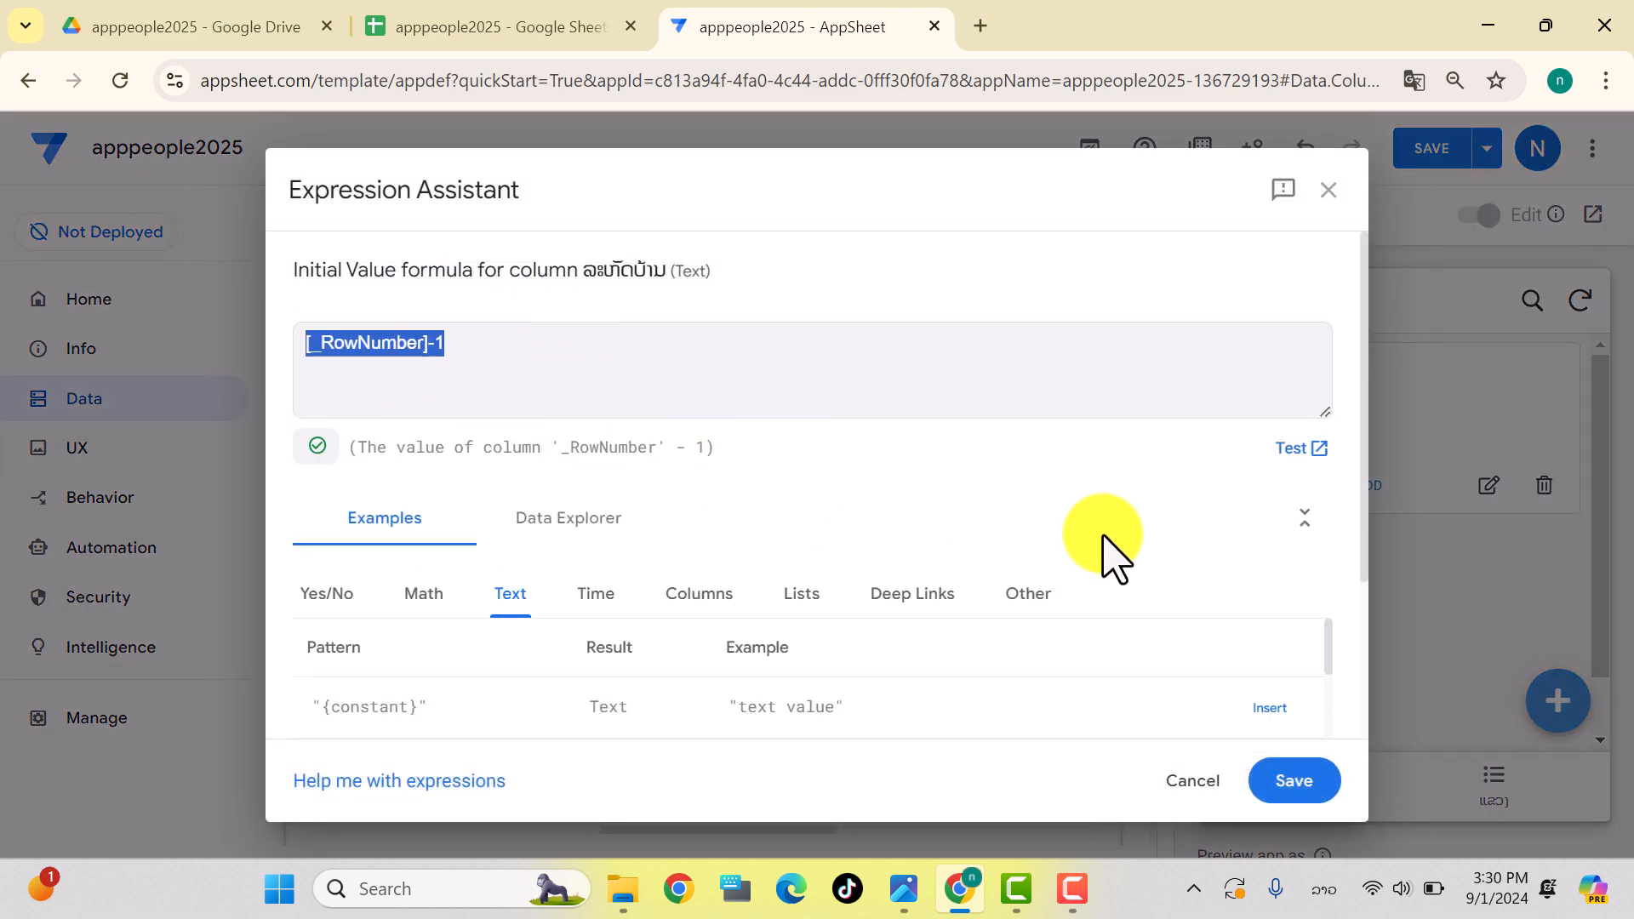
click(1304, 783)
drag(777, 830, 437, 843)
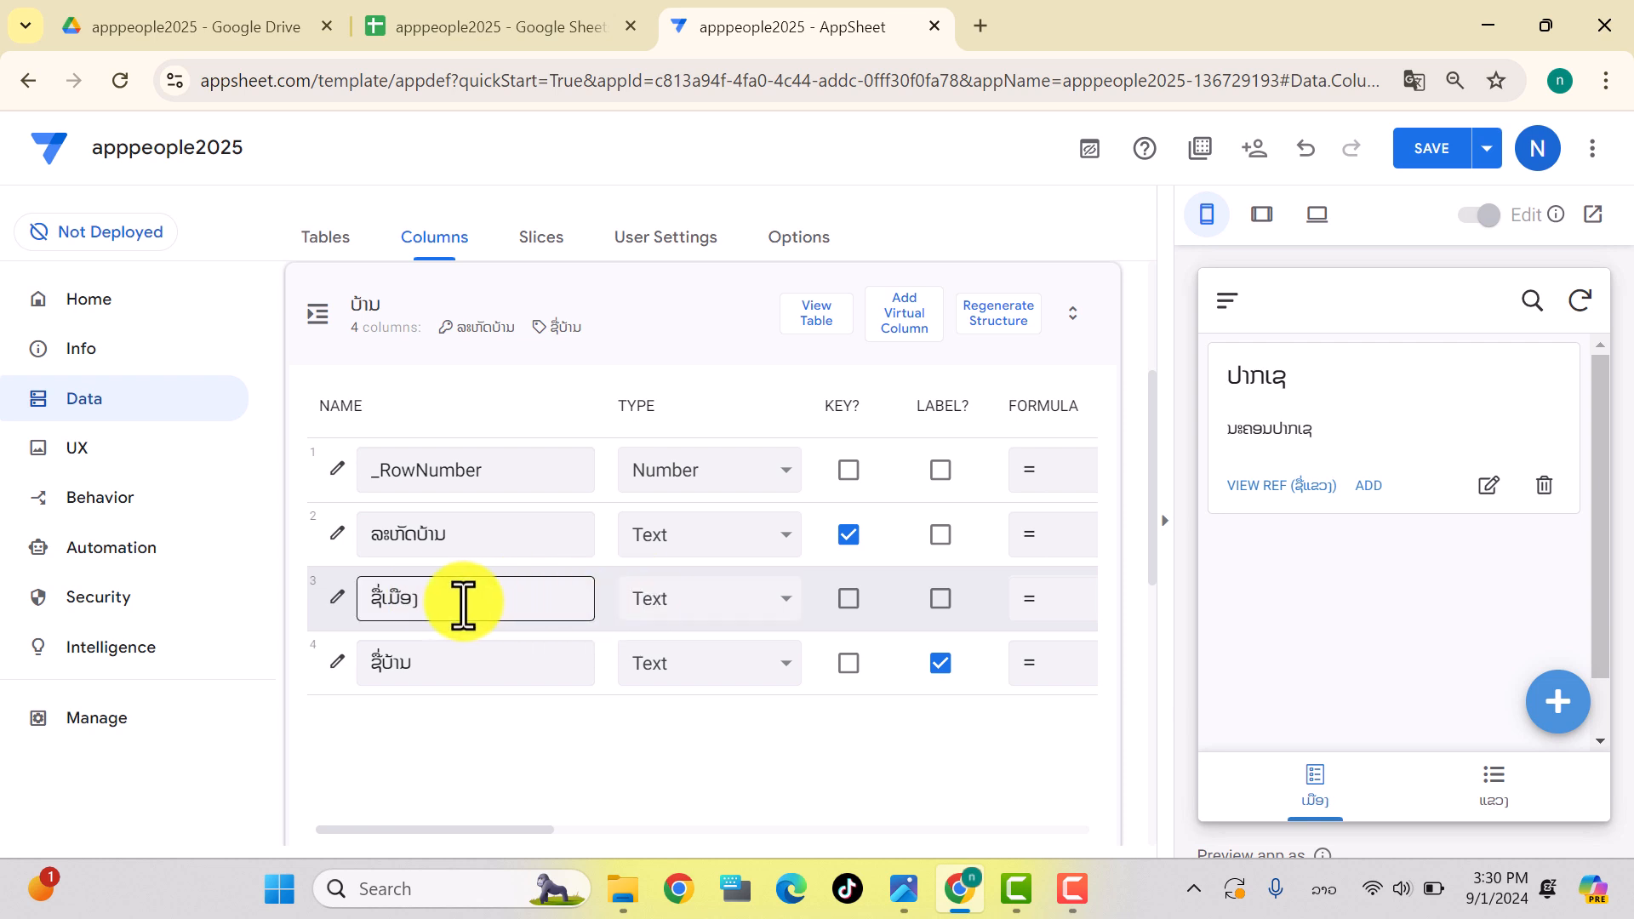
Step: Make ຊື່ເມືອງ a Ref to the ເມືອງ table with Dropdown input
click(714, 606)
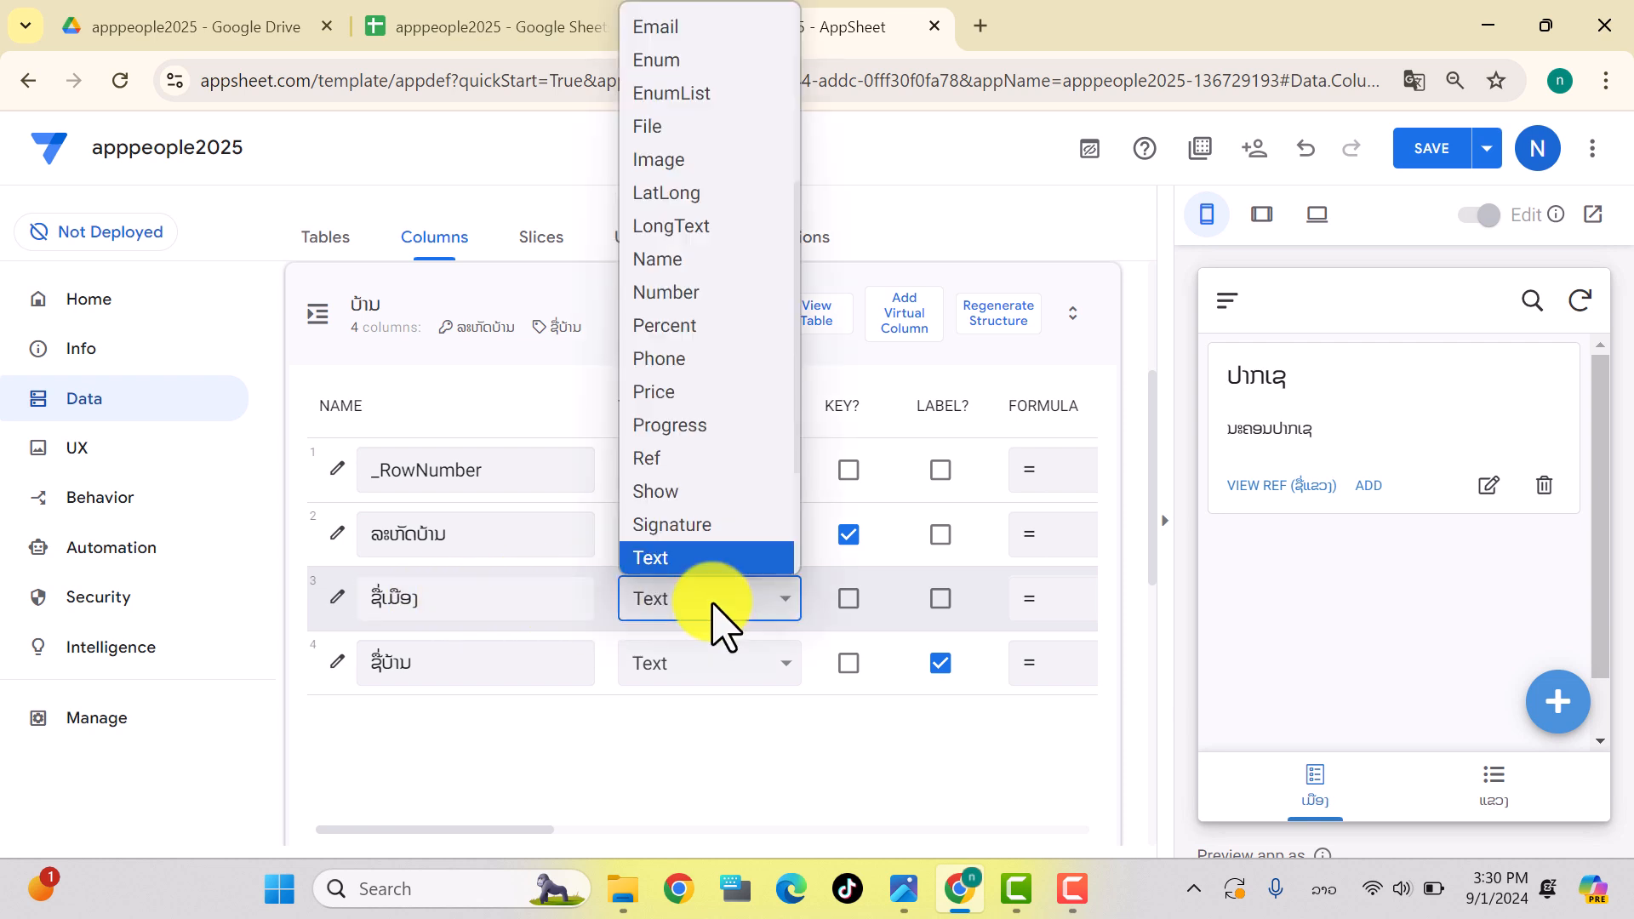
scroll(681, 511, down, 1)
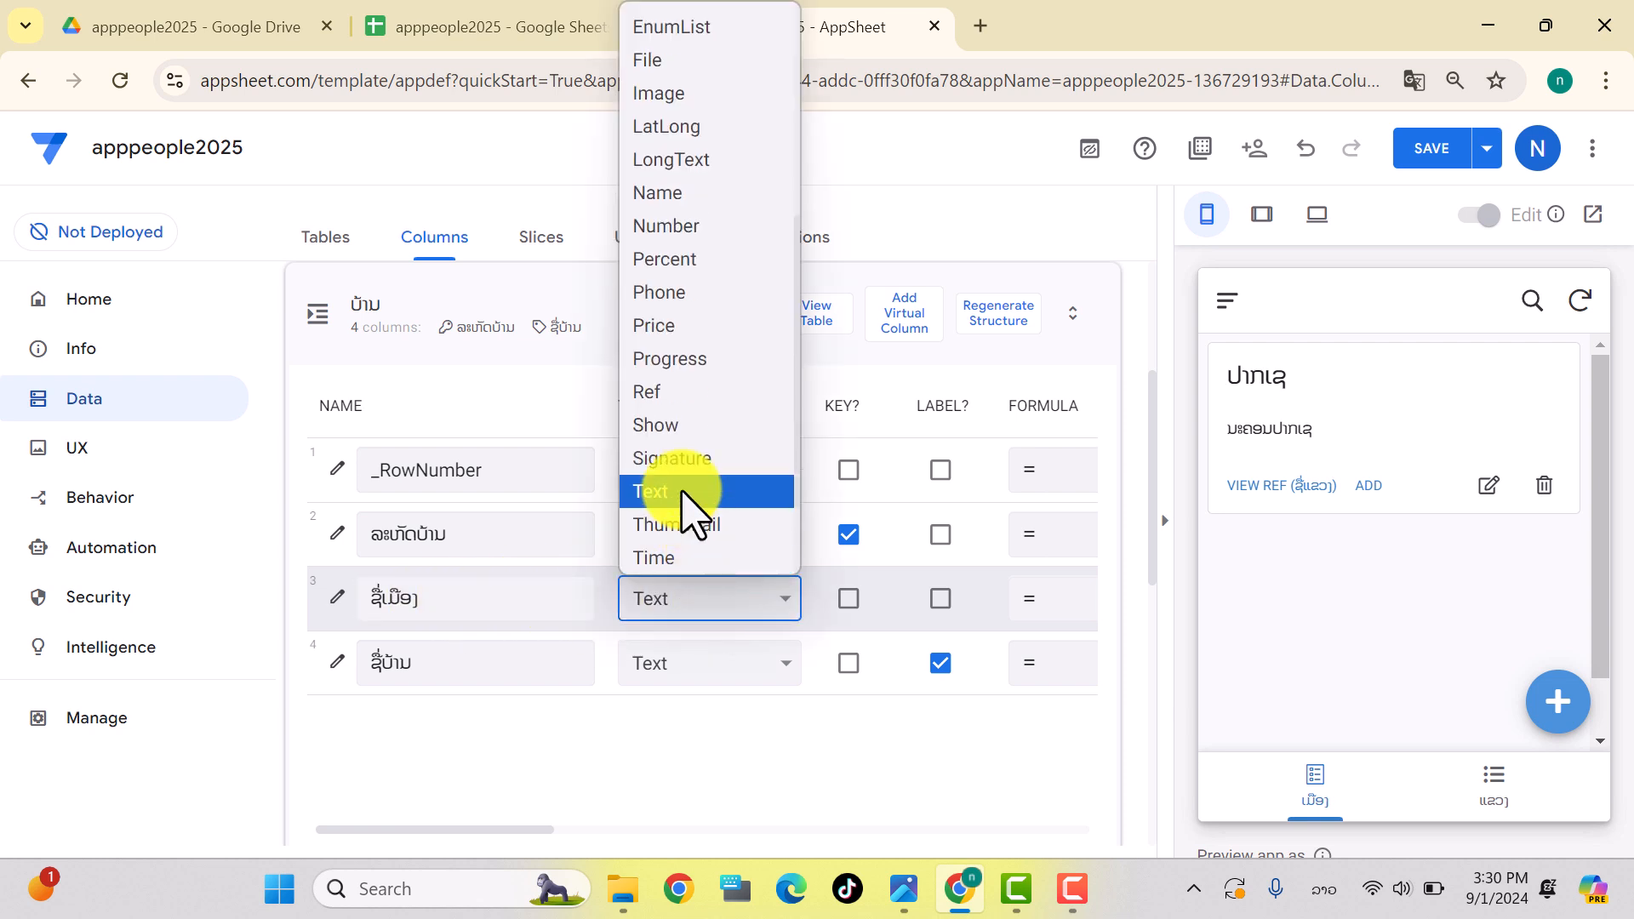
click(657, 393)
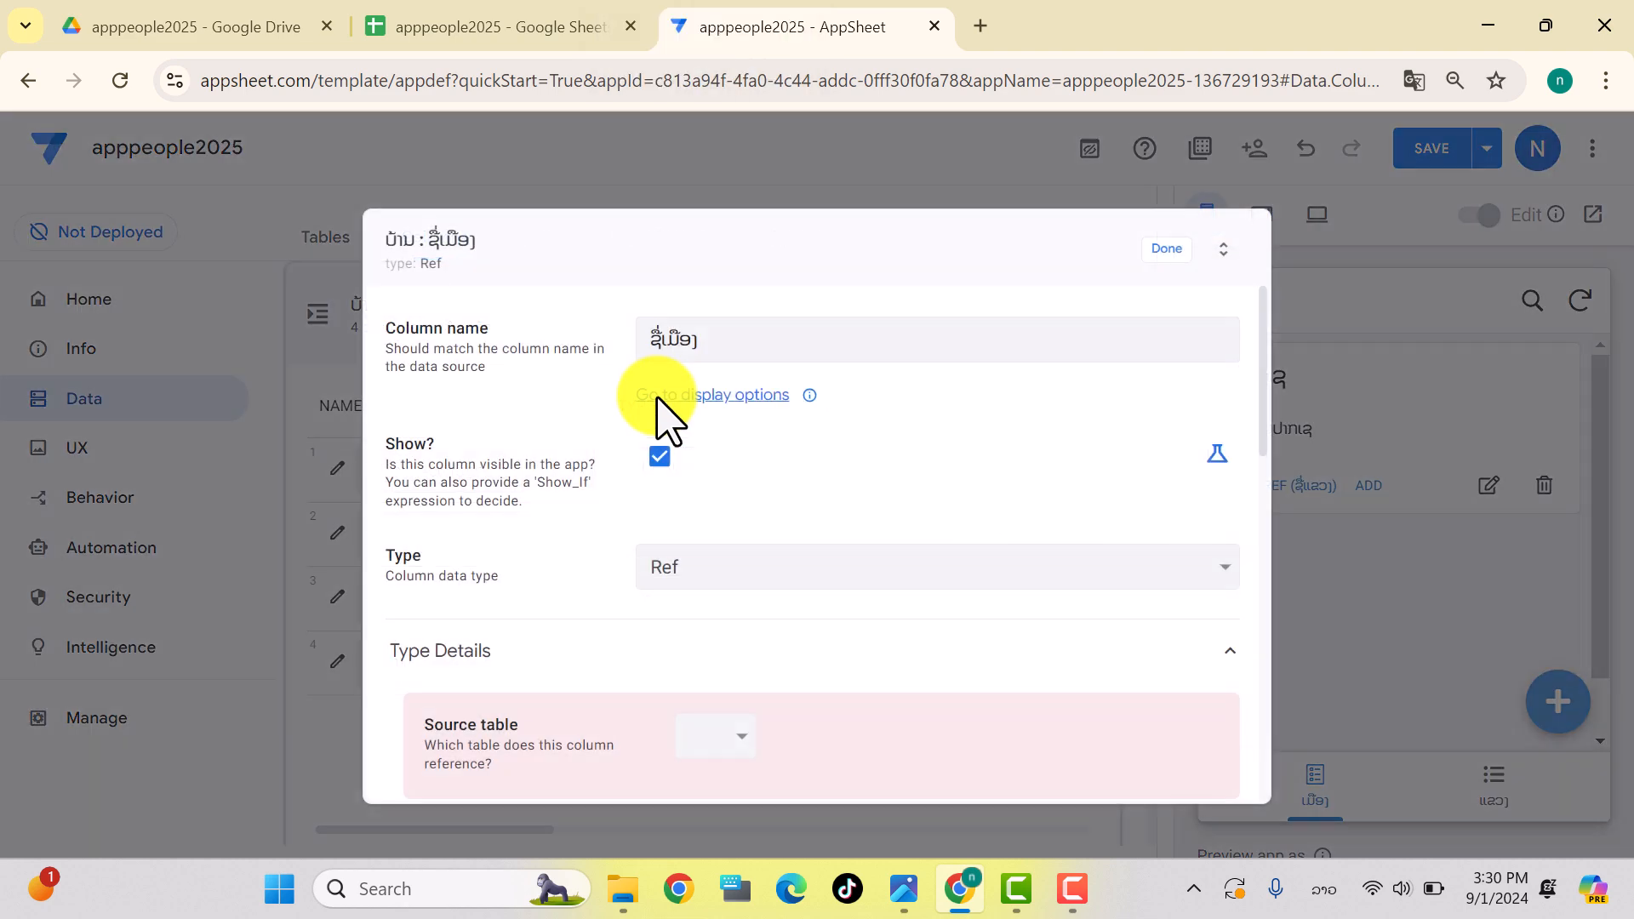
click(724, 739)
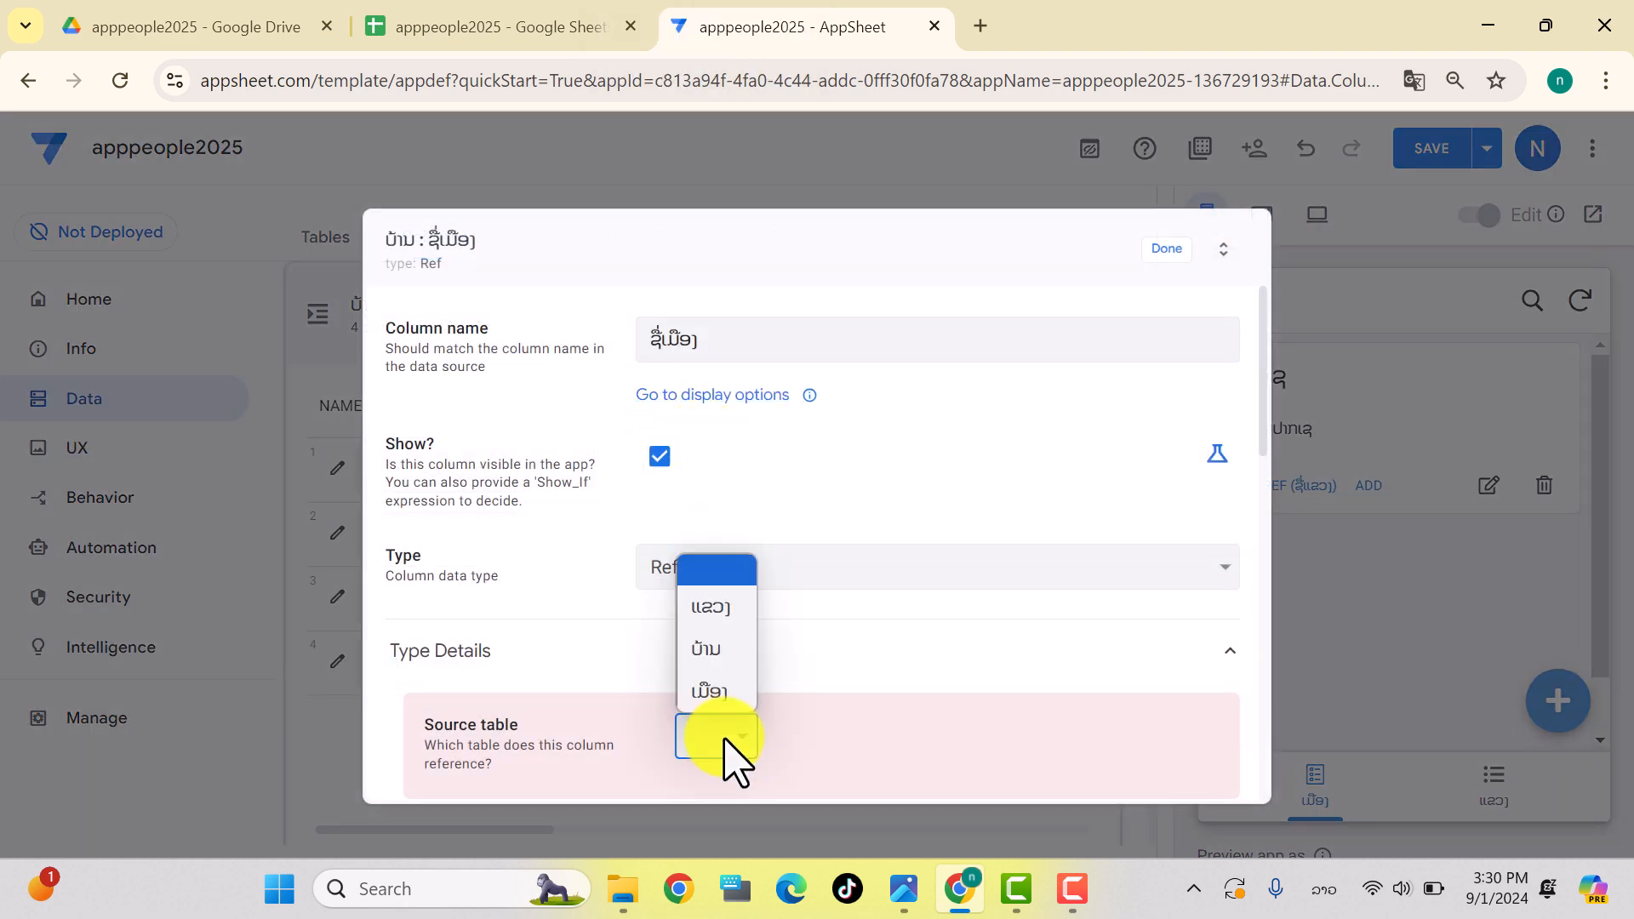
click(718, 694)
scroll(852, 655, down, 5)
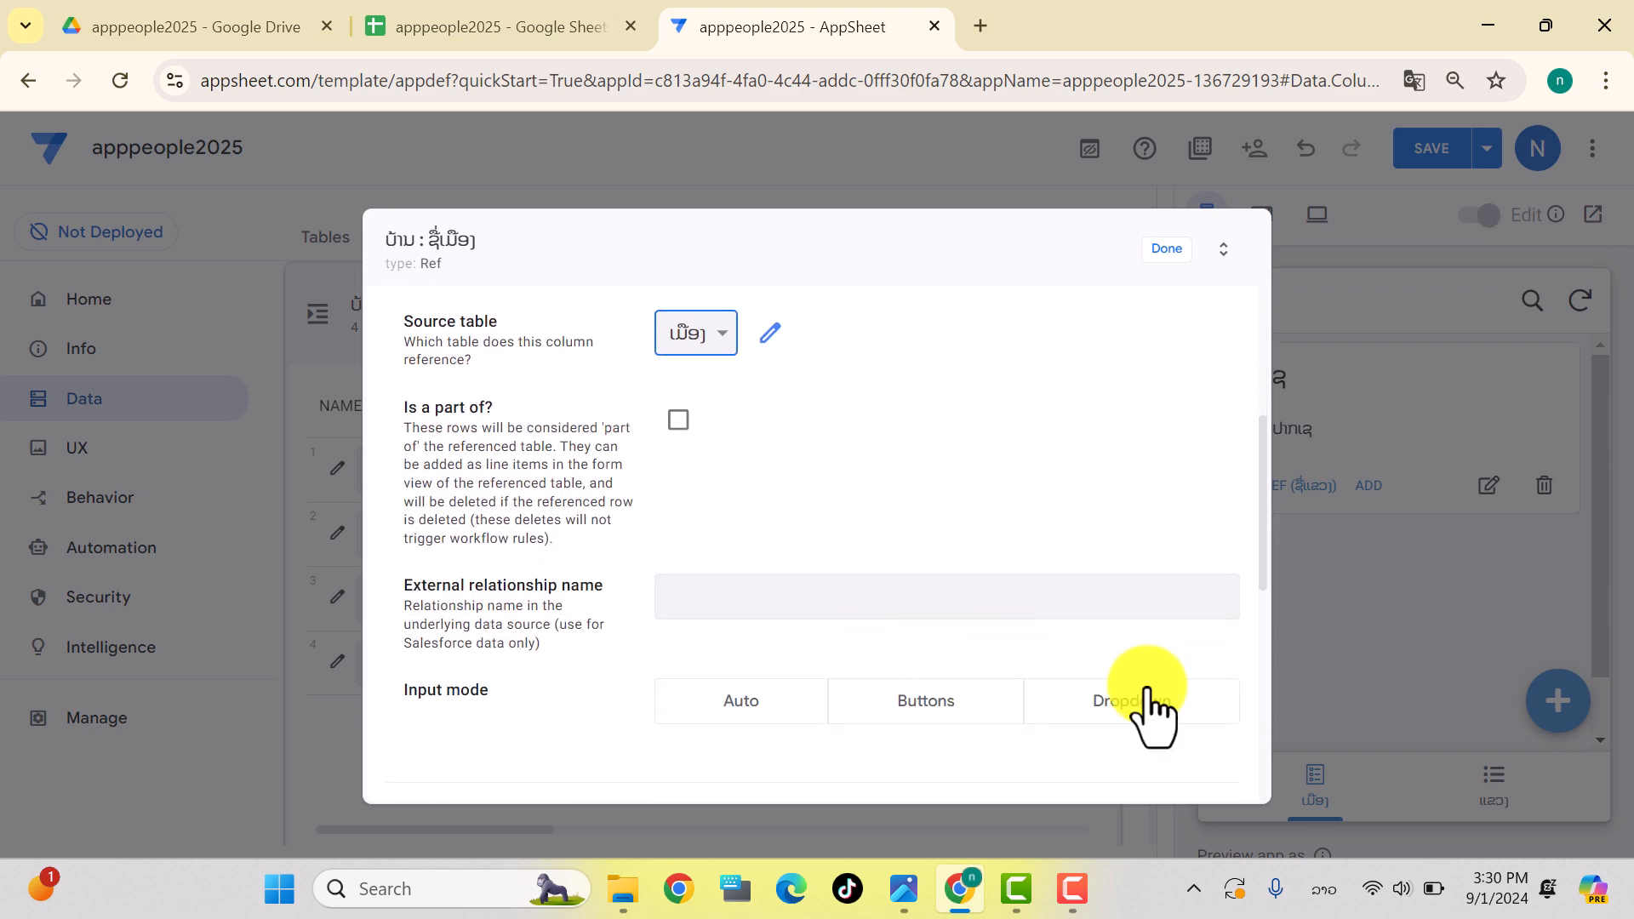
click(1129, 707)
scroll(1131, 718, down, 3)
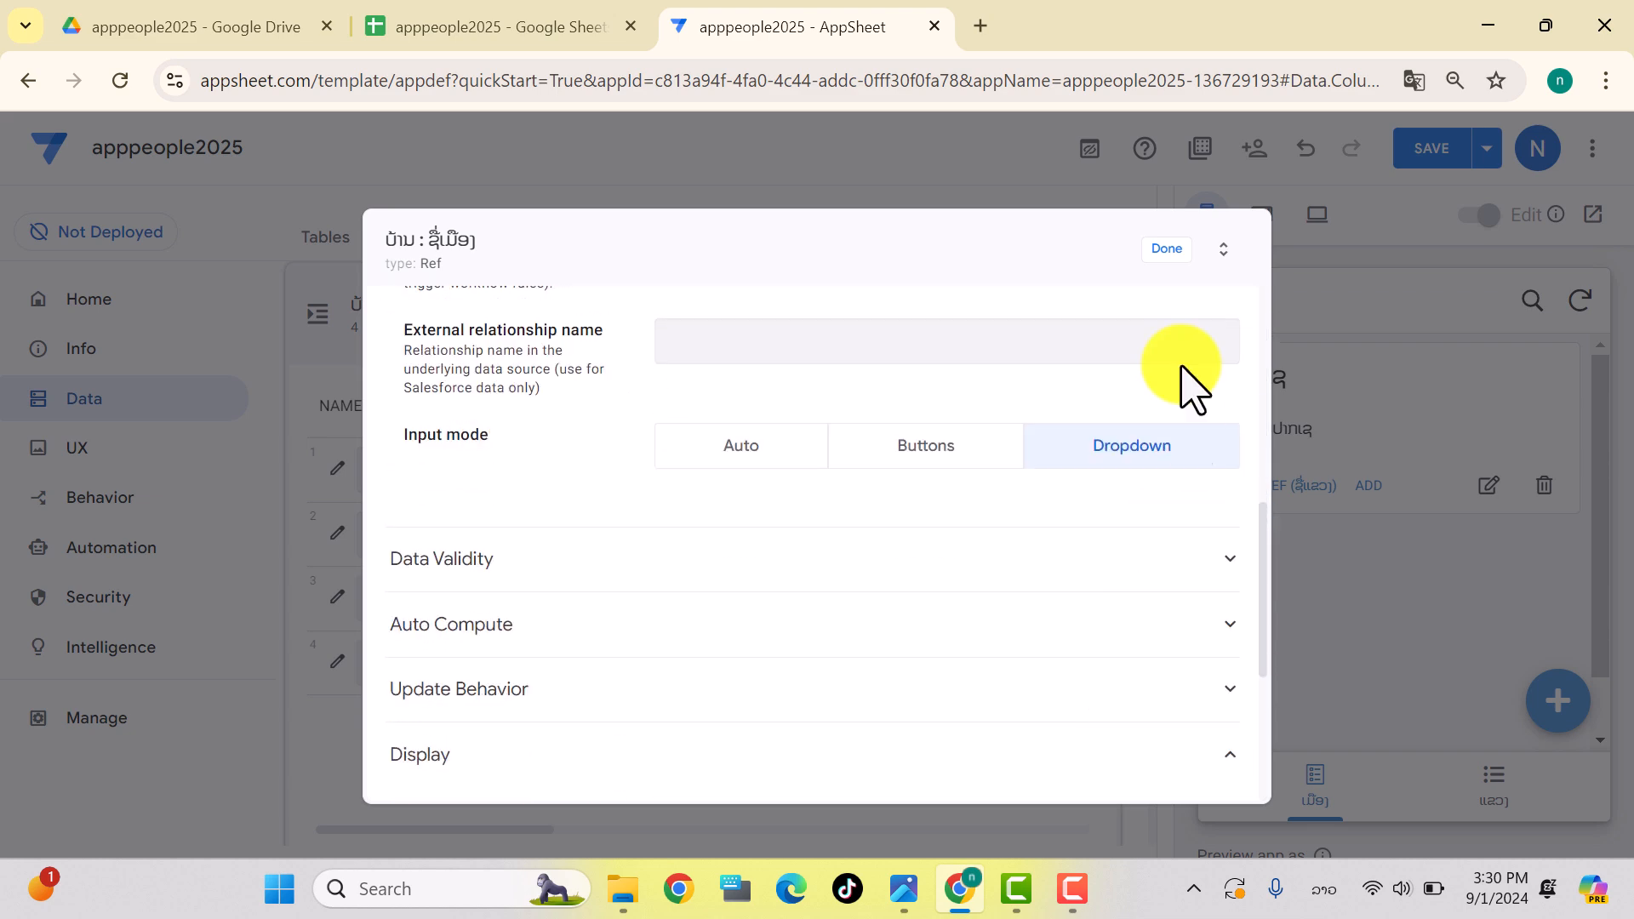
click(1163, 252)
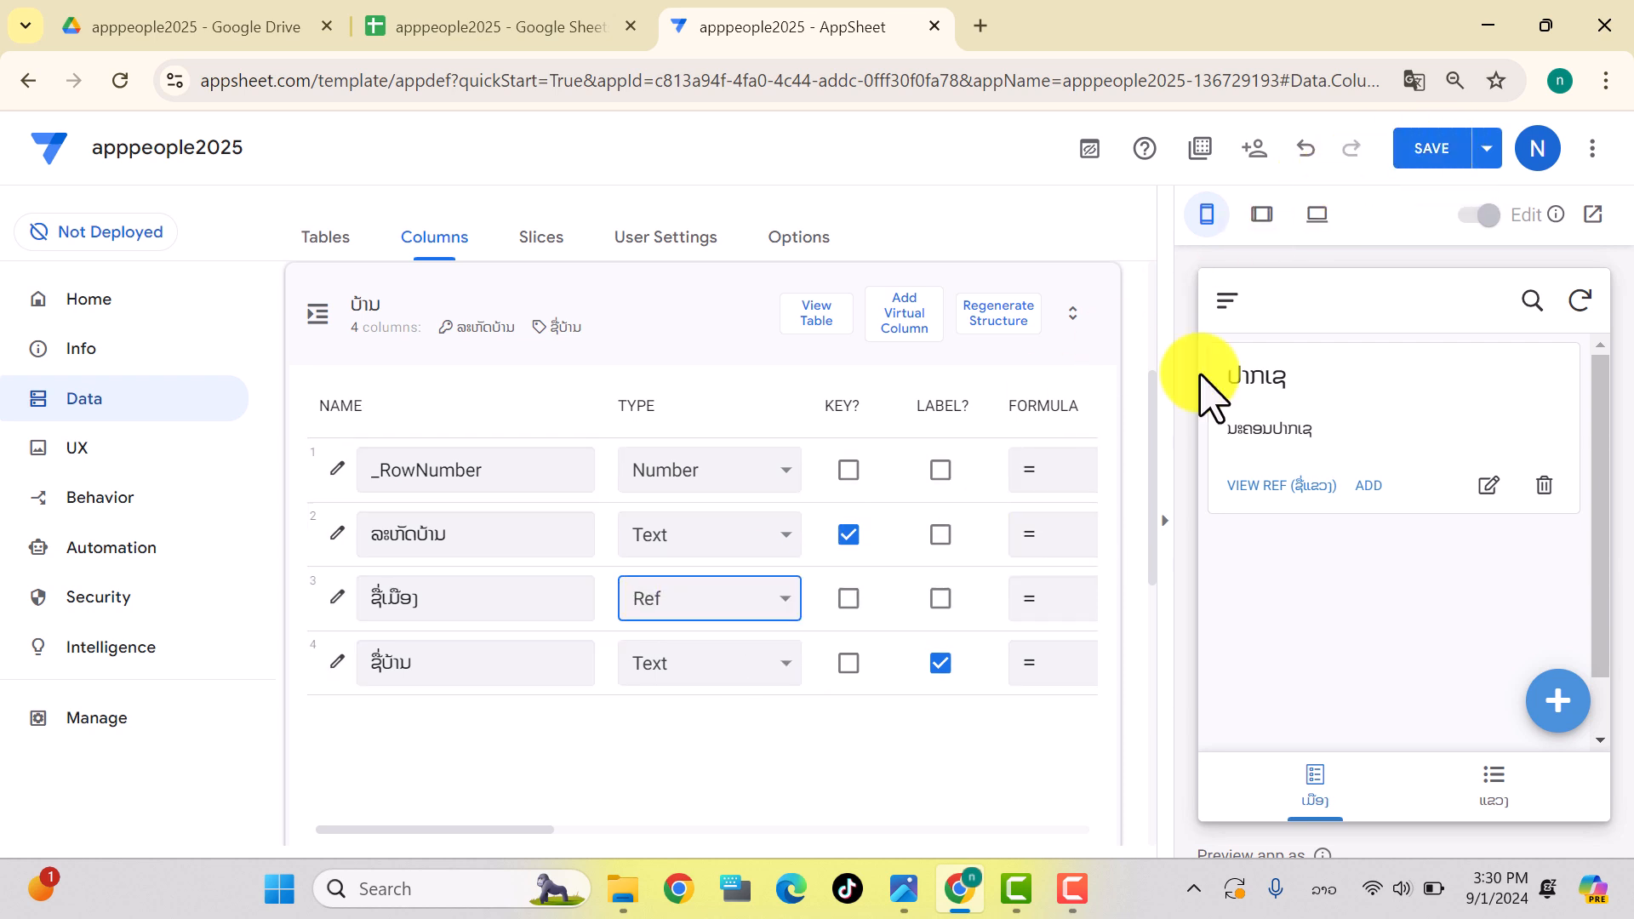
Step: Save the app and collapse the expanded table column lists
click(1475, 138)
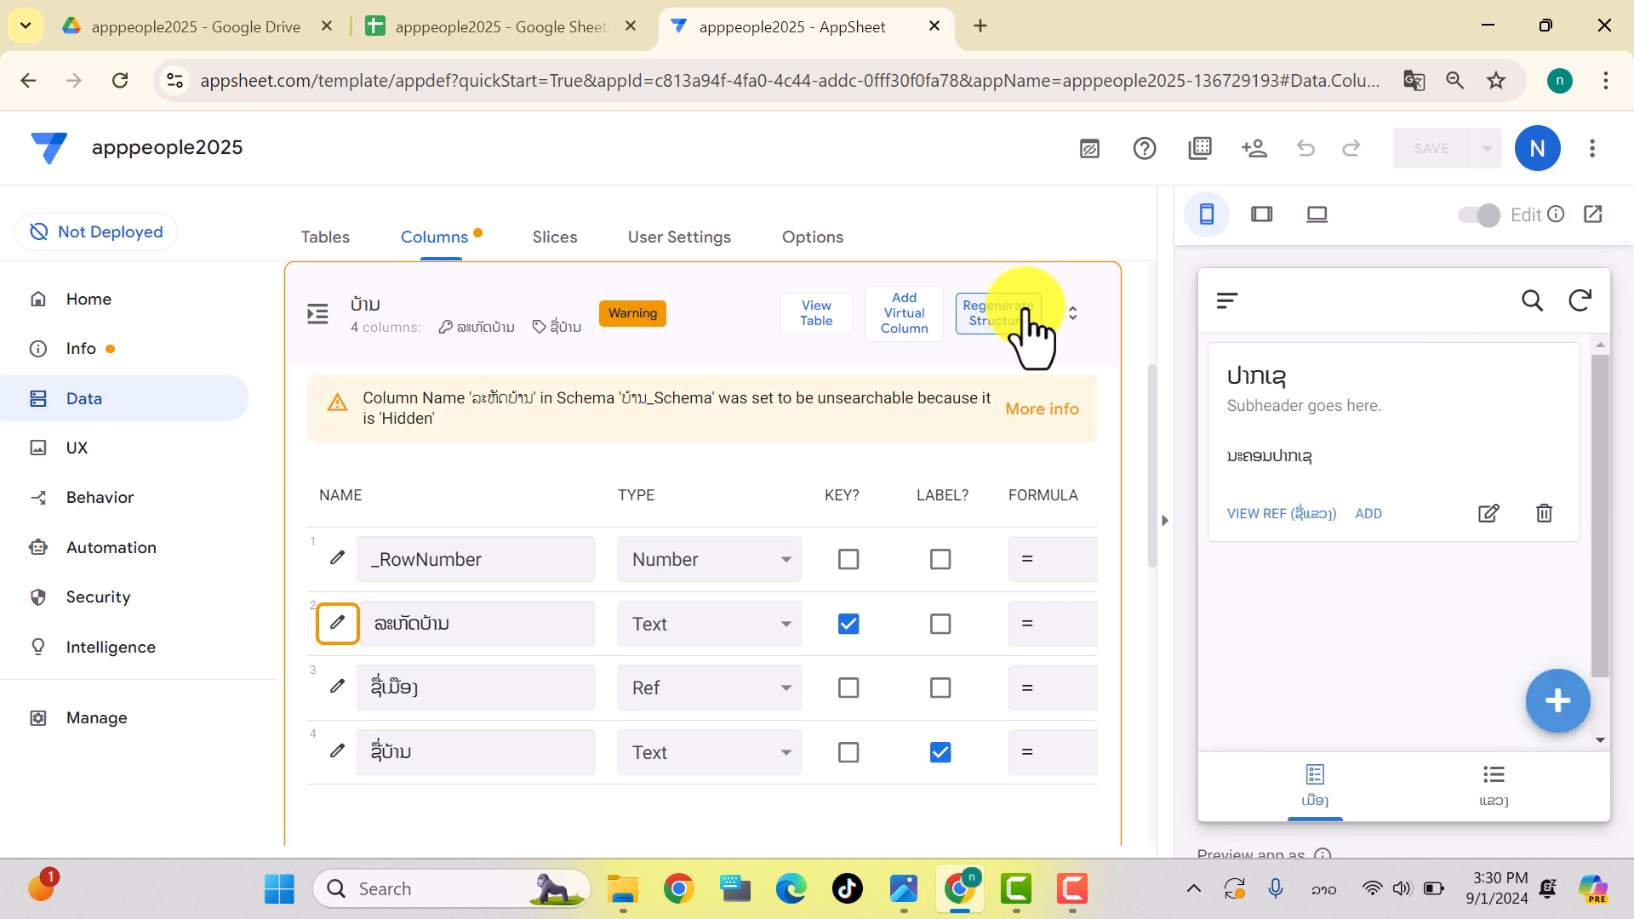
click(321, 315)
click(325, 434)
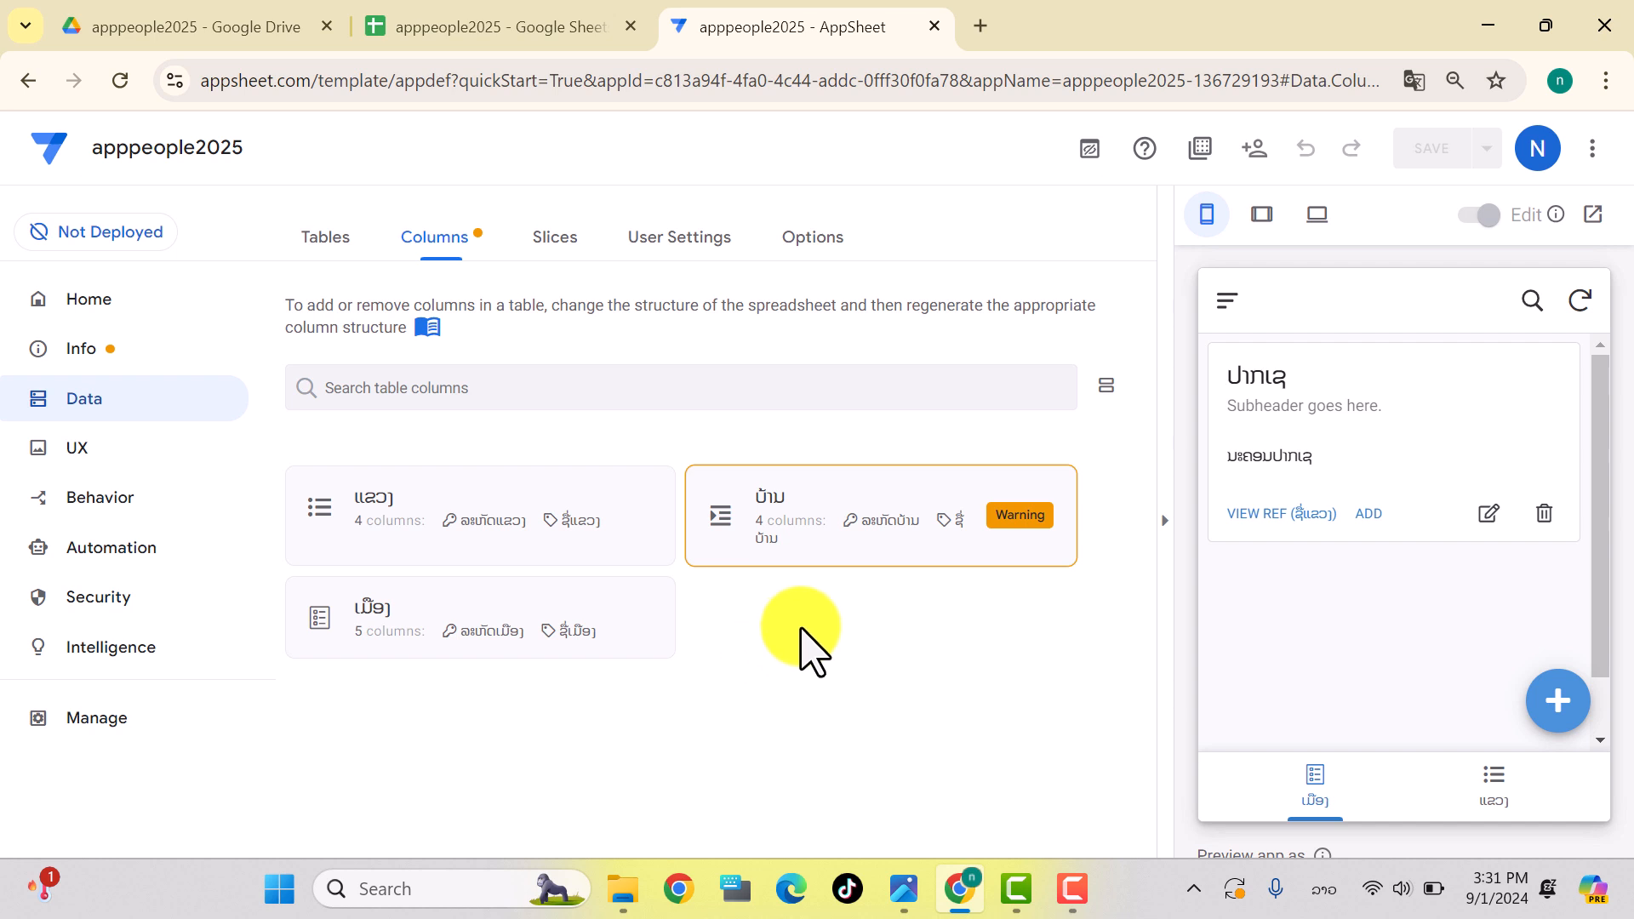
Step: Create a new blank view based on the ບ້ານ table
click(79, 448)
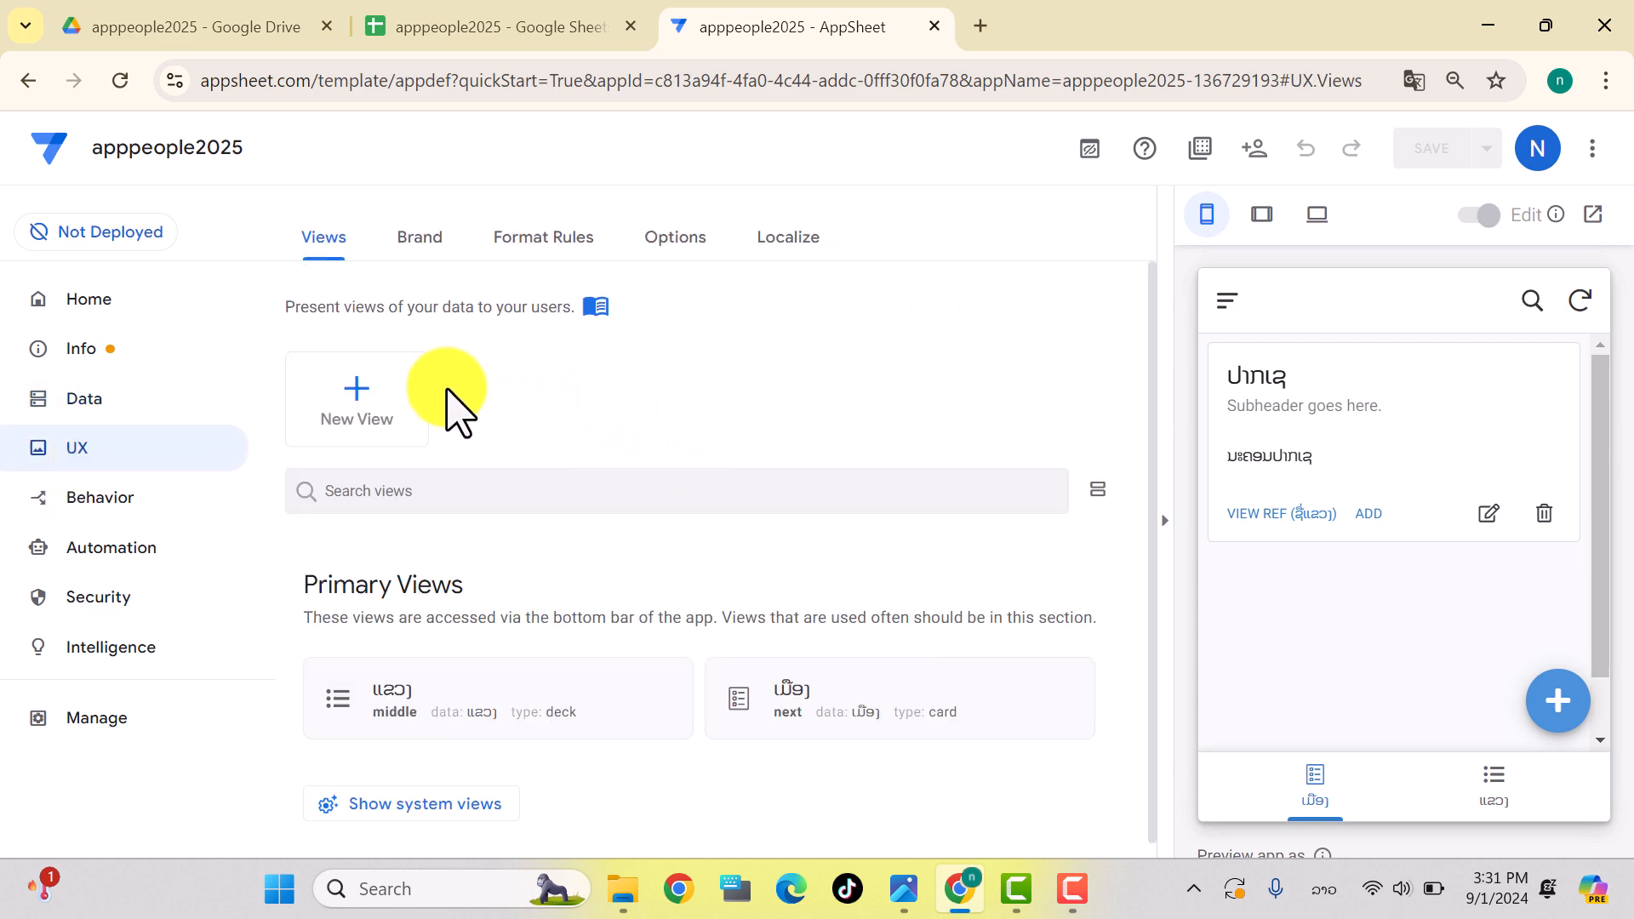
click(383, 409)
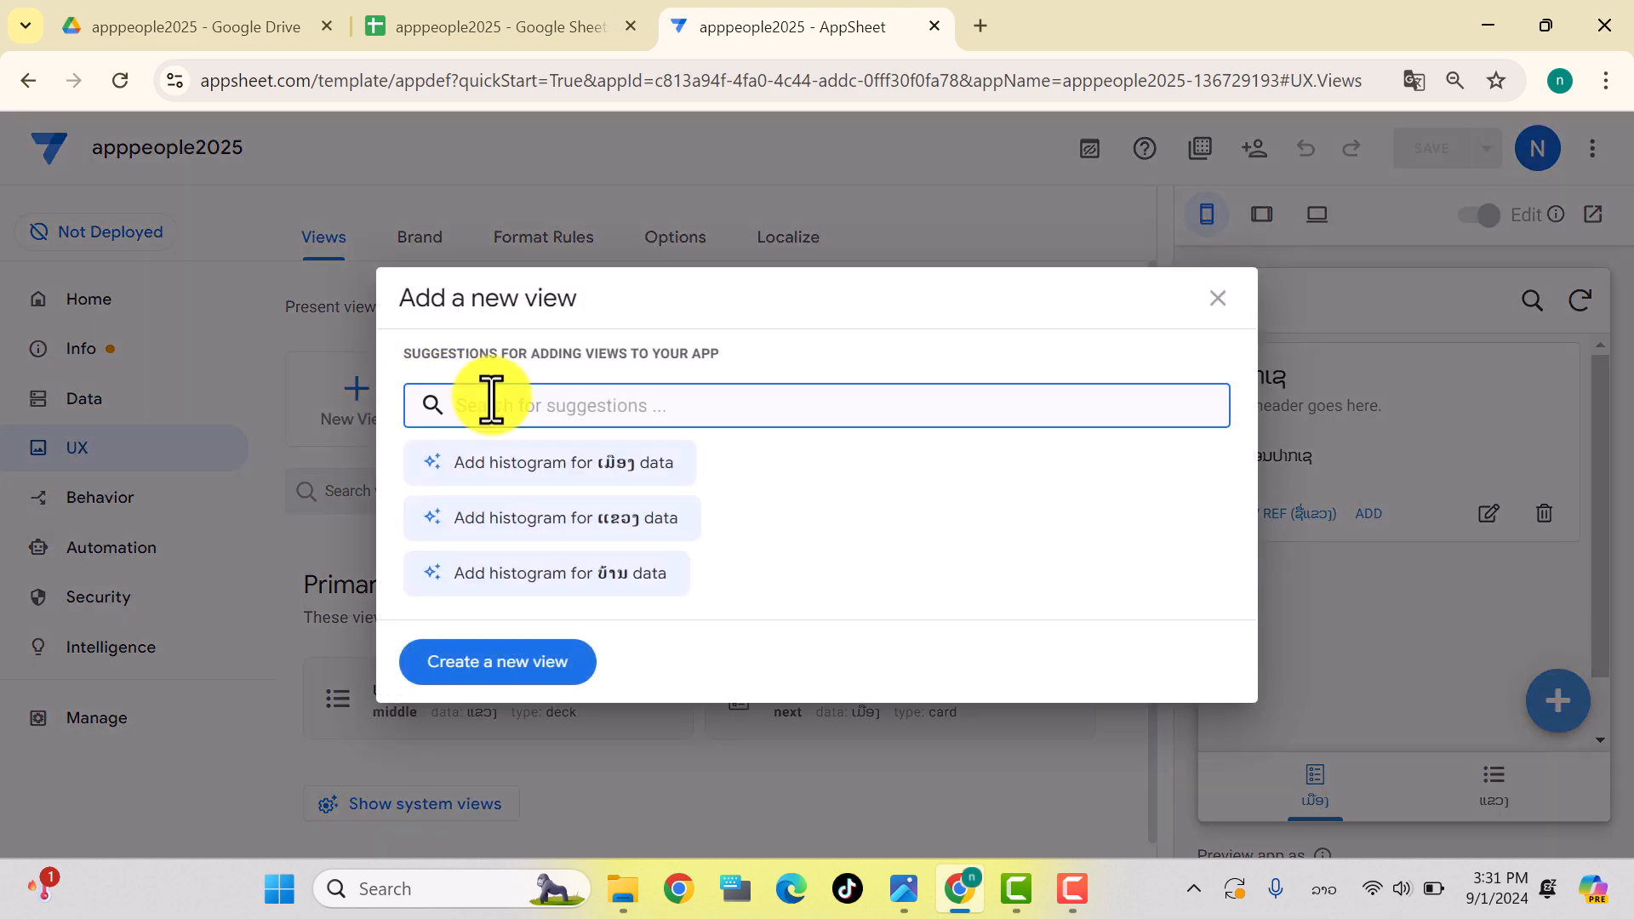
click(491, 661)
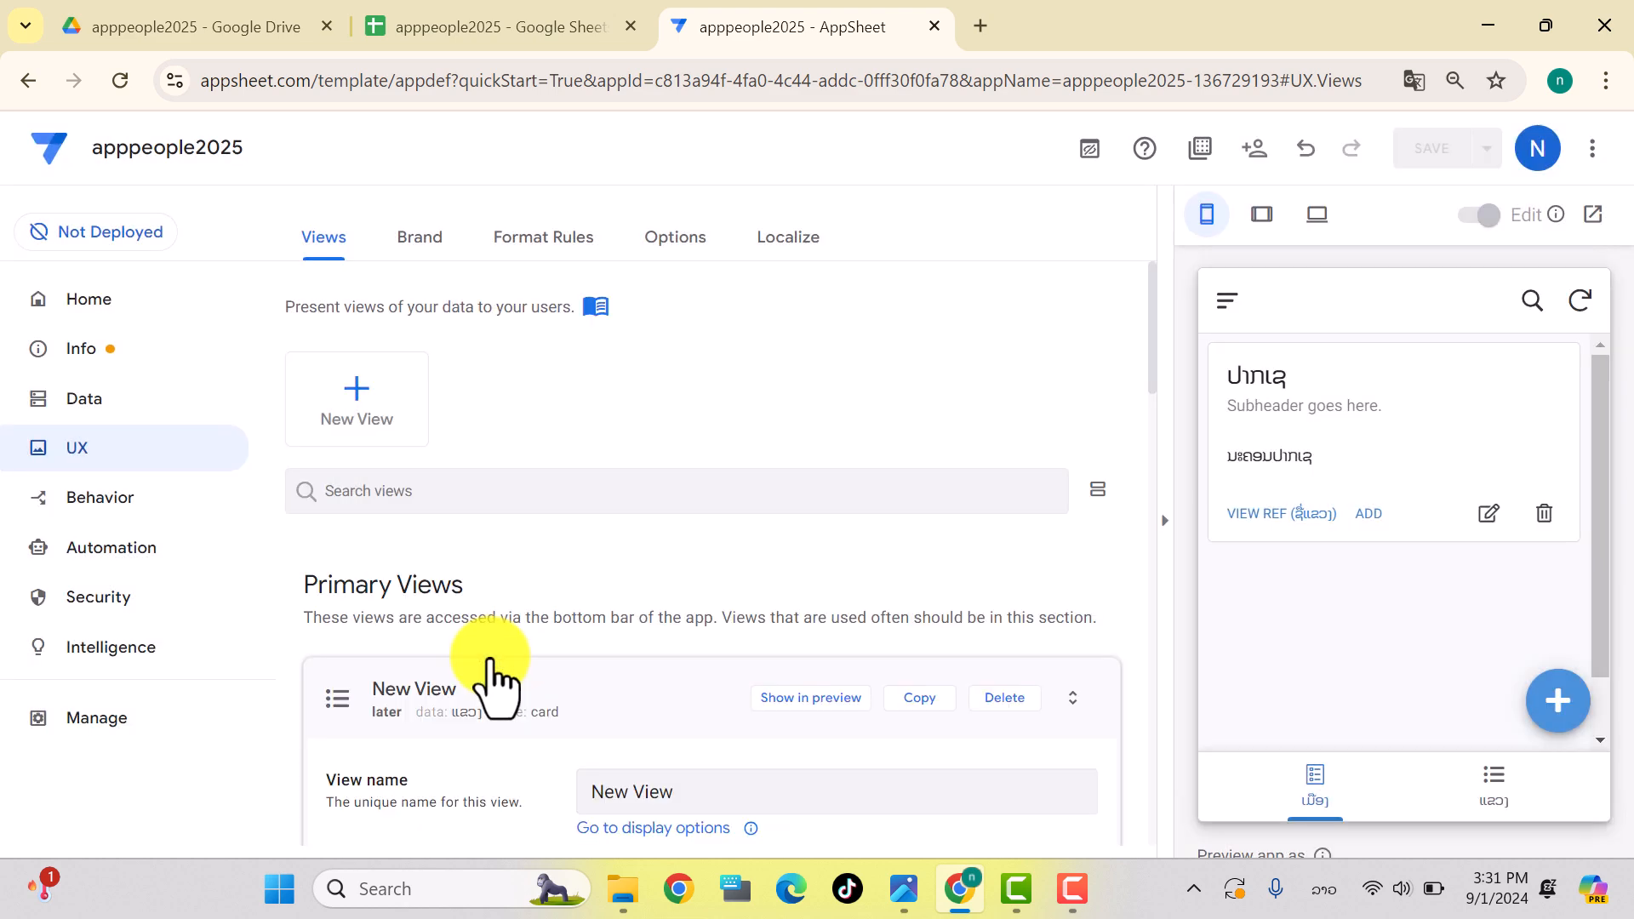
scroll(638, 485, down, 3)
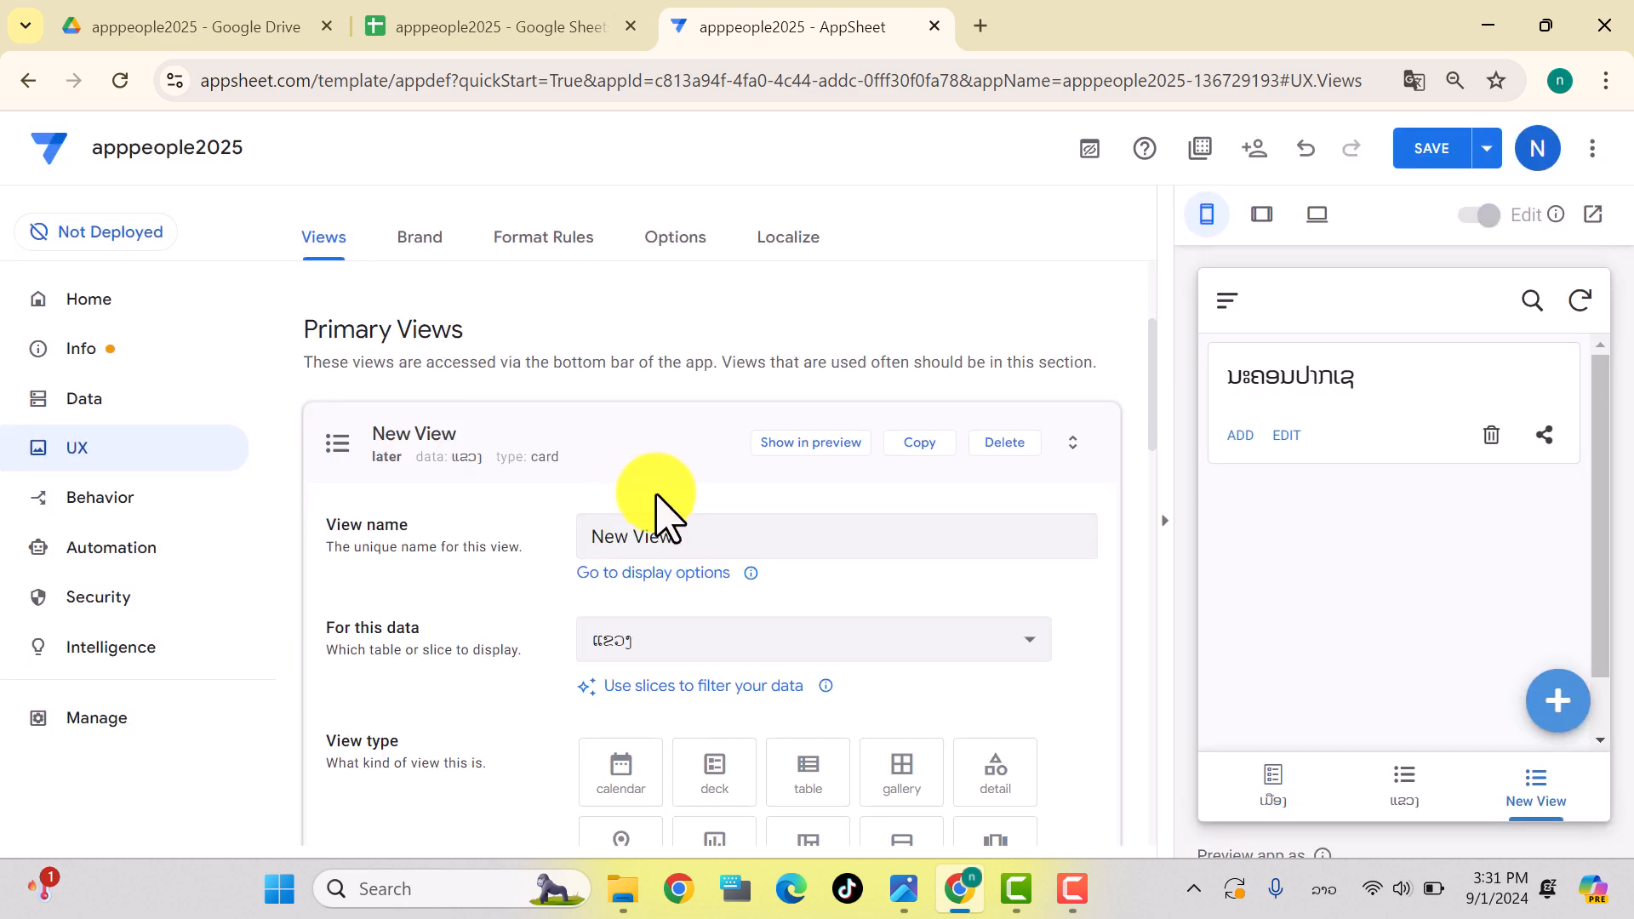
click(673, 649)
click(614, 788)
drag(673, 534, 557, 541)
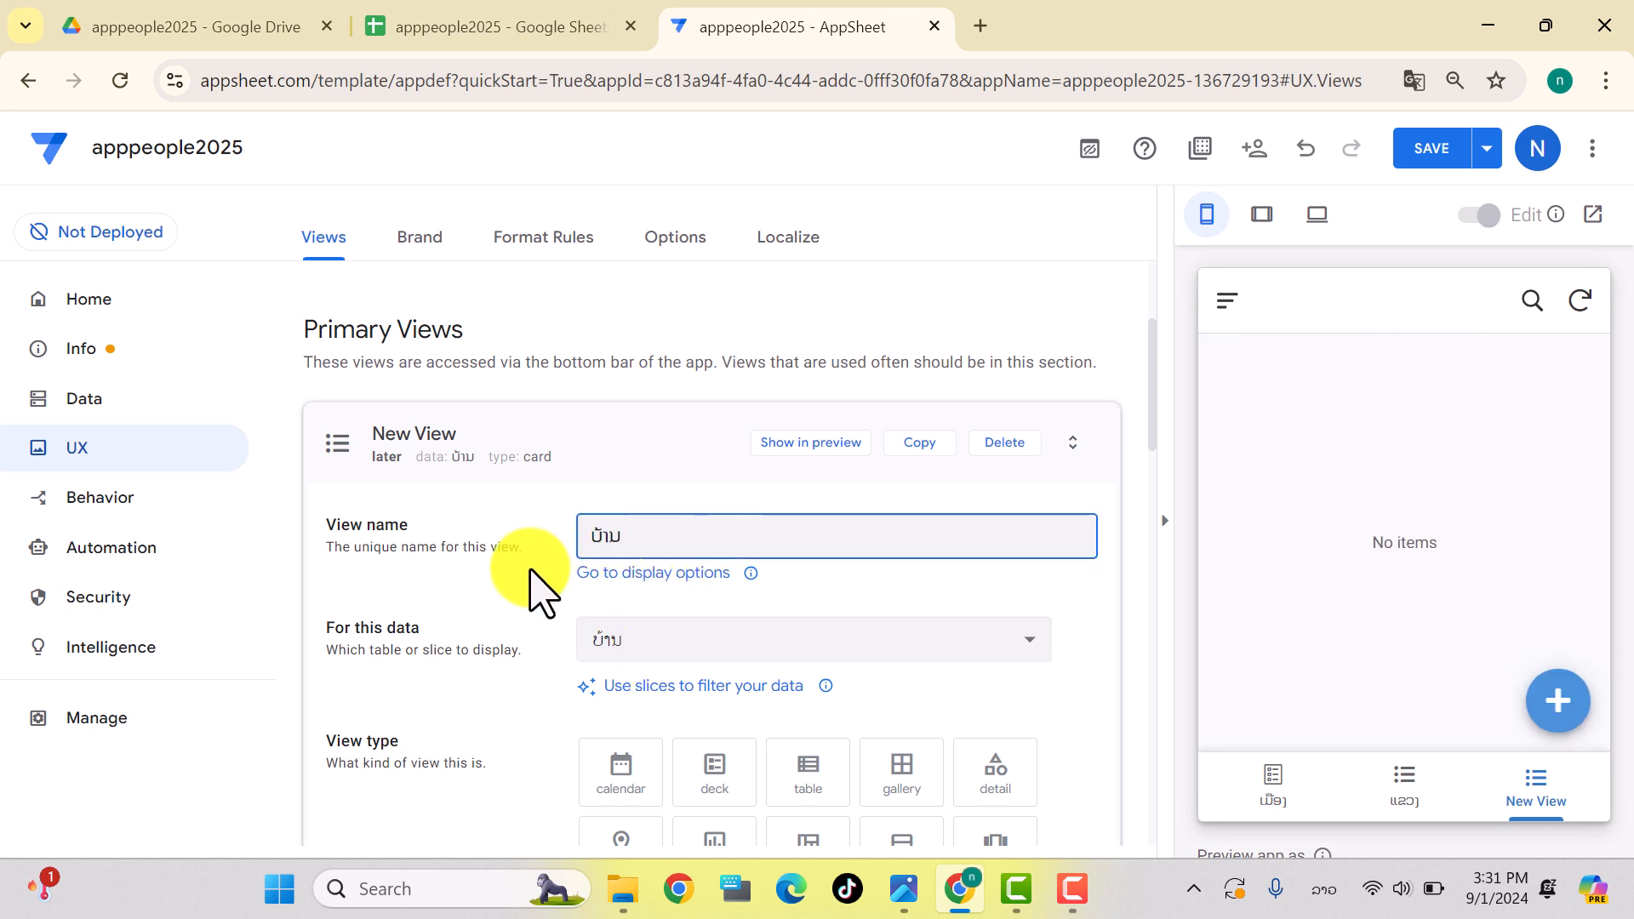
Step: Make it a detail view positioned in the bottom navigation bar
scroll(537, 587, down, 3)
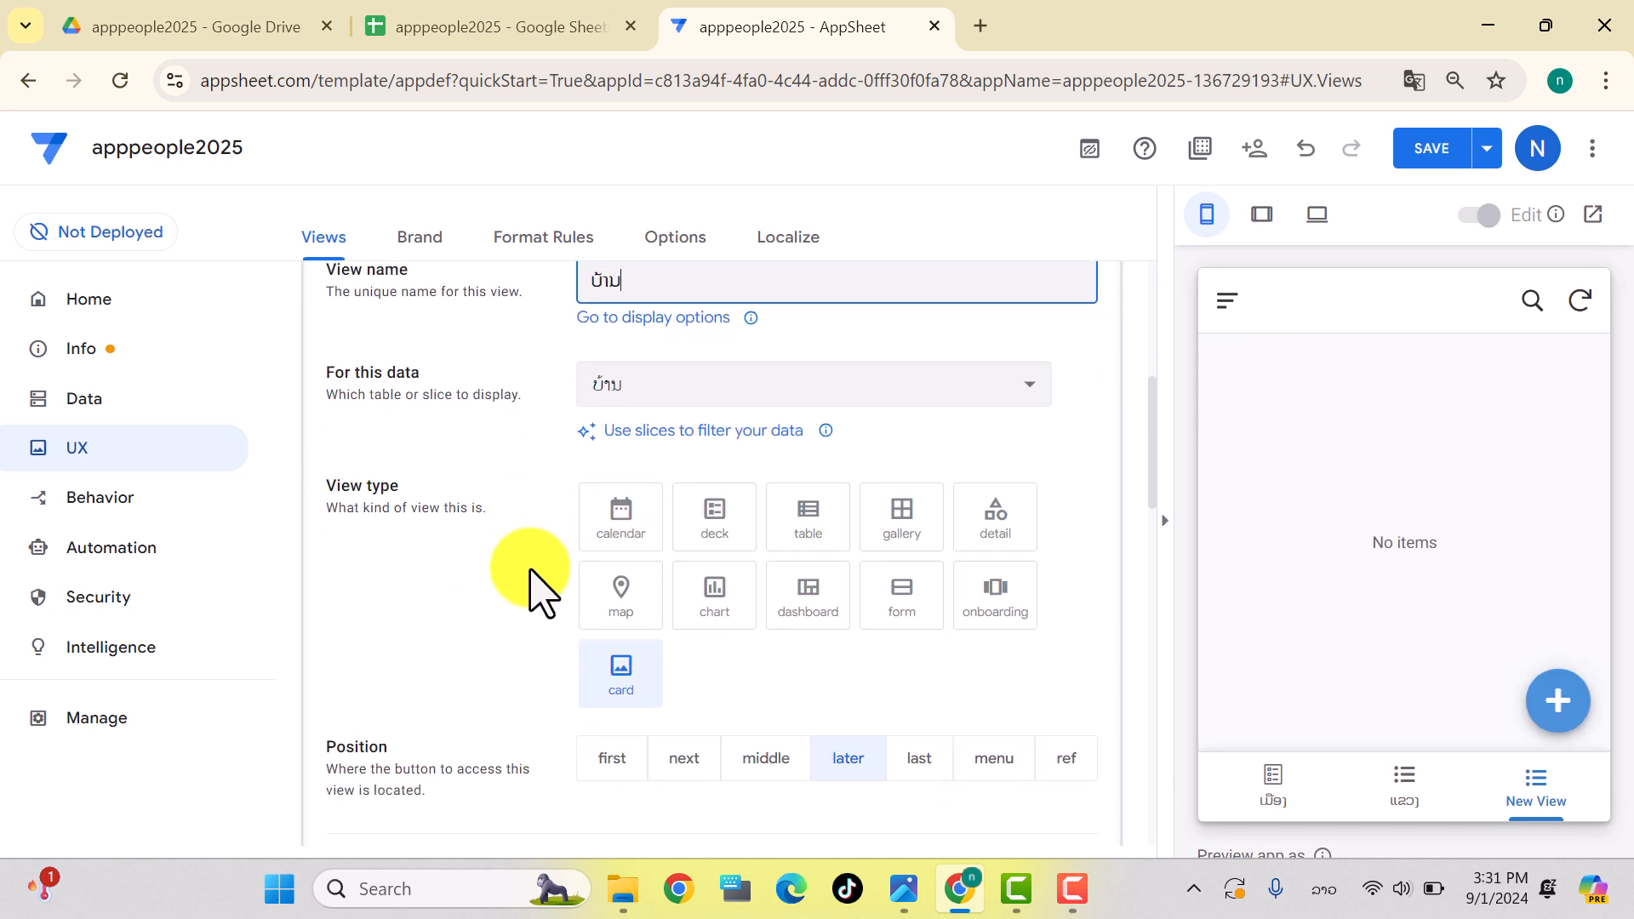
click(1004, 545)
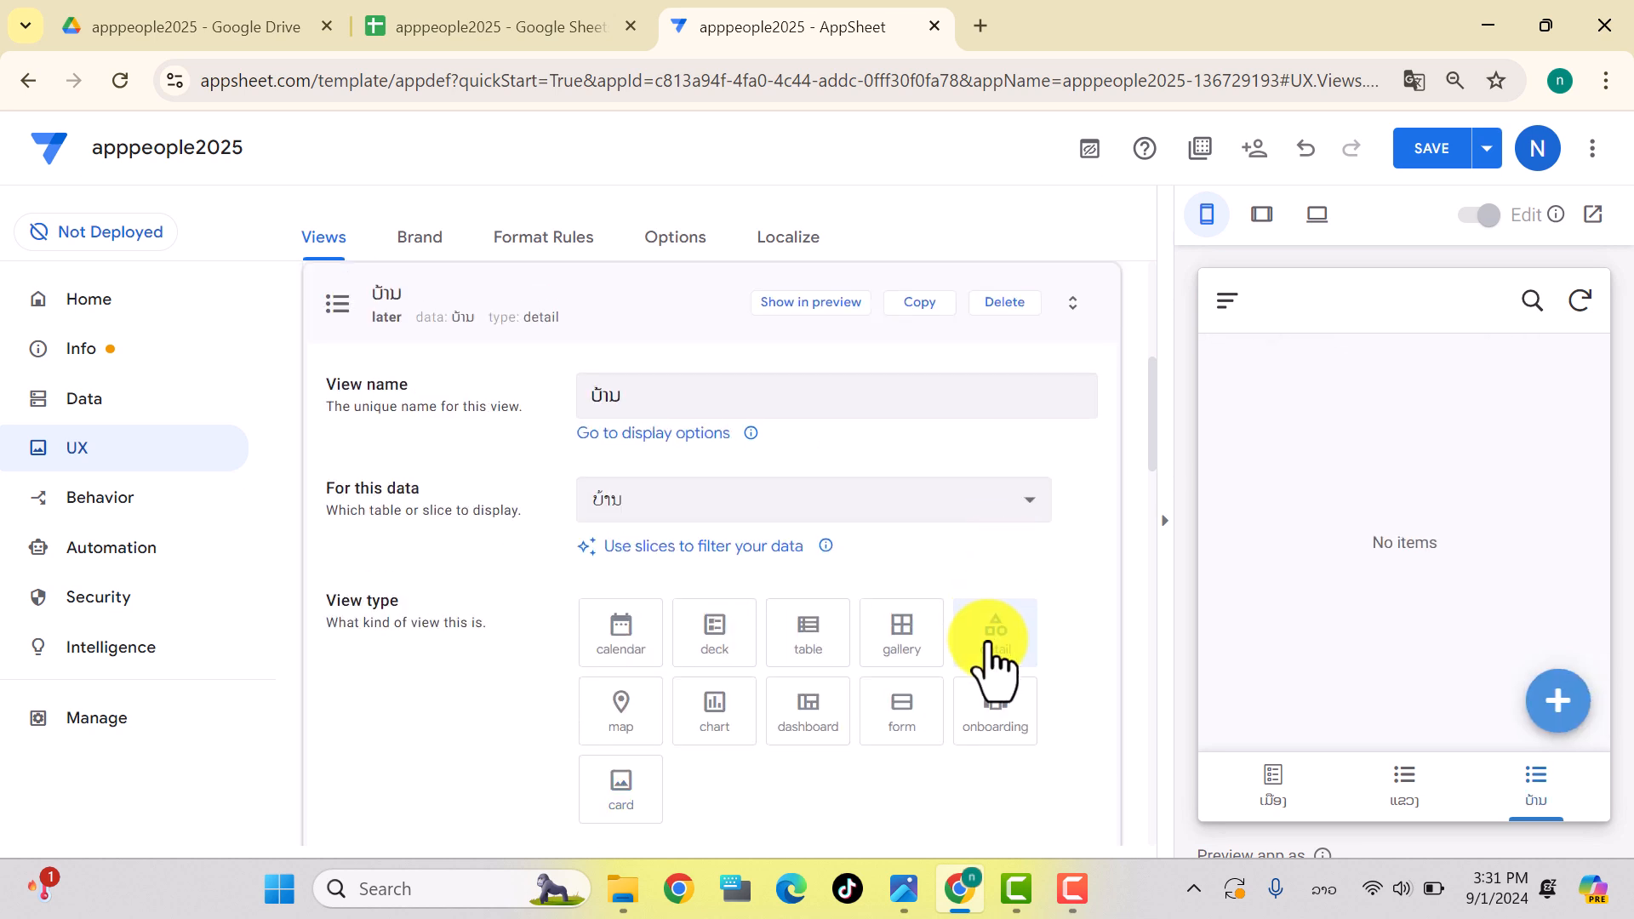
scroll(996, 673, down, 5)
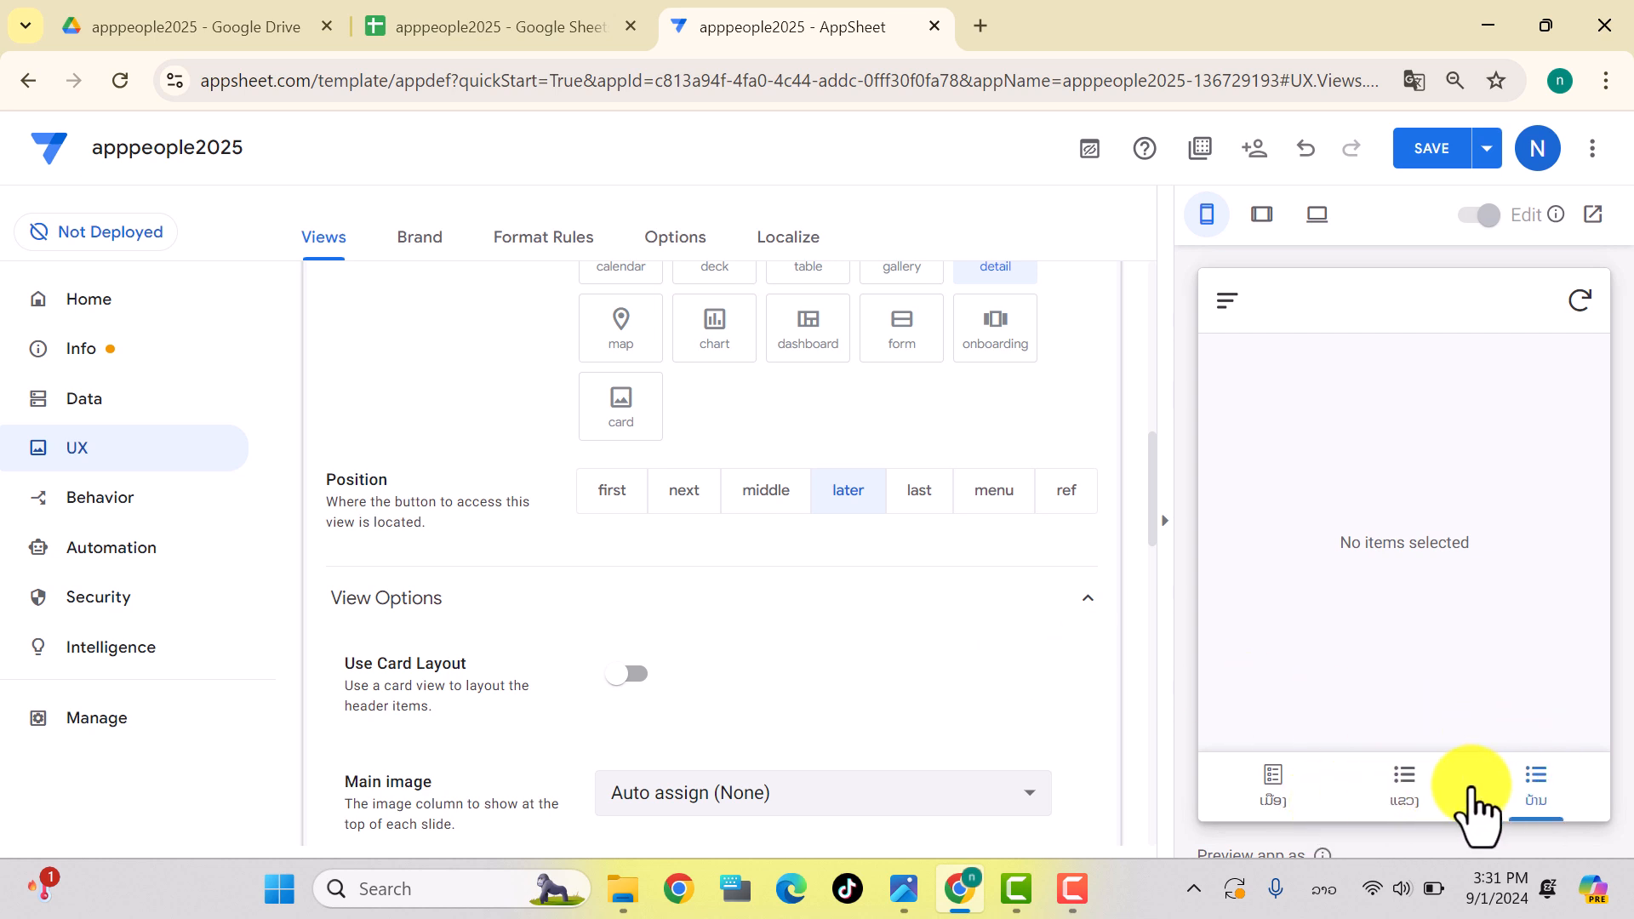
click(921, 491)
click(766, 491)
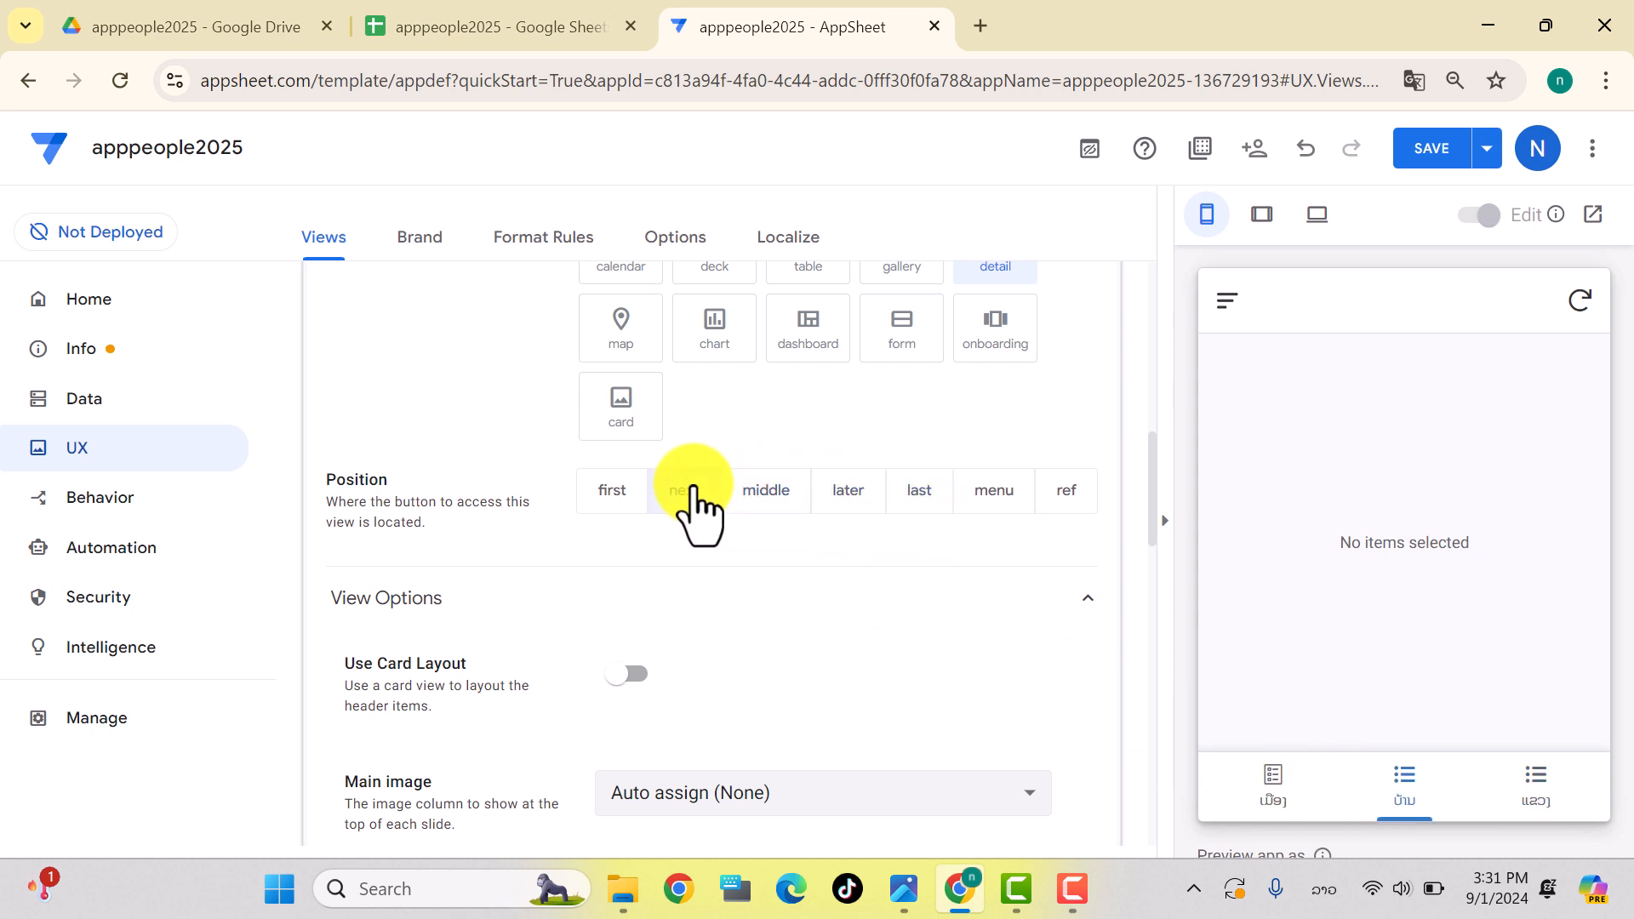
click(850, 491)
click(919, 490)
click(994, 492)
scroll(953, 511, up, 5)
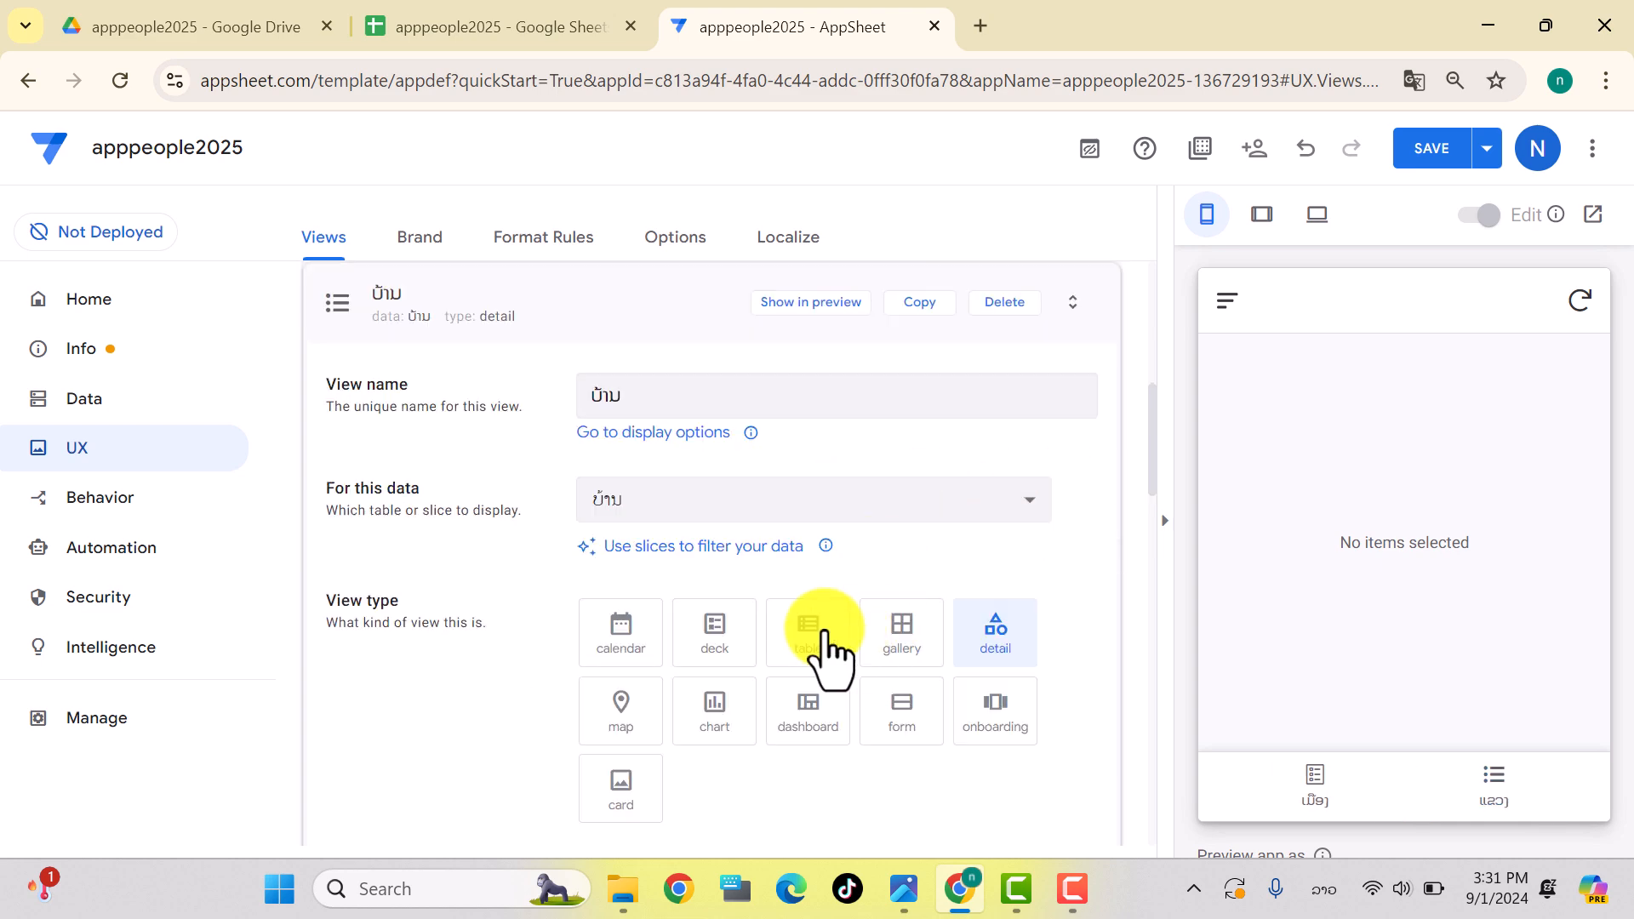
scroll(832, 656, down, 5)
click(685, 491)
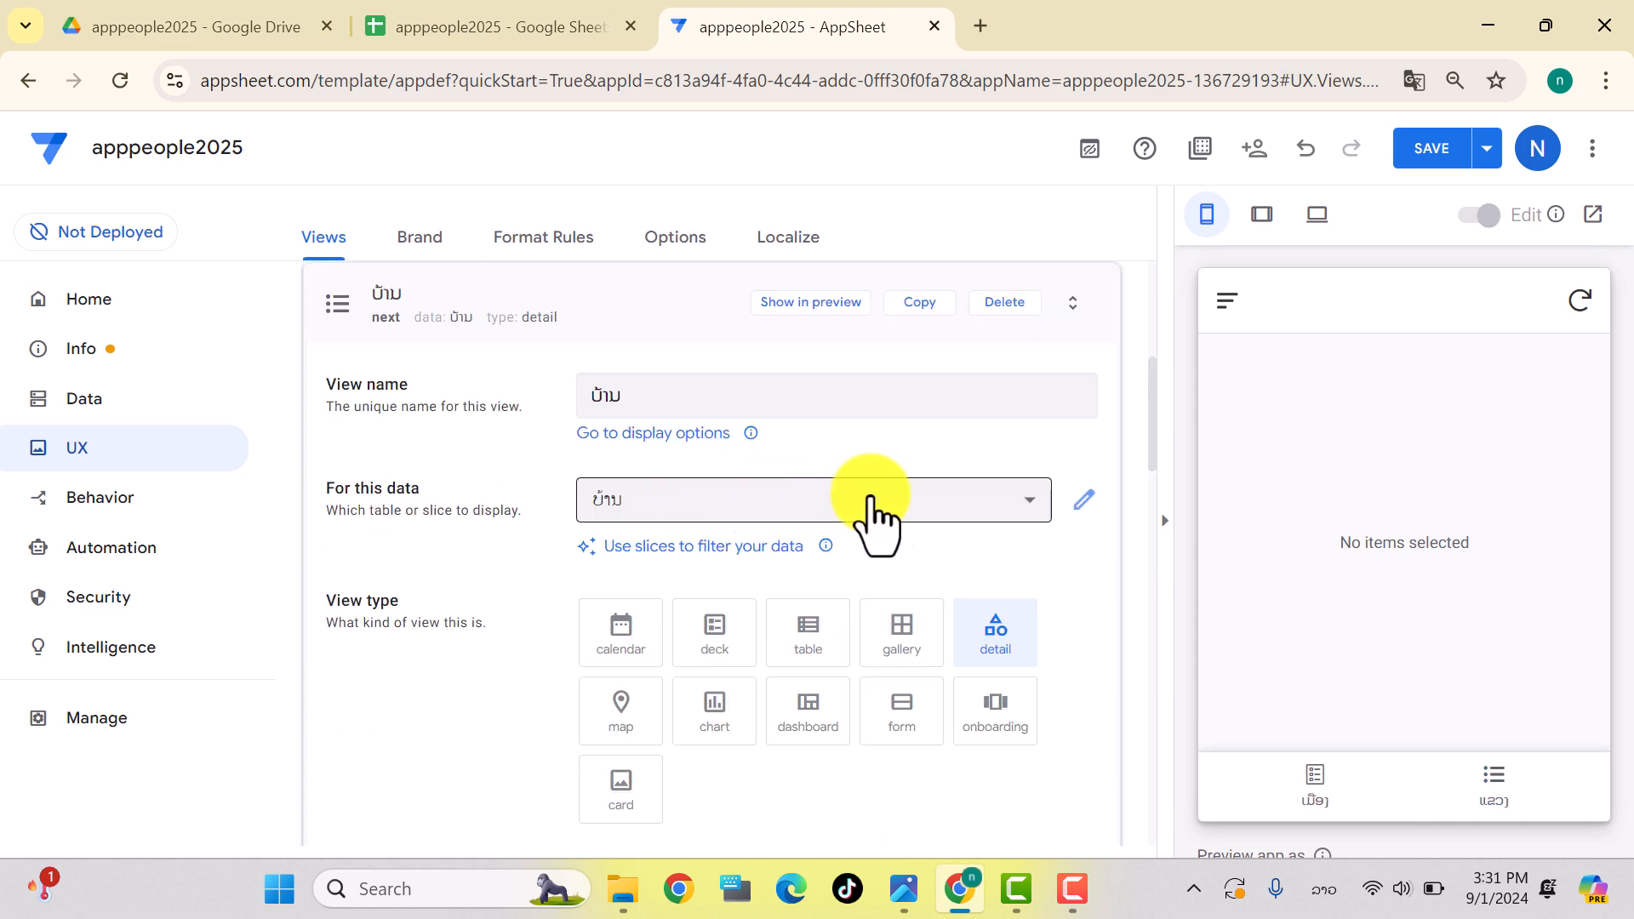
Step: Pick the city icon for the ບ້ານ view and save the app
scroll(928, 681, down, 6)
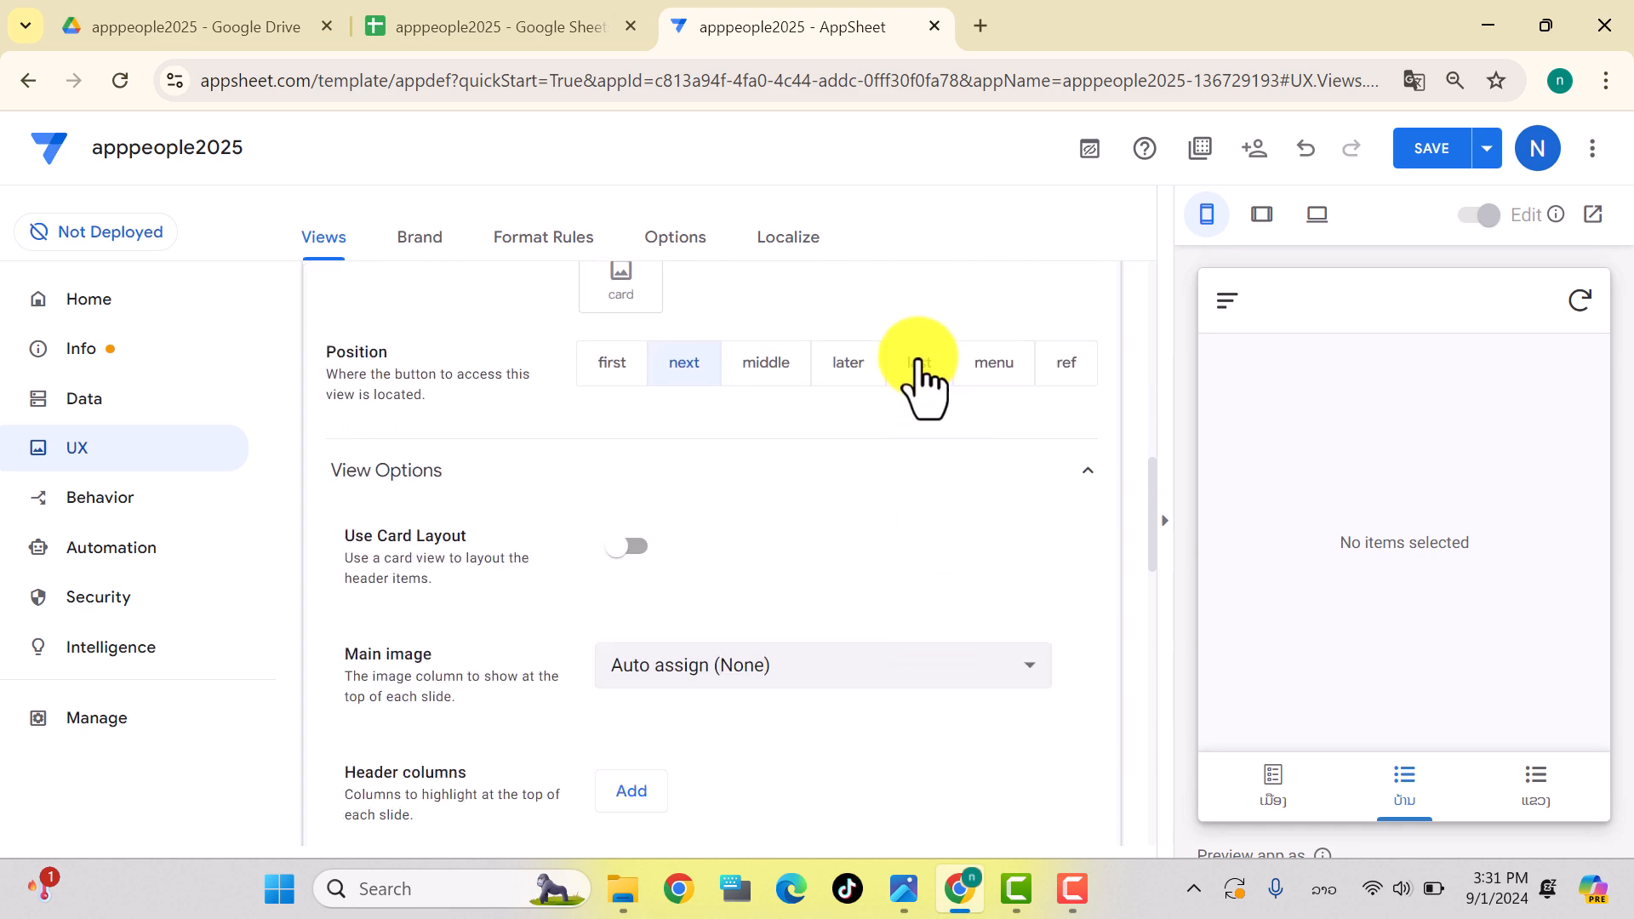
scroll(885, 443, down, 13)
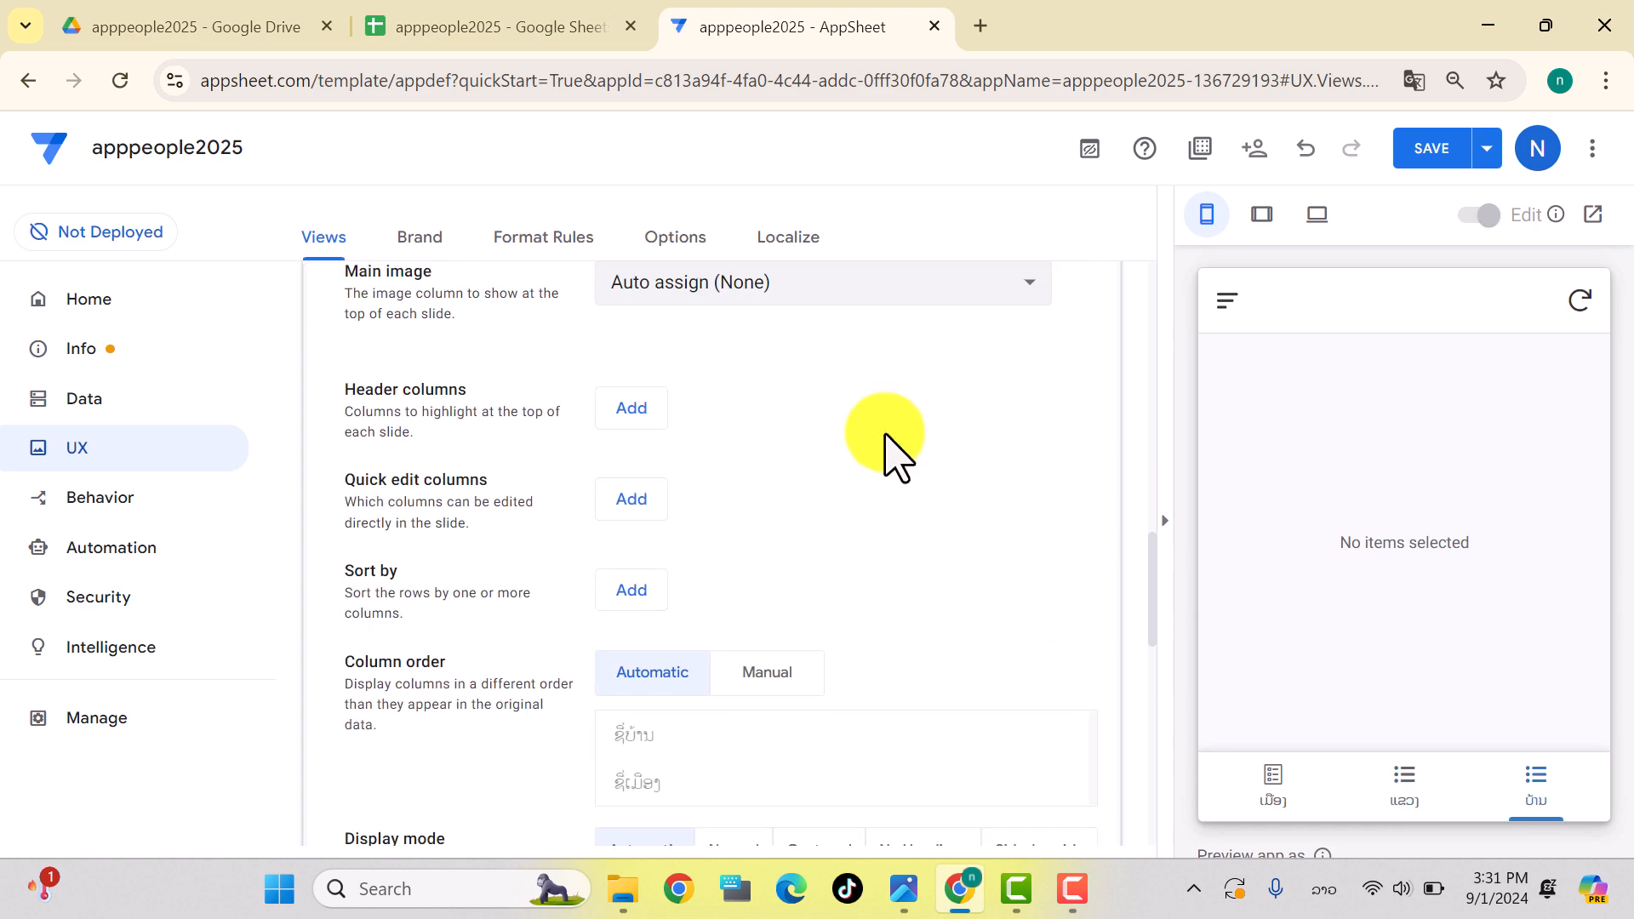
scroll(885, 443, down, 1)
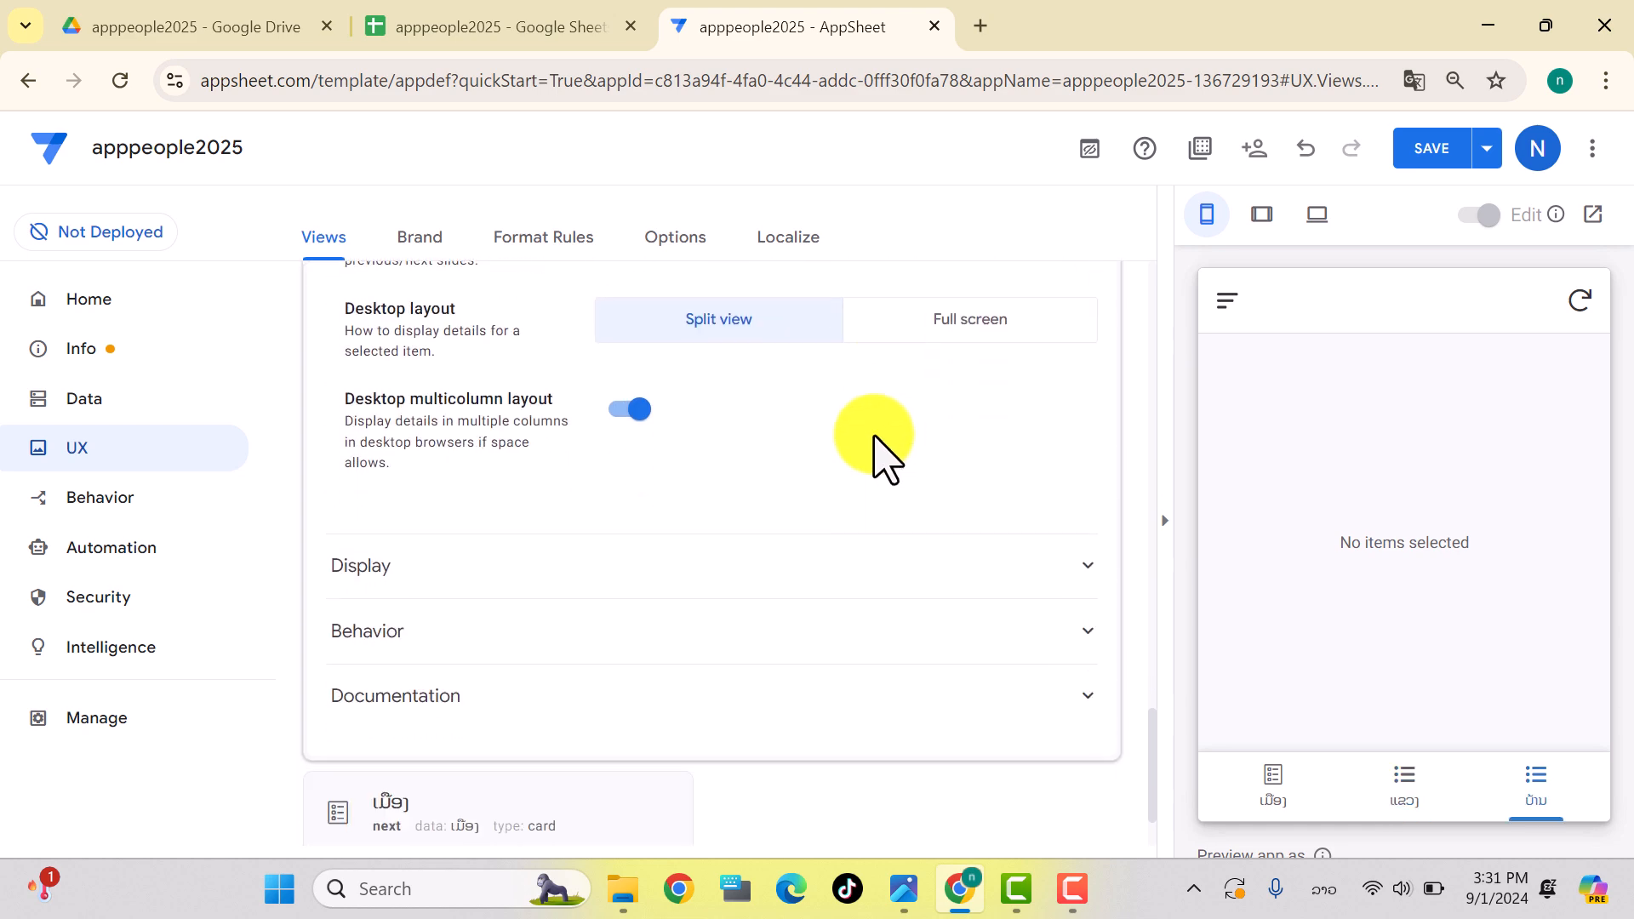
click(403, 568)
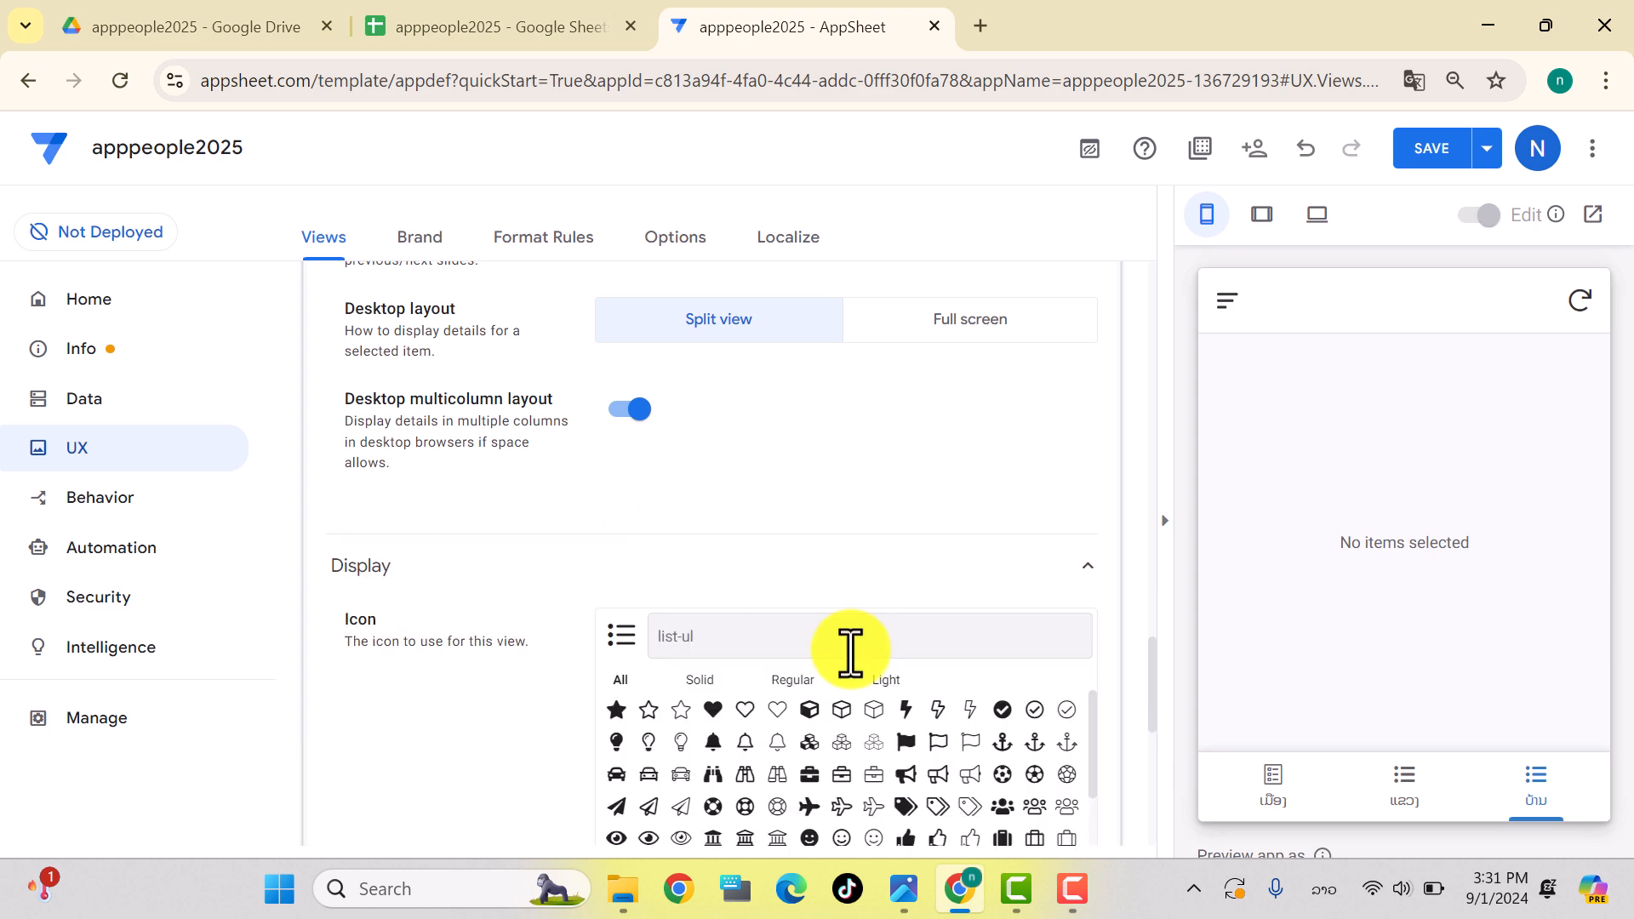
scroll(861, 661, down, 3)
scroll(806, 552, down, 5)
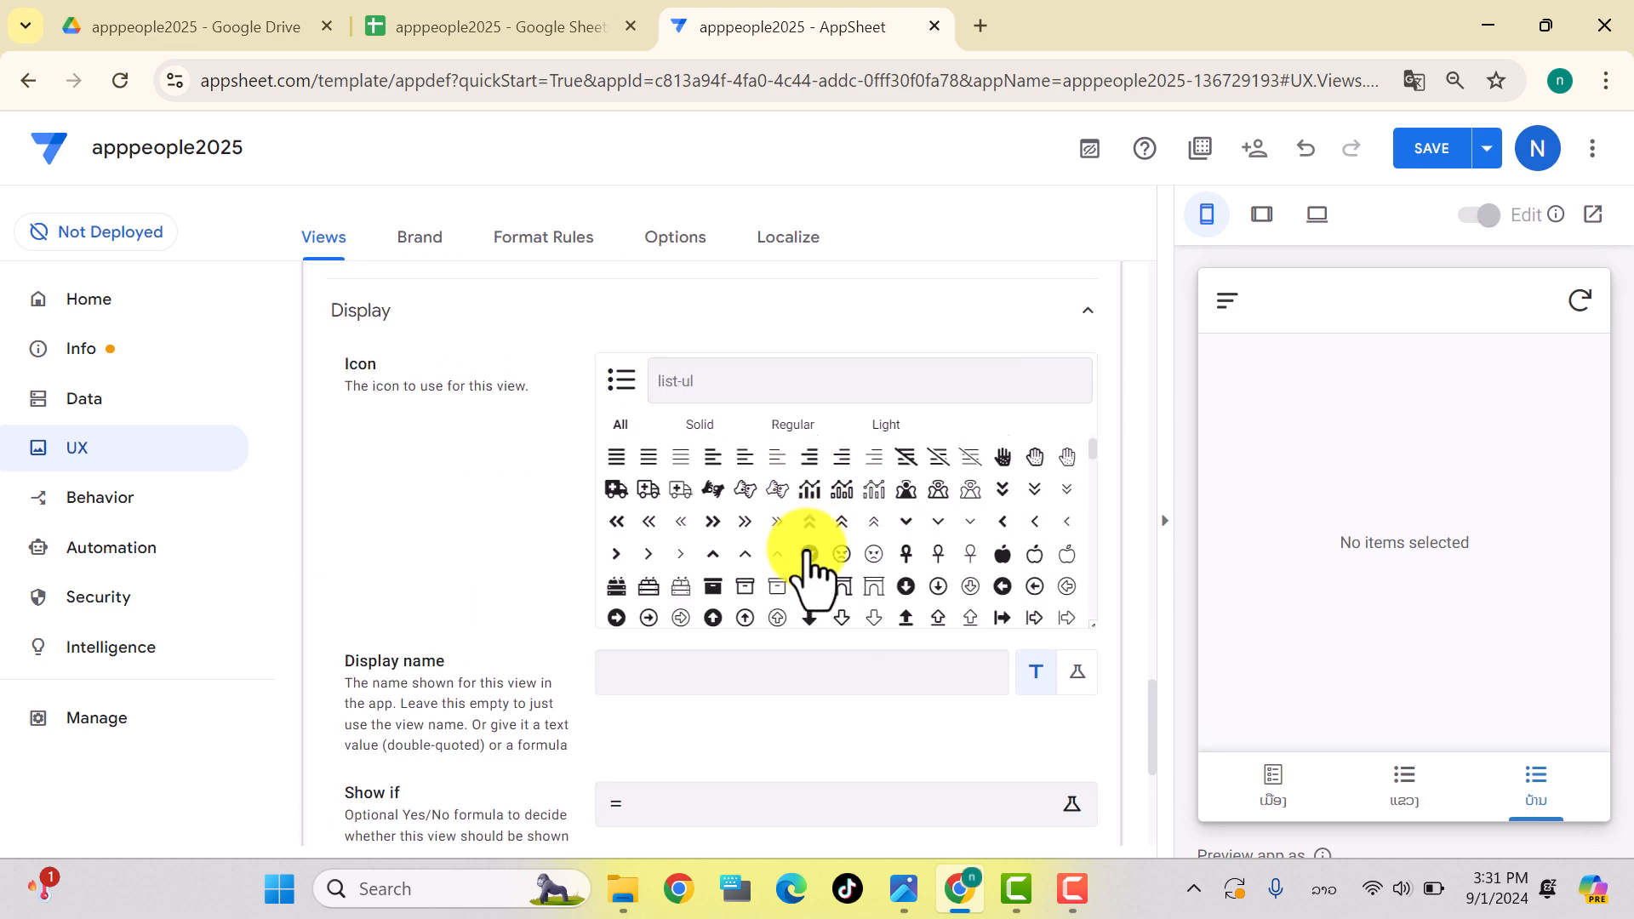
scroll(809, 566, down, 3)
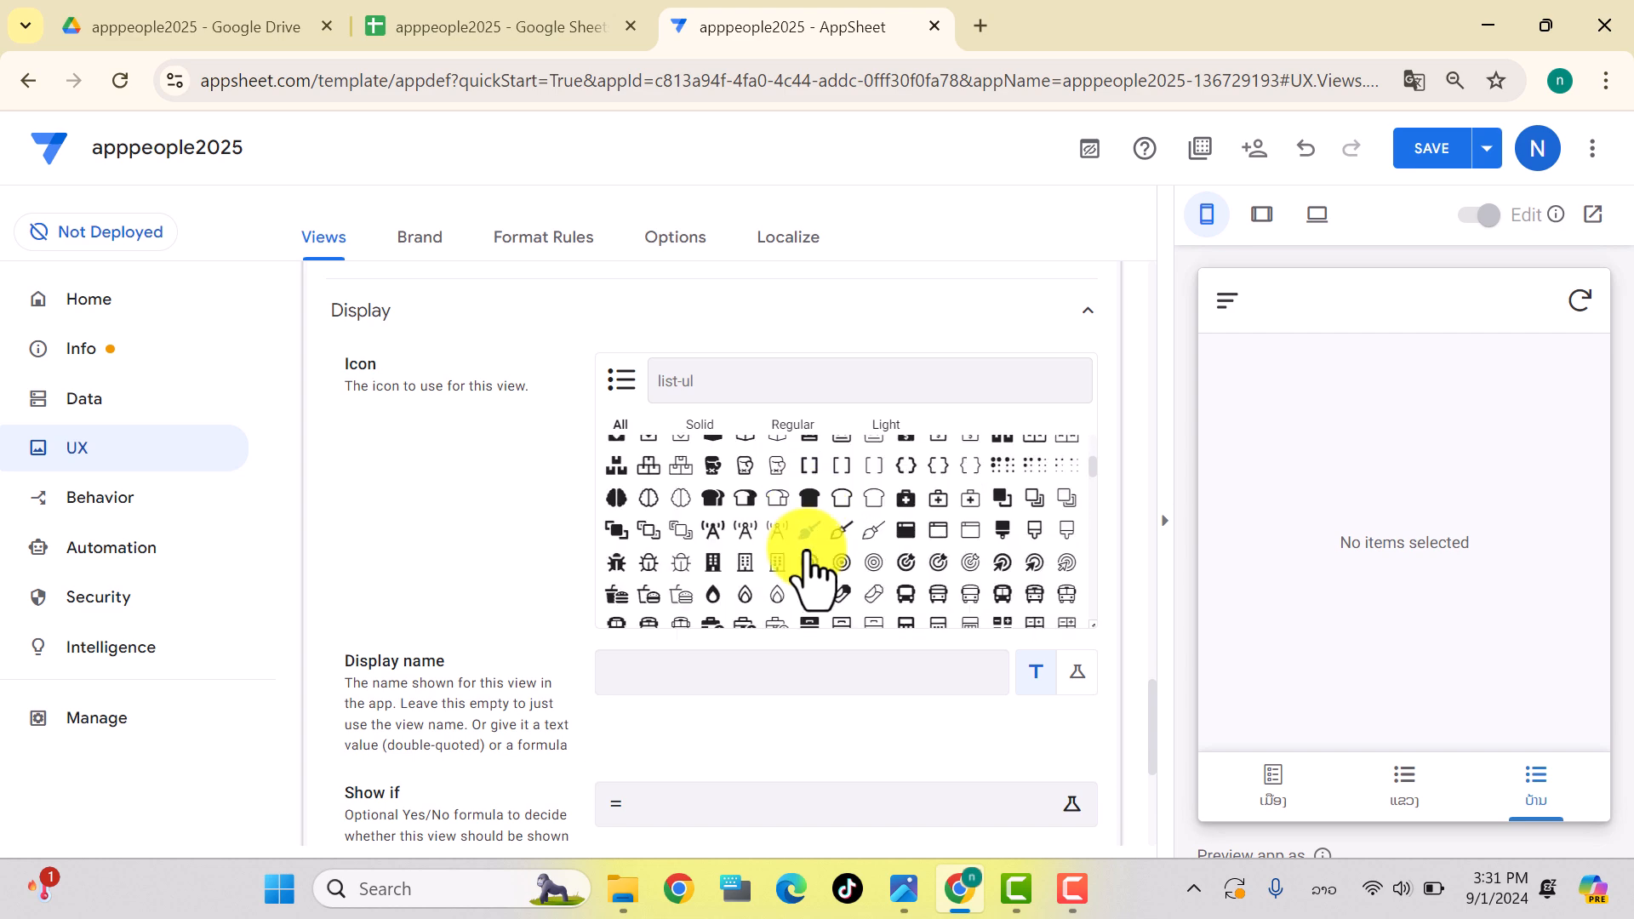
scroll(811, 565, down, 5)
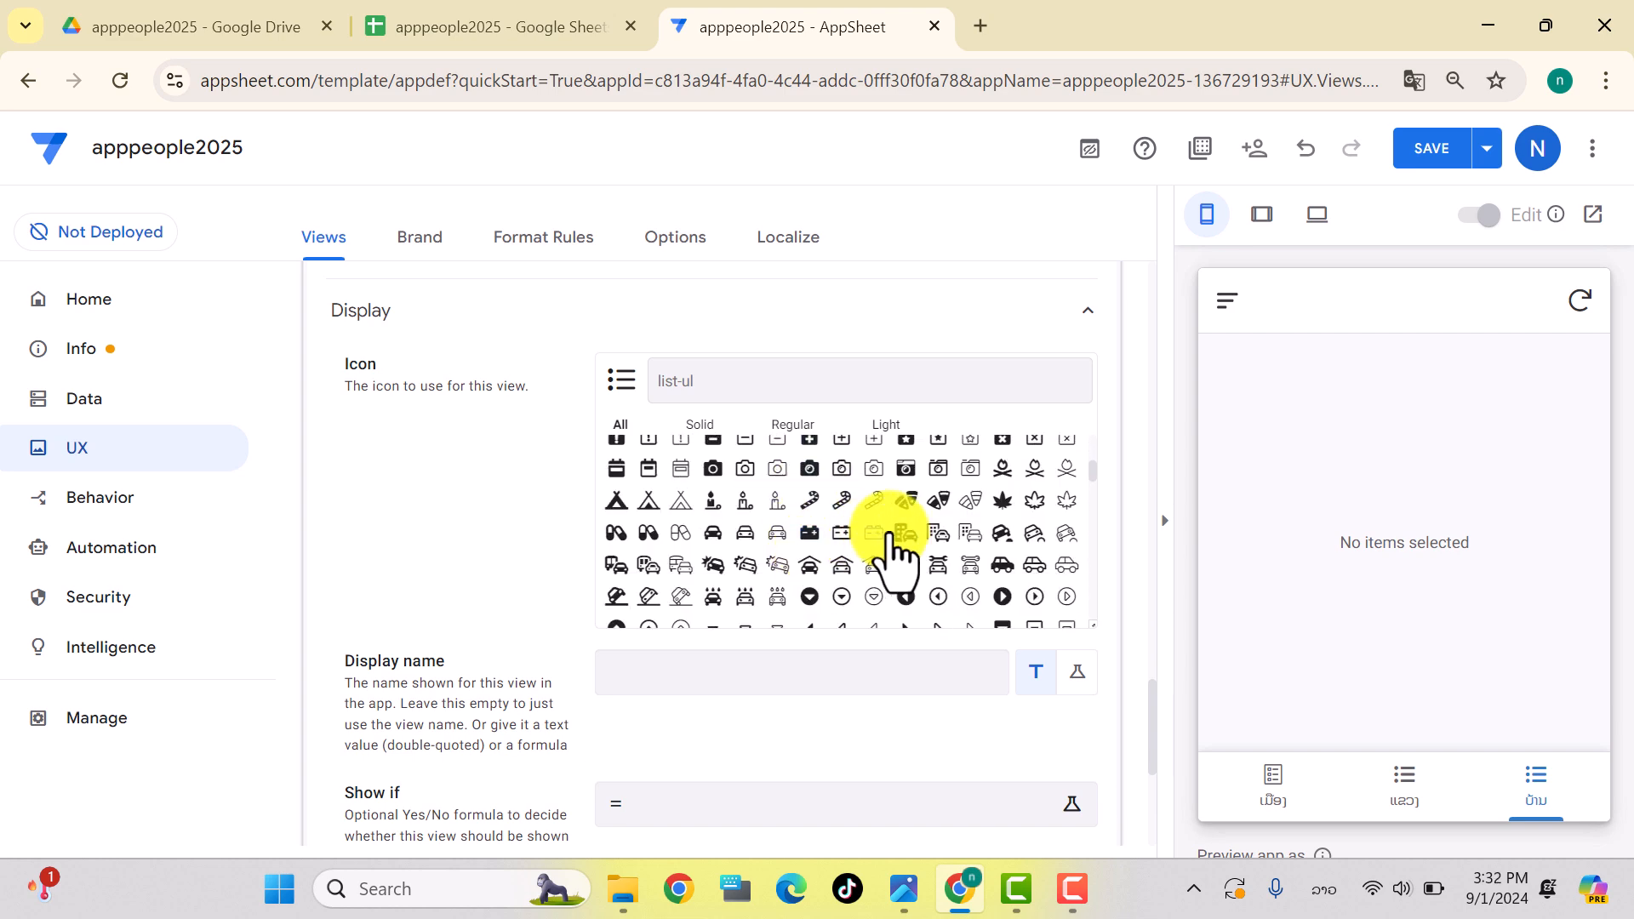
scroll(928, 541, down, 3)
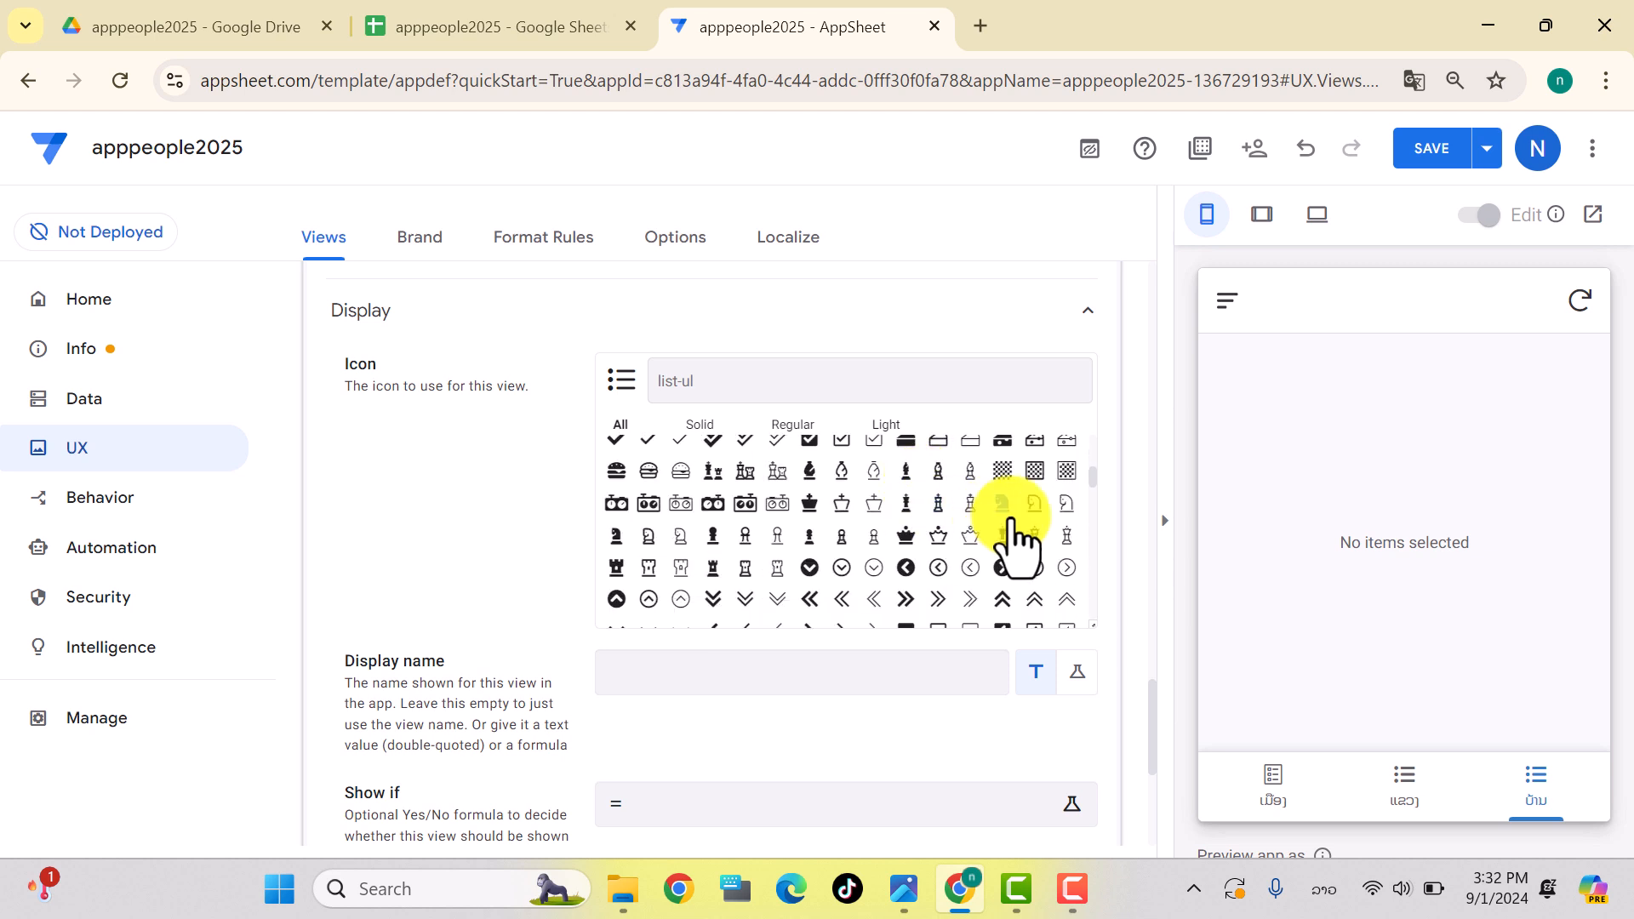
scroll(1012, 545, down, 3)
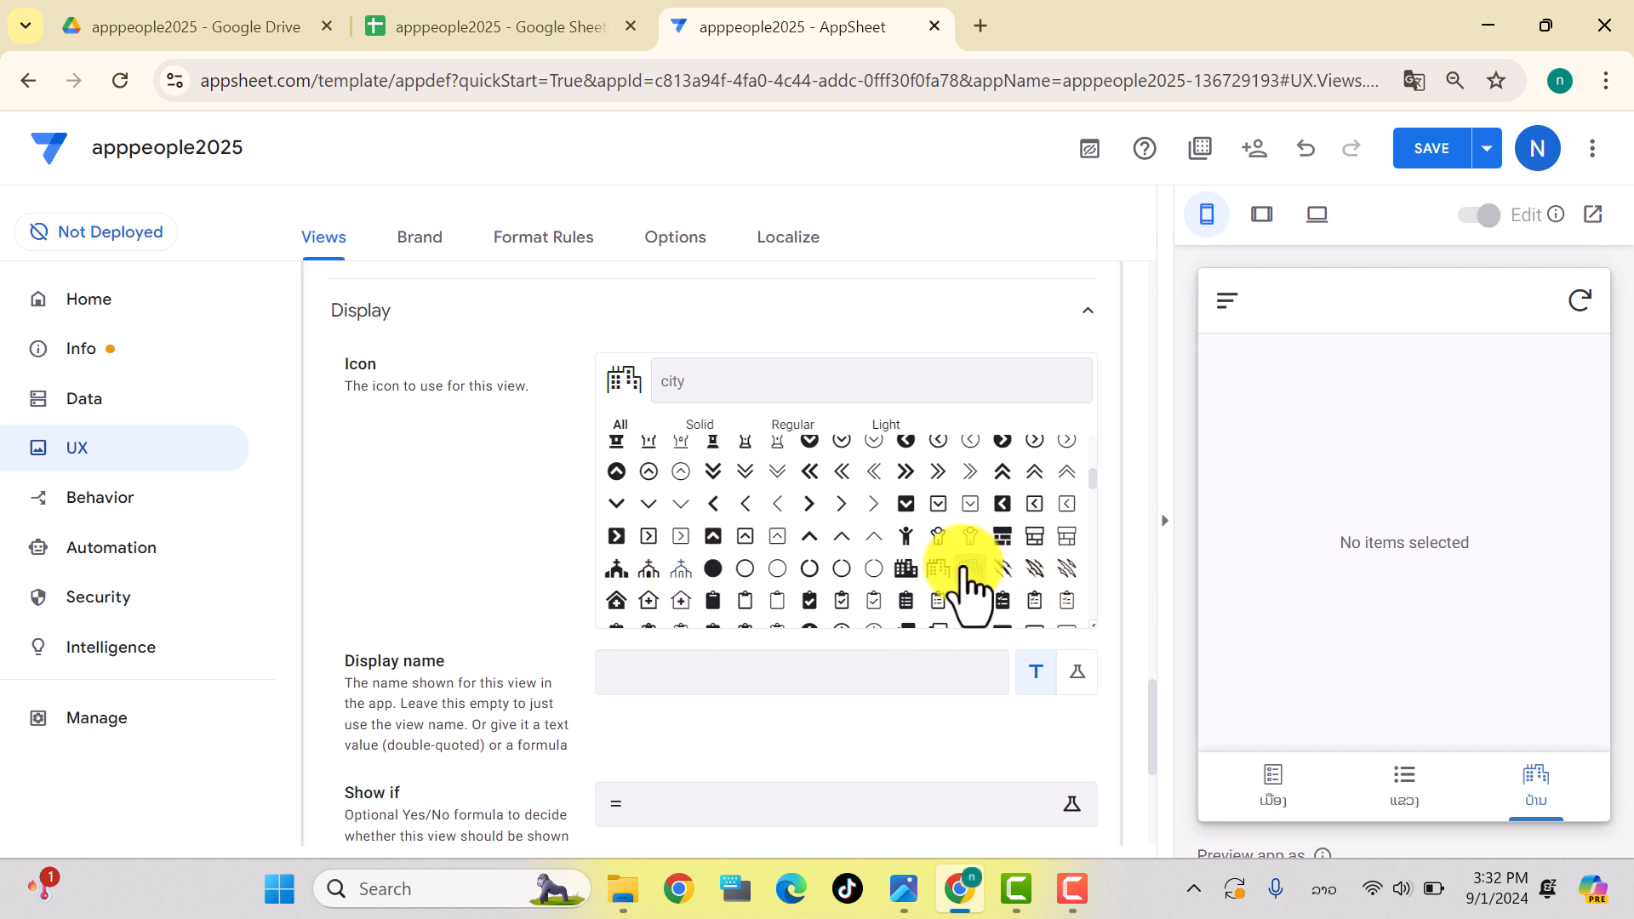
click(1447, 149)
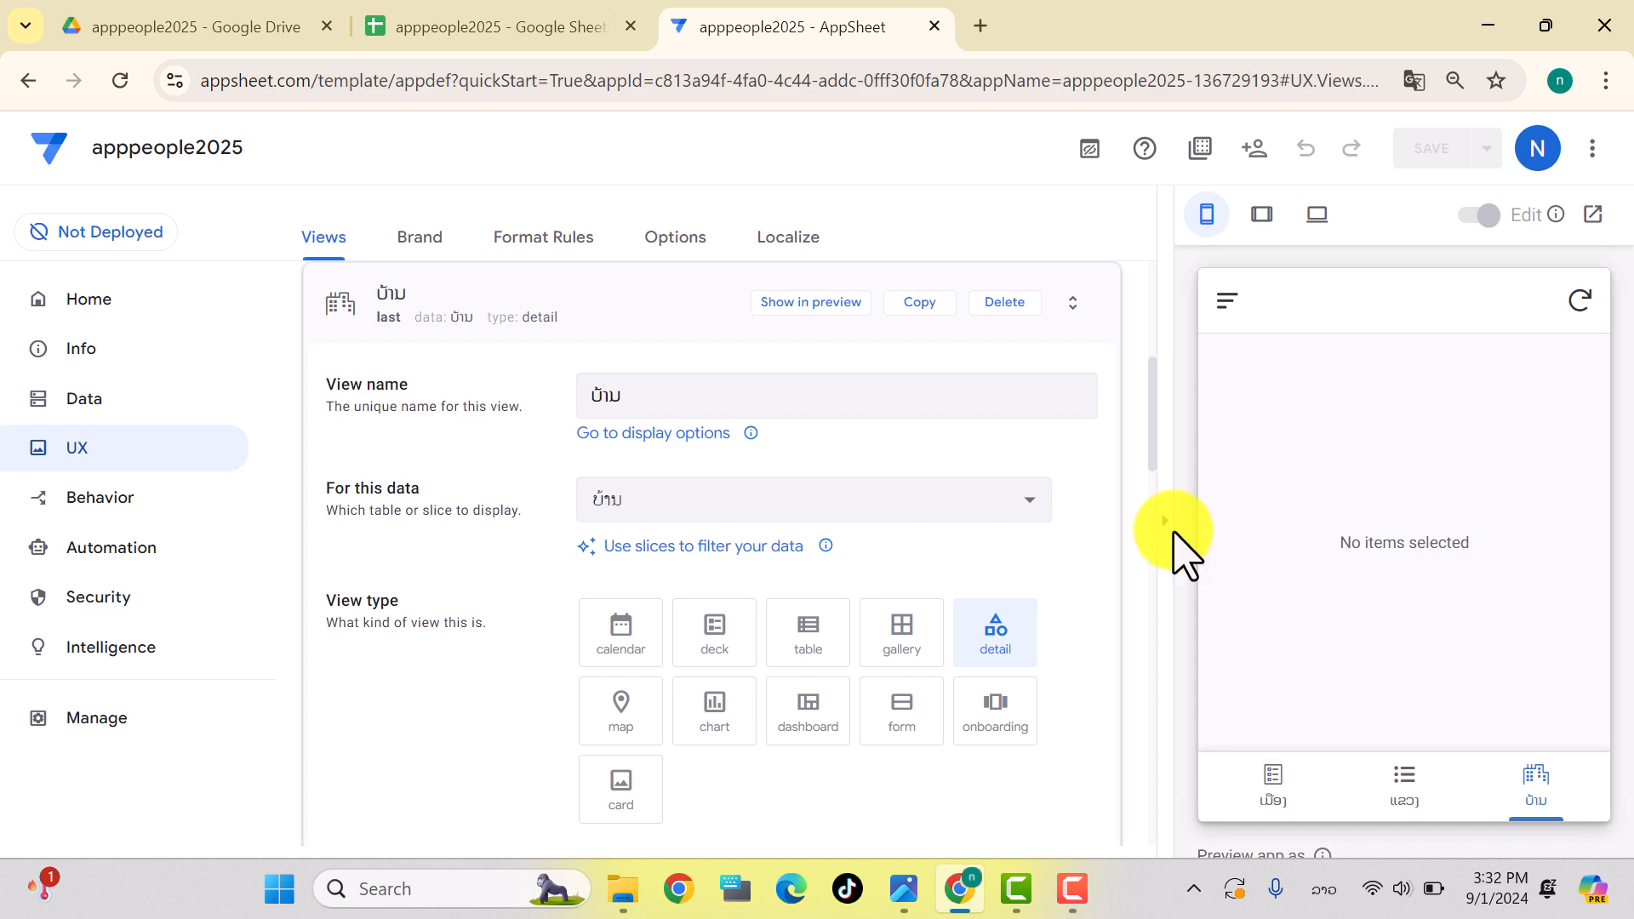
scroll(766, 467, up, 3)
Step: Change the ບ້ານ view type to deck, trying table first, and save
scroll(766, 467, up, 3)
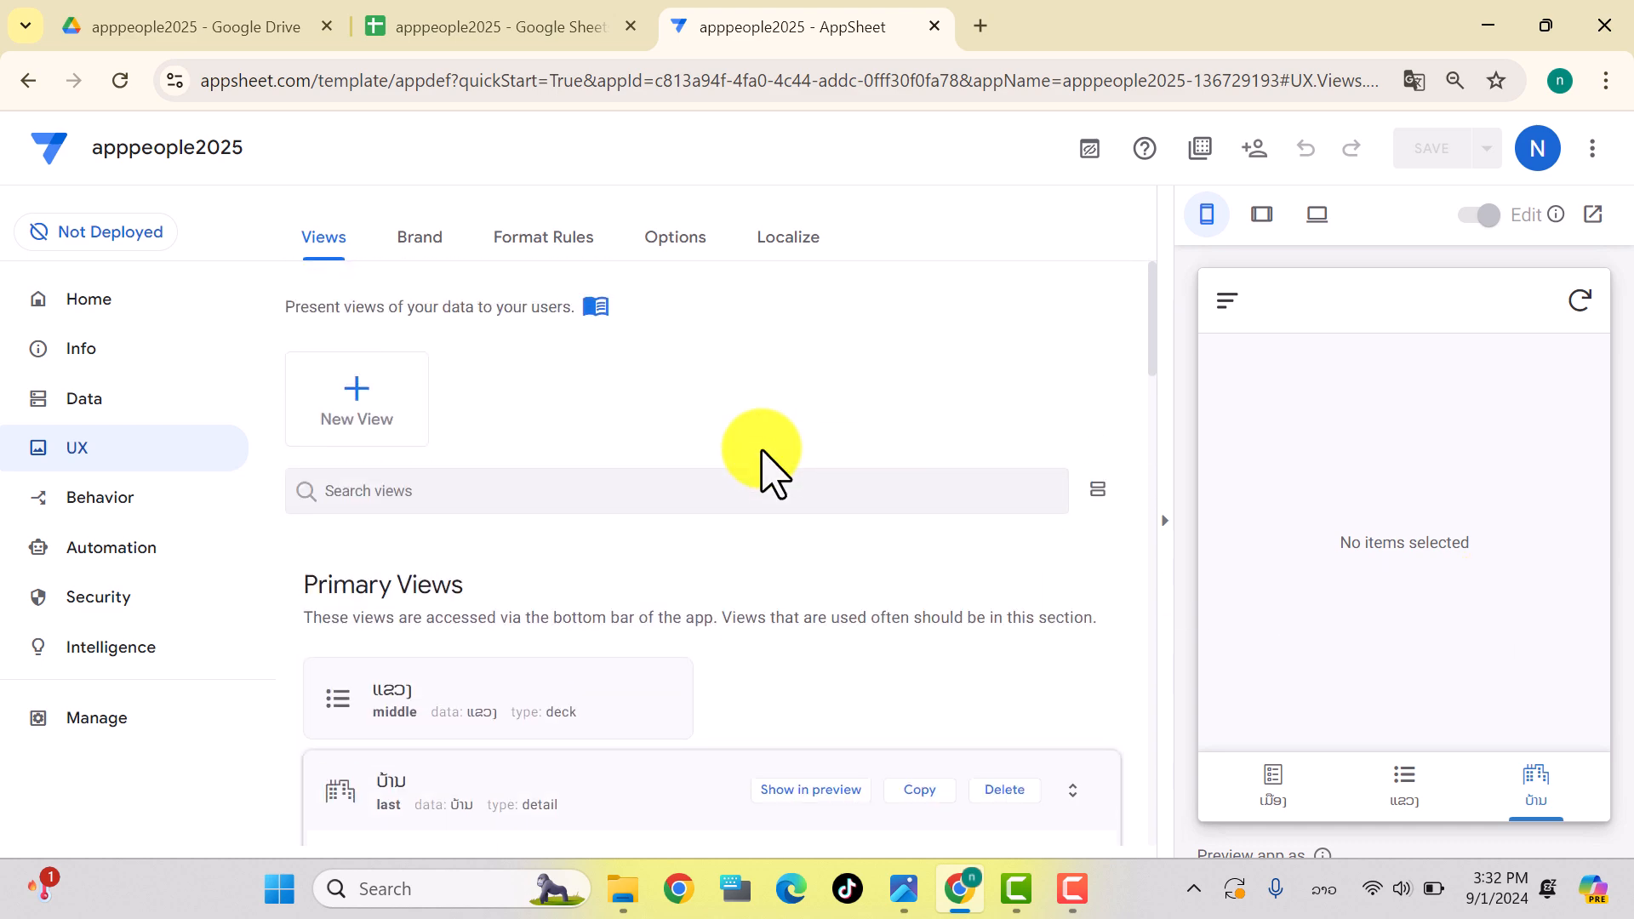
scroll(766, 468, down, 10)
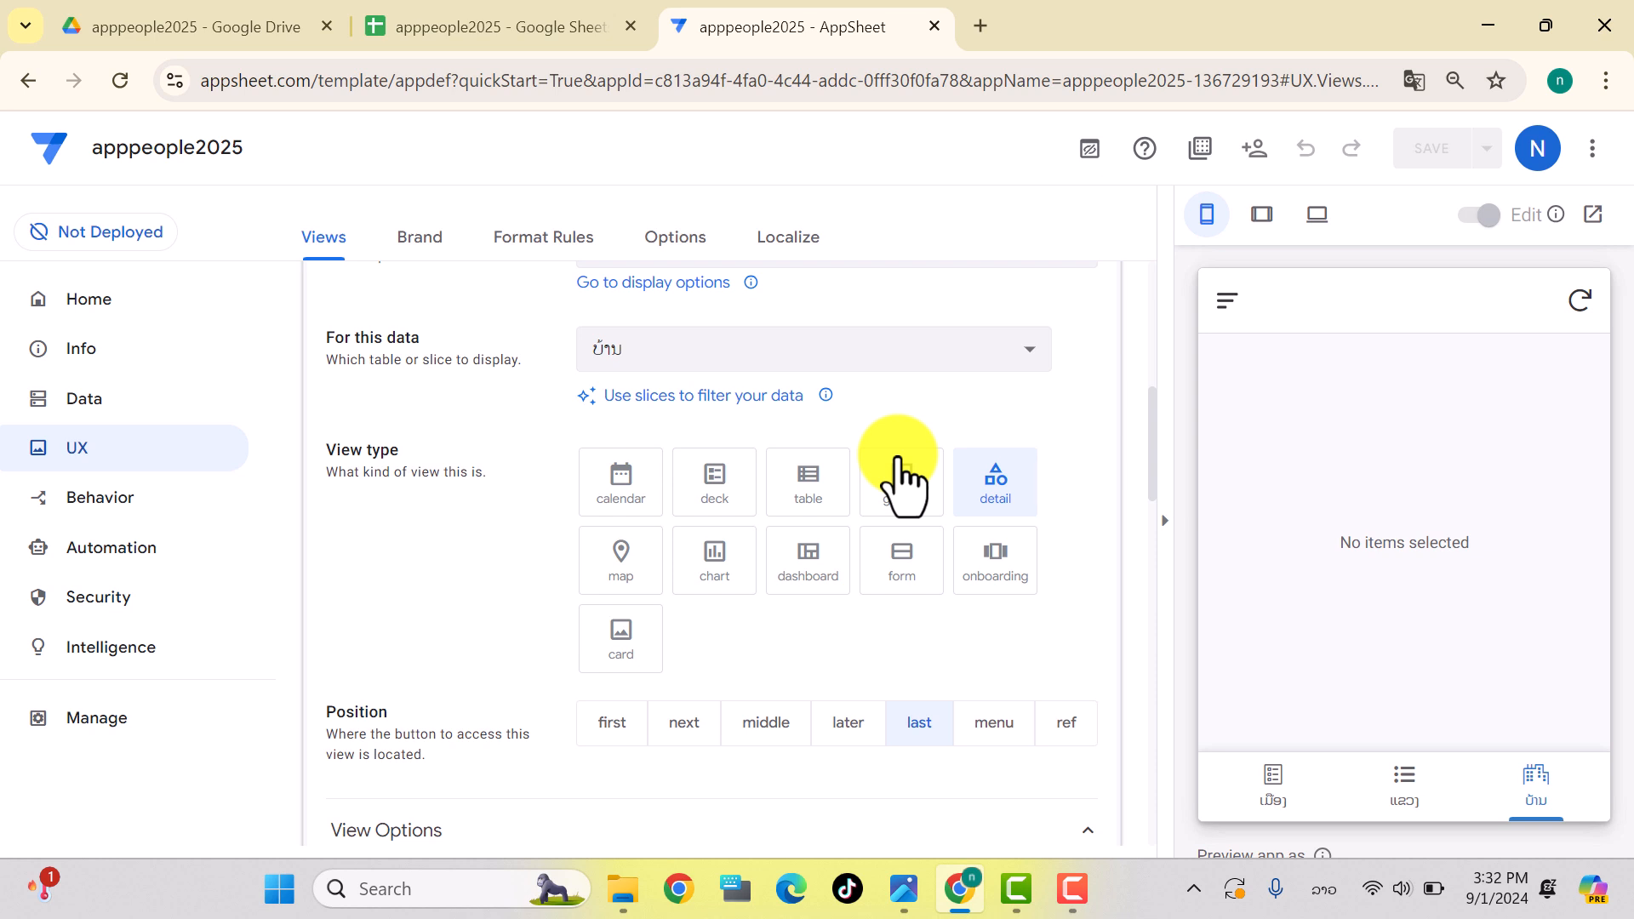
click(815, 494)
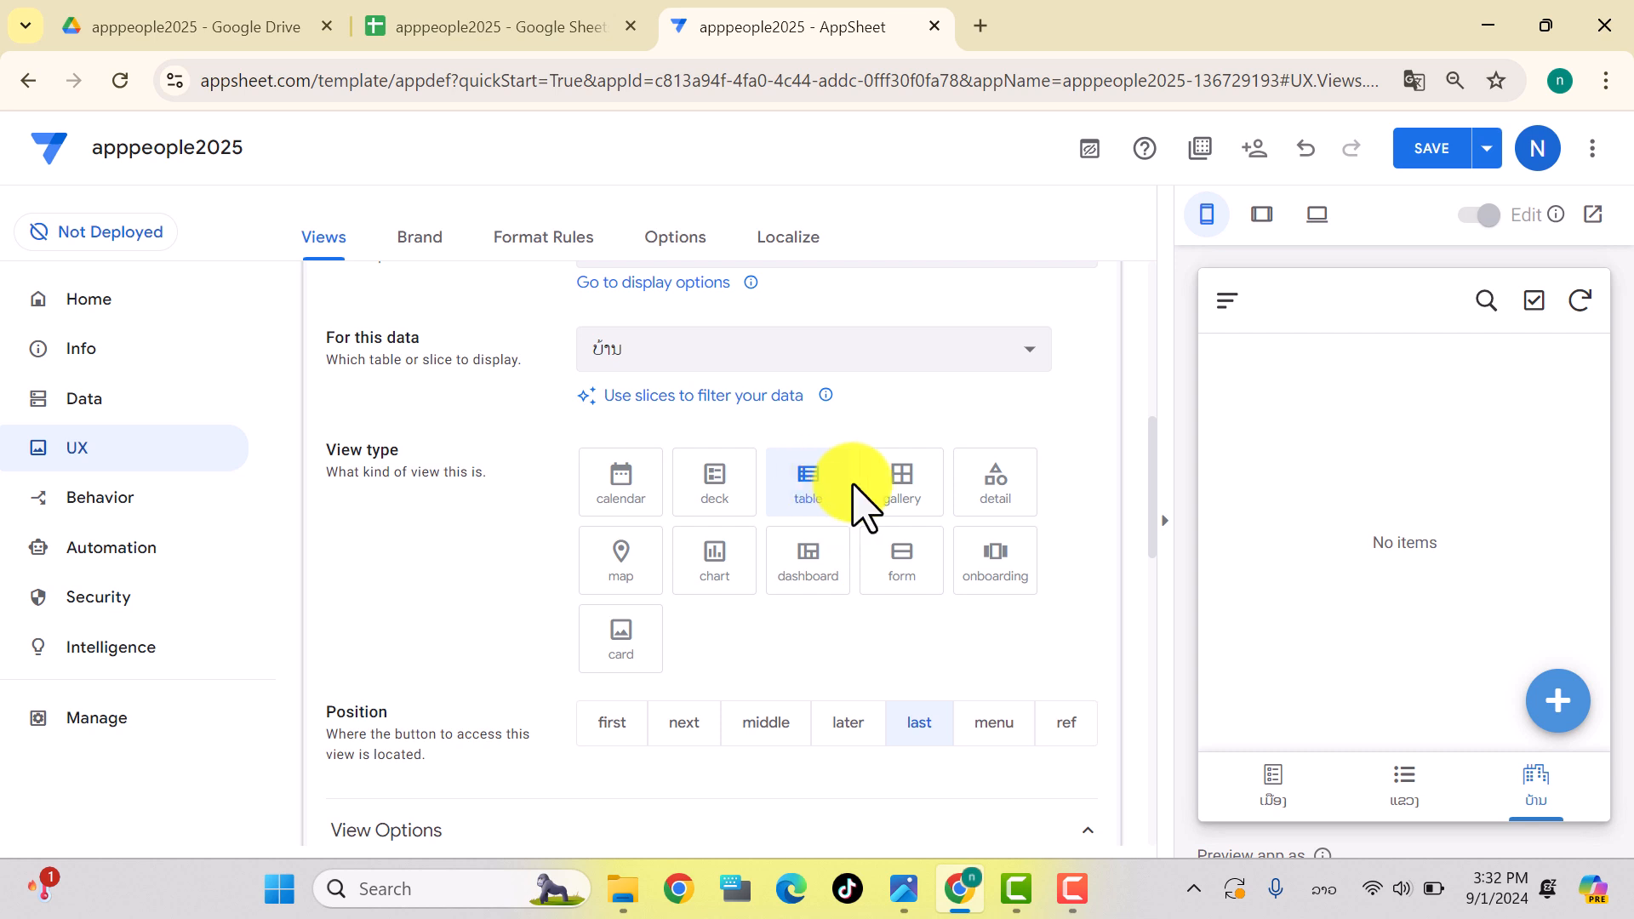
click(709, 493)
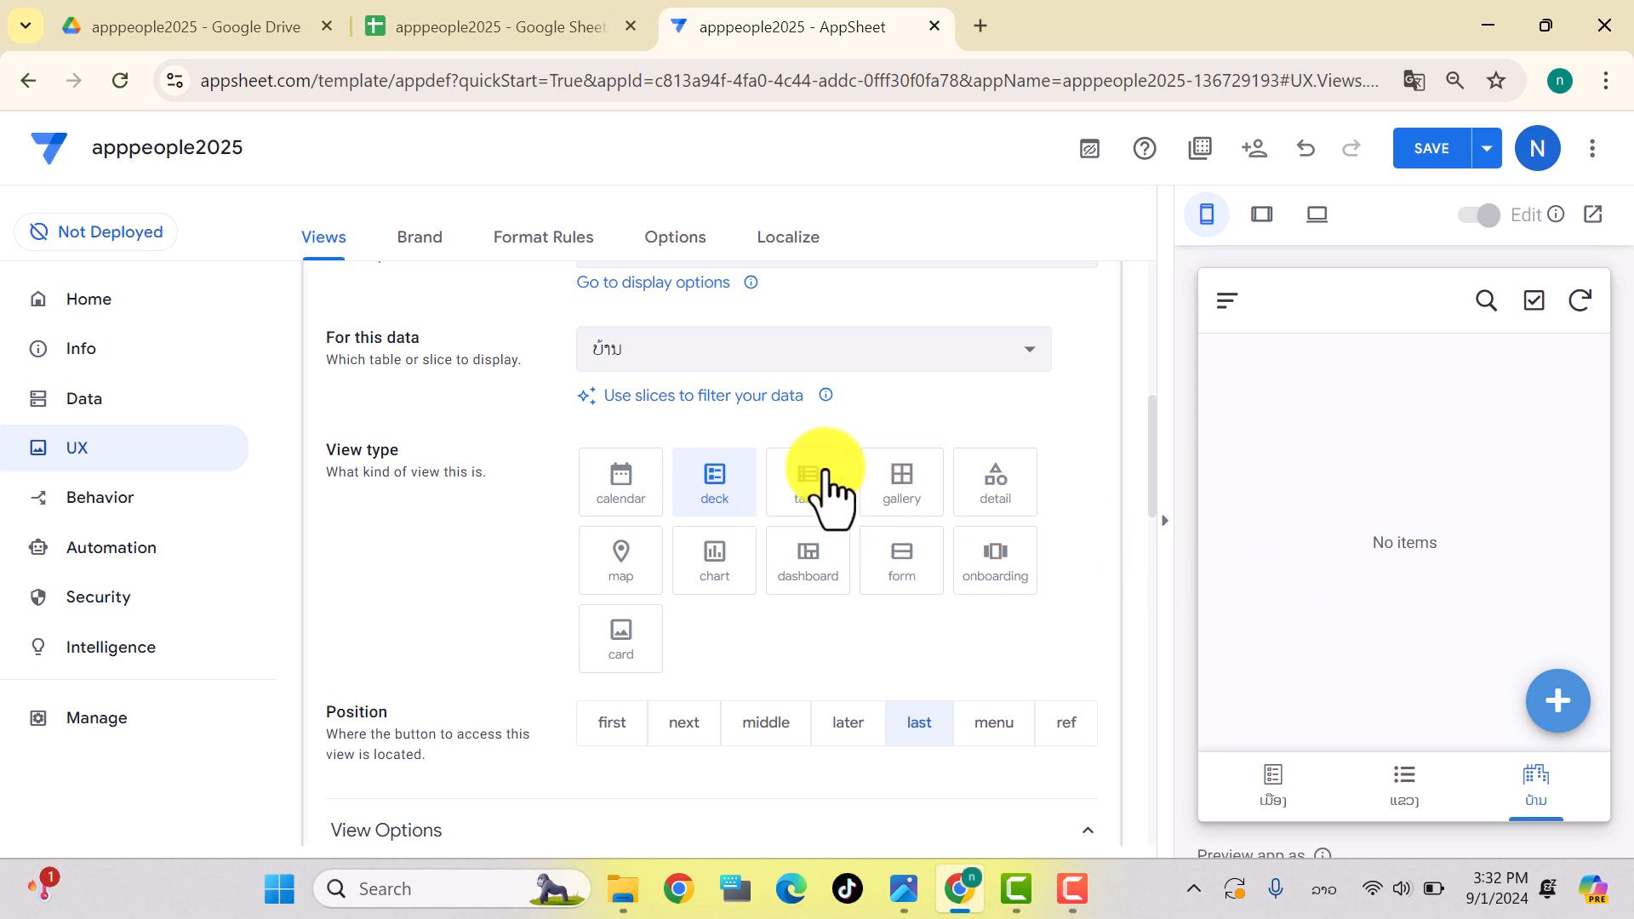
click(1418, 162)
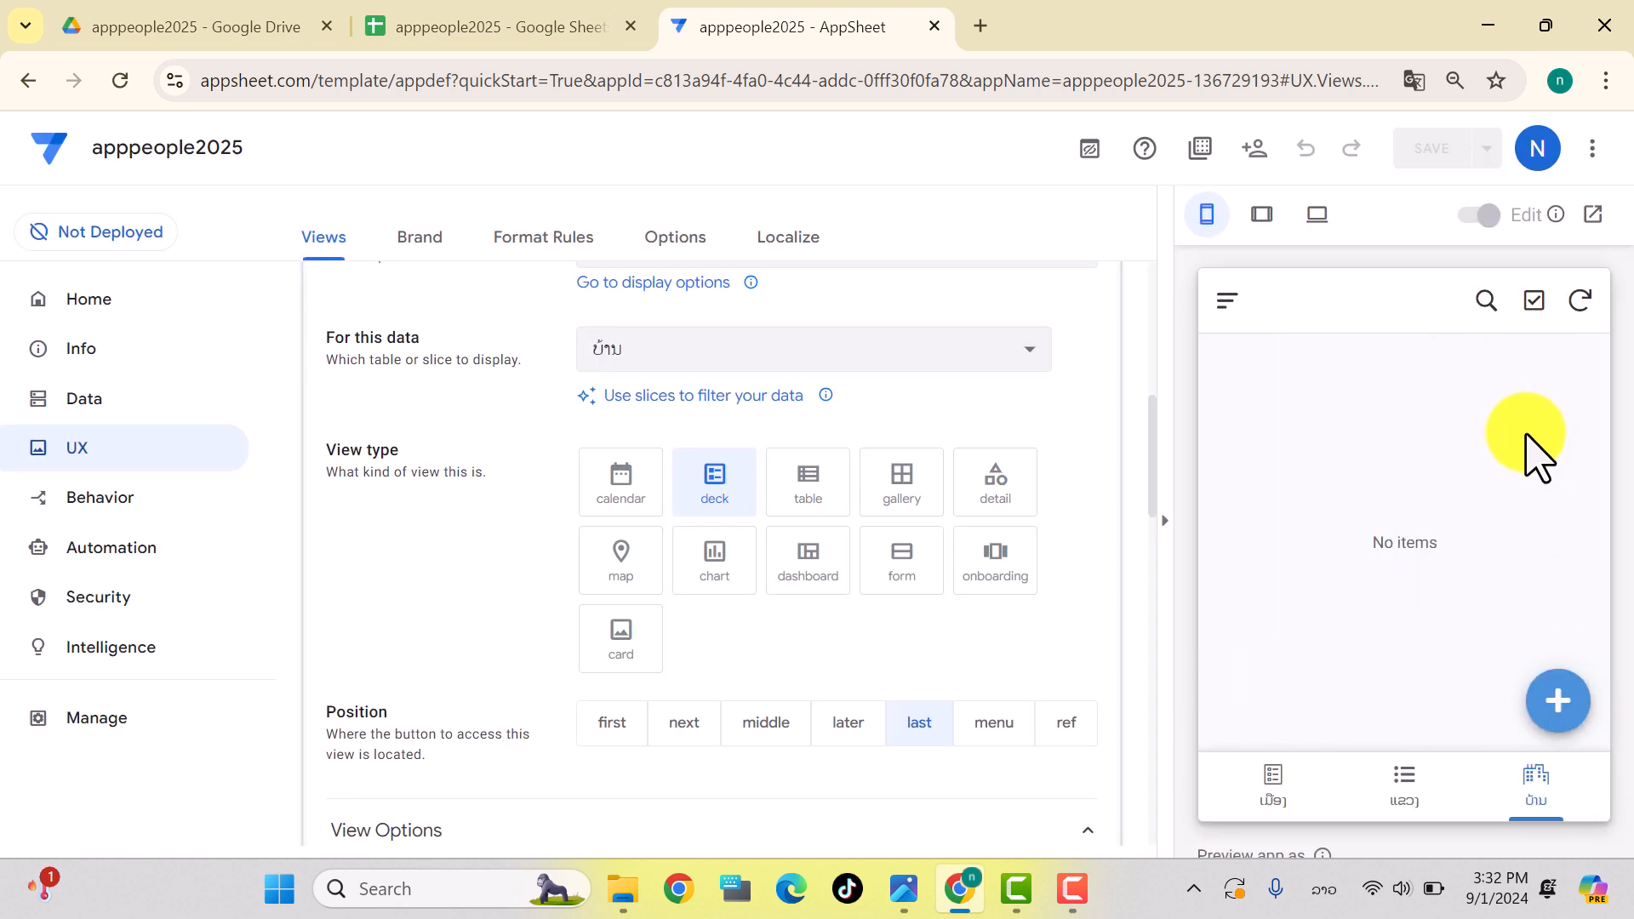
Step: In the preview, add a village record under district ປາກເຊ with its village name and save
click(1559, 703)
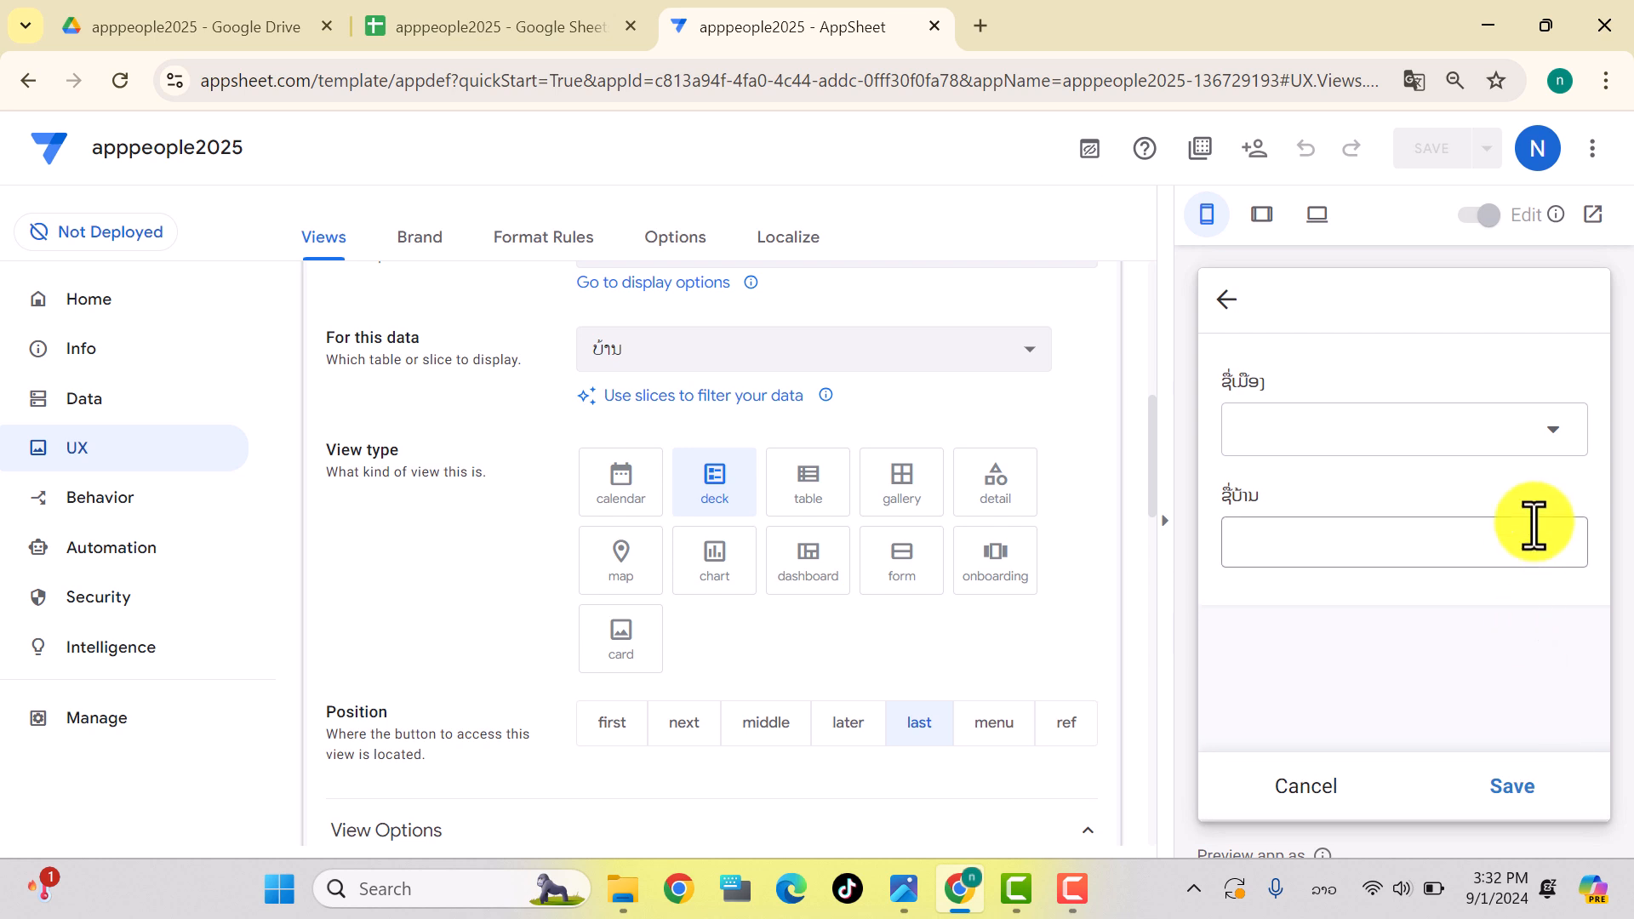
click(1549, 451)
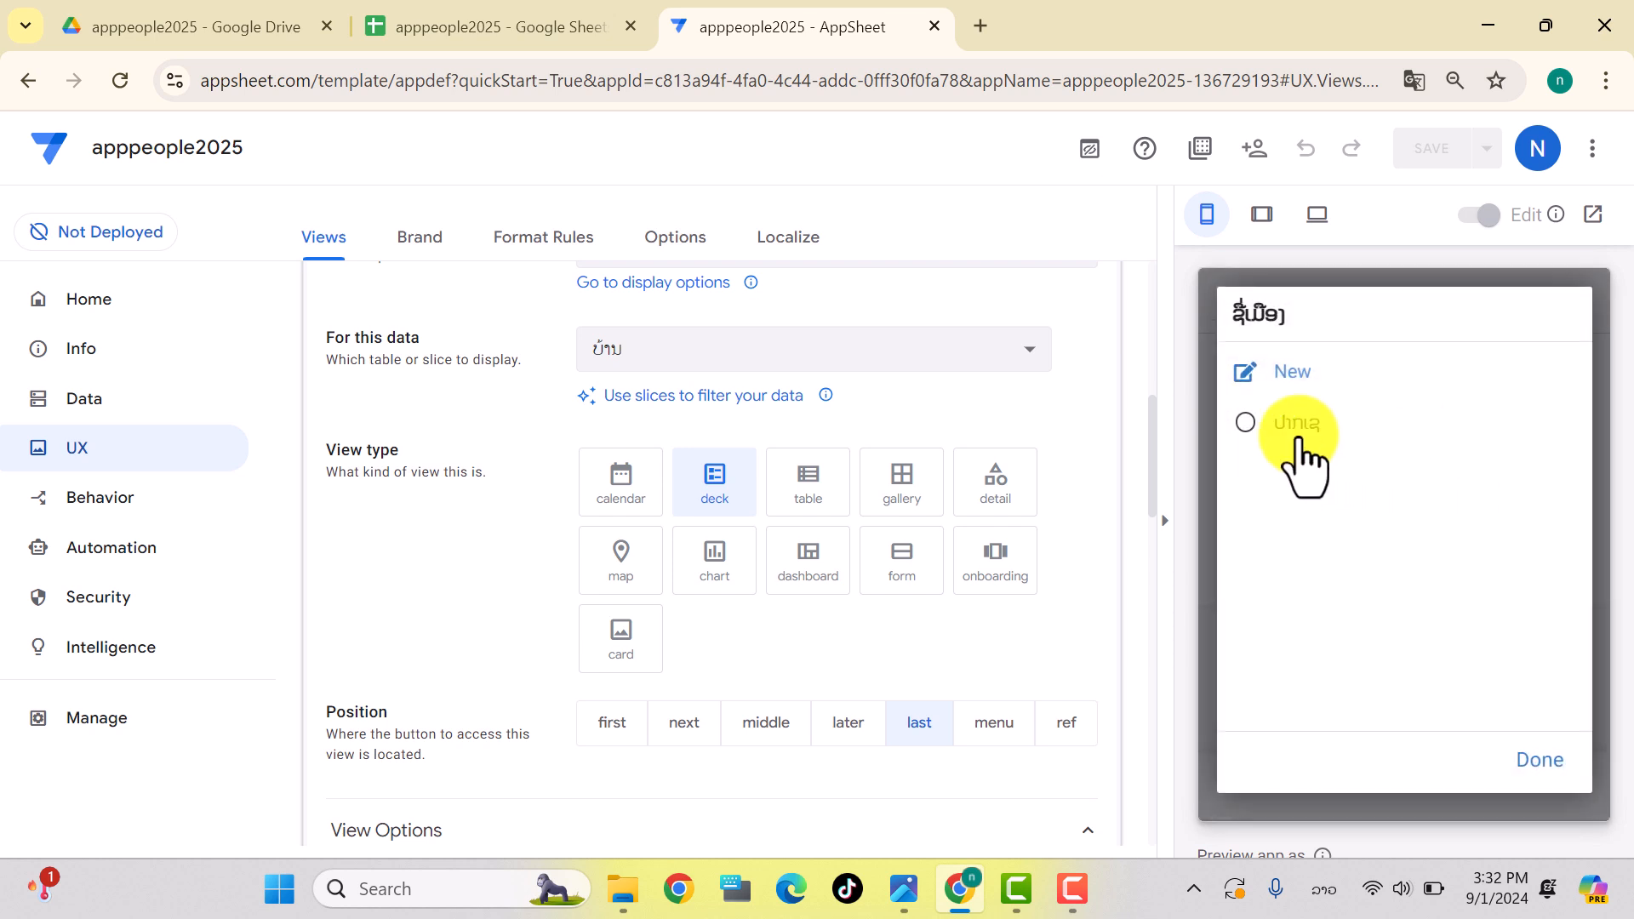
click(1262, 429)
click(1269, 551)
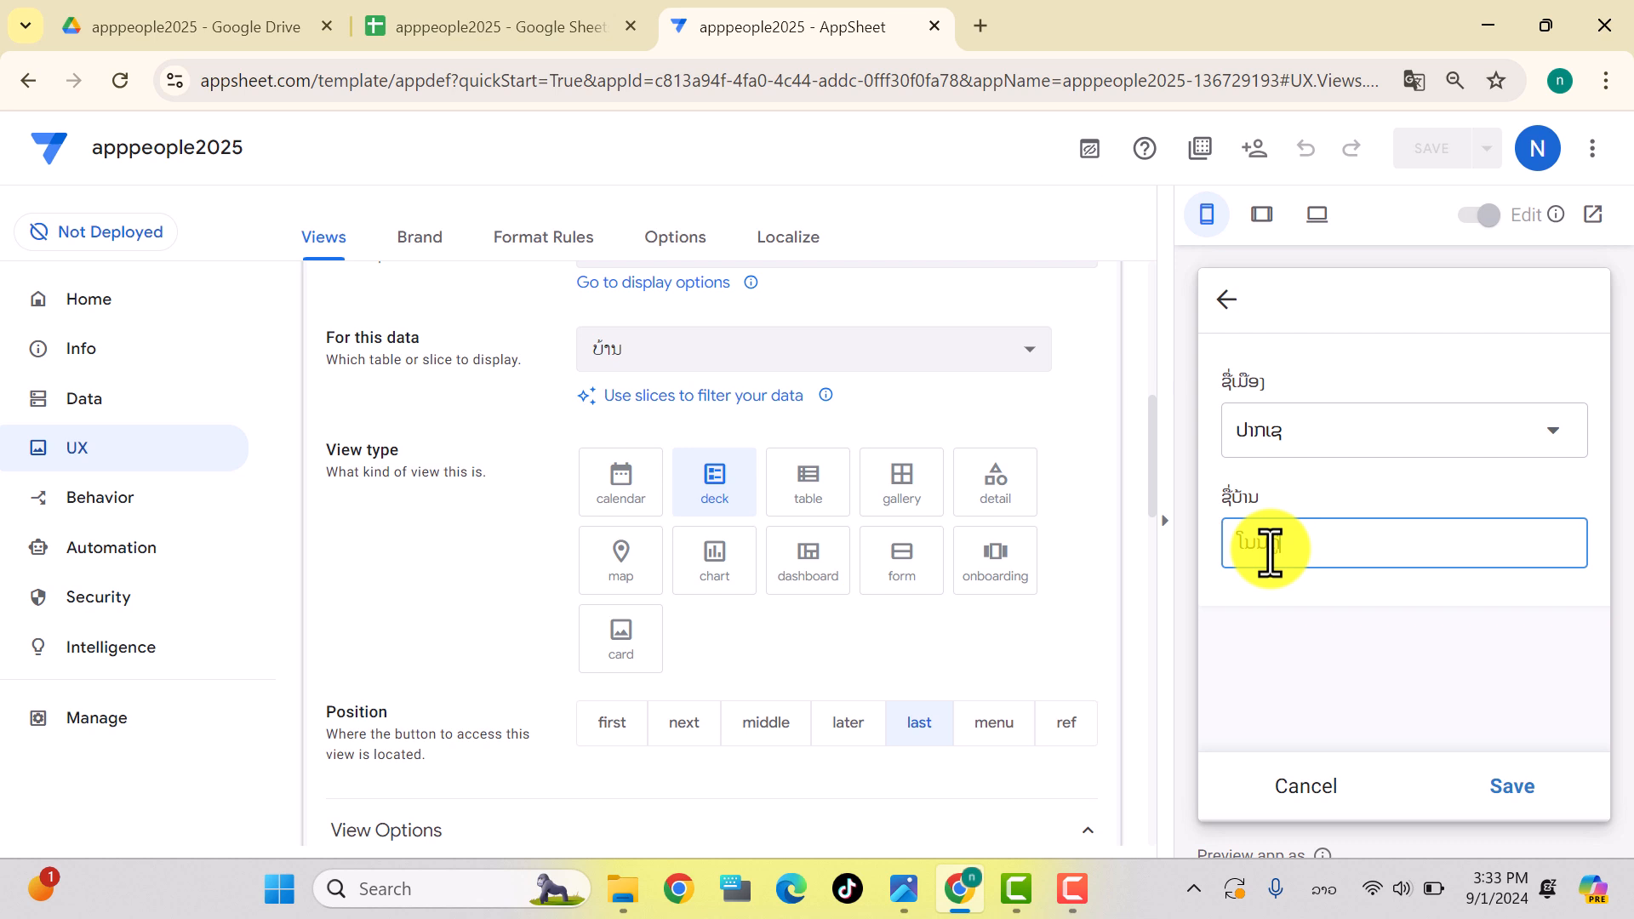
click(1513, 800)
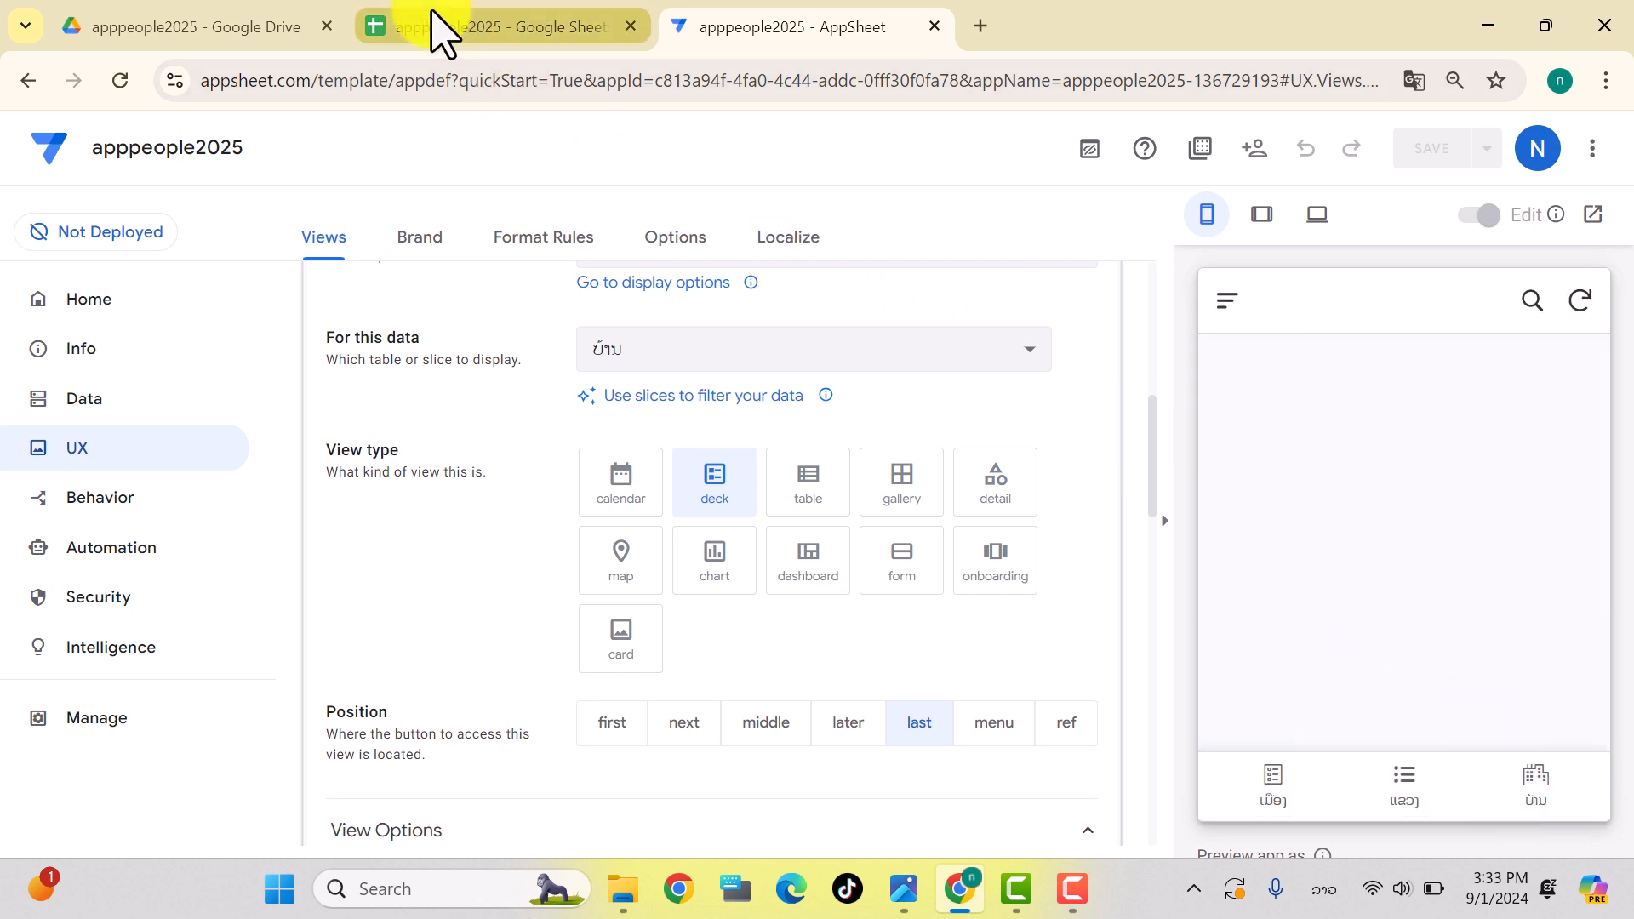
click(438, 30)
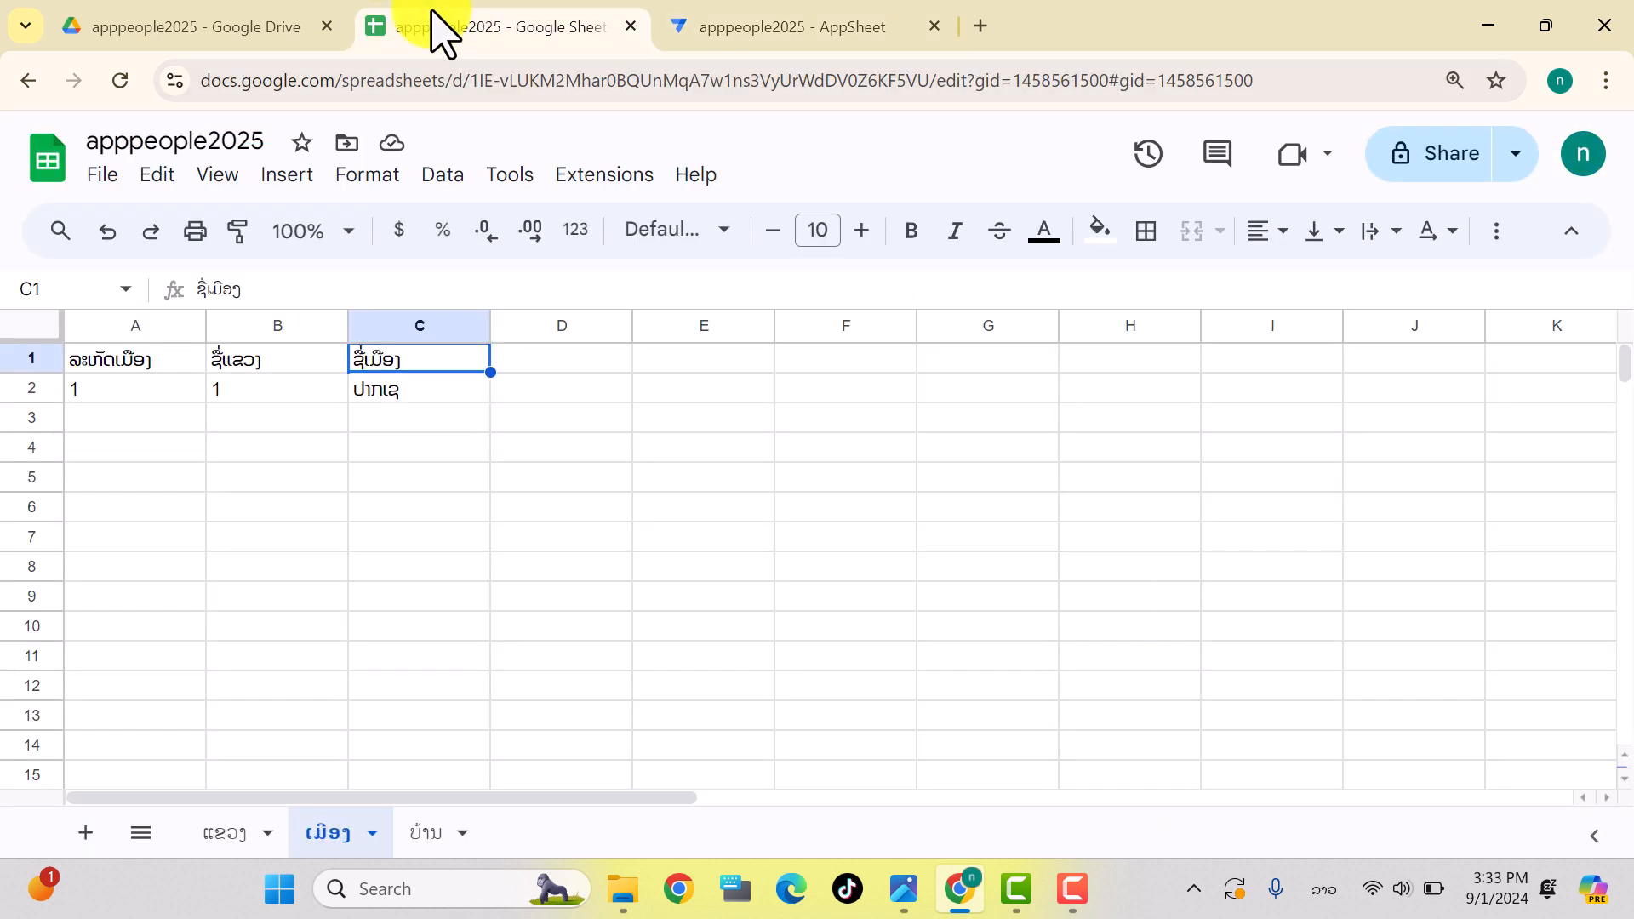
click(417, 833)
click(430, 389)
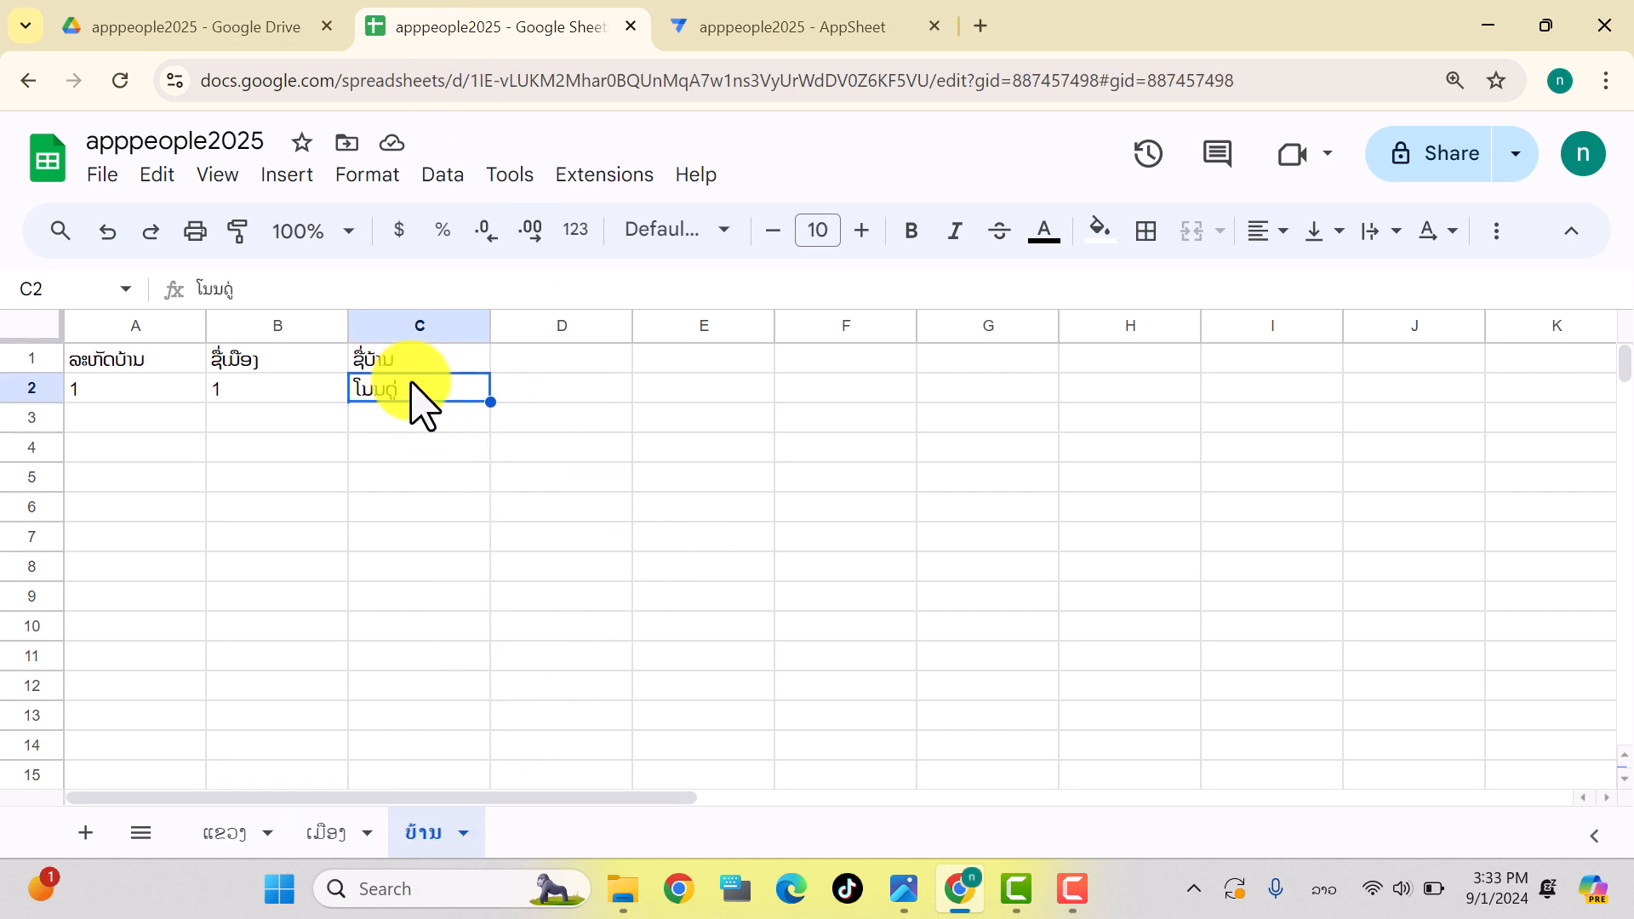
click(202, 389)
click(223, 391)
click(391, 391)
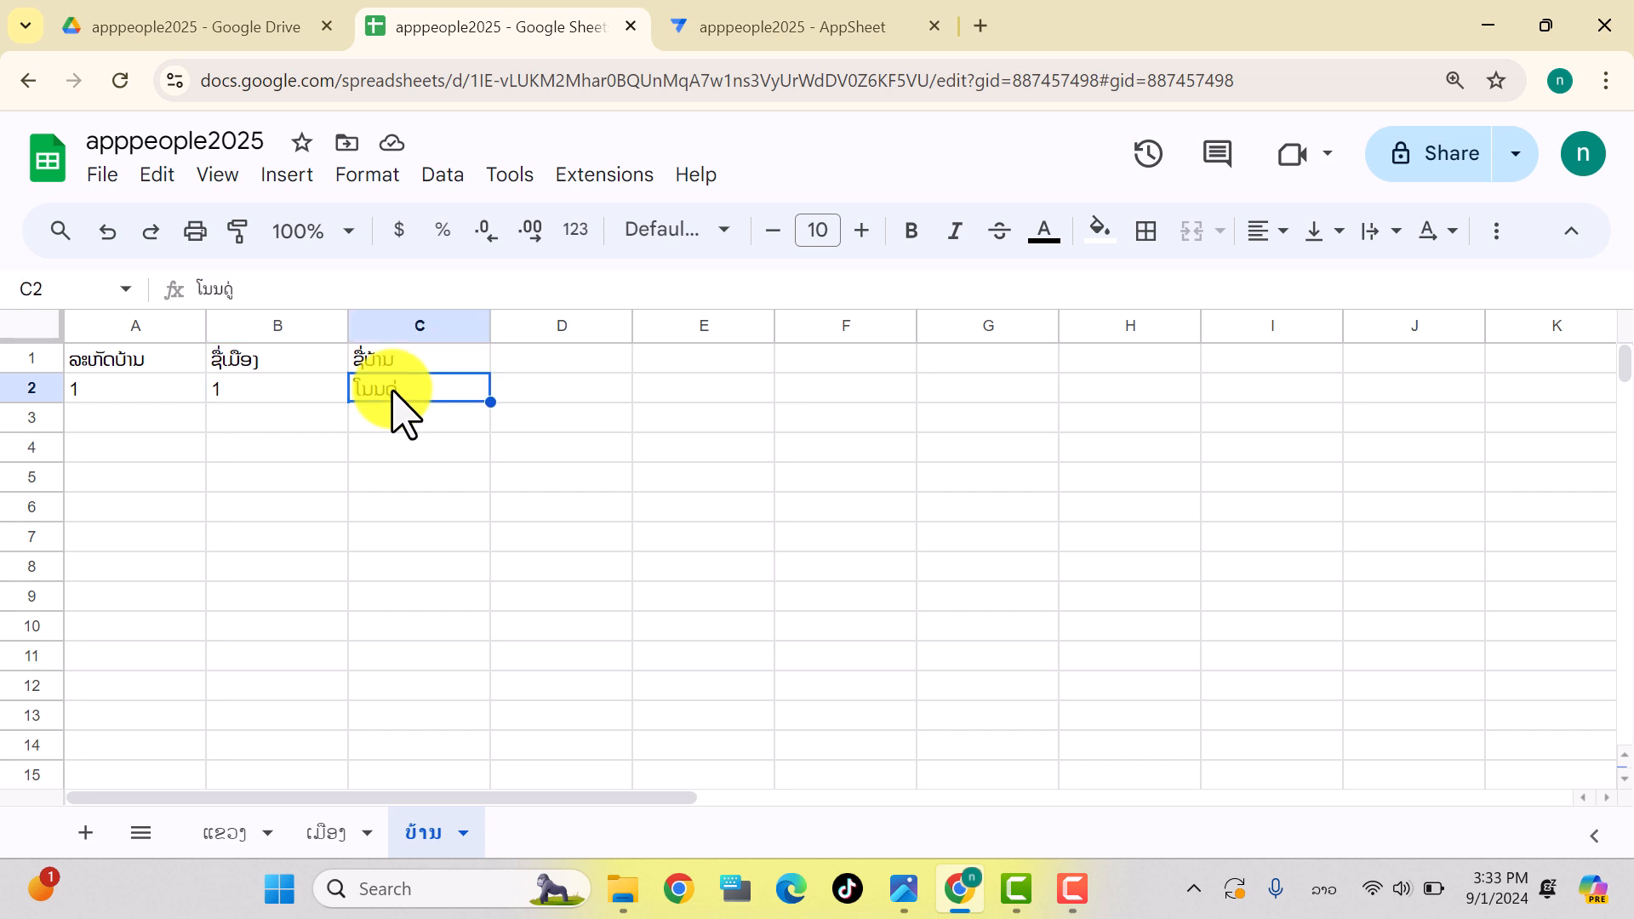
click(705, 35)
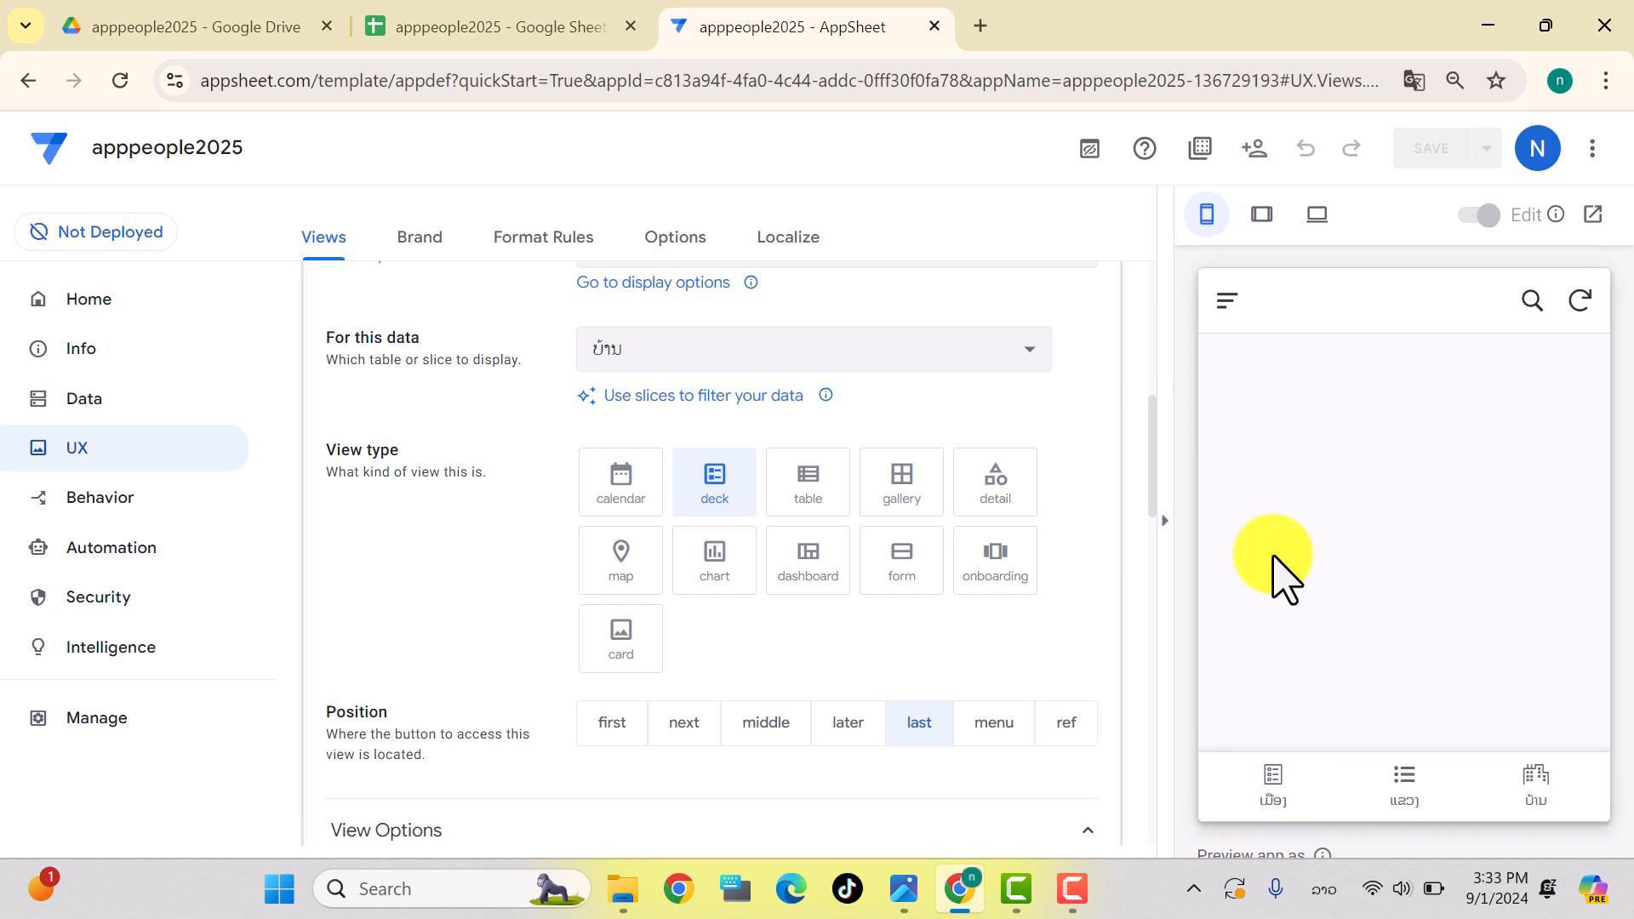
Step: Set the ບ້ານ view's position to menu and save the change
click(1227, 302)
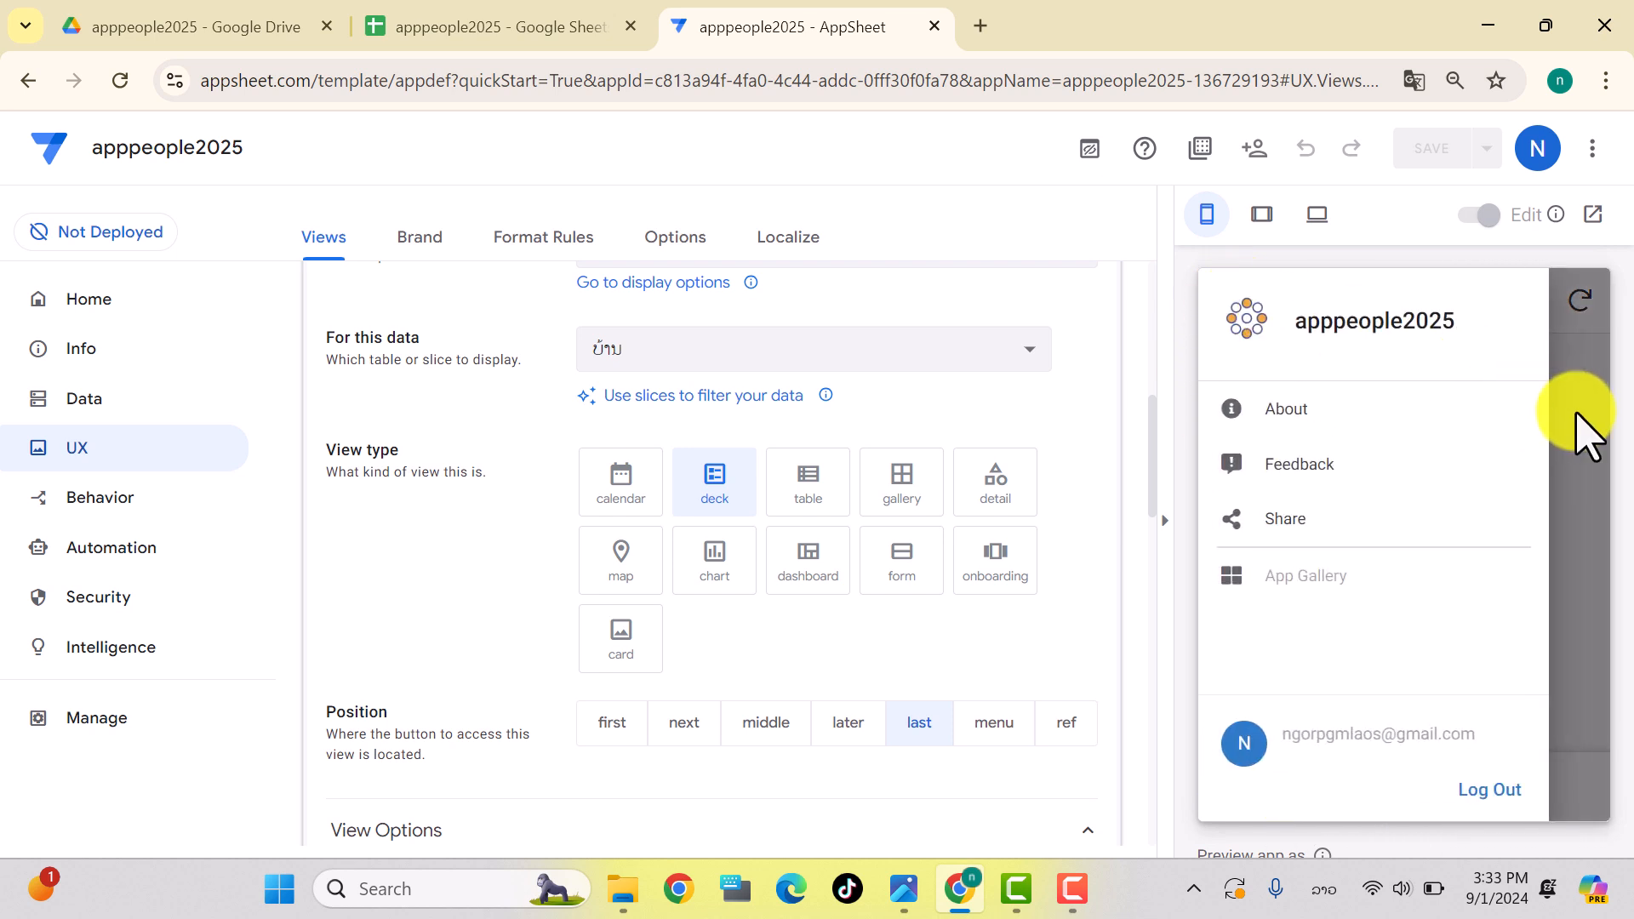
click(1583, 431)
scroll(598, 523, up, 5)
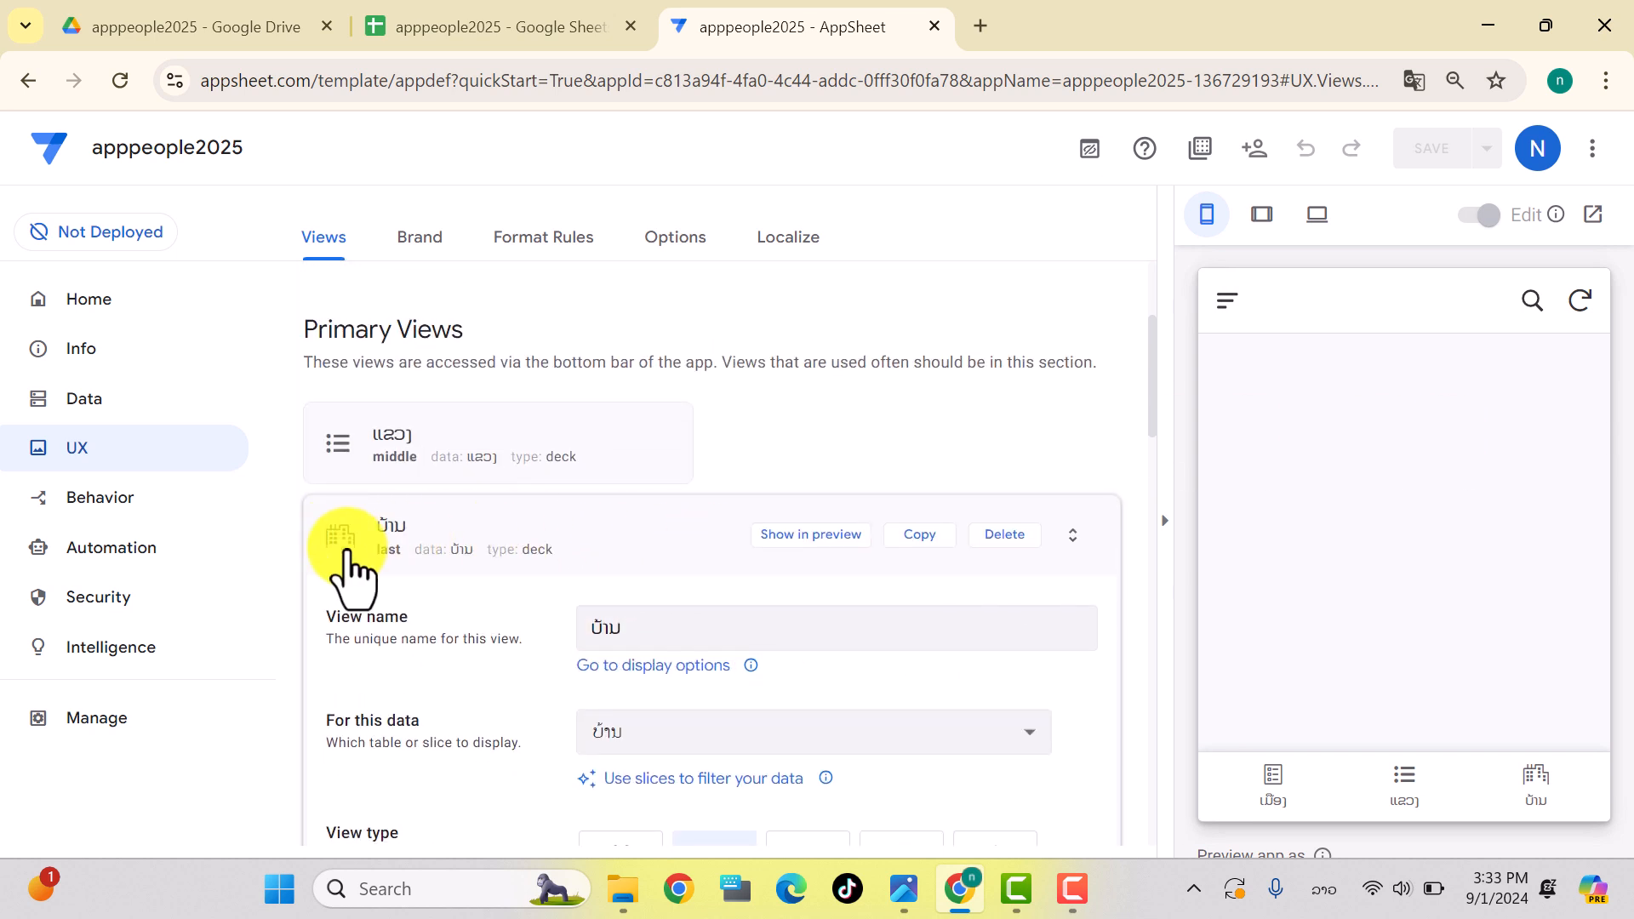
scroll(639, 585, down, 6)
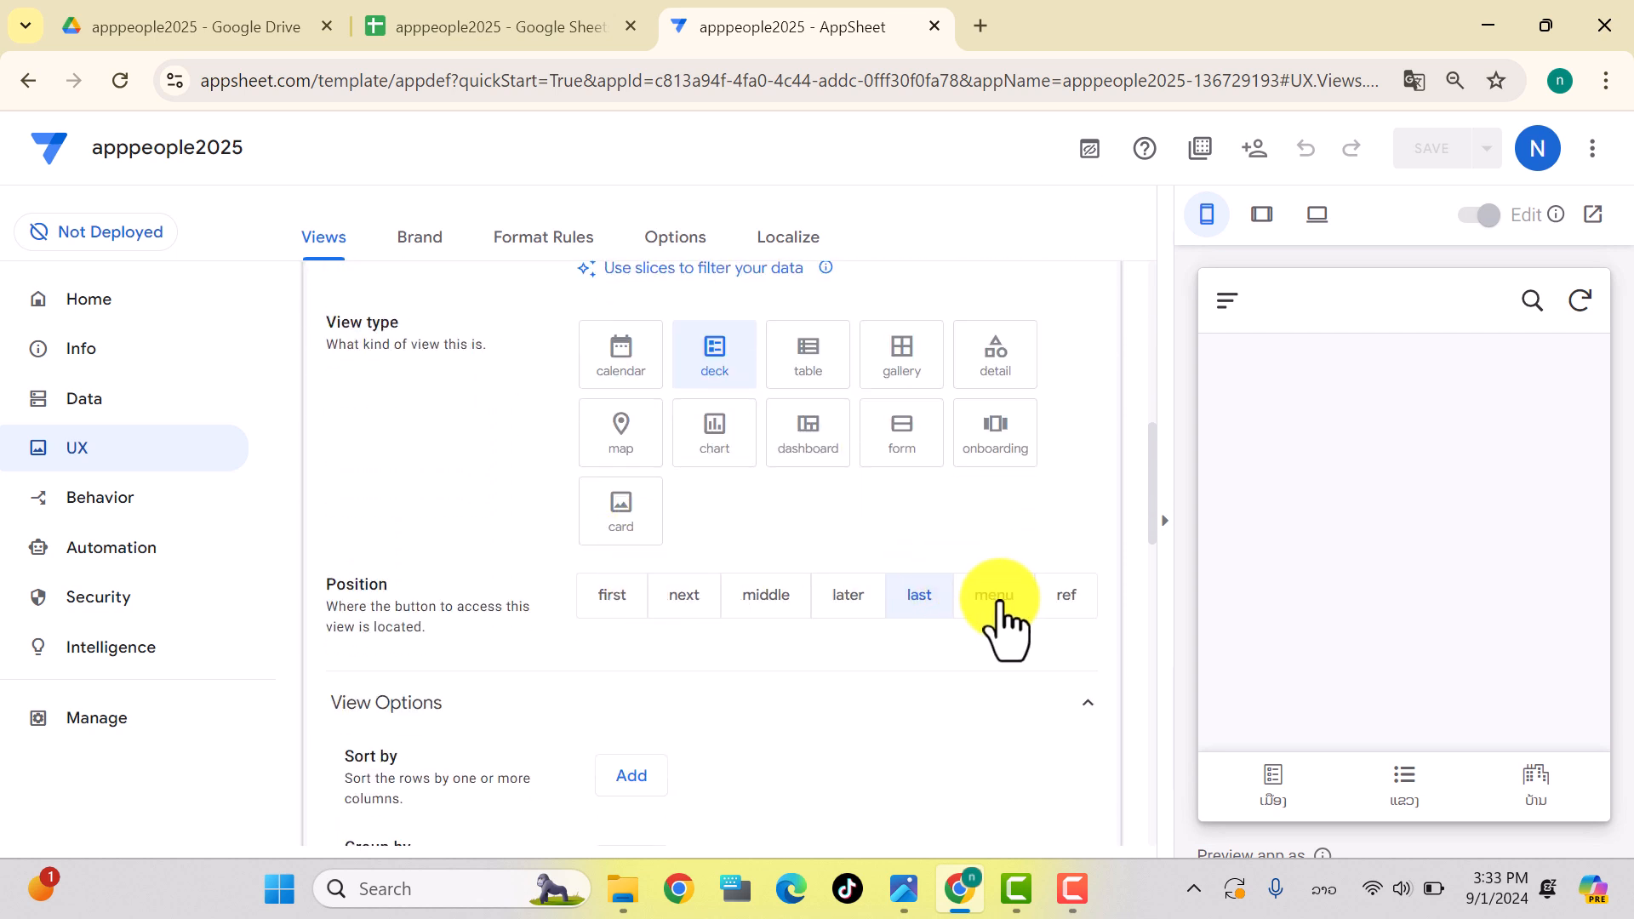
click(996, 596)
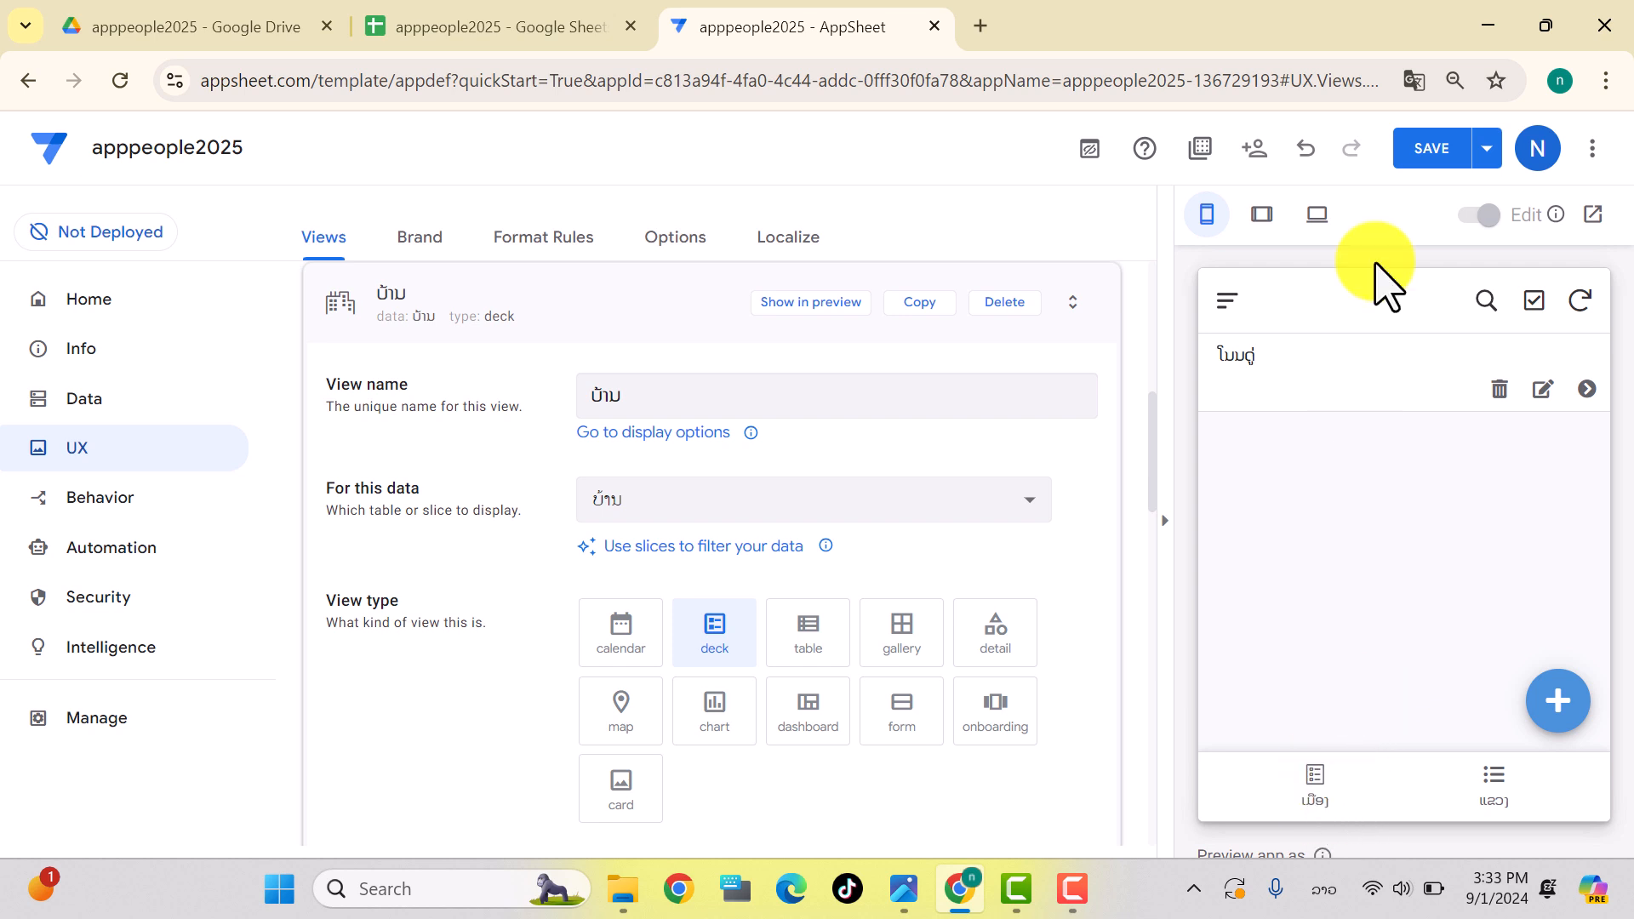
click(1430, 152)
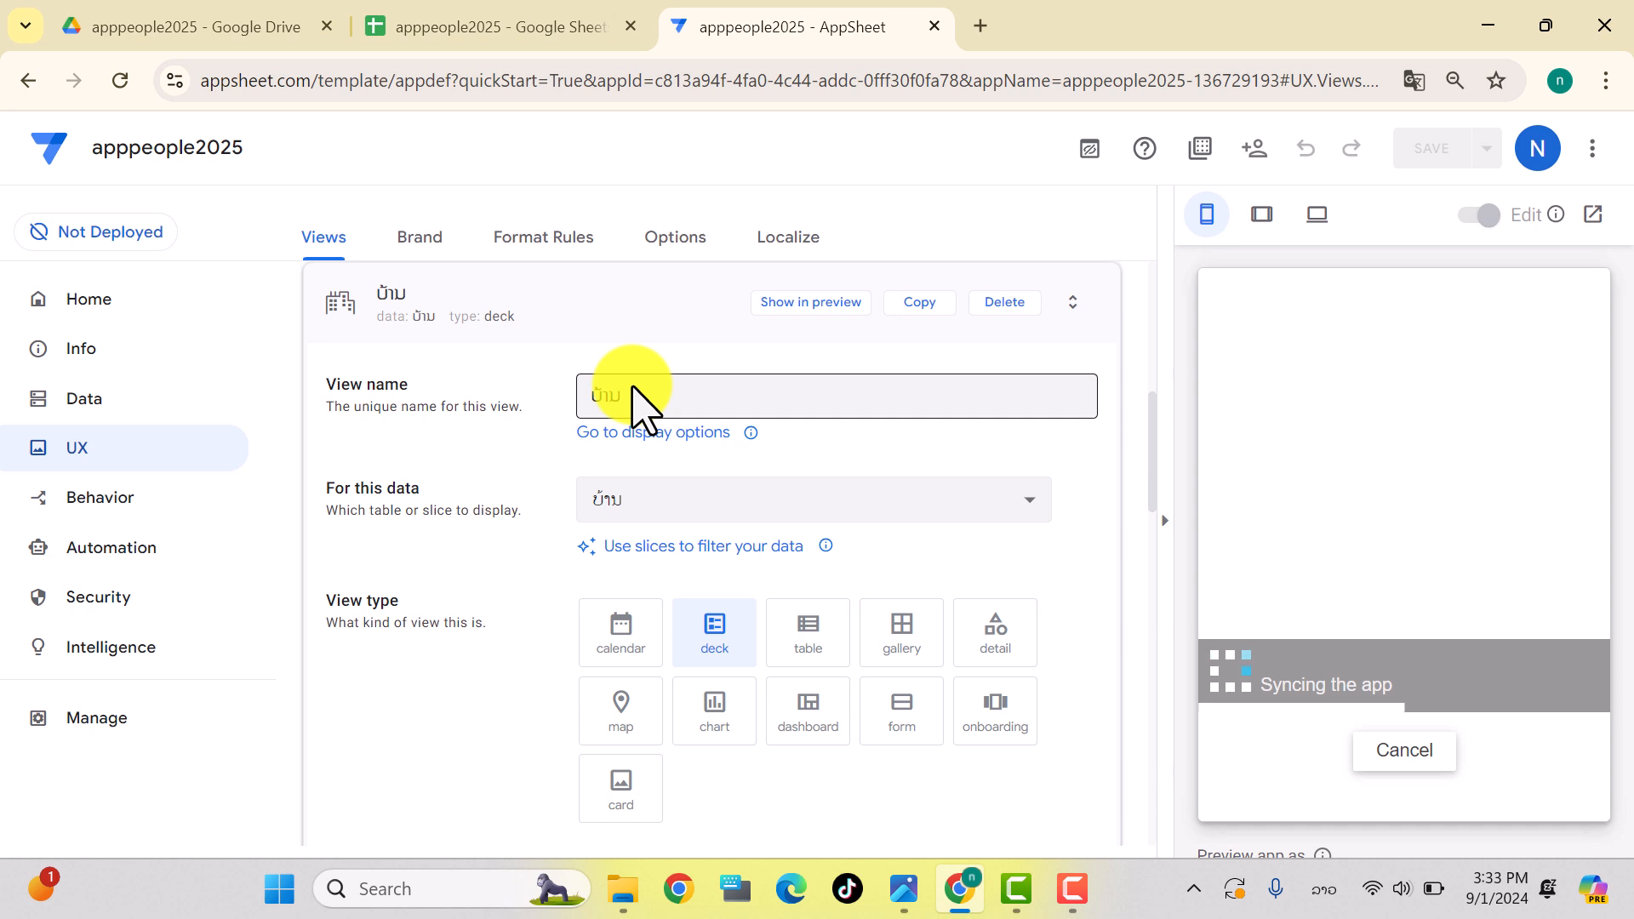
Step: Set the ເມືອງ view's position to menu as well and save
click(340, 328)
click(743, 473)
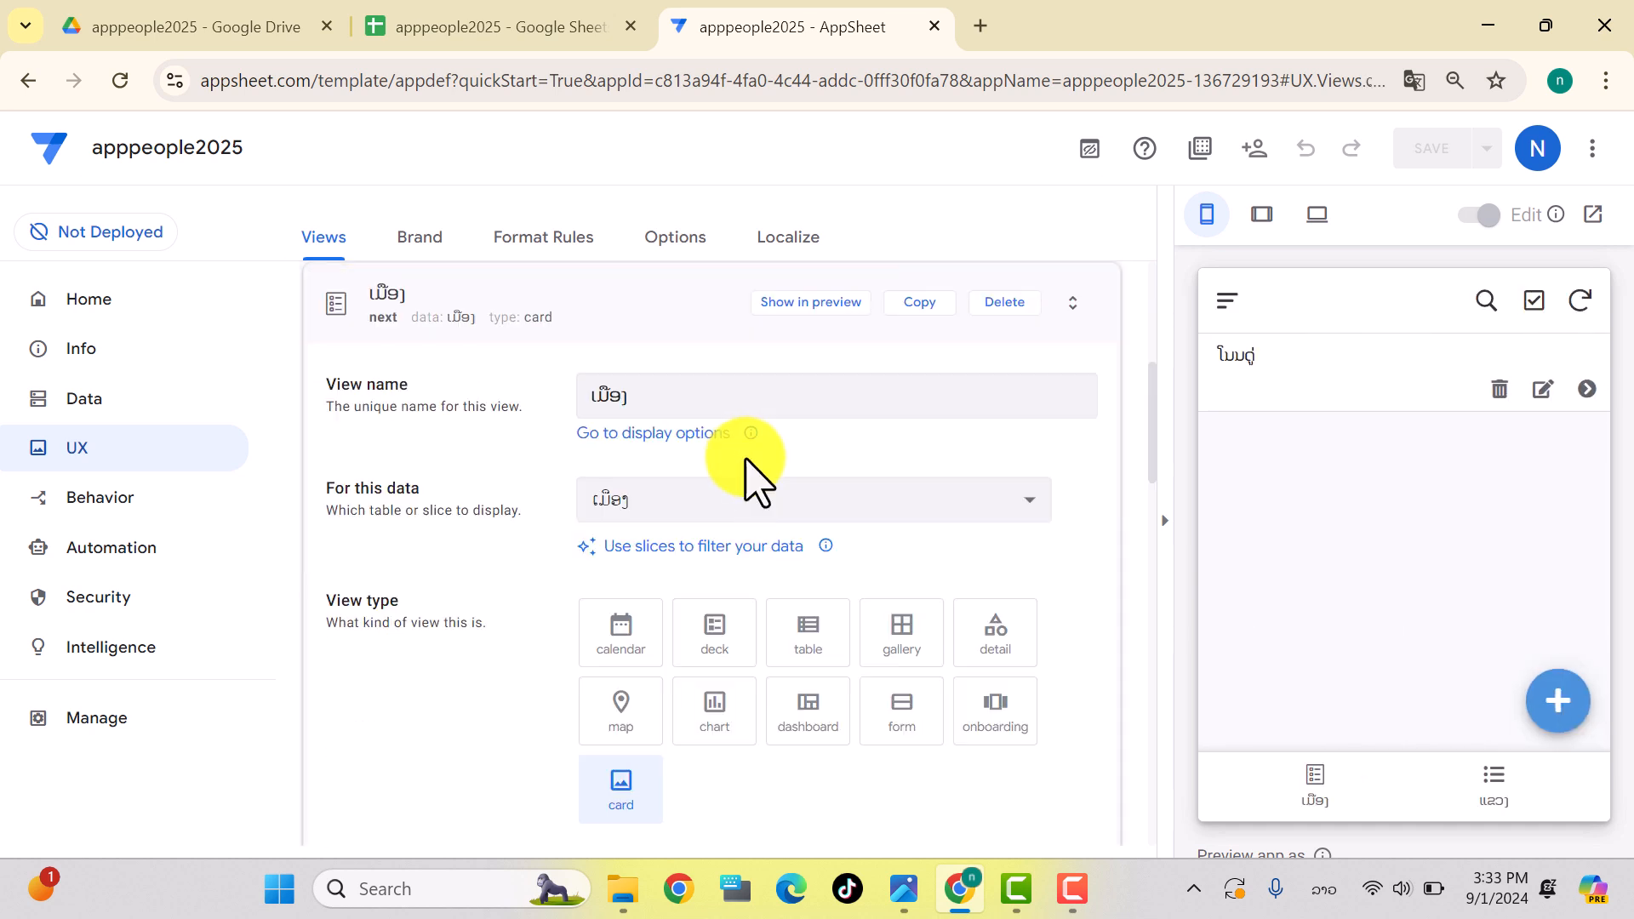
scroll(864, 634, down, 3)
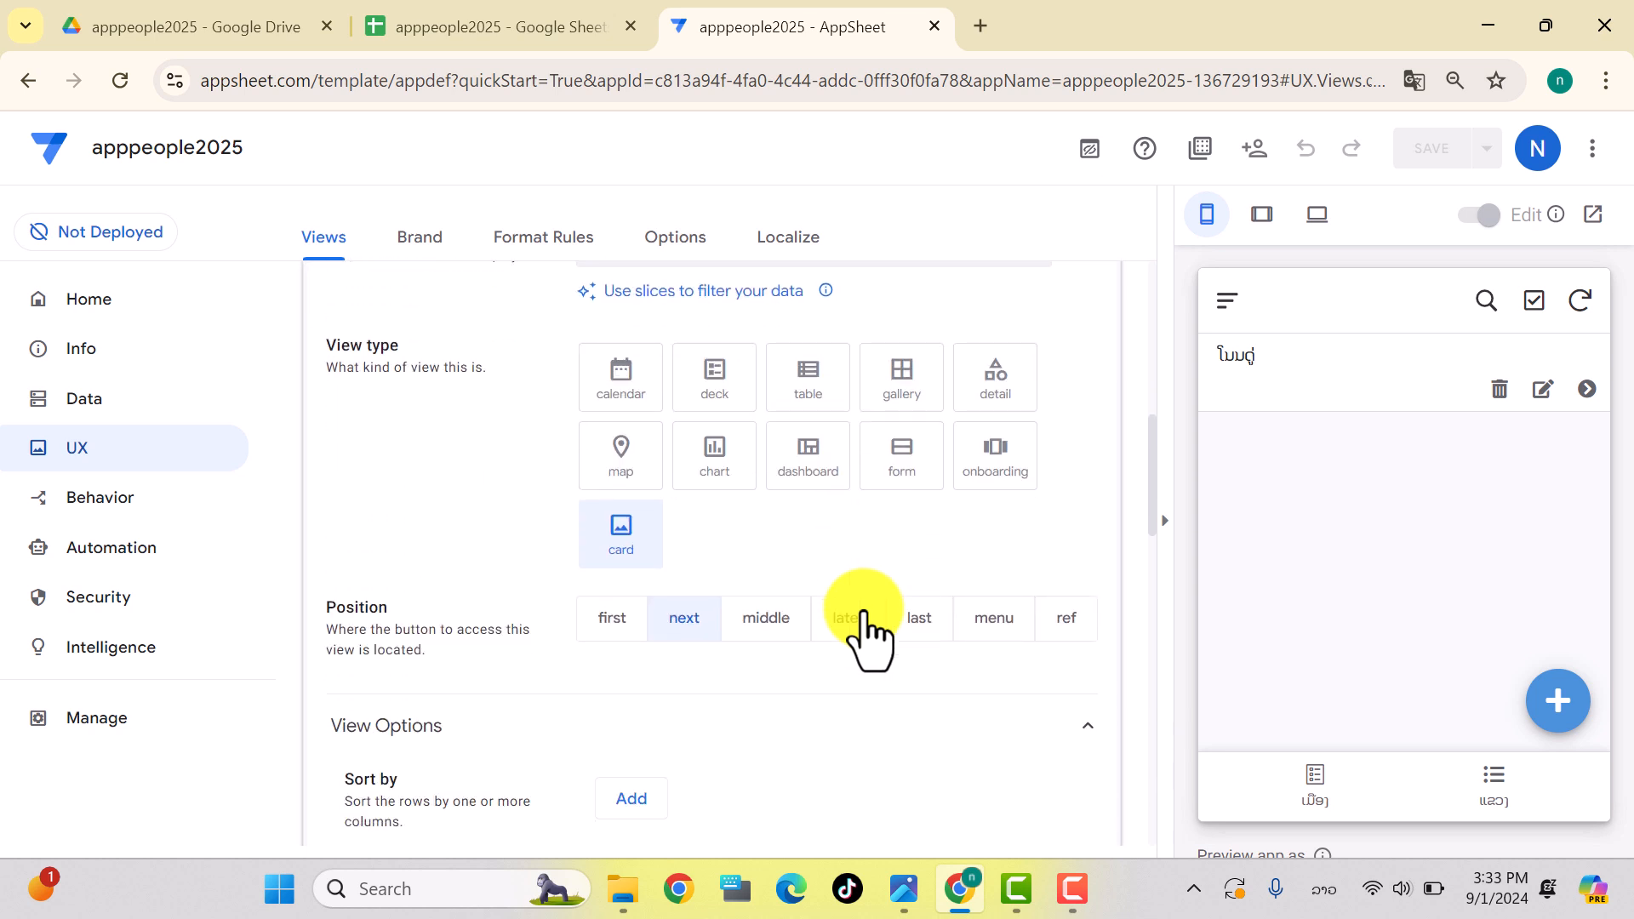
click(987, 630)
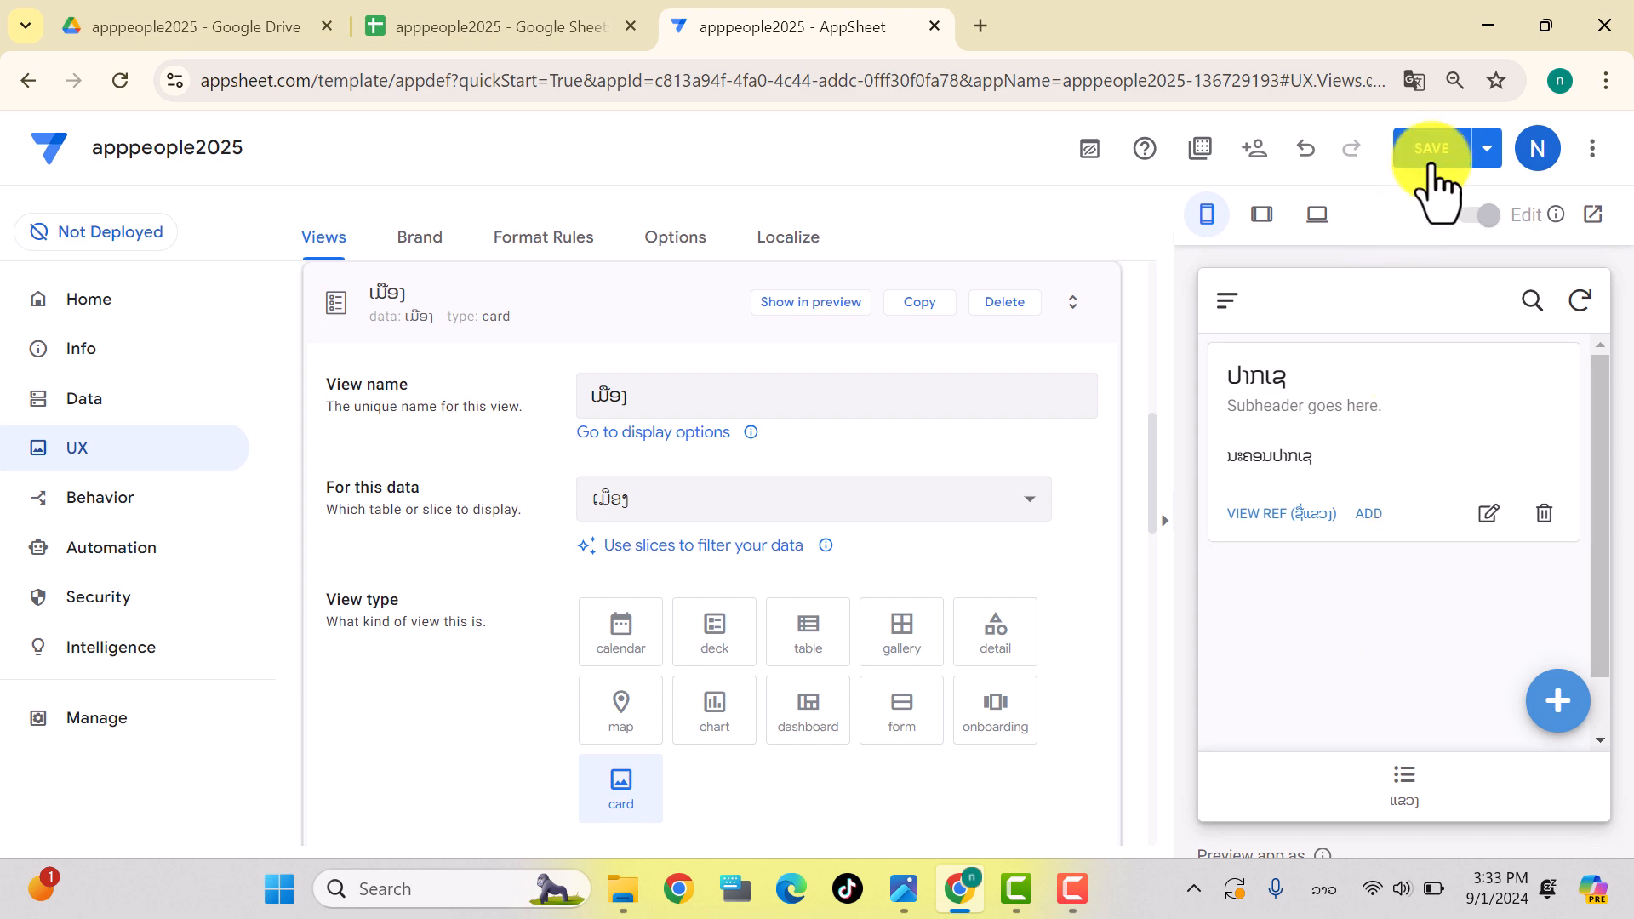
click(1433, 148)
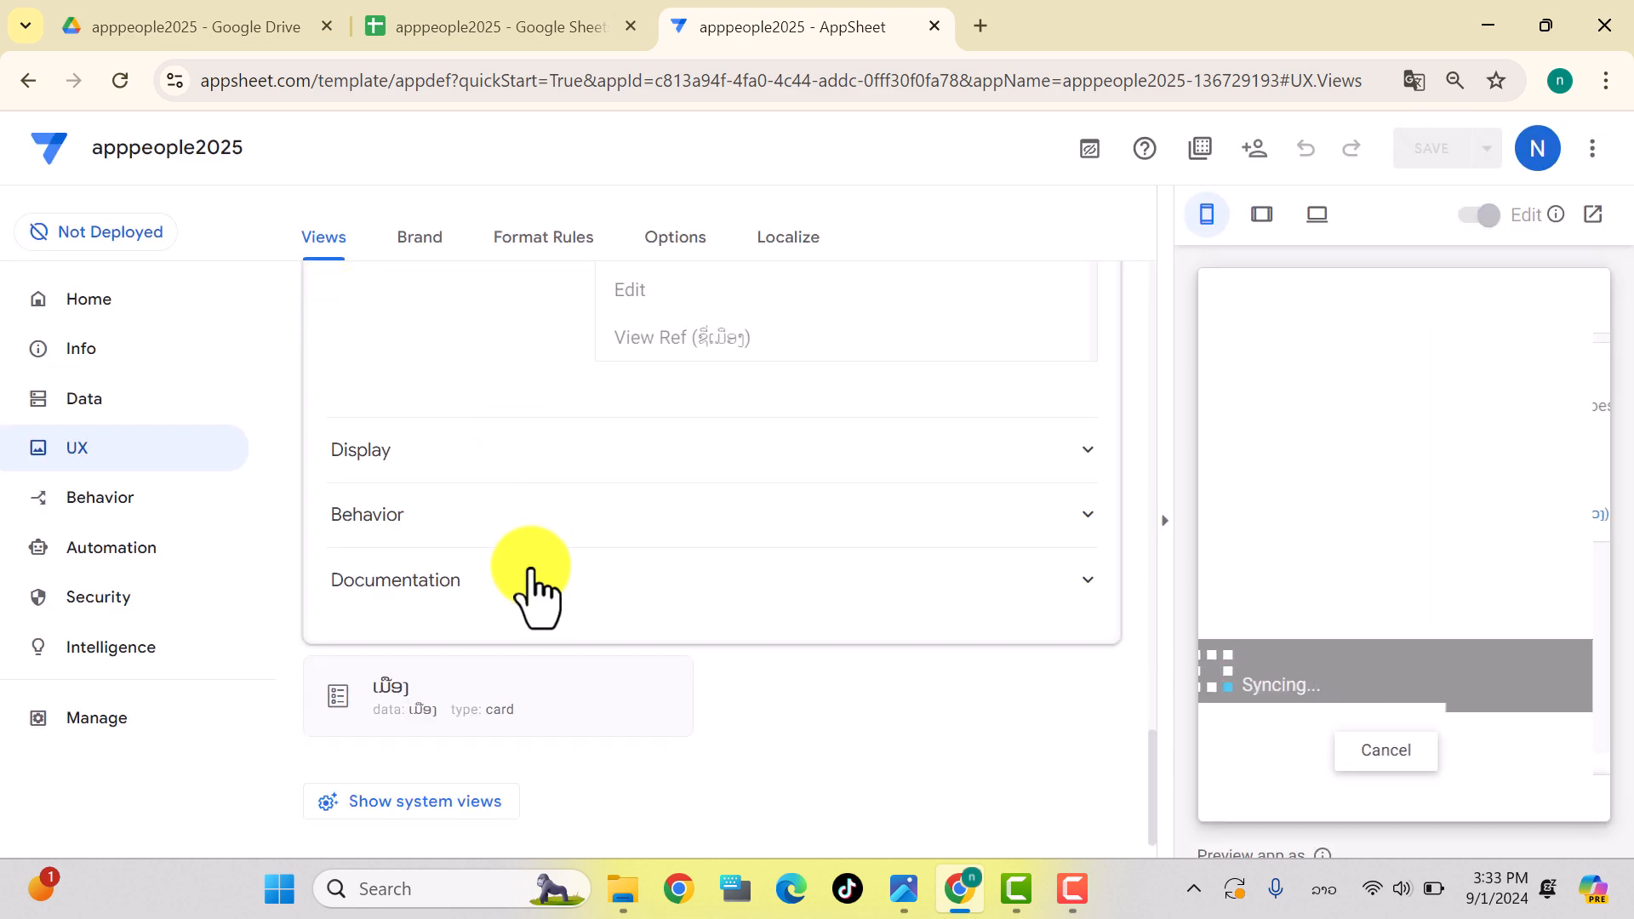
scroll(531, 570, up, 15)
Step: Move the ແຂວງ view into the menu, save, and confirm all three views in the preview menu
scroll(531, 570, up, 8)
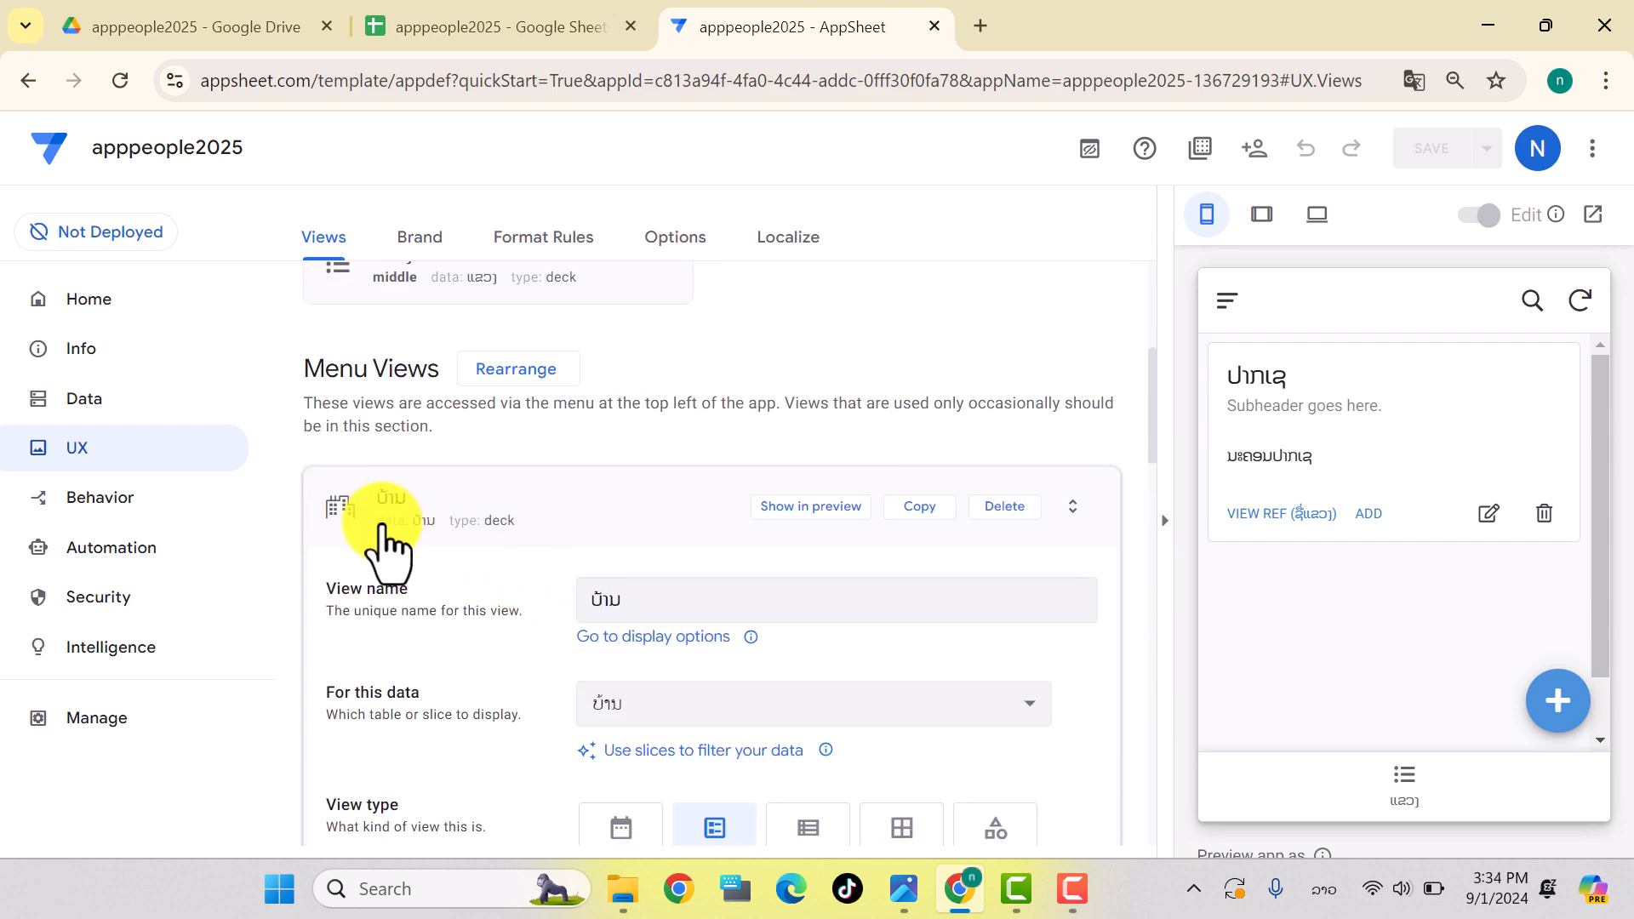
click(366, 523)
scroll(392, 511, up, 1)
click(341, 470)
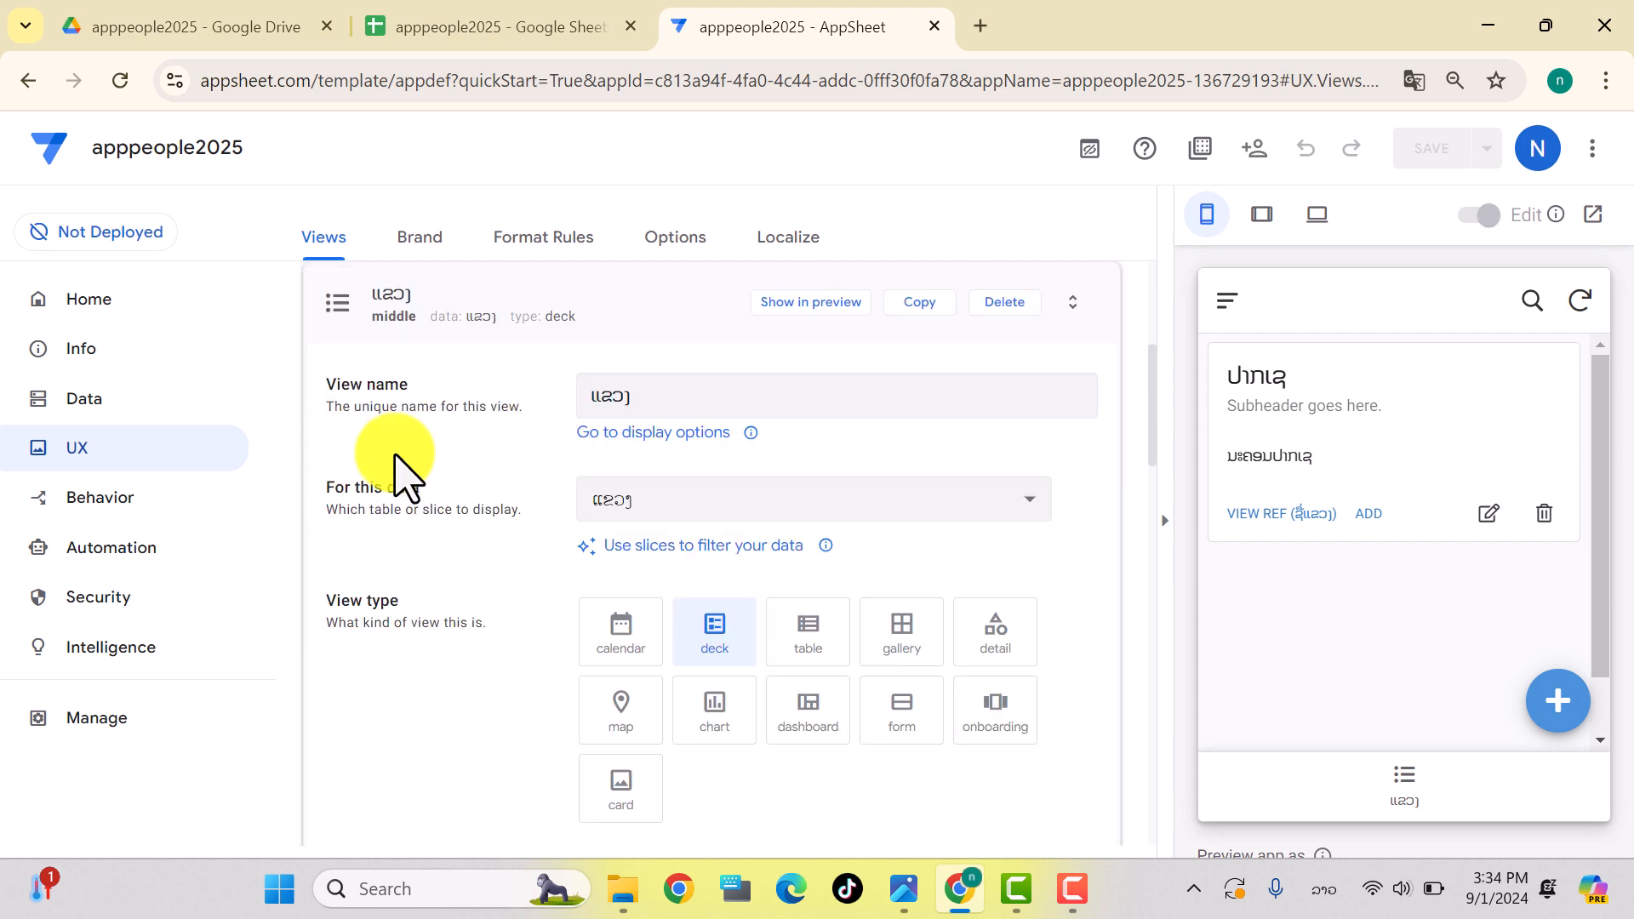
scroll(833, 612, down, 3)
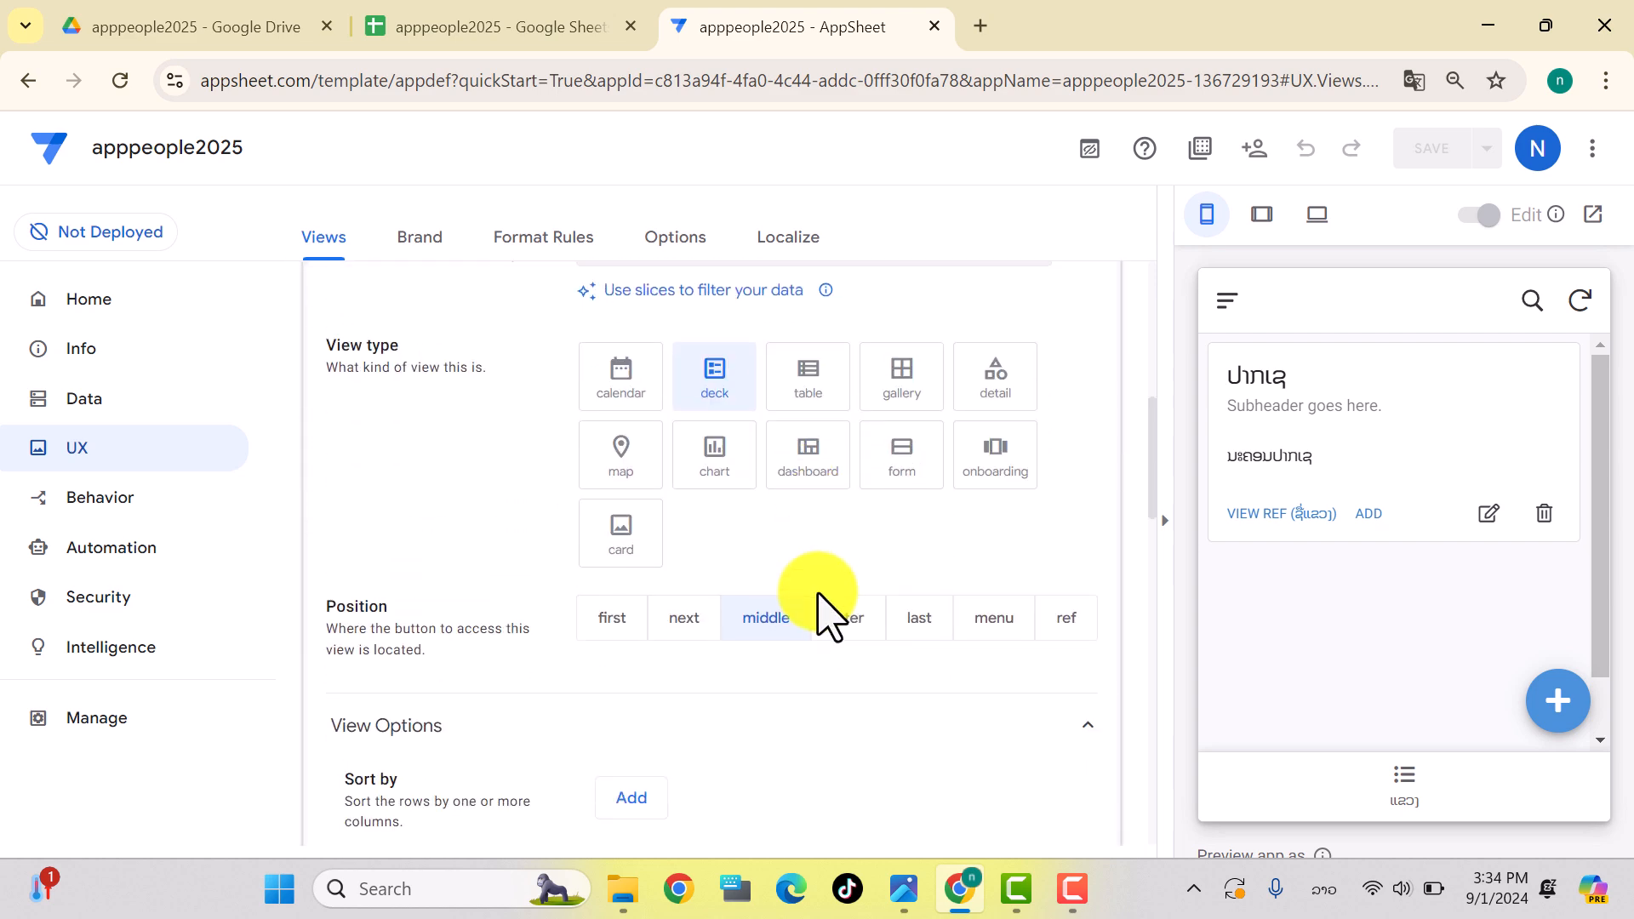
click(996, 618)
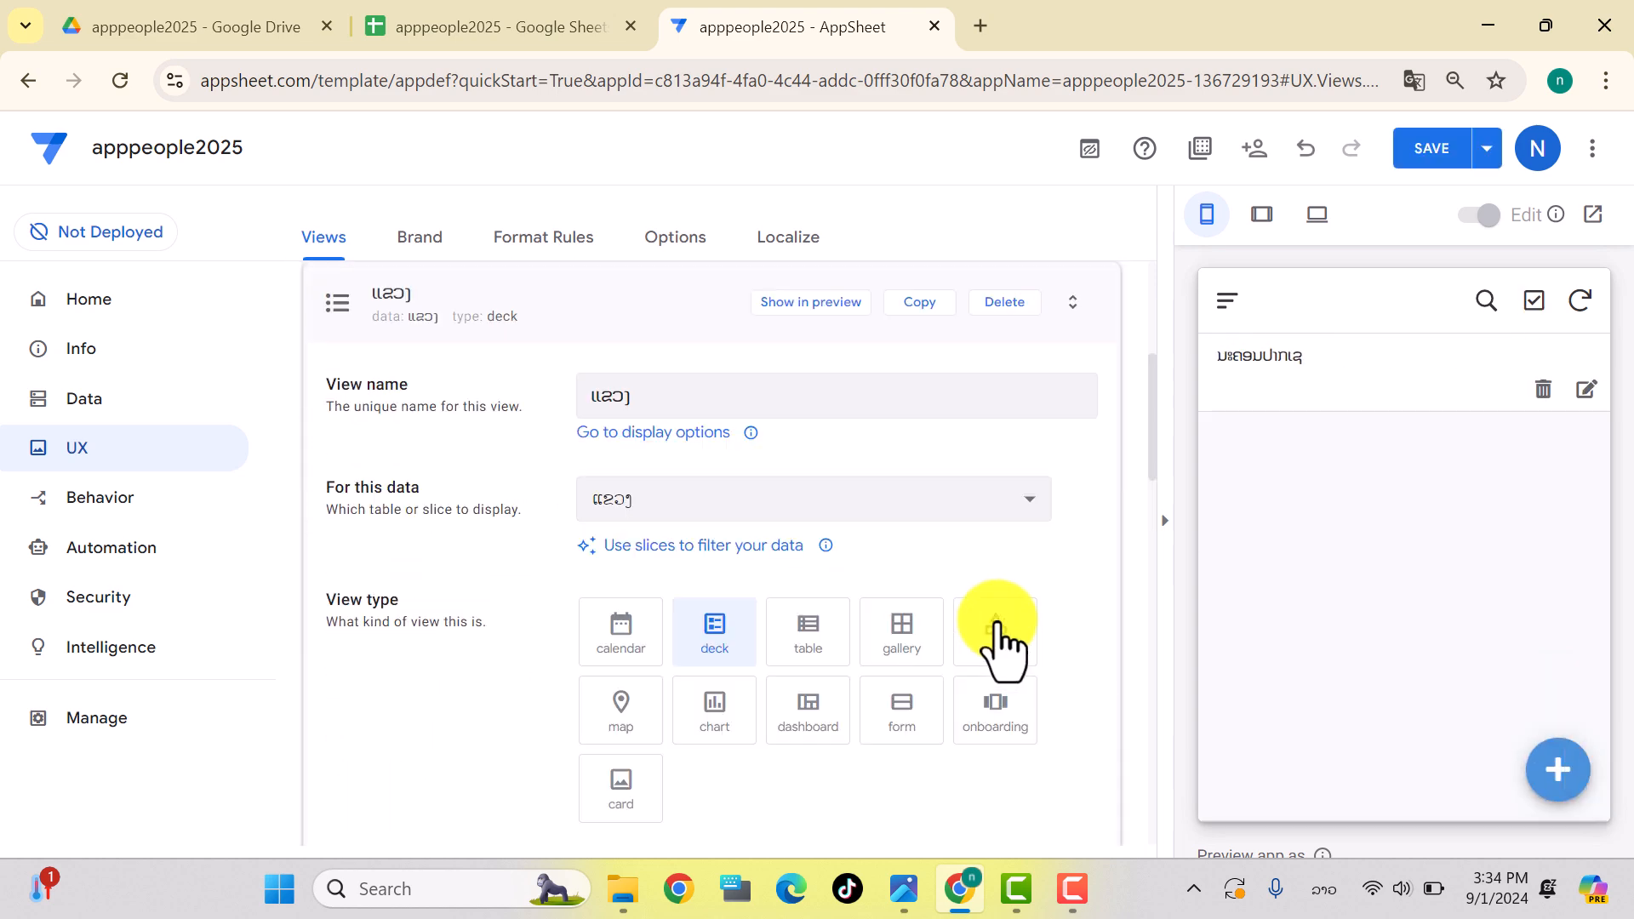
click(1431, 153)
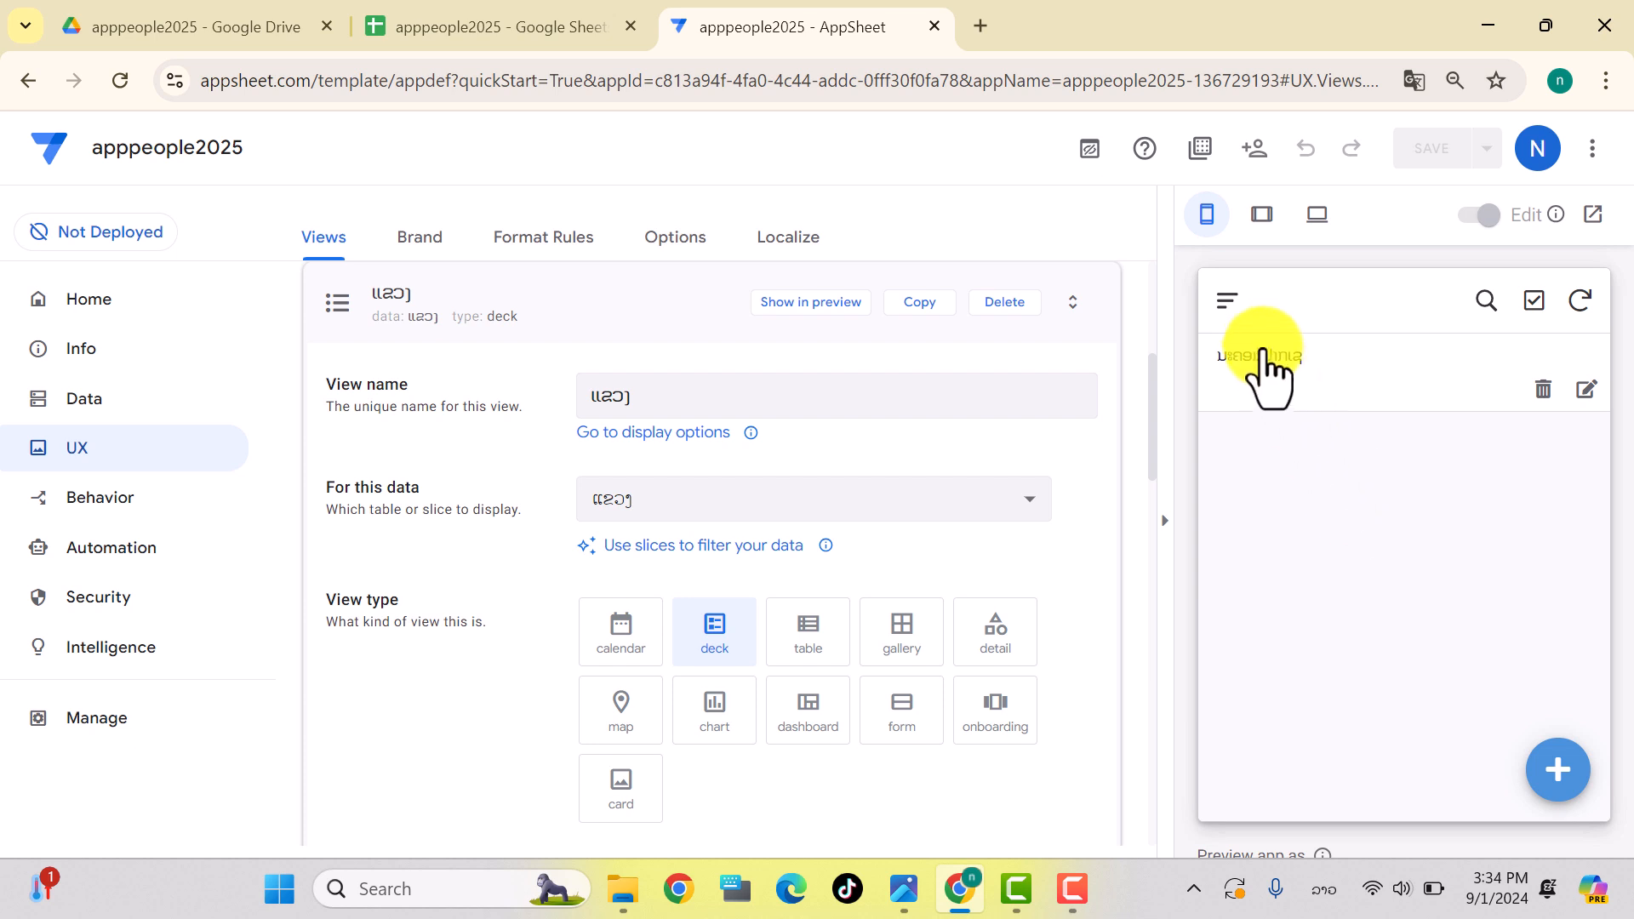
click(1229, 305)
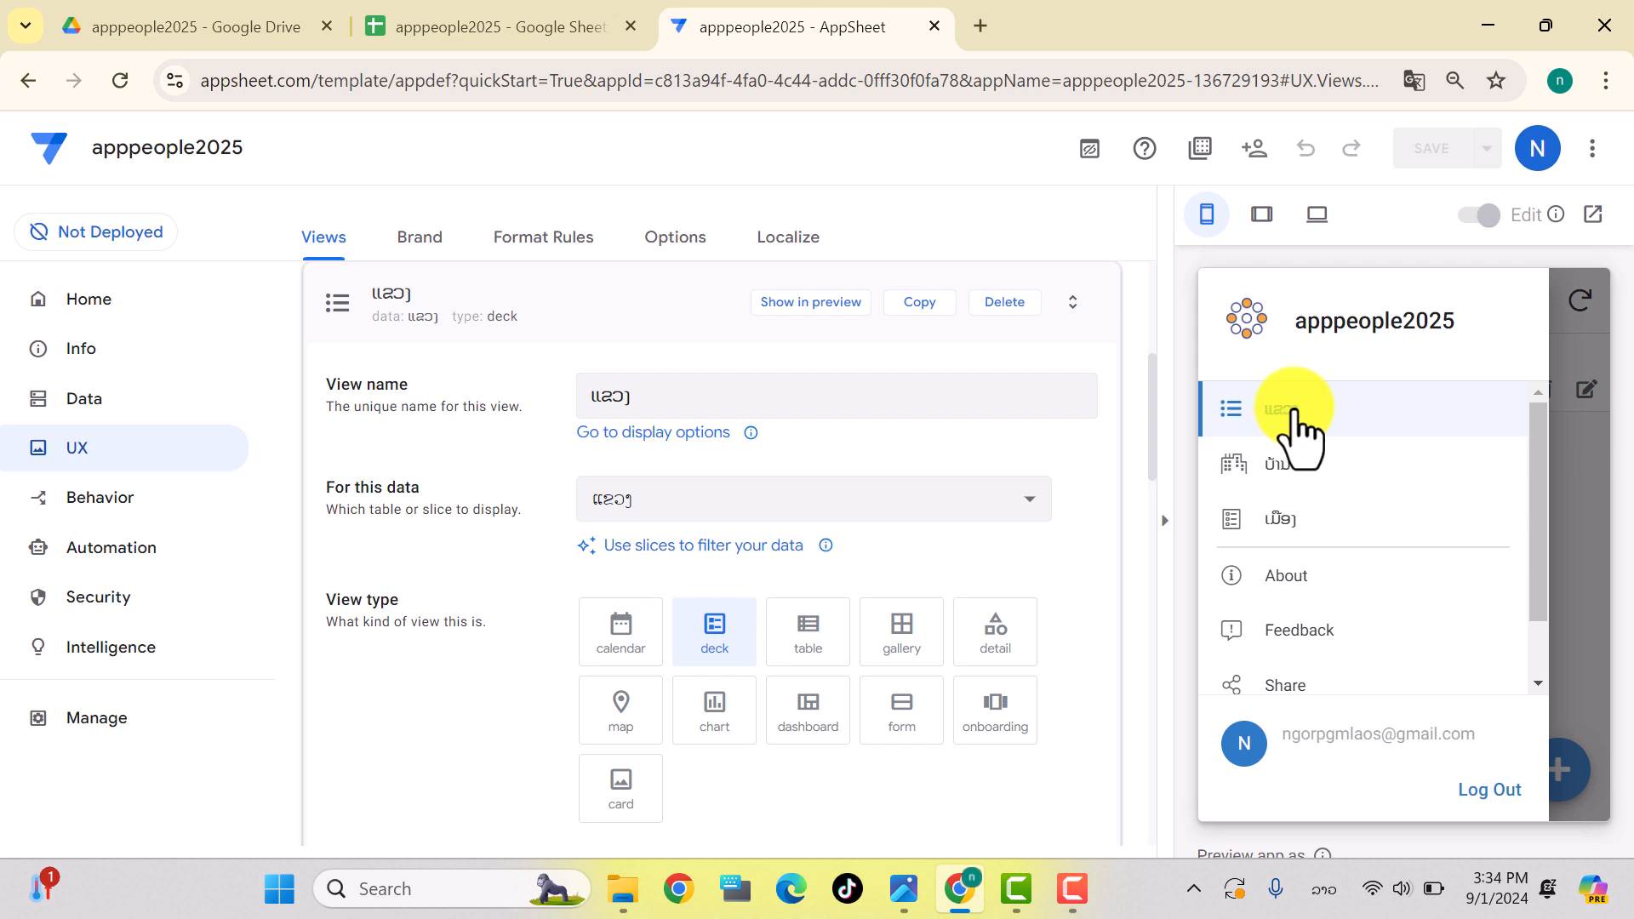
click(348, 322)
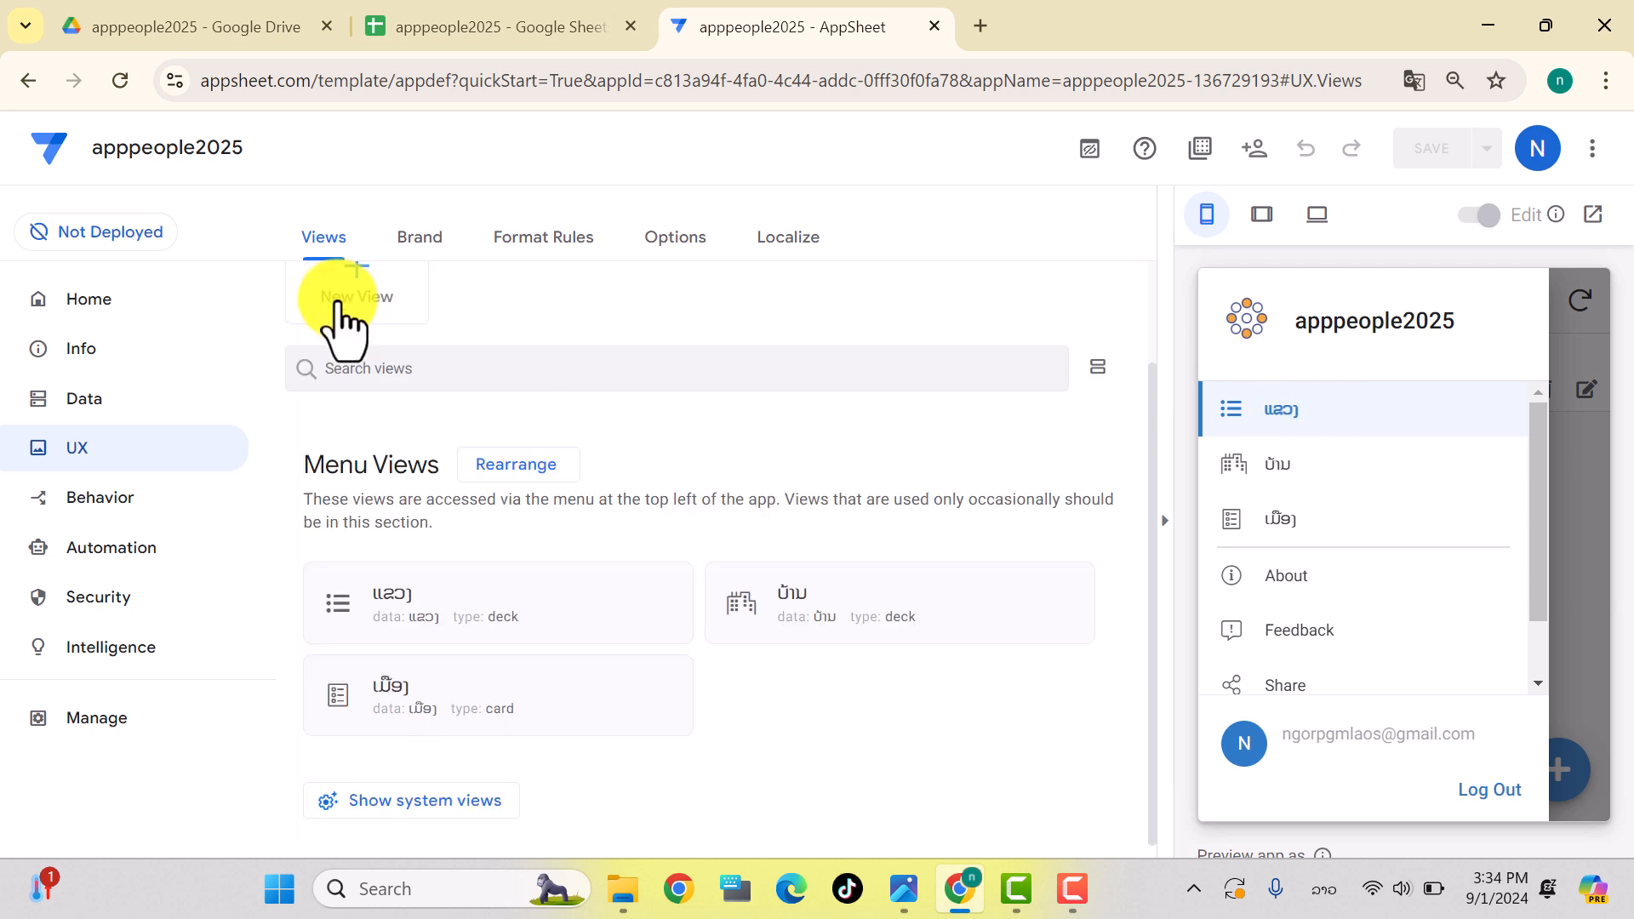
Step: Rearrange the menu views into the order ແຂວງ, ເມືອງ, ບ້ານ, save, and verify in the preview
click(535, 466)
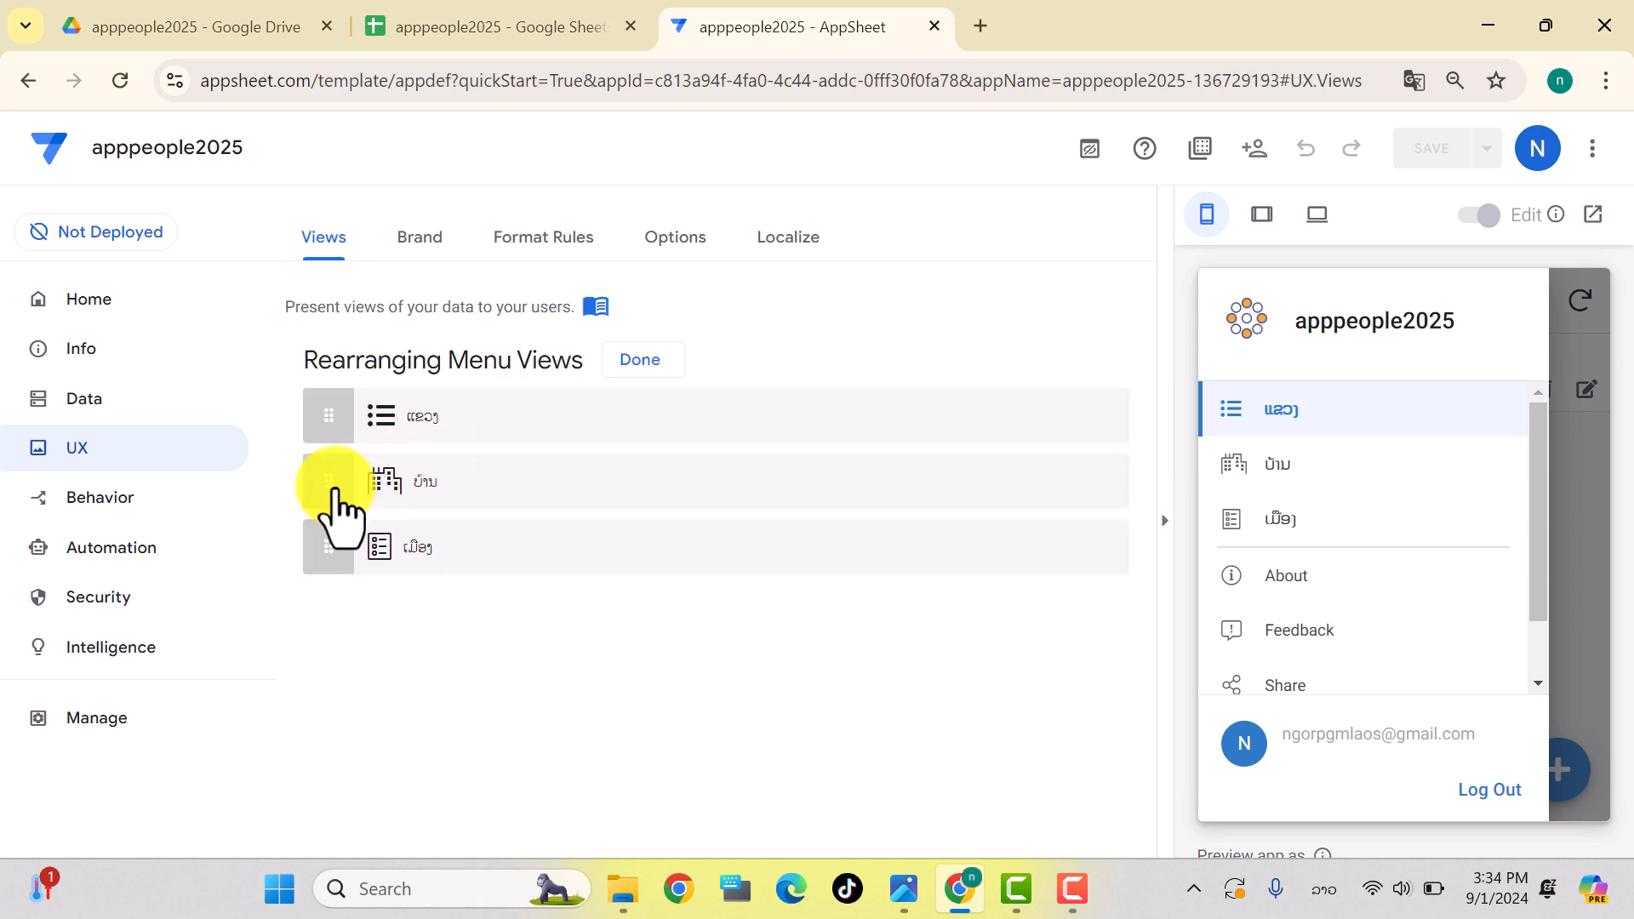
drag(328, 481, 340, 595)
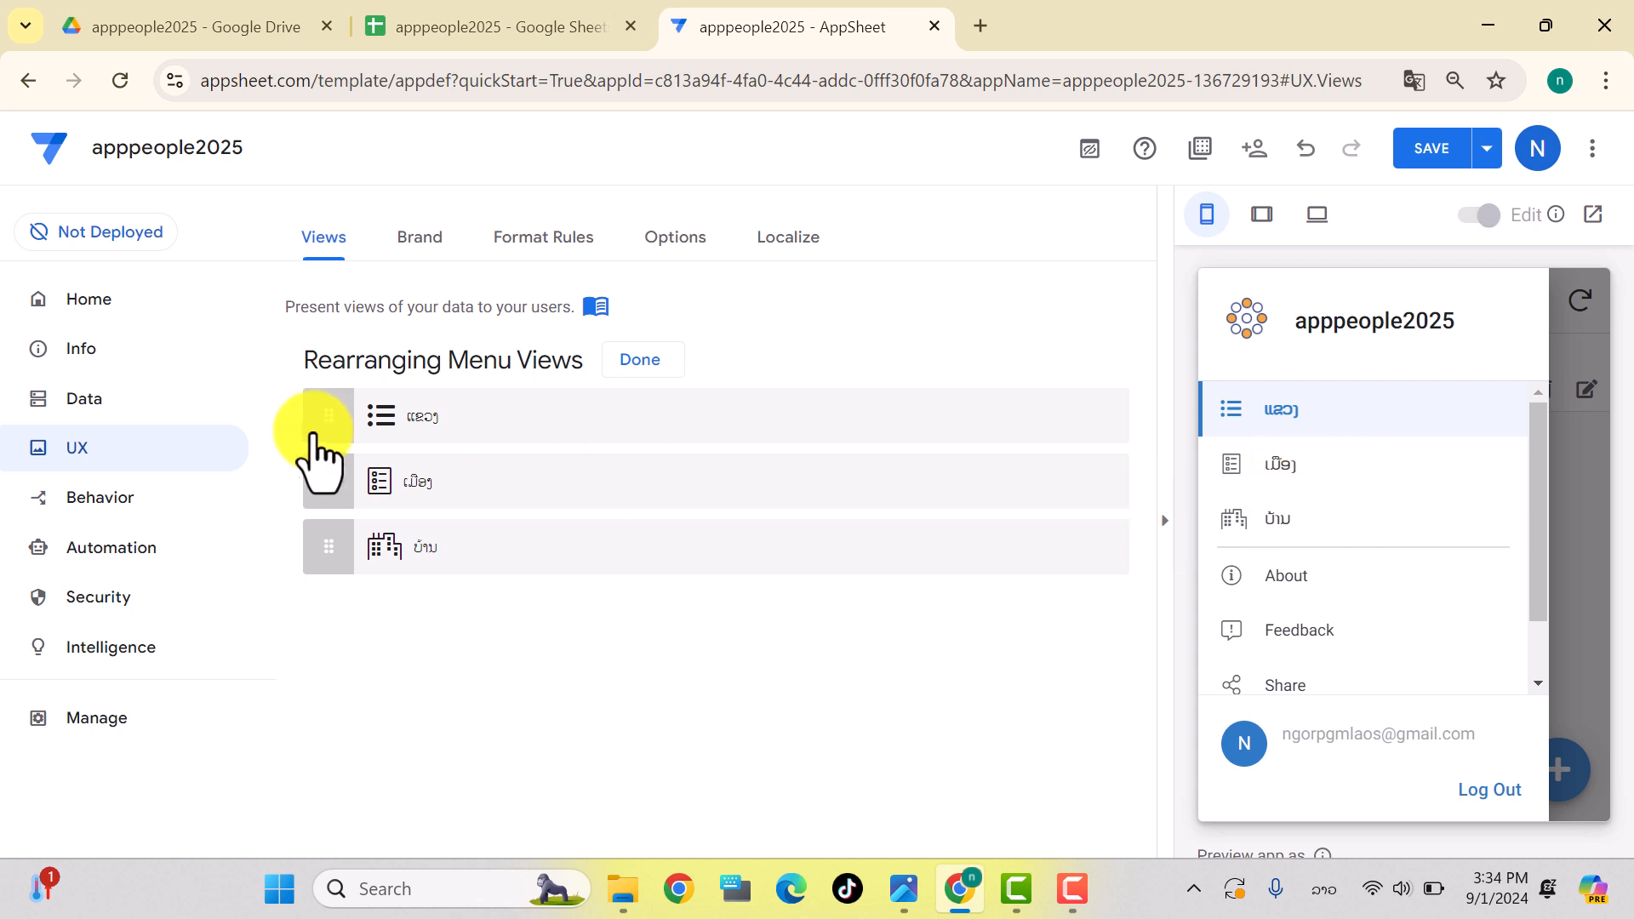
click(1441, 154)
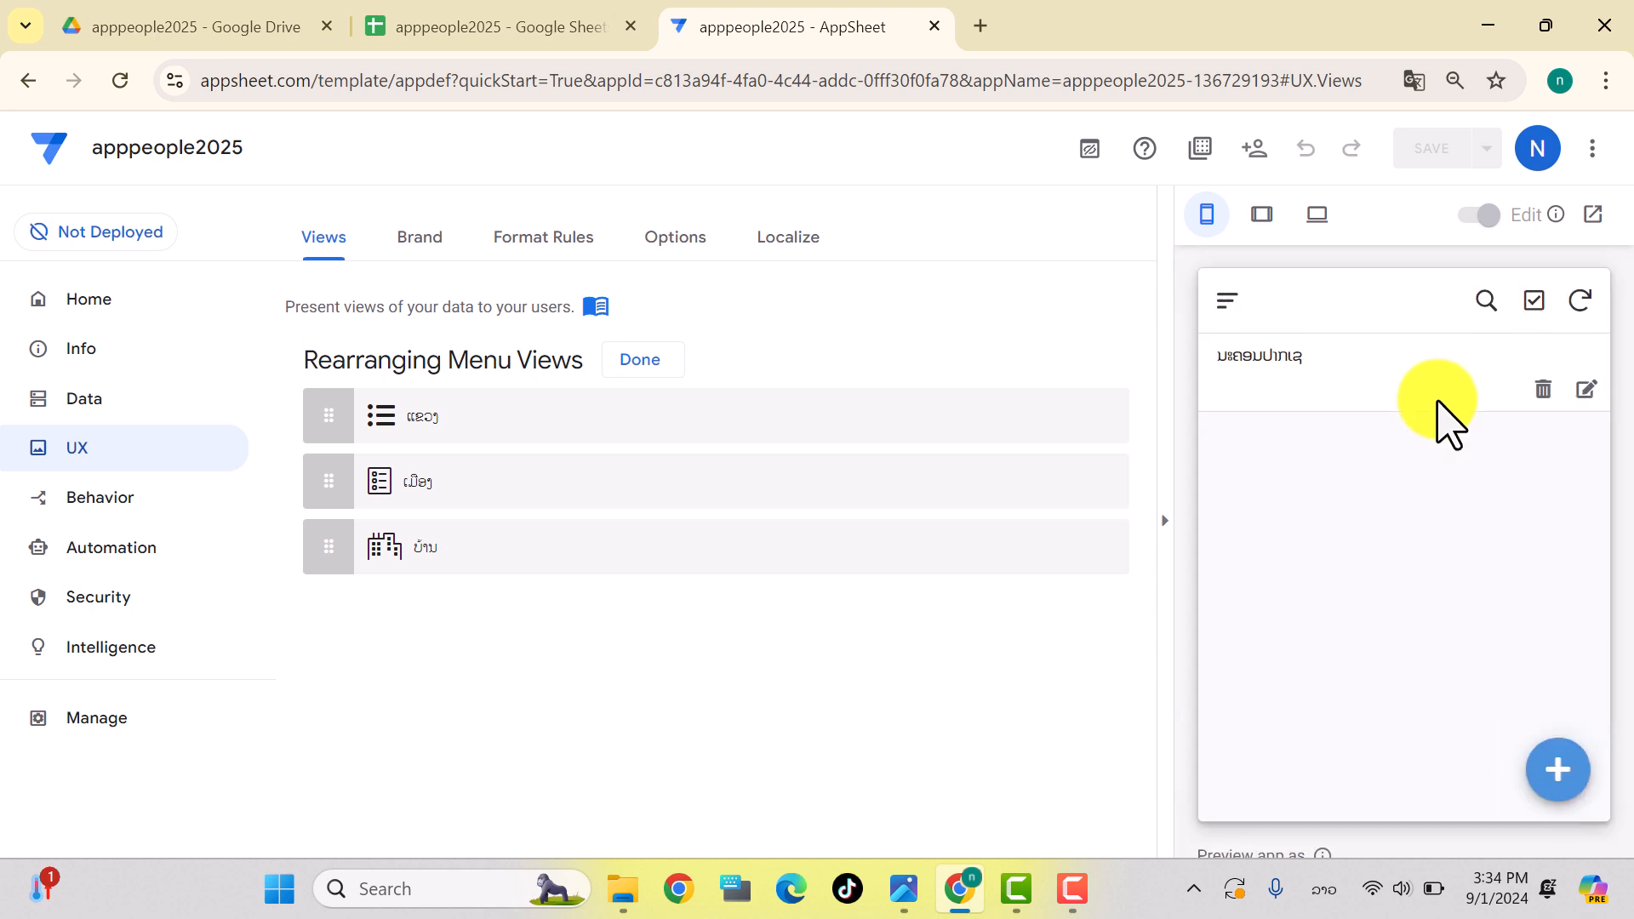
click(1226, 301)
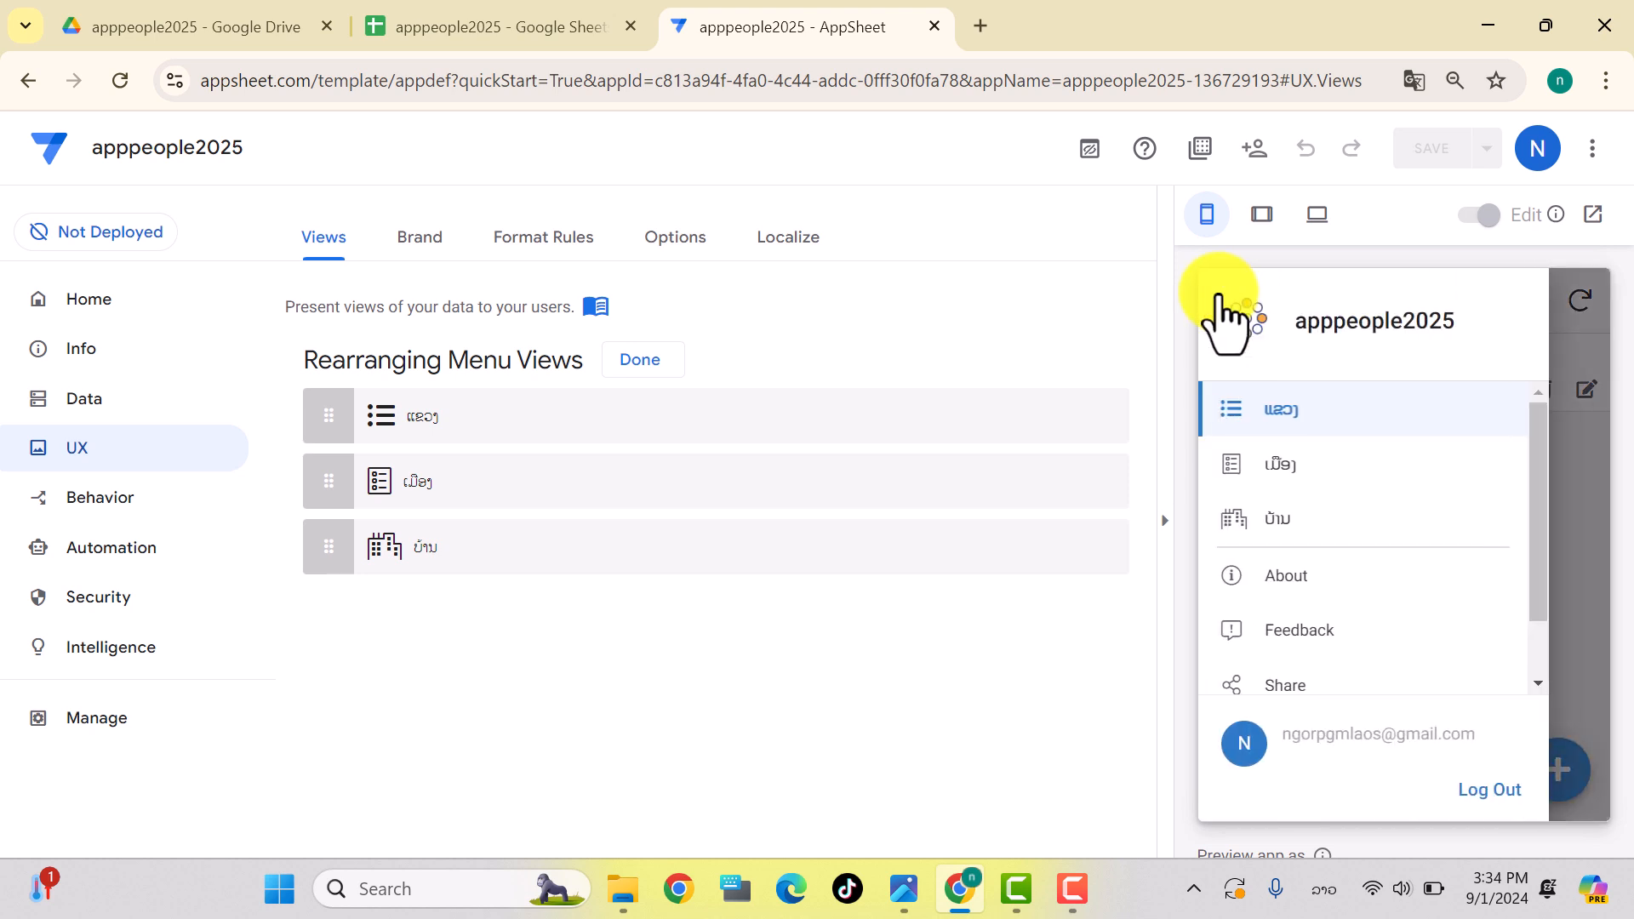
click(1587, 492)
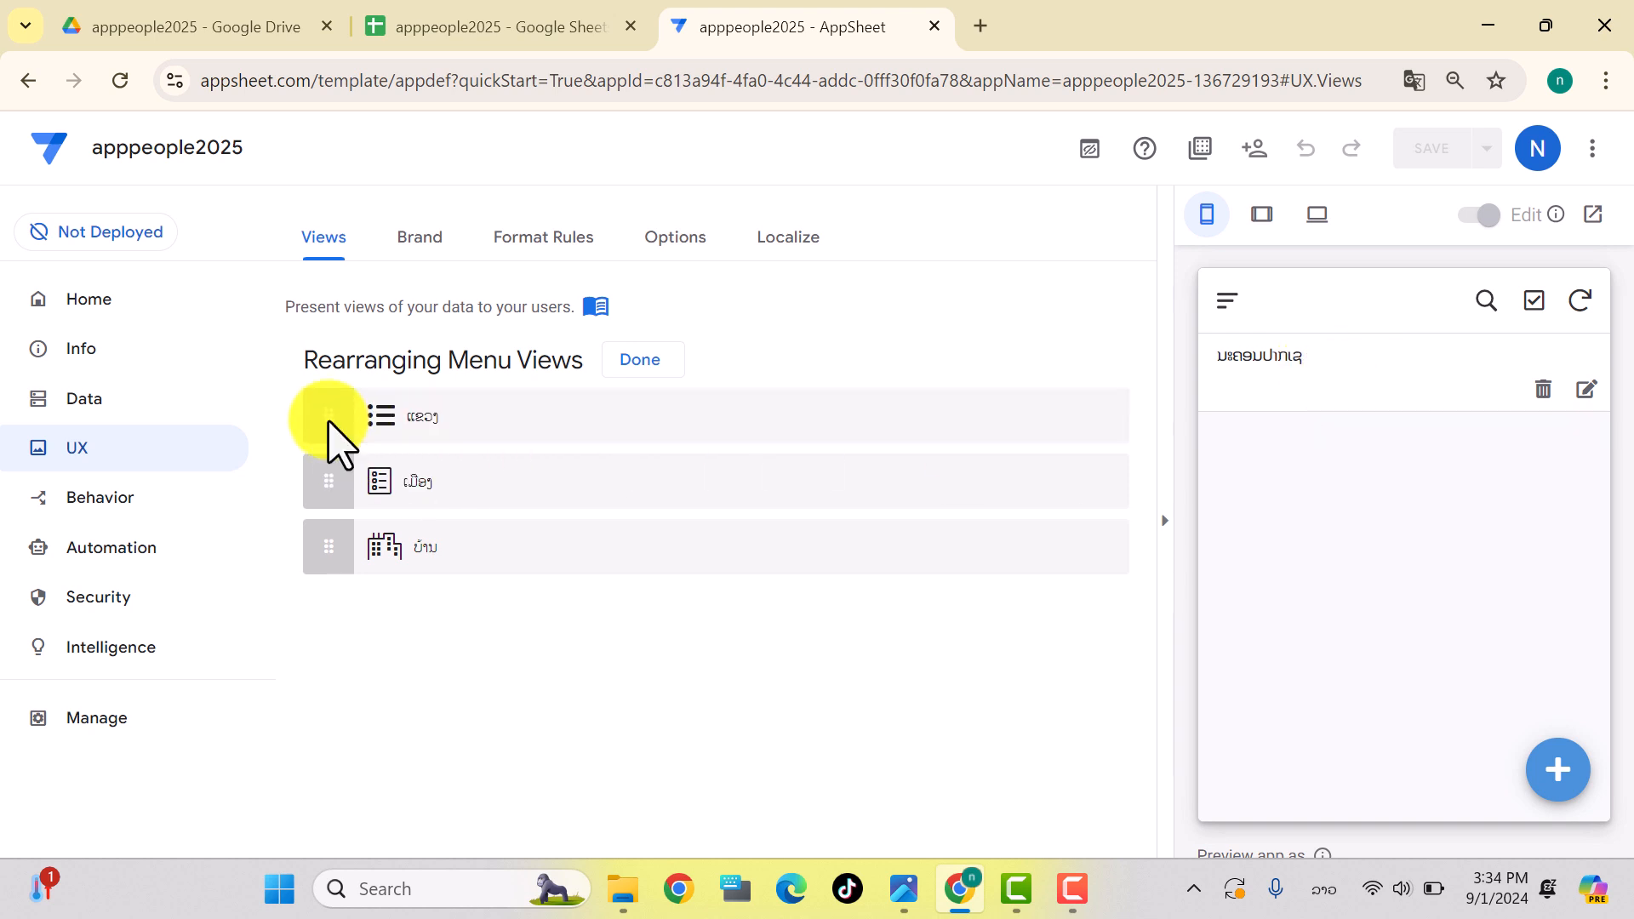
click(653, 371)
scroll(558, 489, down, 2)
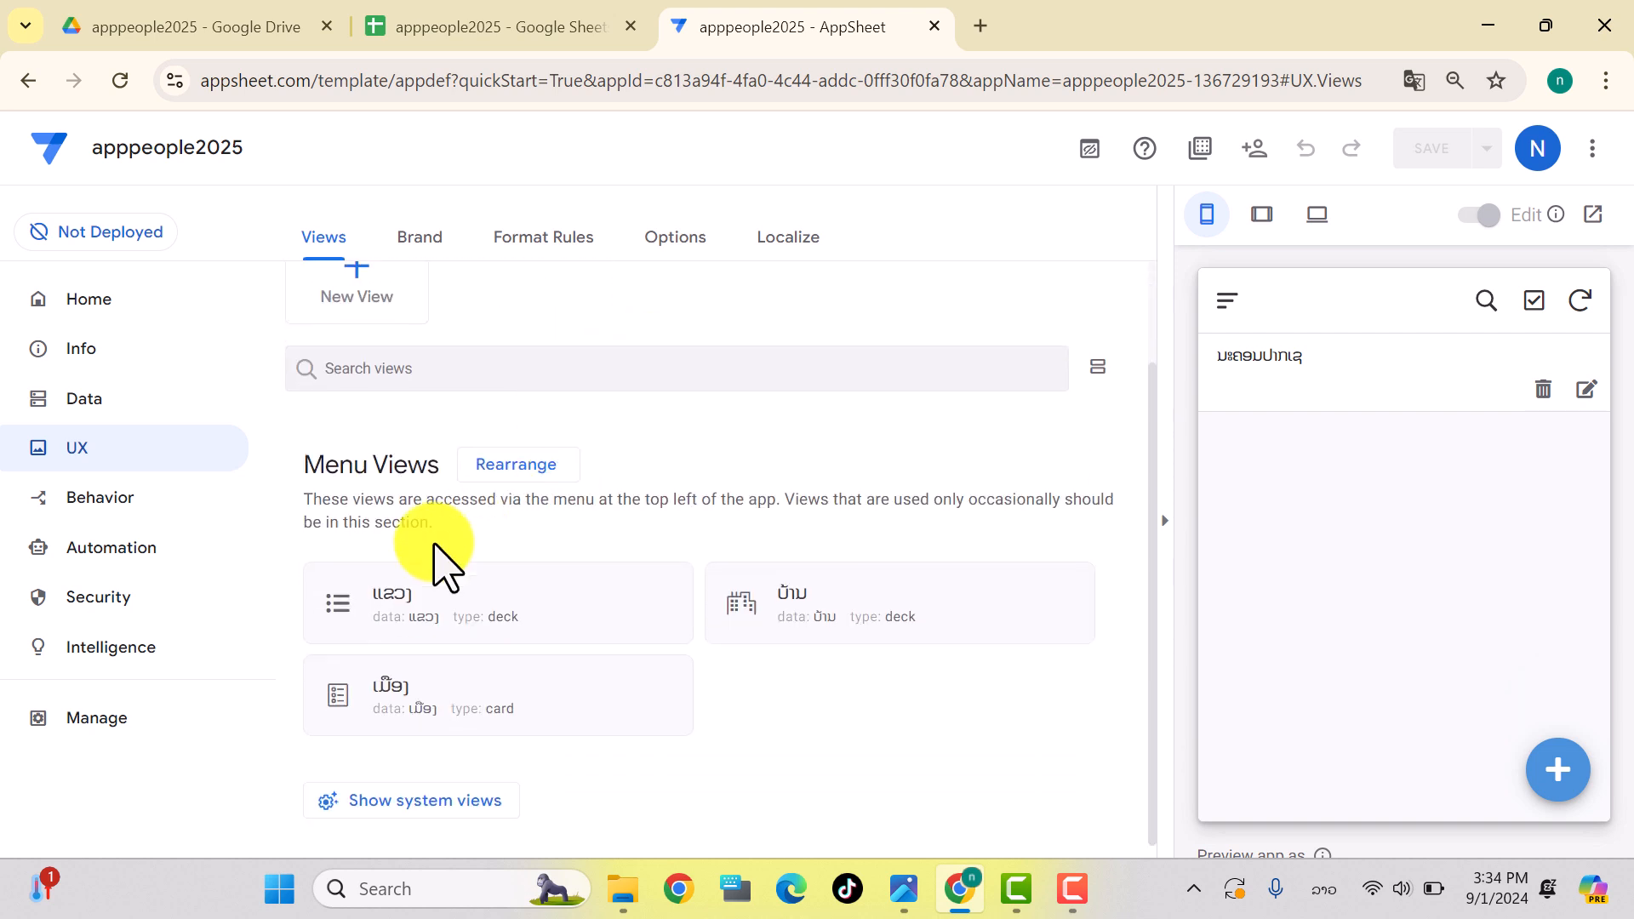
Step: Change the ແຂວງ view type from deck to table
click(345, 600)
scroll(539, 590, down, 1)
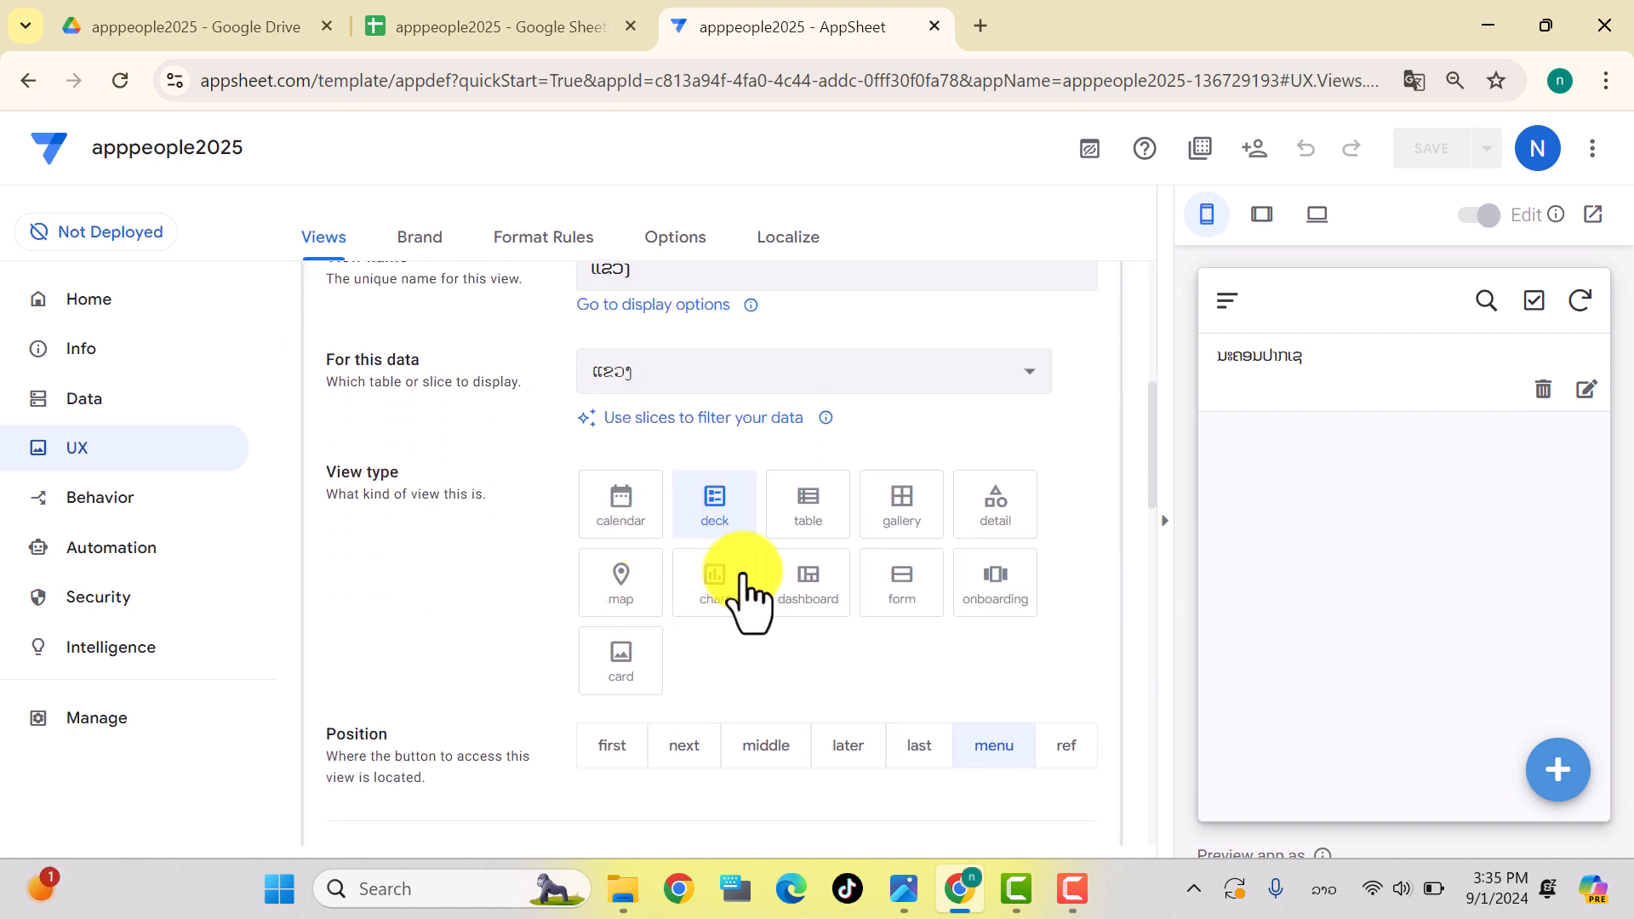
click(807, 523)
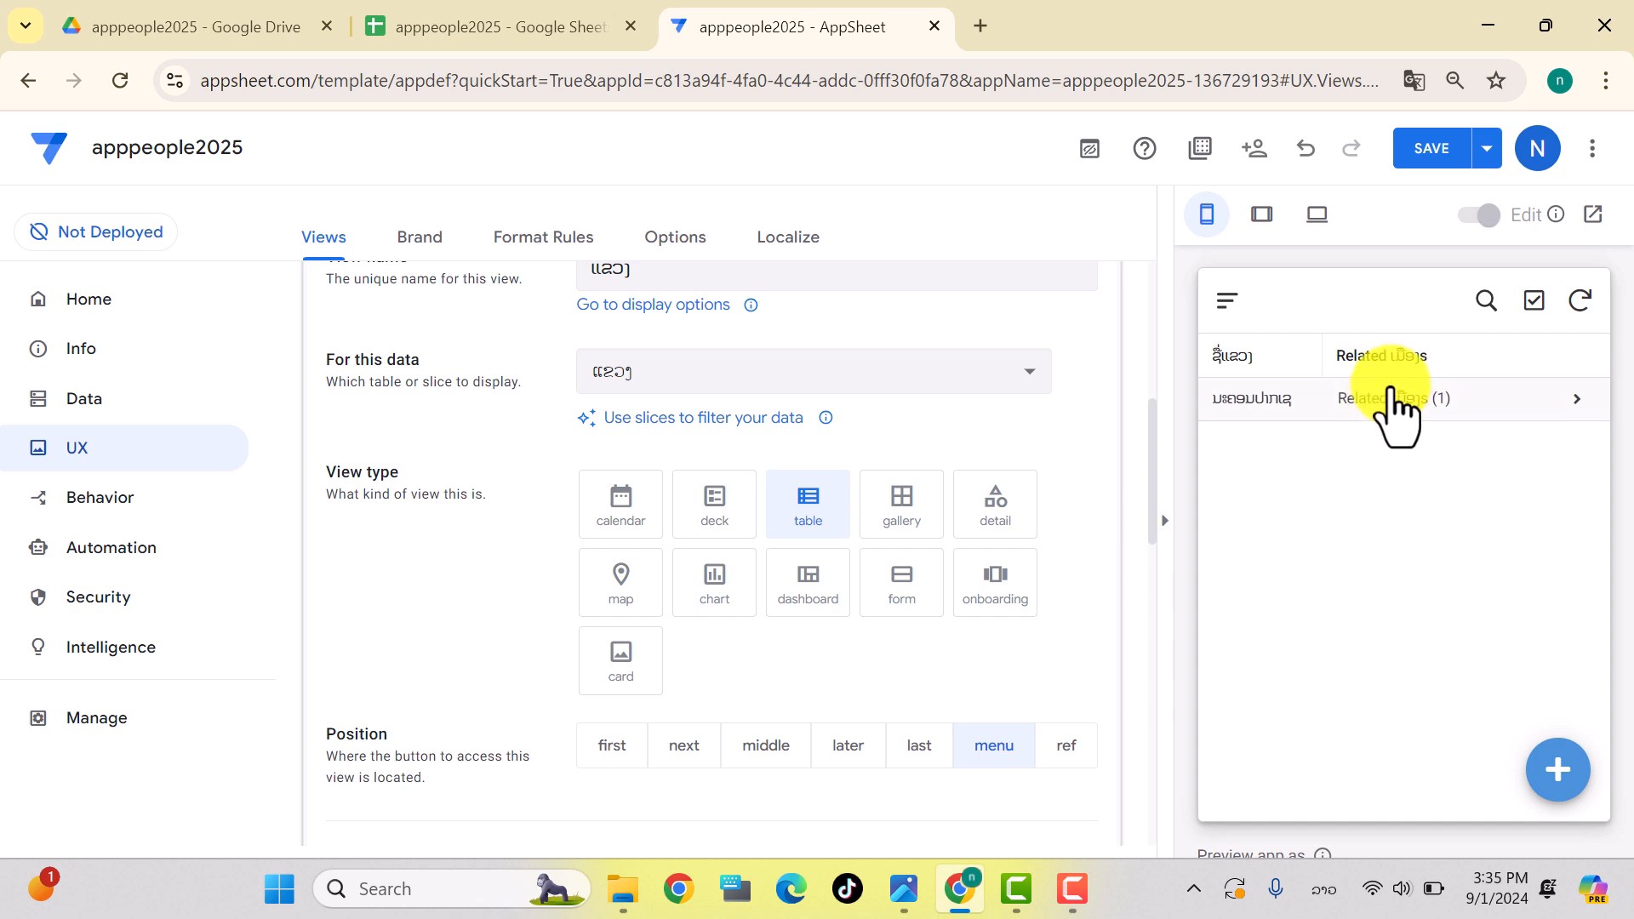
scroll(817, 451, up, 3)
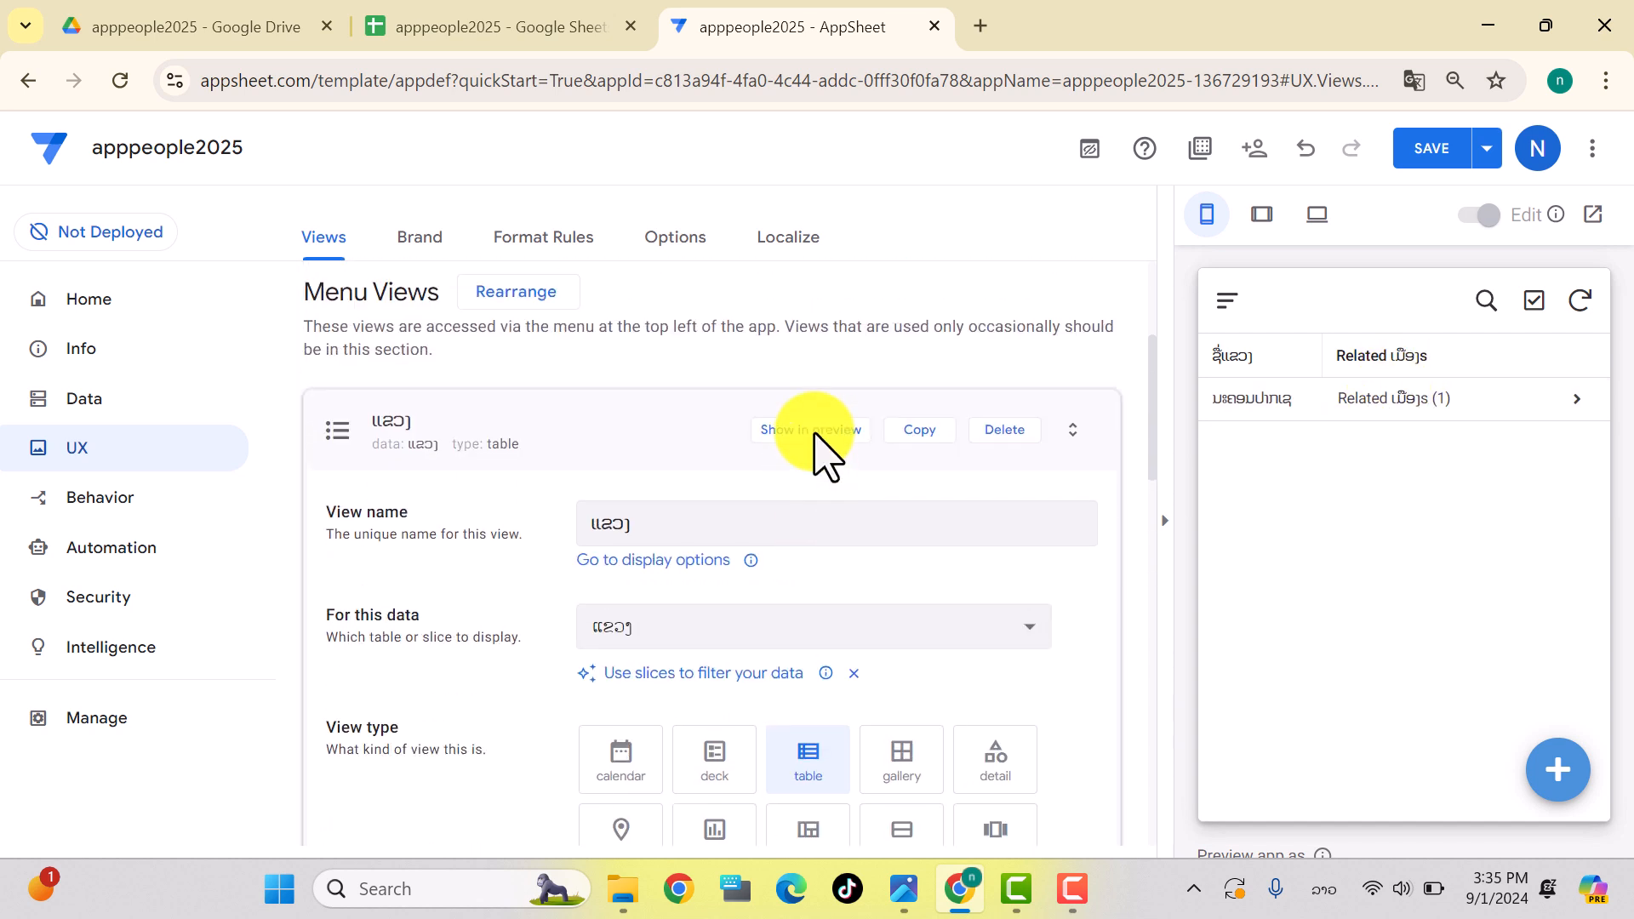
click(349, 452)
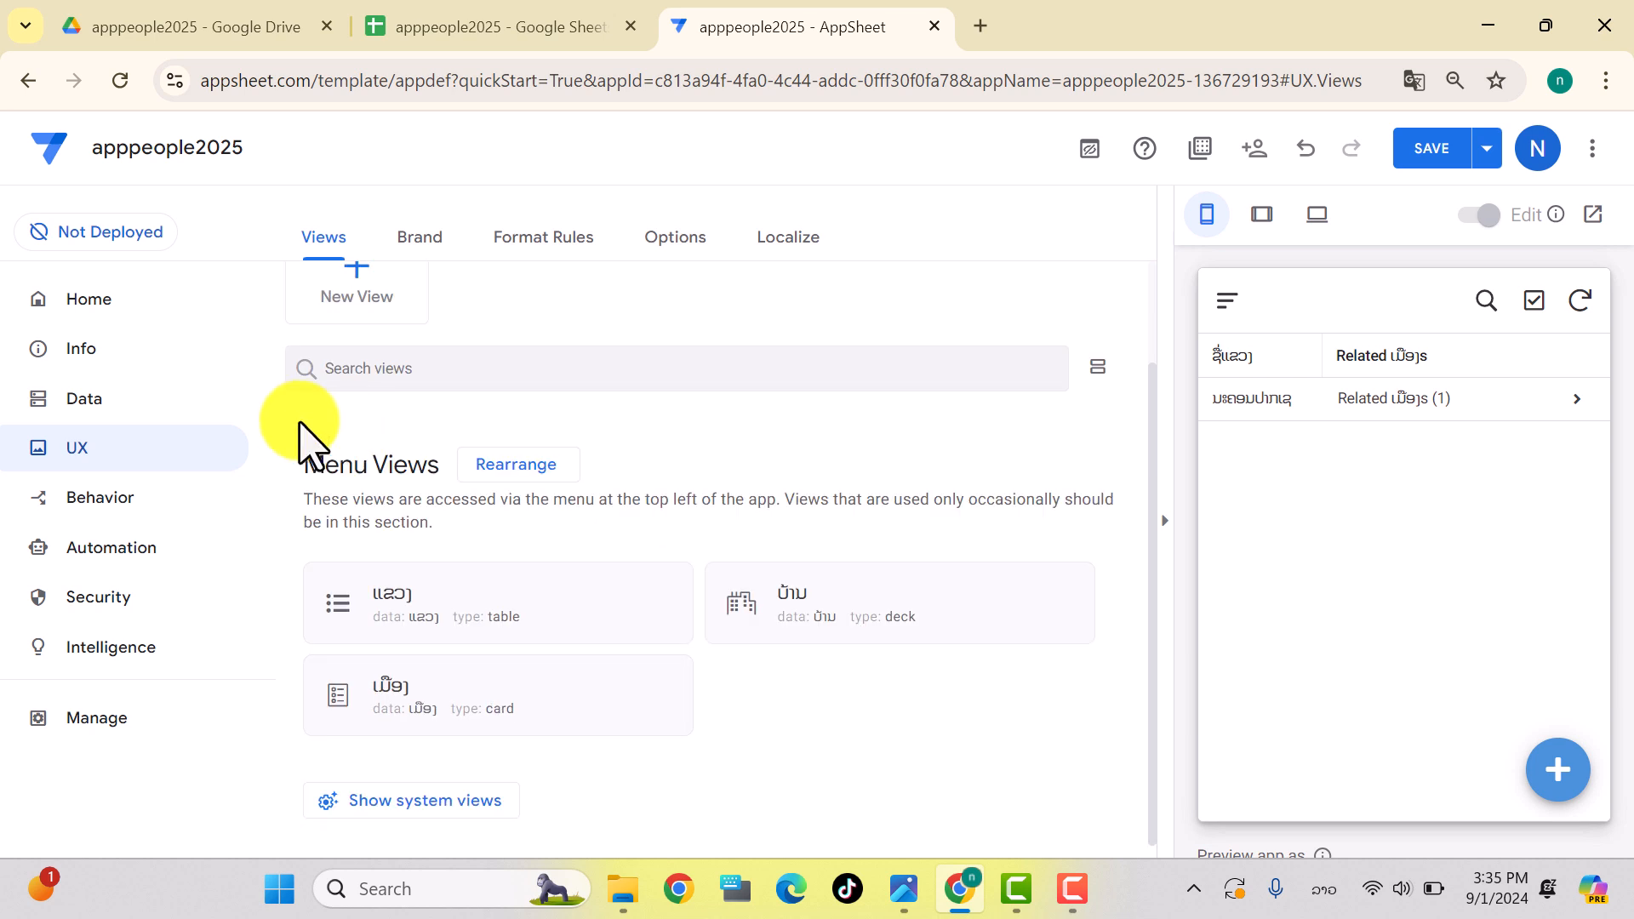
click(95, 411)
Step: Hide the Related ເມືອງs column in the ແຂວງ table and save
click(316, 722)
click(318, 620)
scroll(625, 512, down, 3)
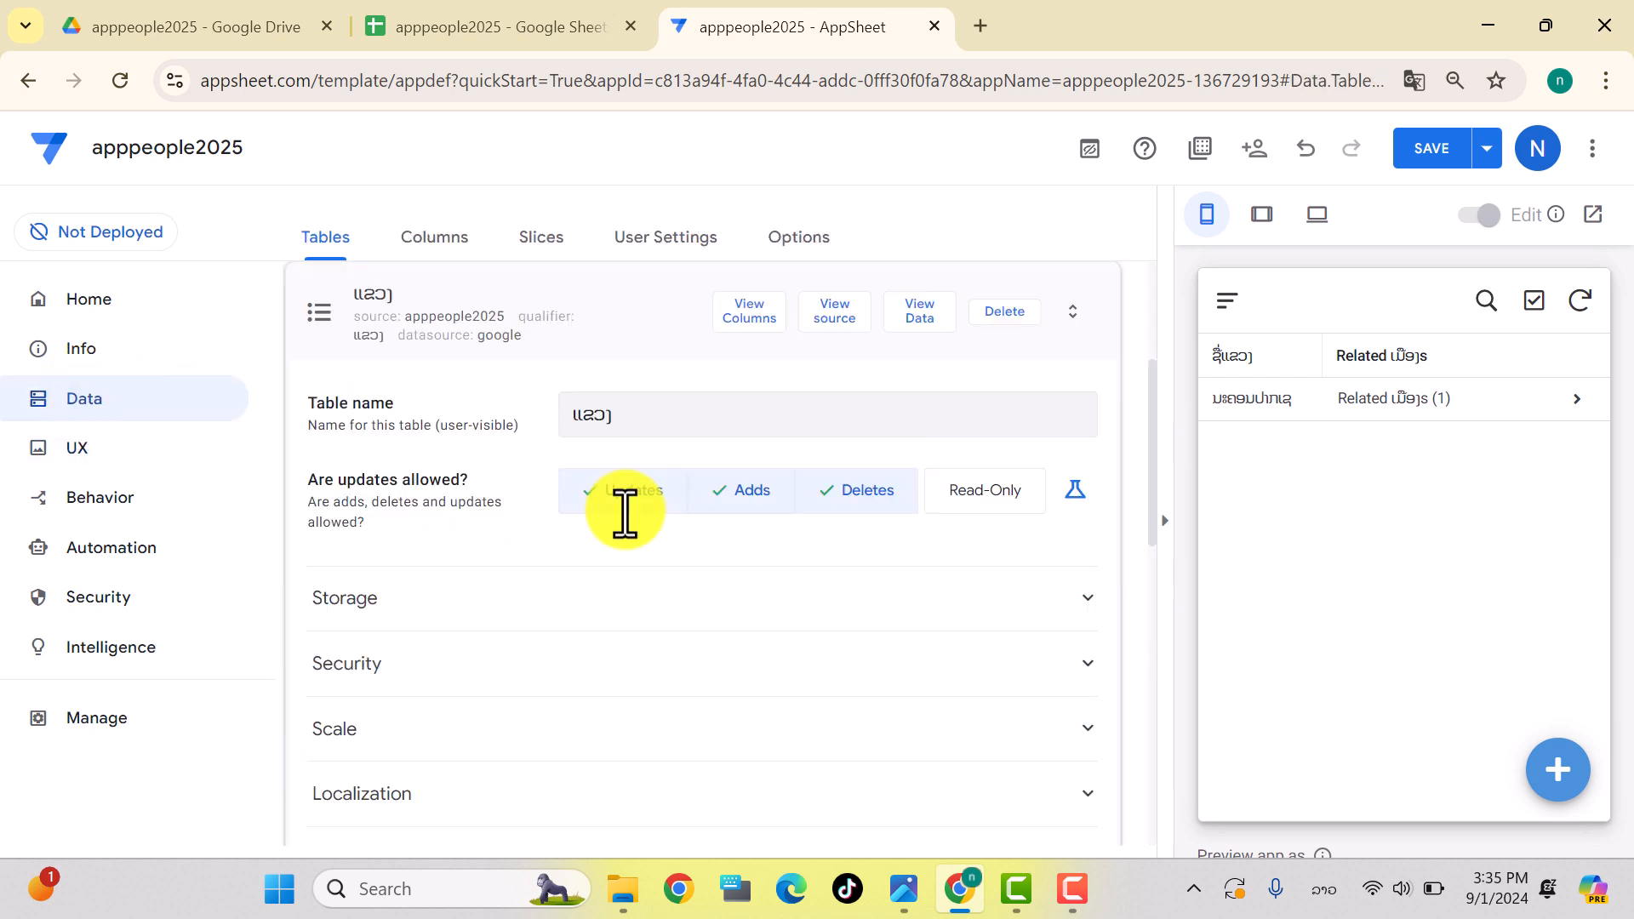
click(752, 317)
click(466, 673)
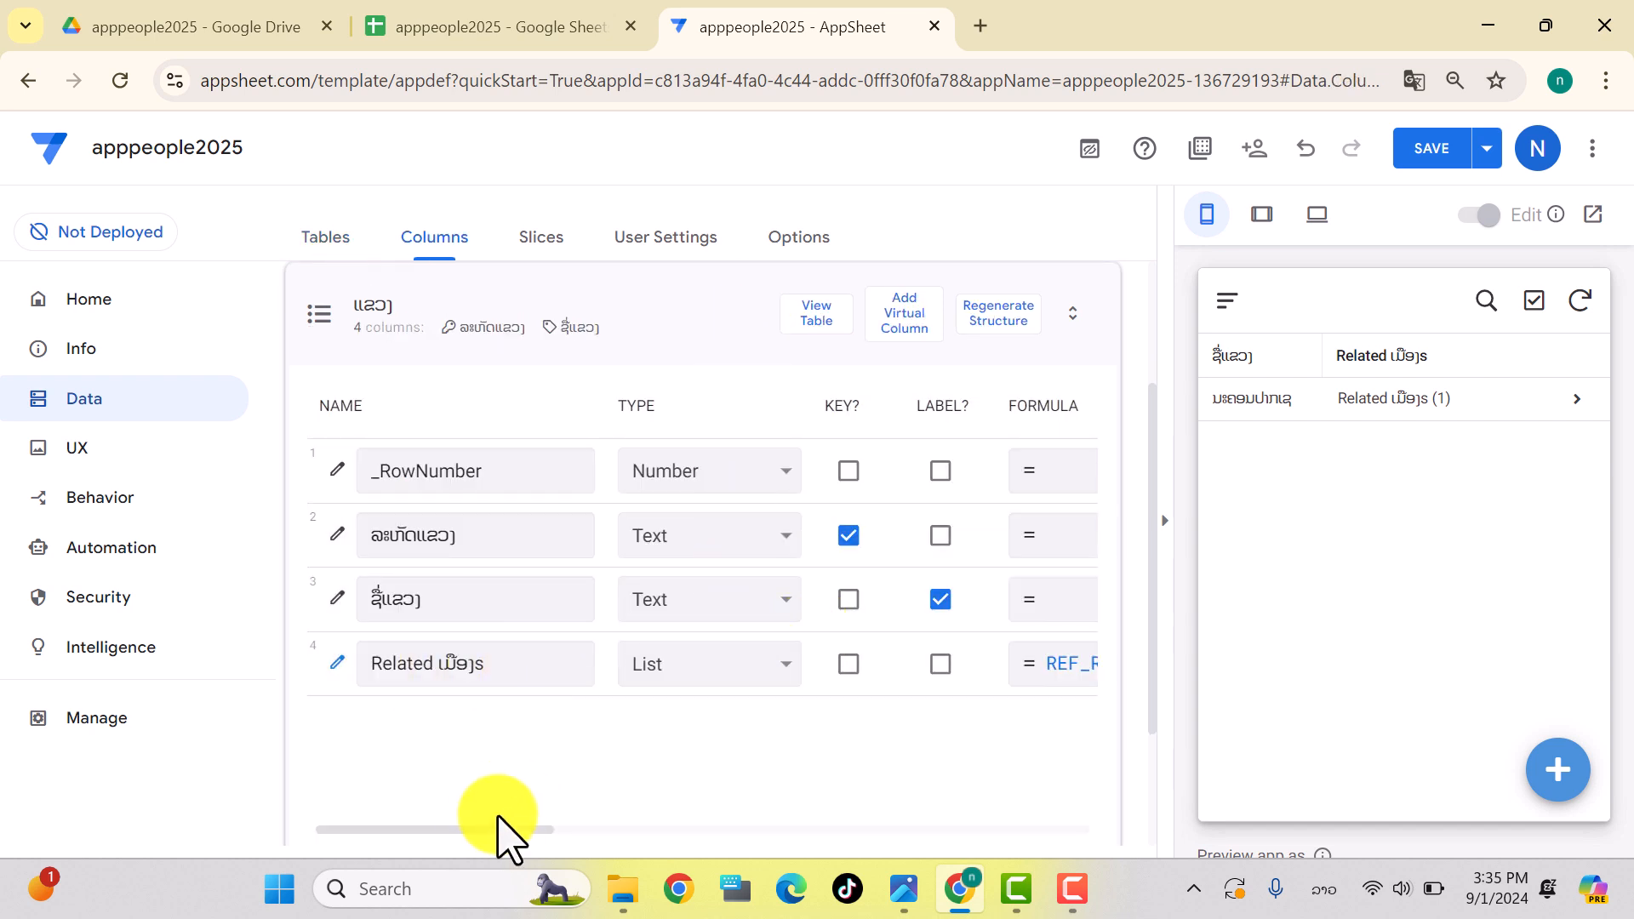
drag(519, 830, 690, 830)
click(802, 666)
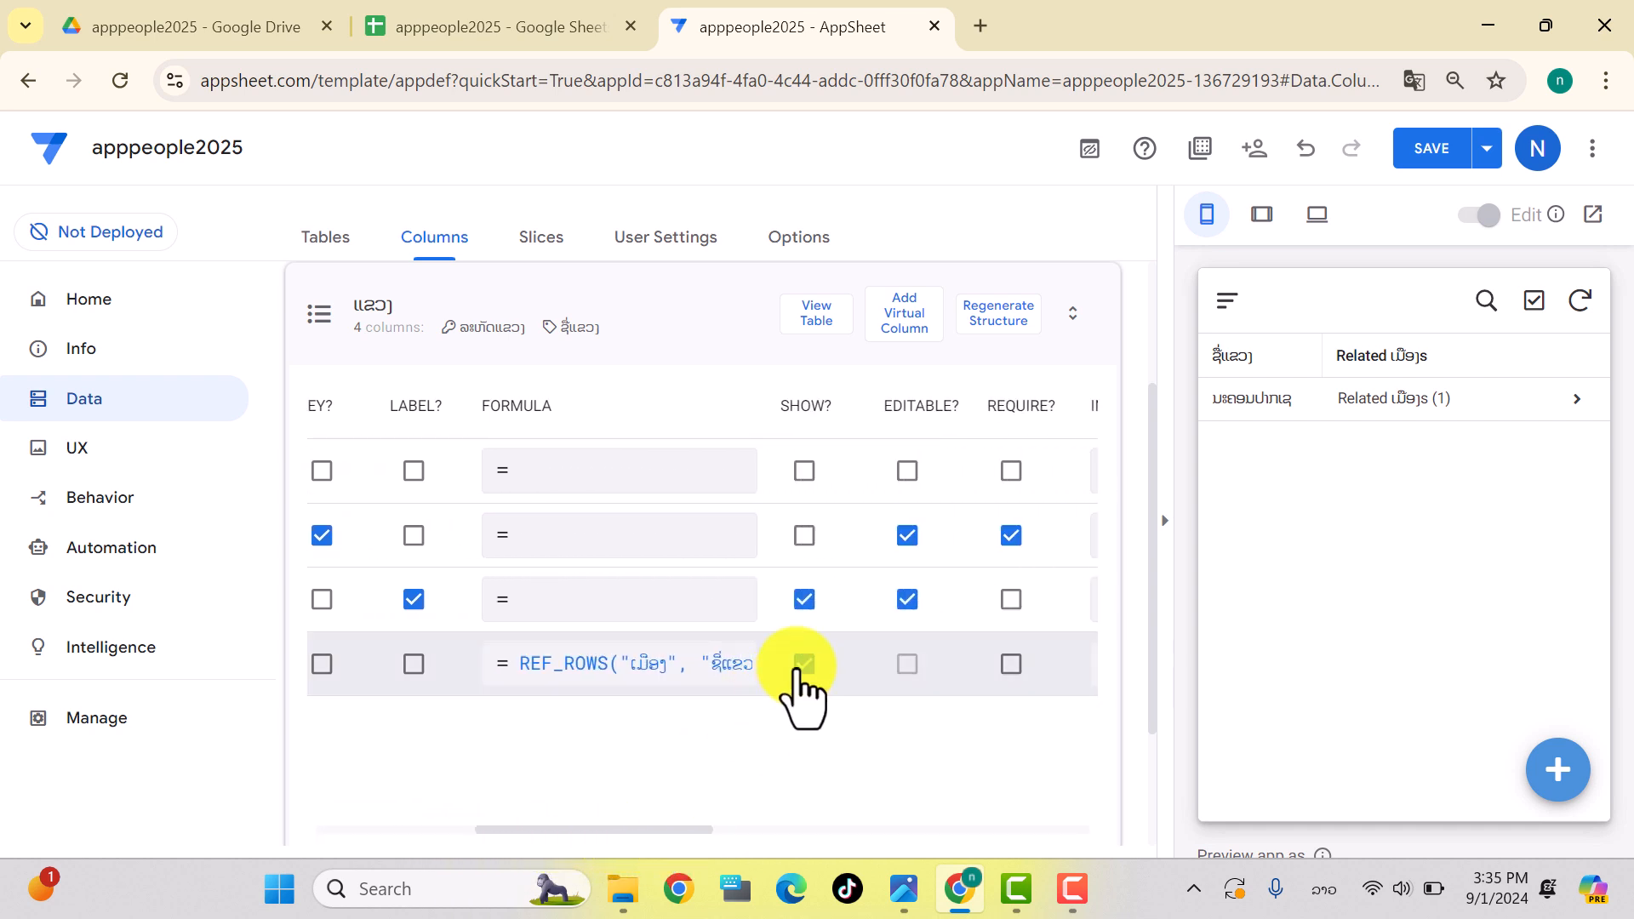
click(1425, 155)
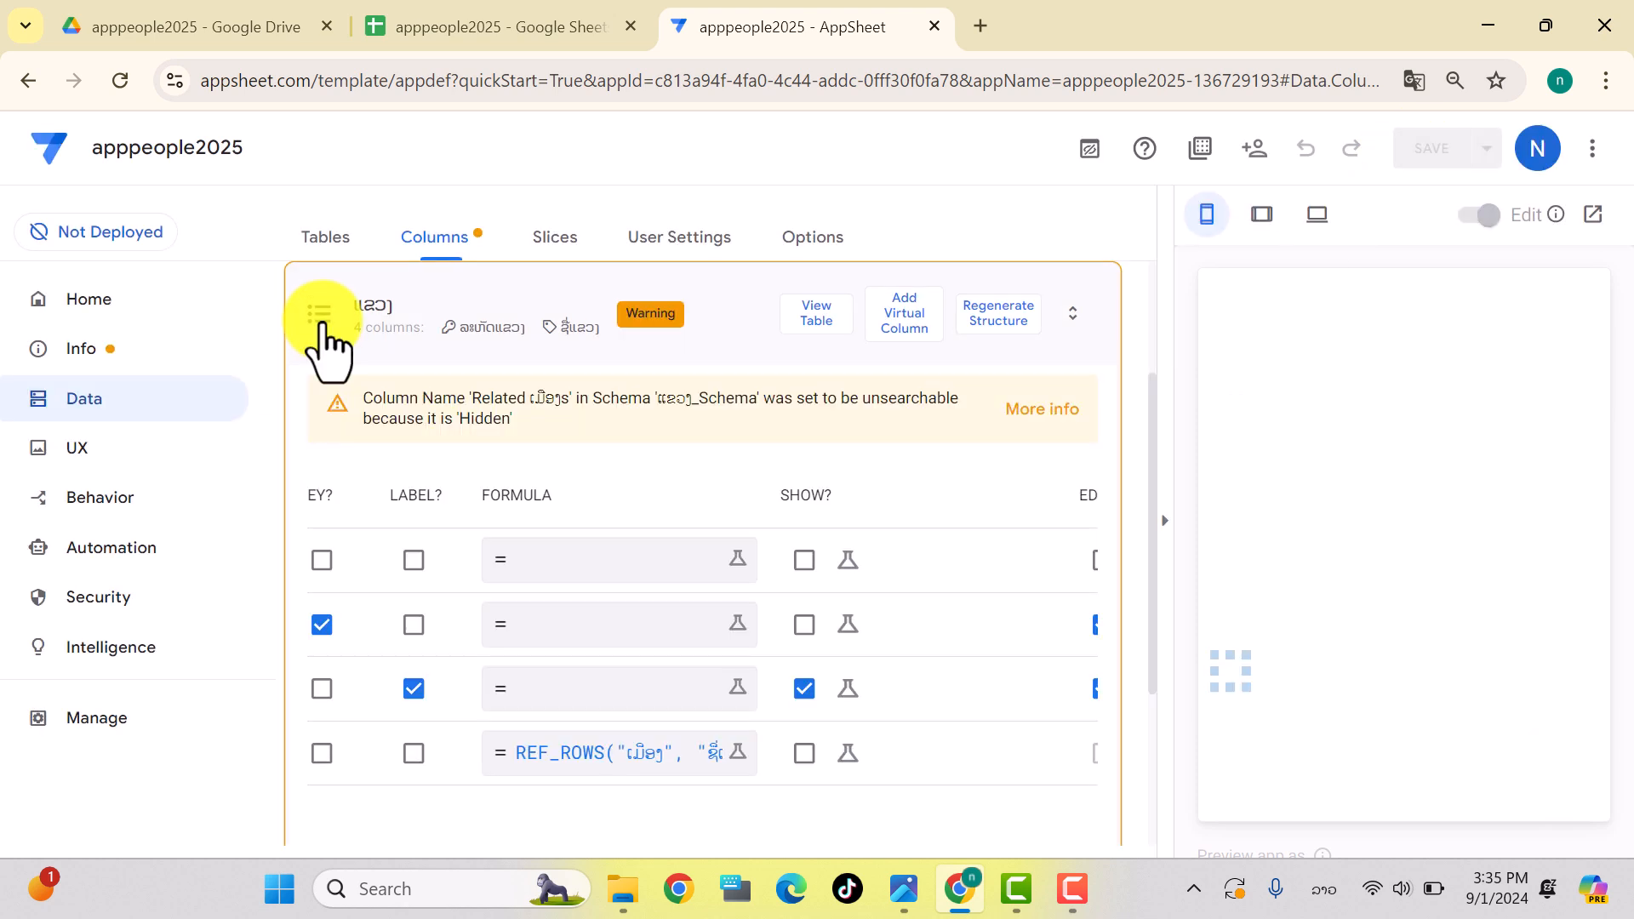
Step: Hide the Related ບ້ານs column in the ເມືອງ table and save
click(323, 325)
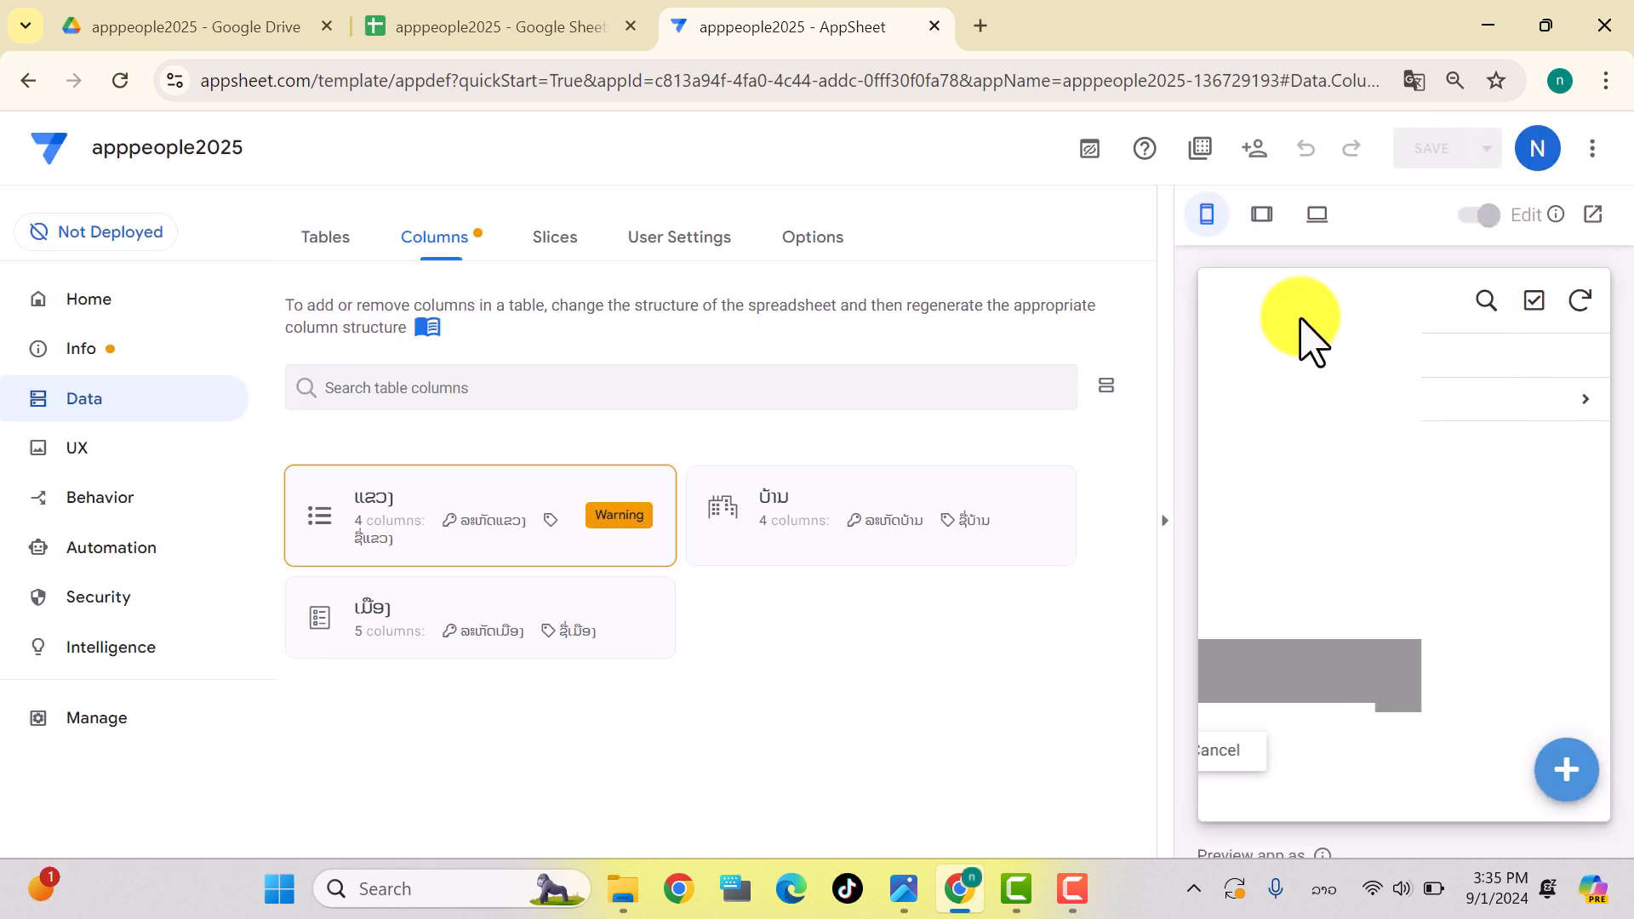
click(722, 536)
scroll(851, 669, down, 2)
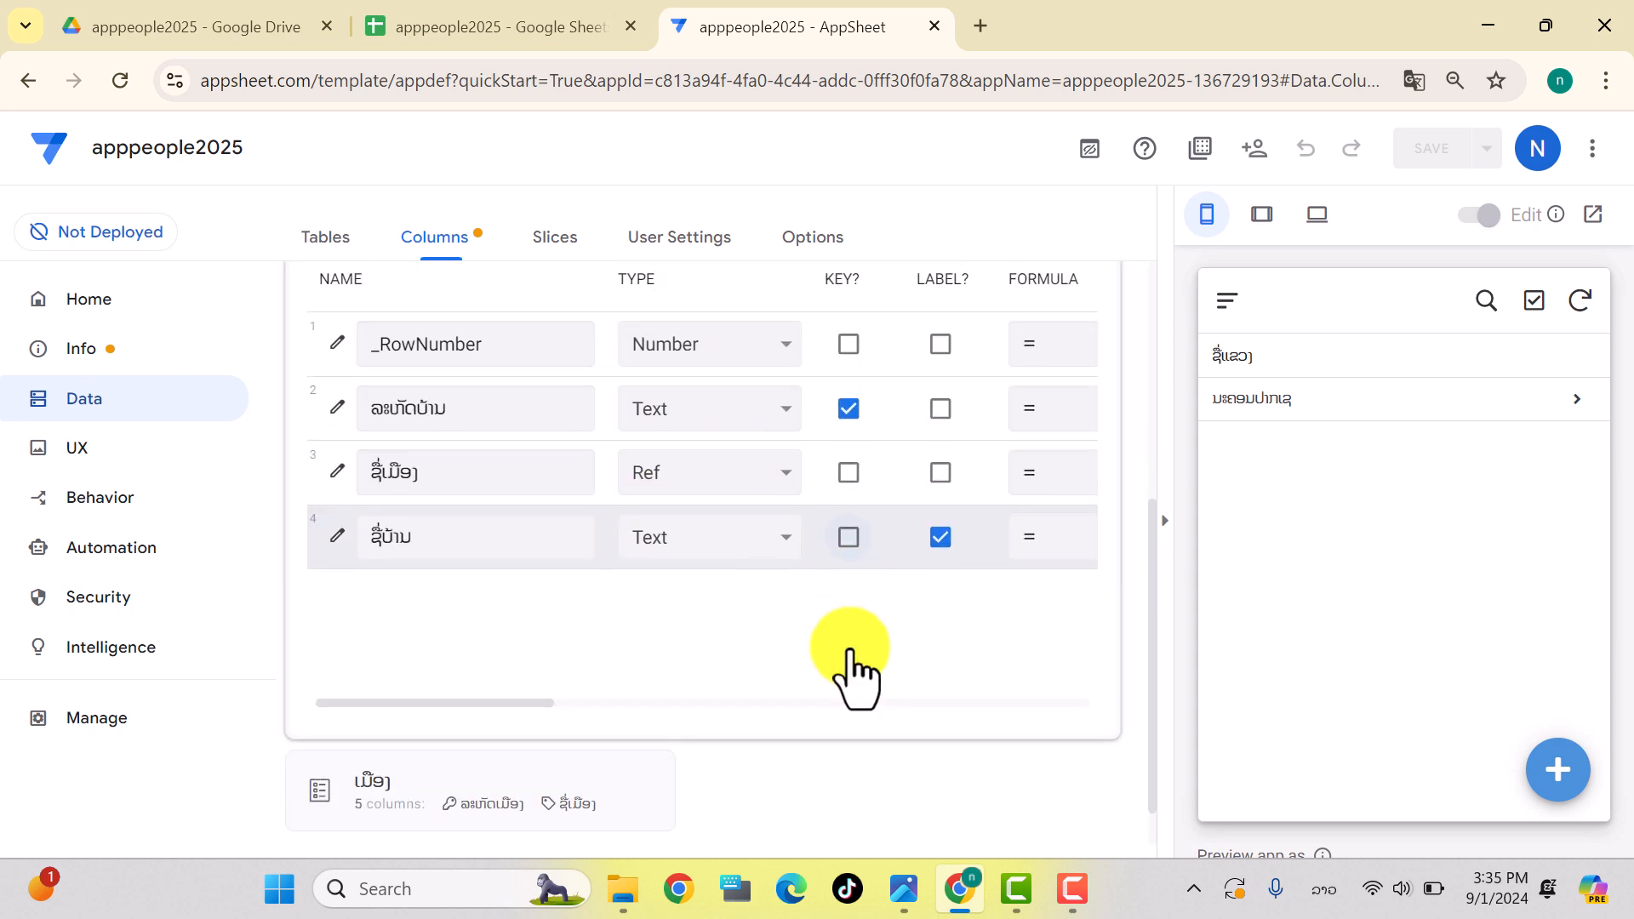
scroll(457, 390, up, 2)
click(322, 317)
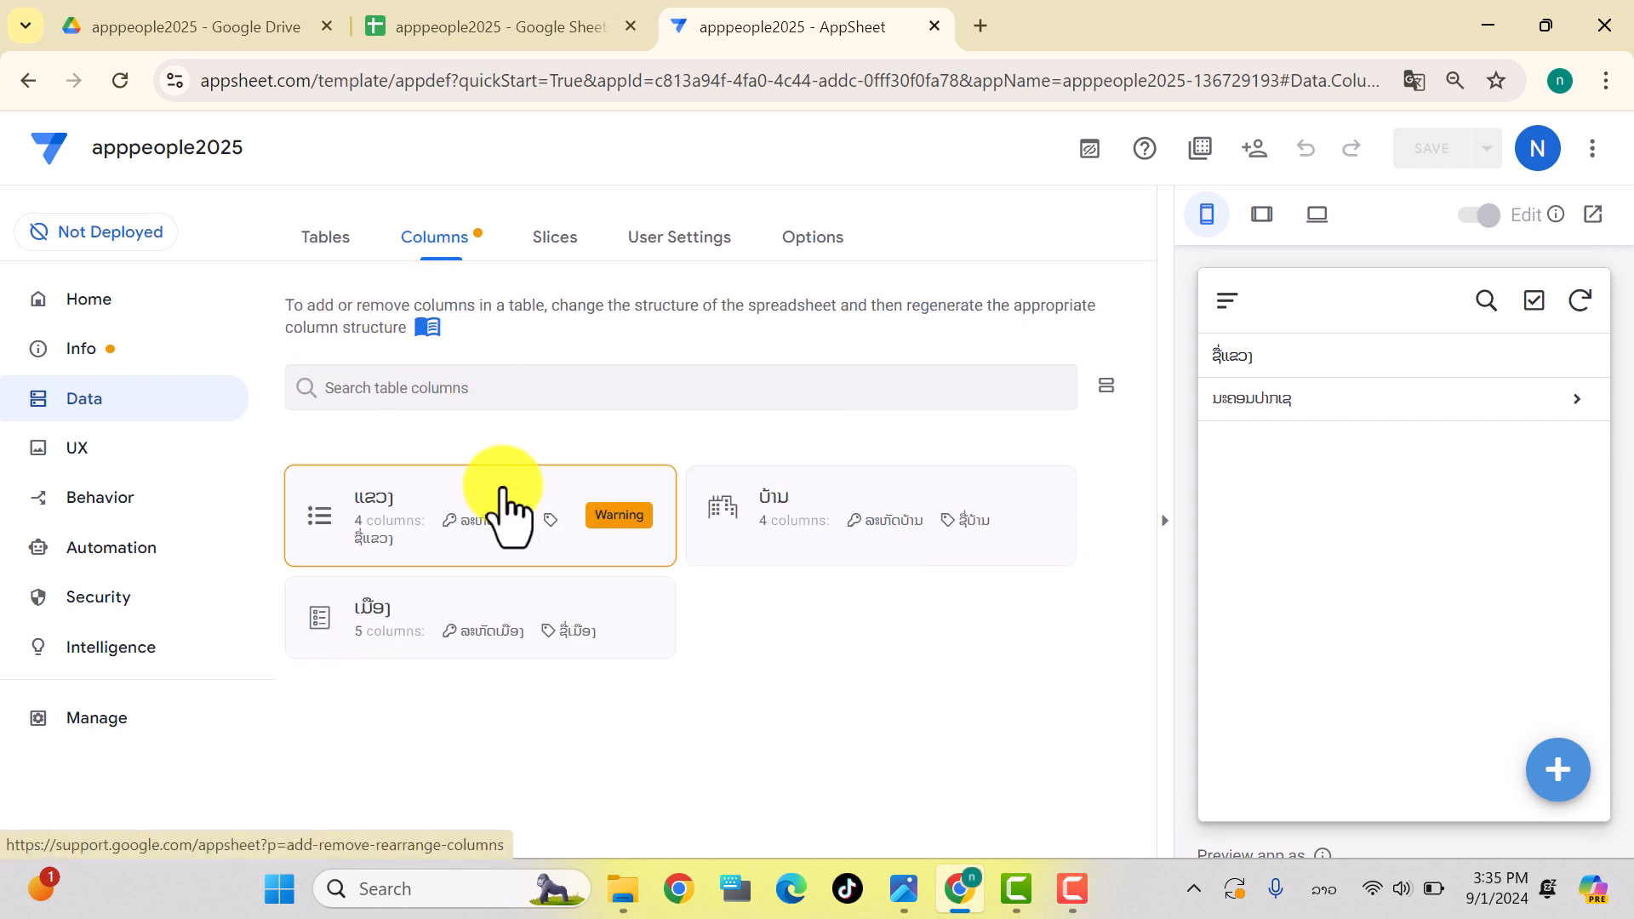
click(339, 626)
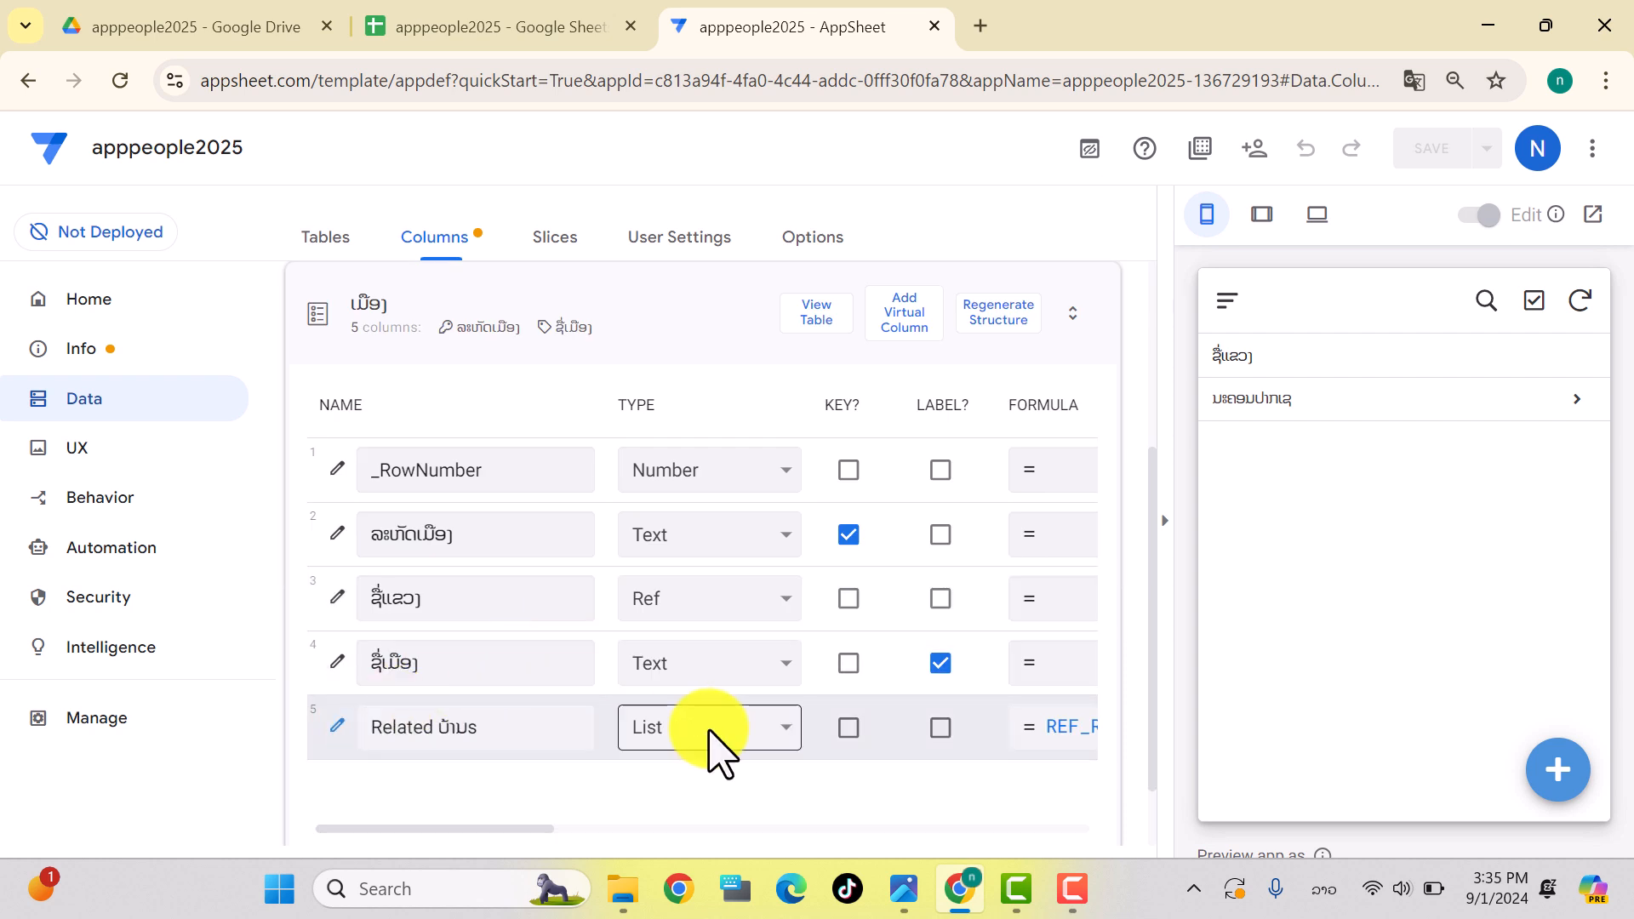
drag(507, 830, 687, 838)
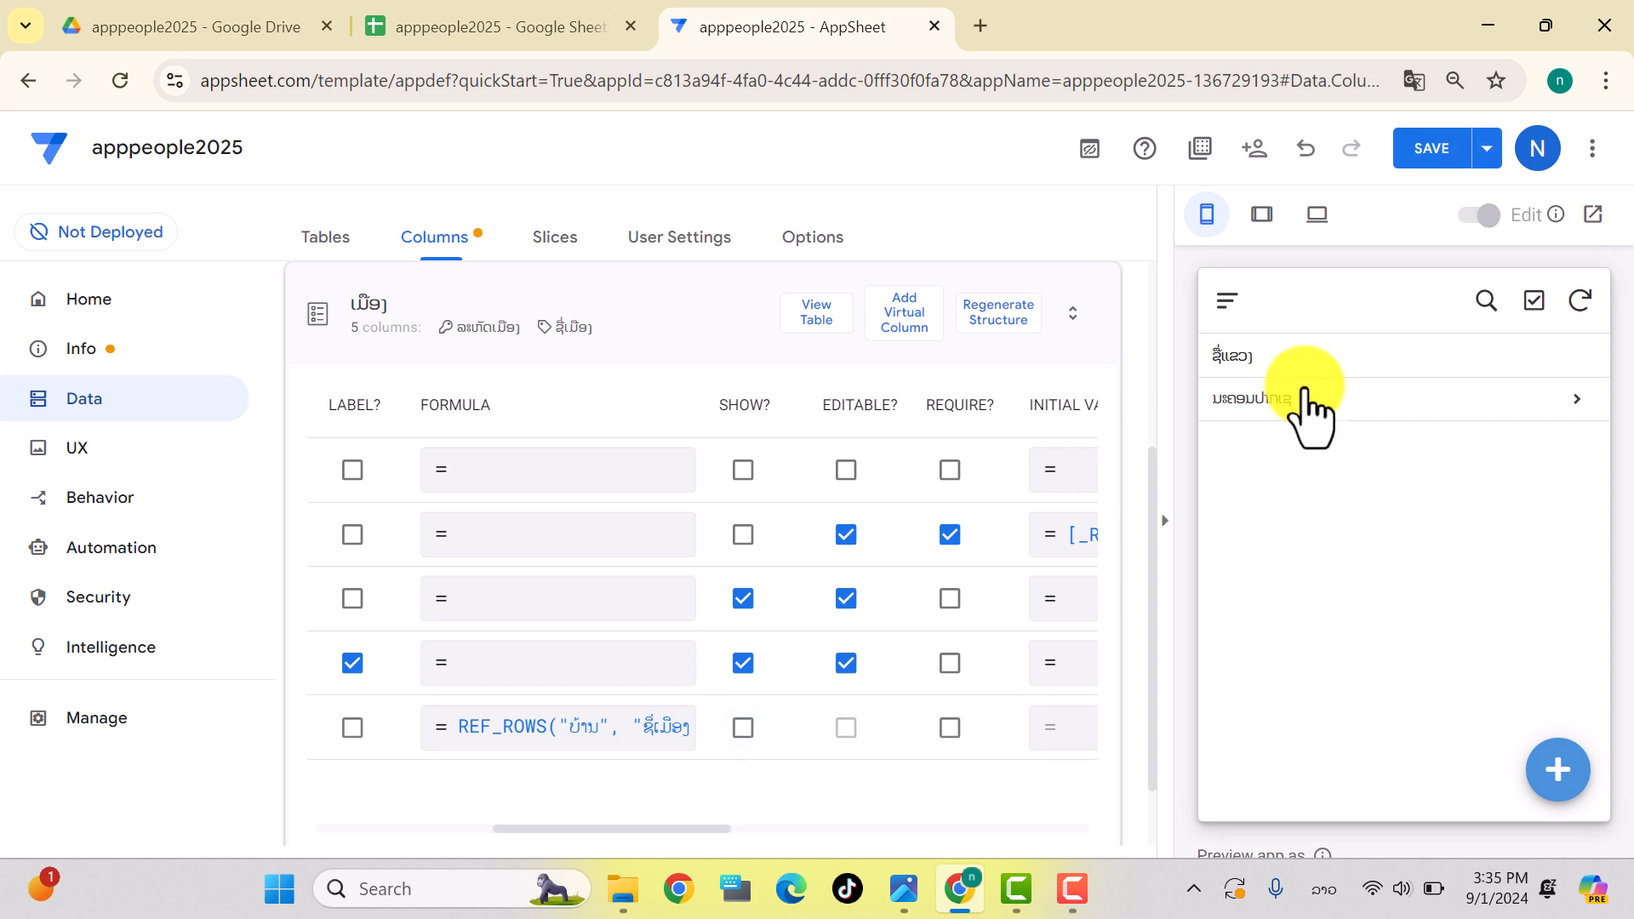
click(1423, 151)
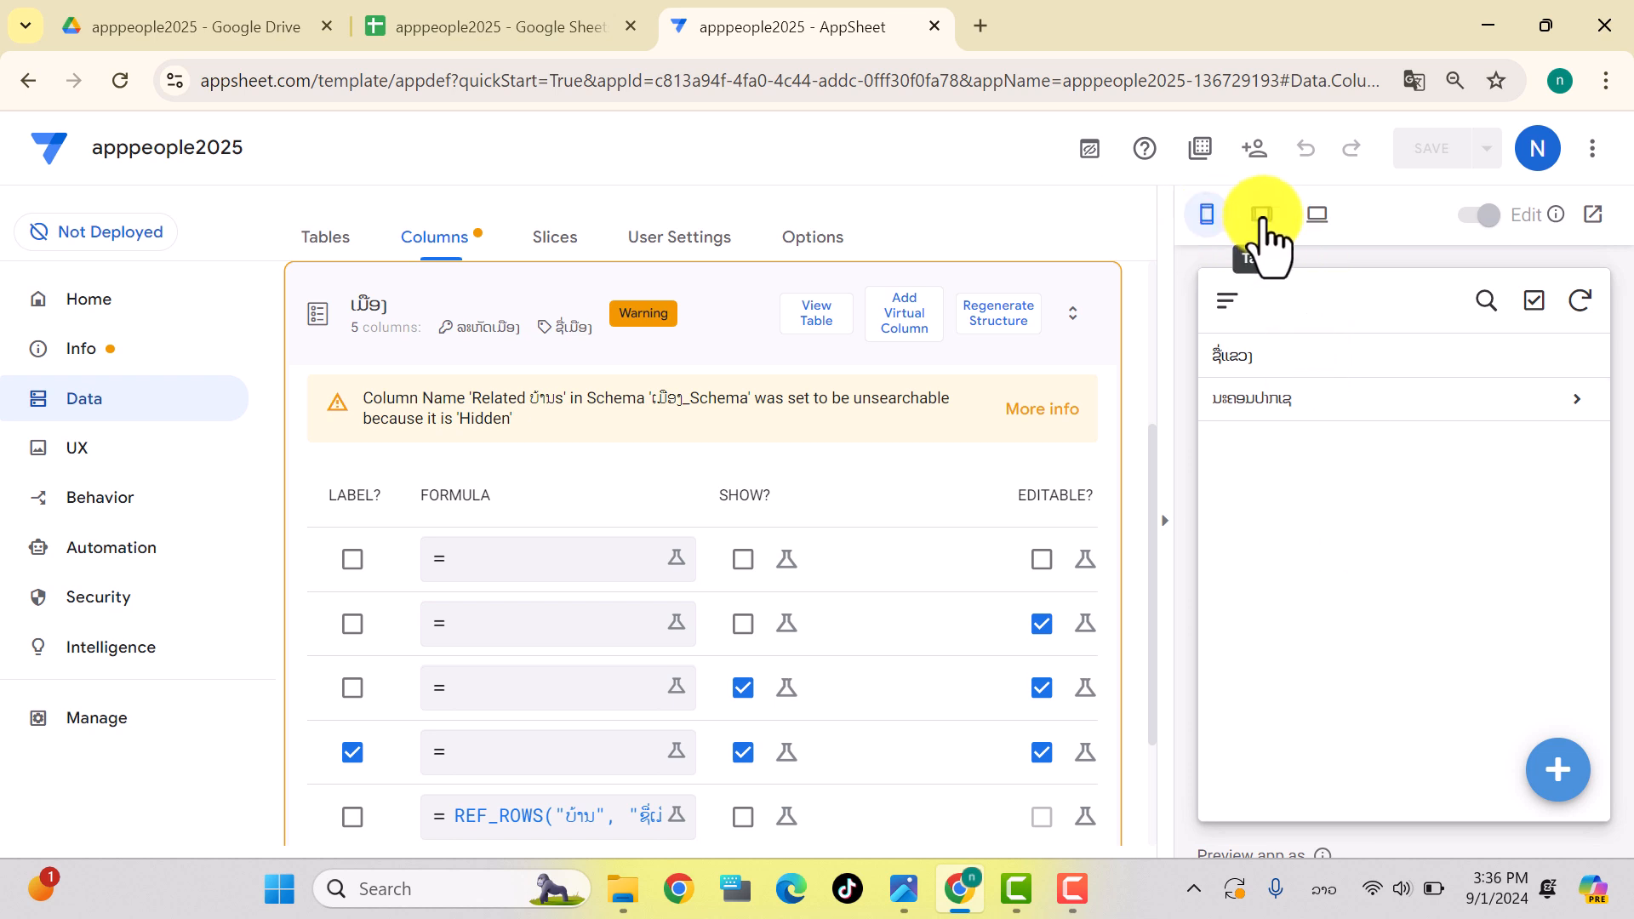
Step: Preview the app at tablet, then desktop size, check its side menu, and return the editor preview to mobile
click(1263, 223)
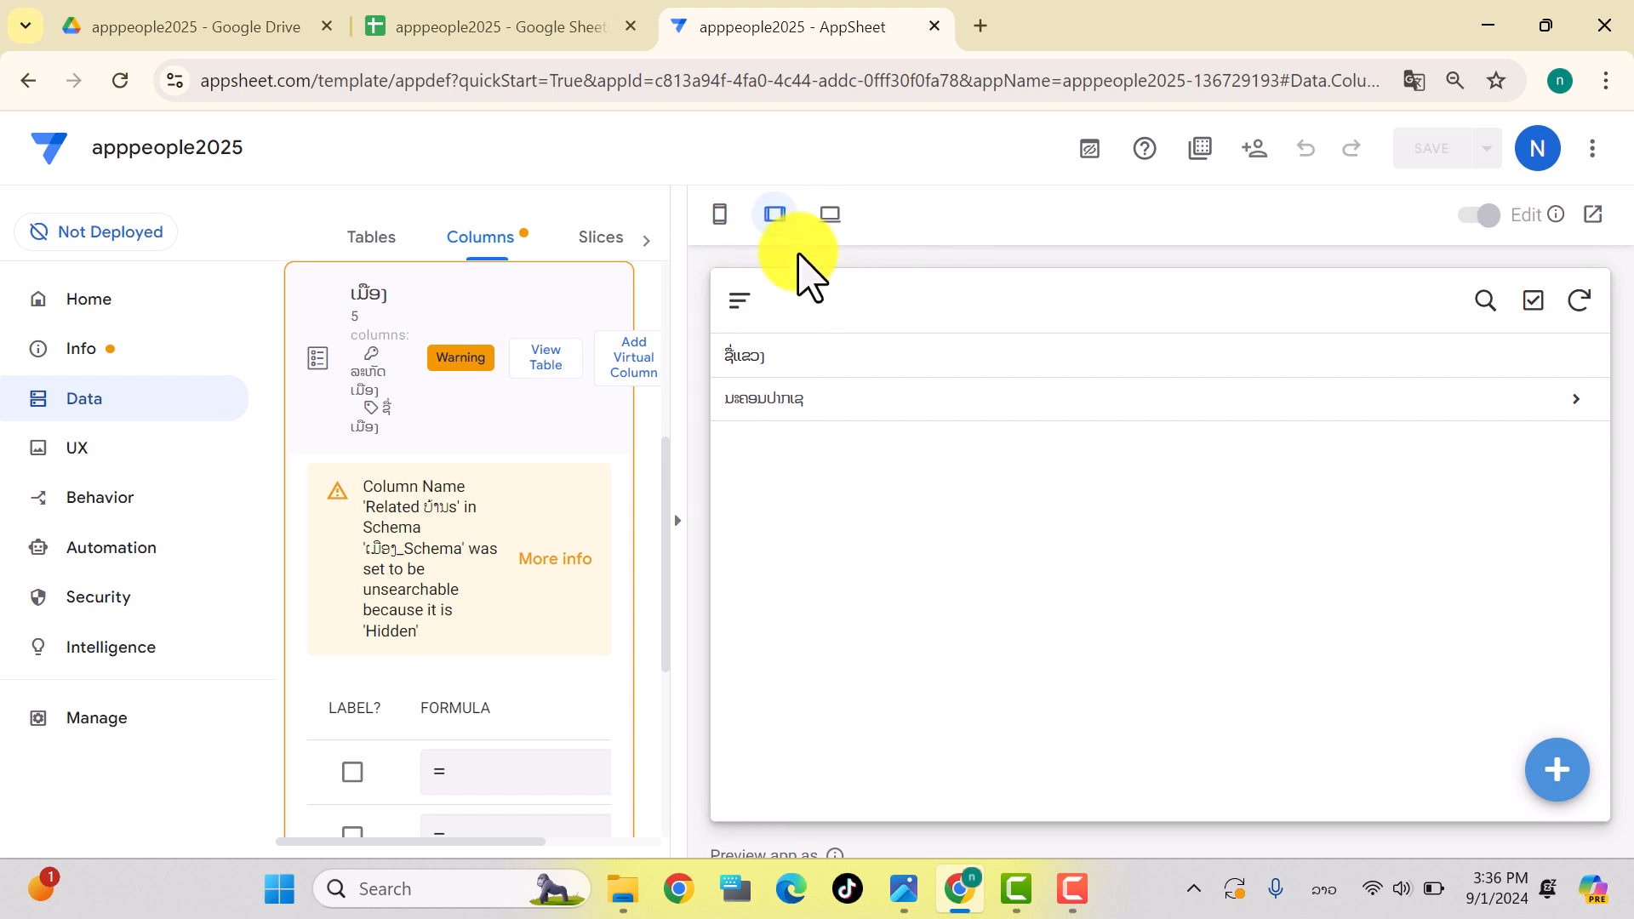
click(830, 238)
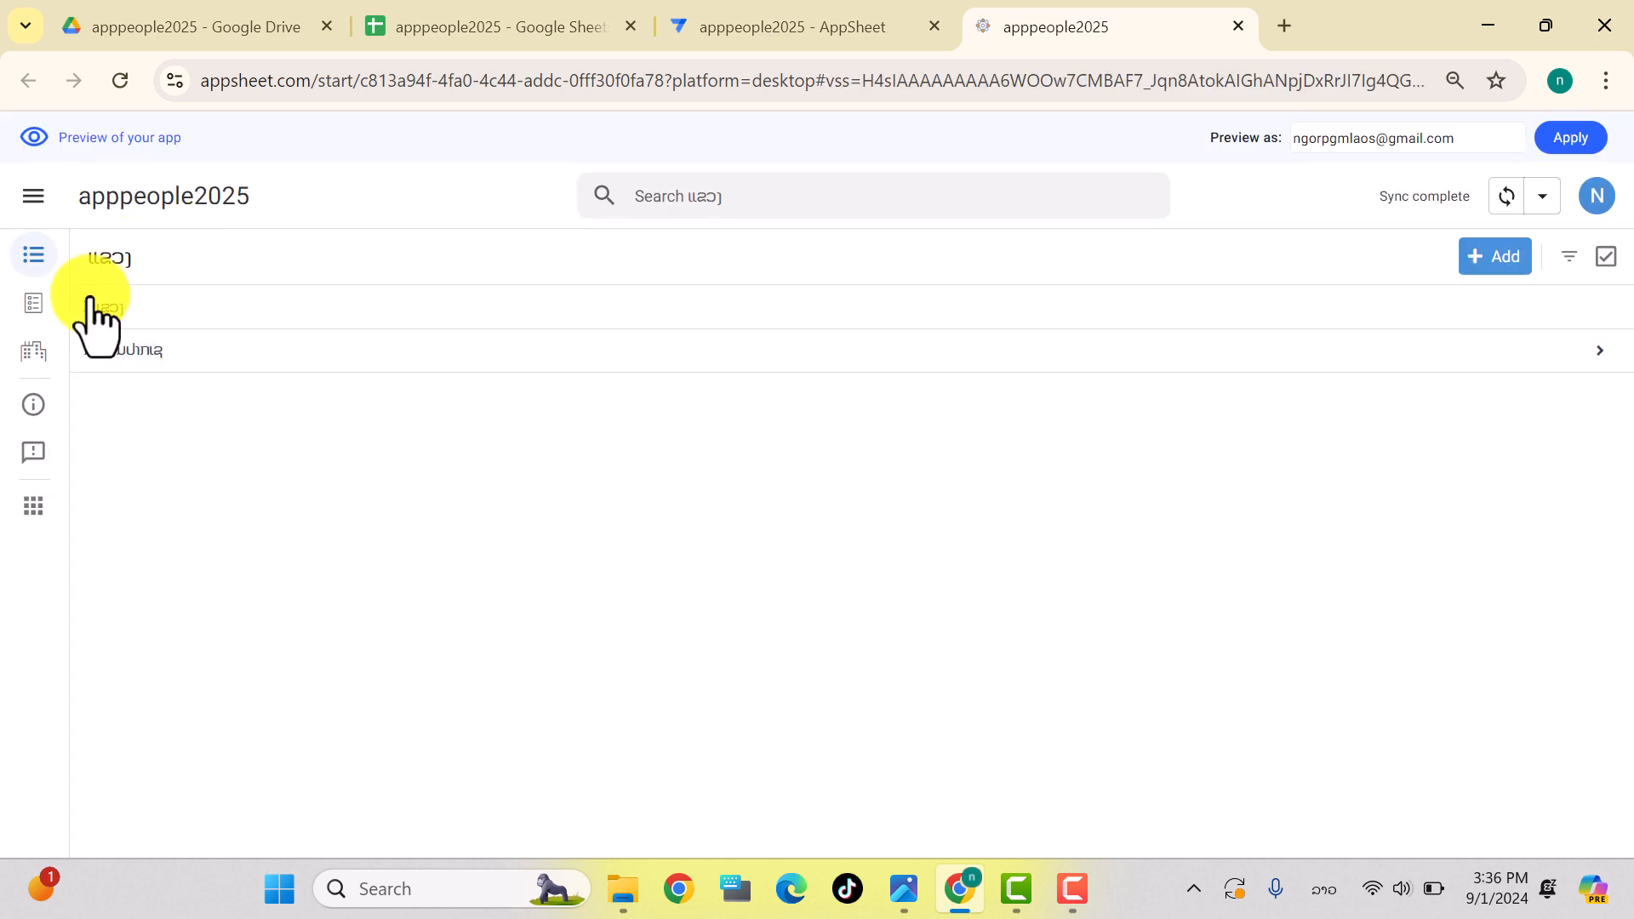
click(32, 200)
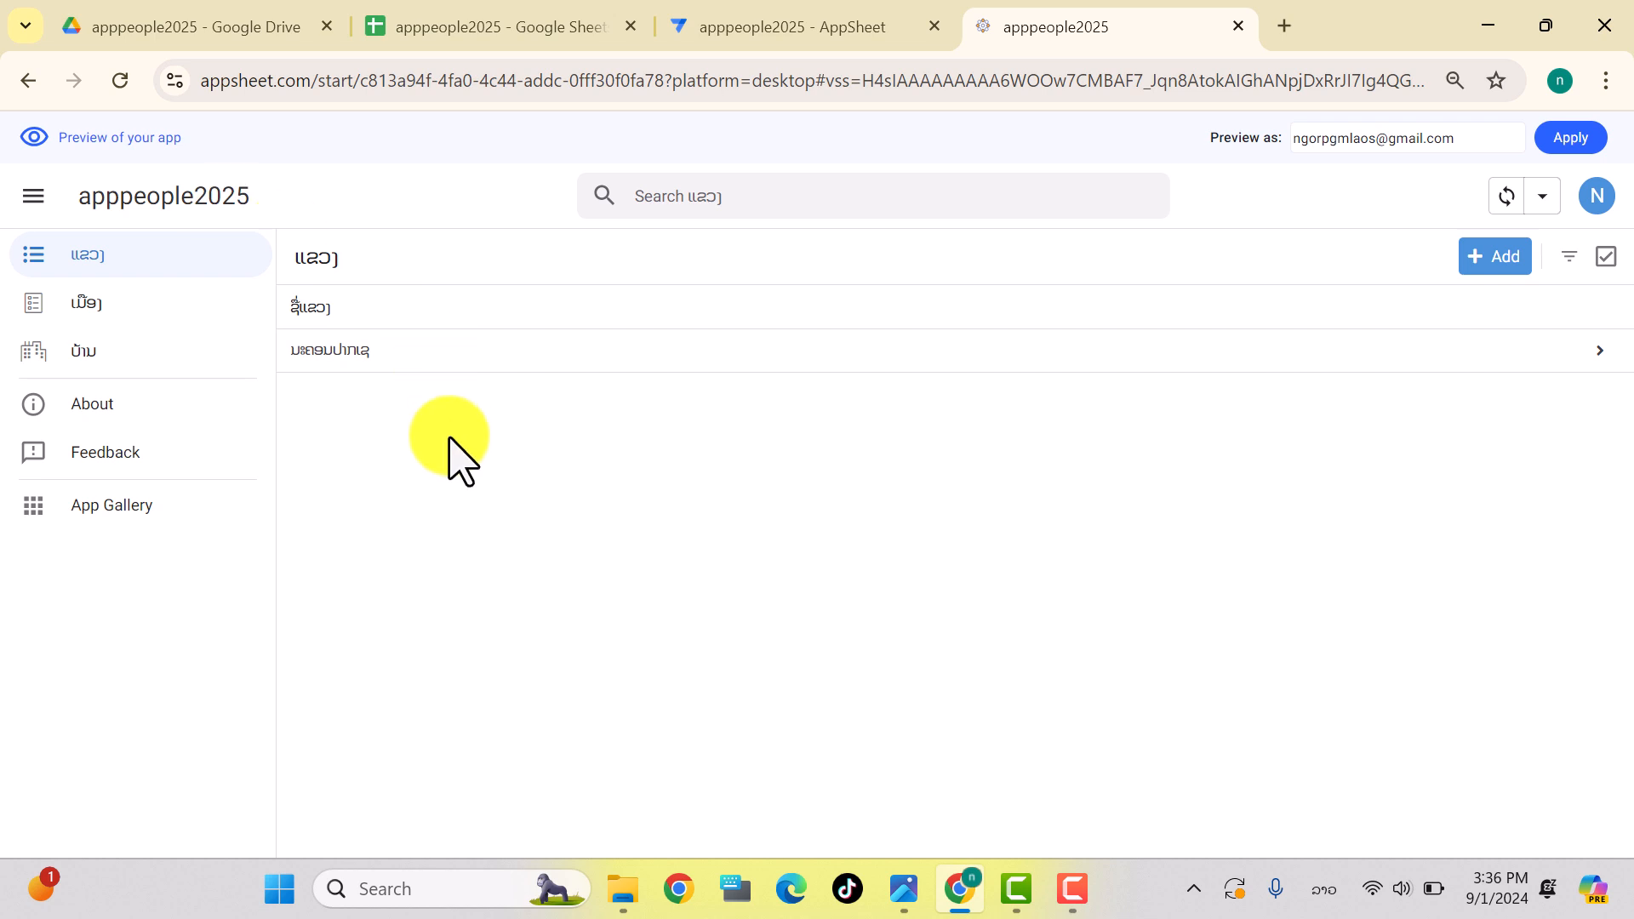
click(790, 32)
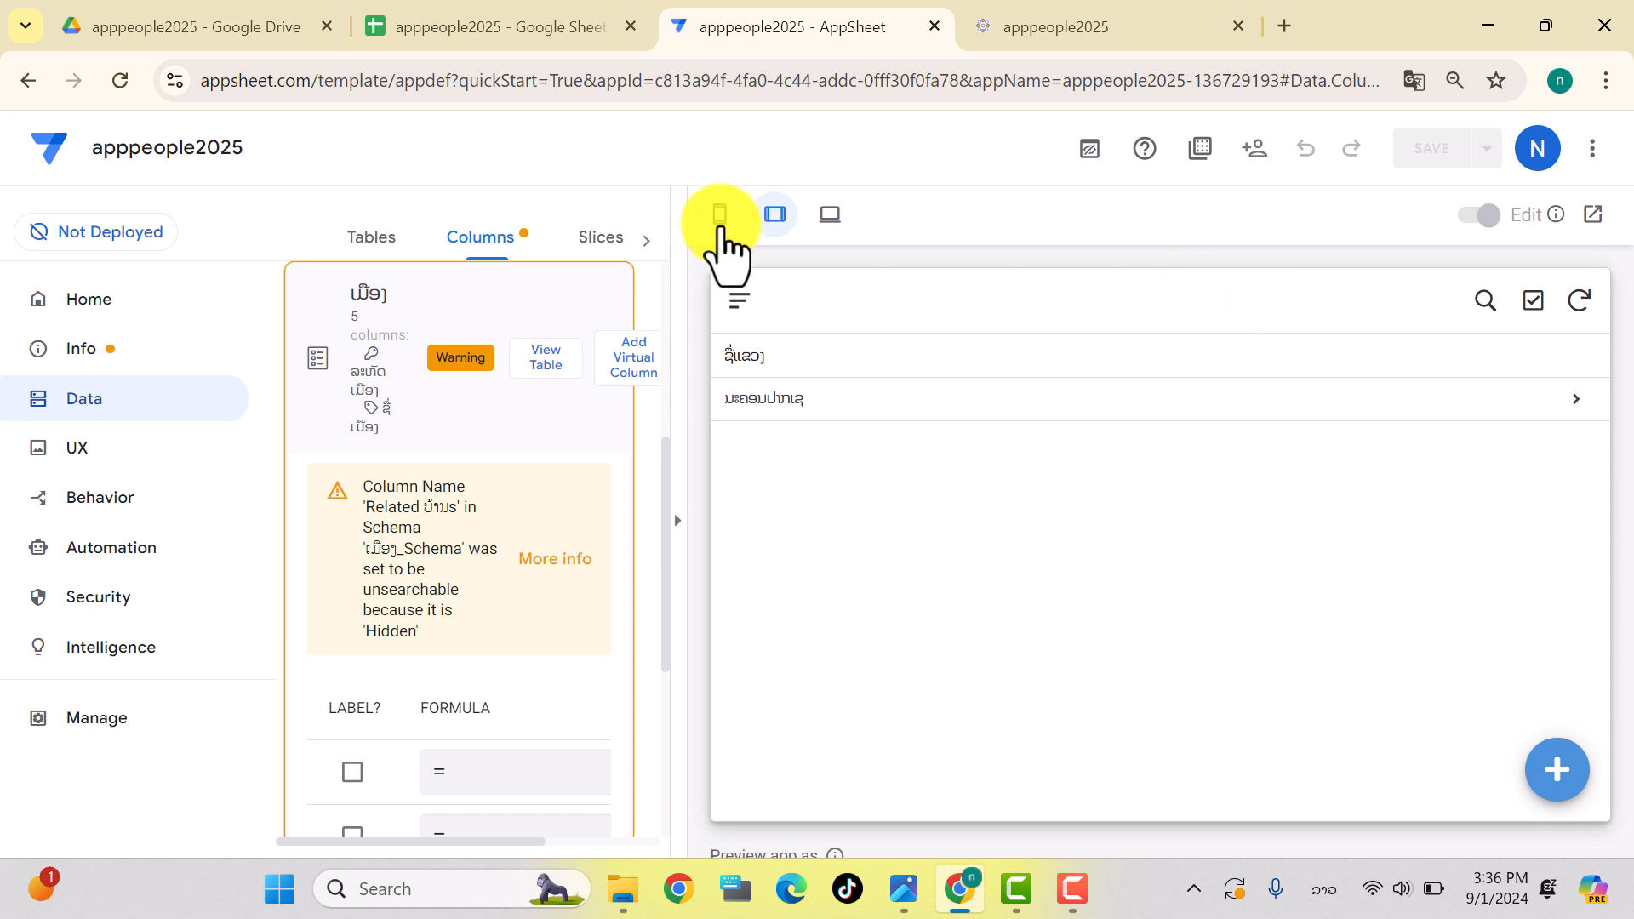
click(719, 218)
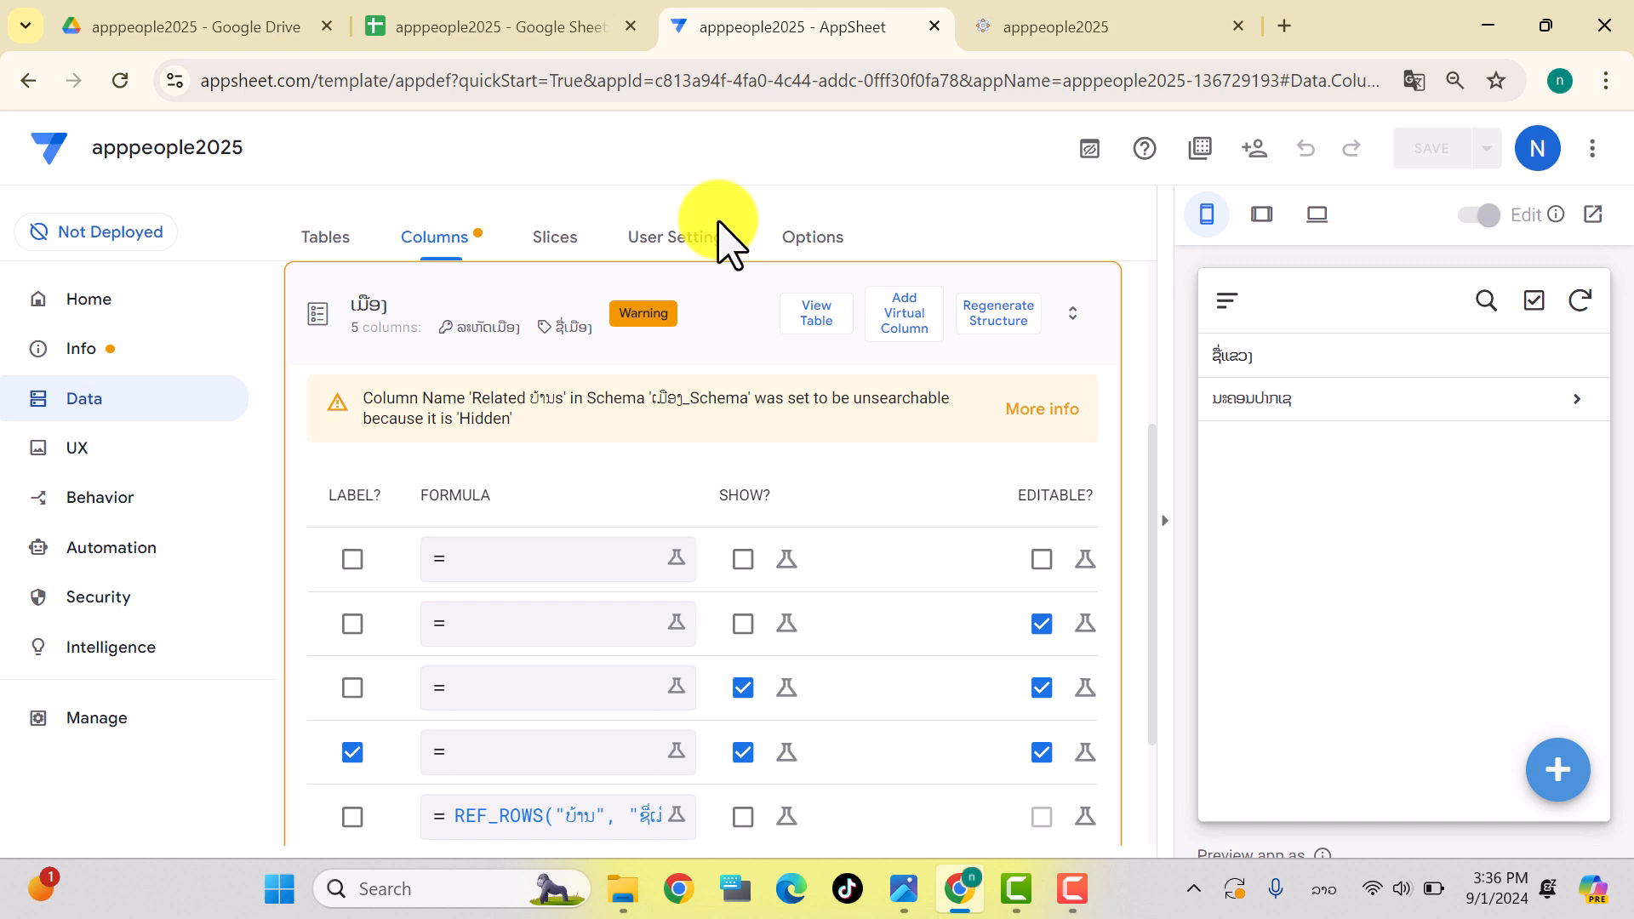